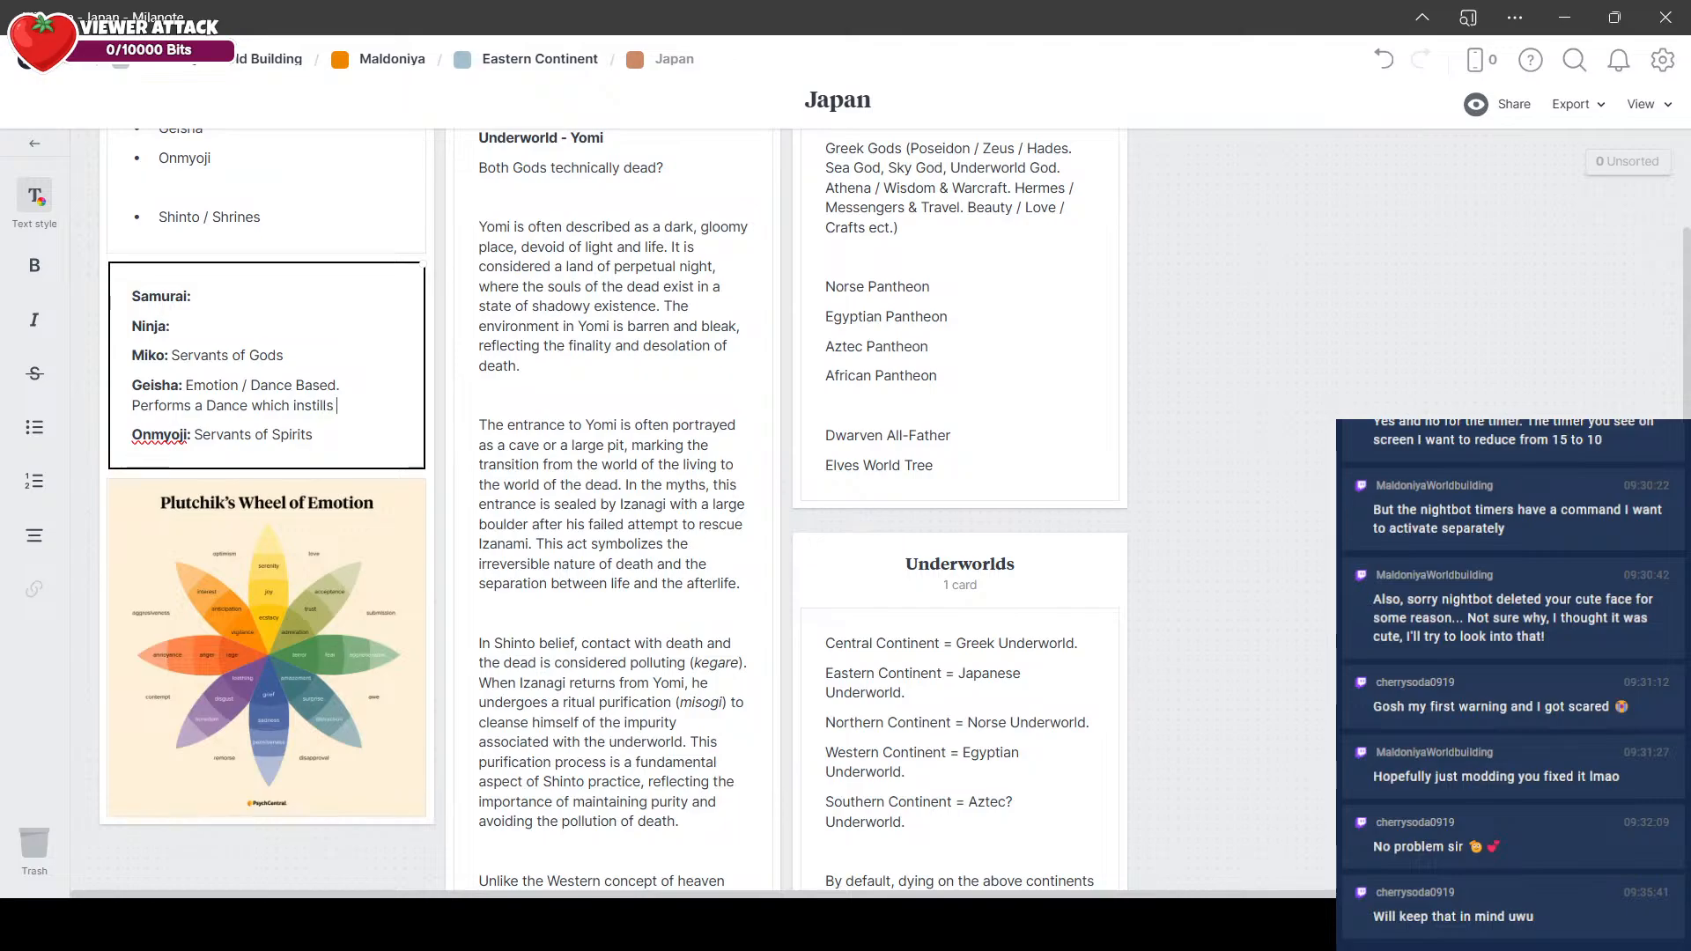
Step: Finish the Geisha sentence with "a singular, all encompassing & overwhelming emotion in the viewers of the dance."
text(a singular, all encompa)
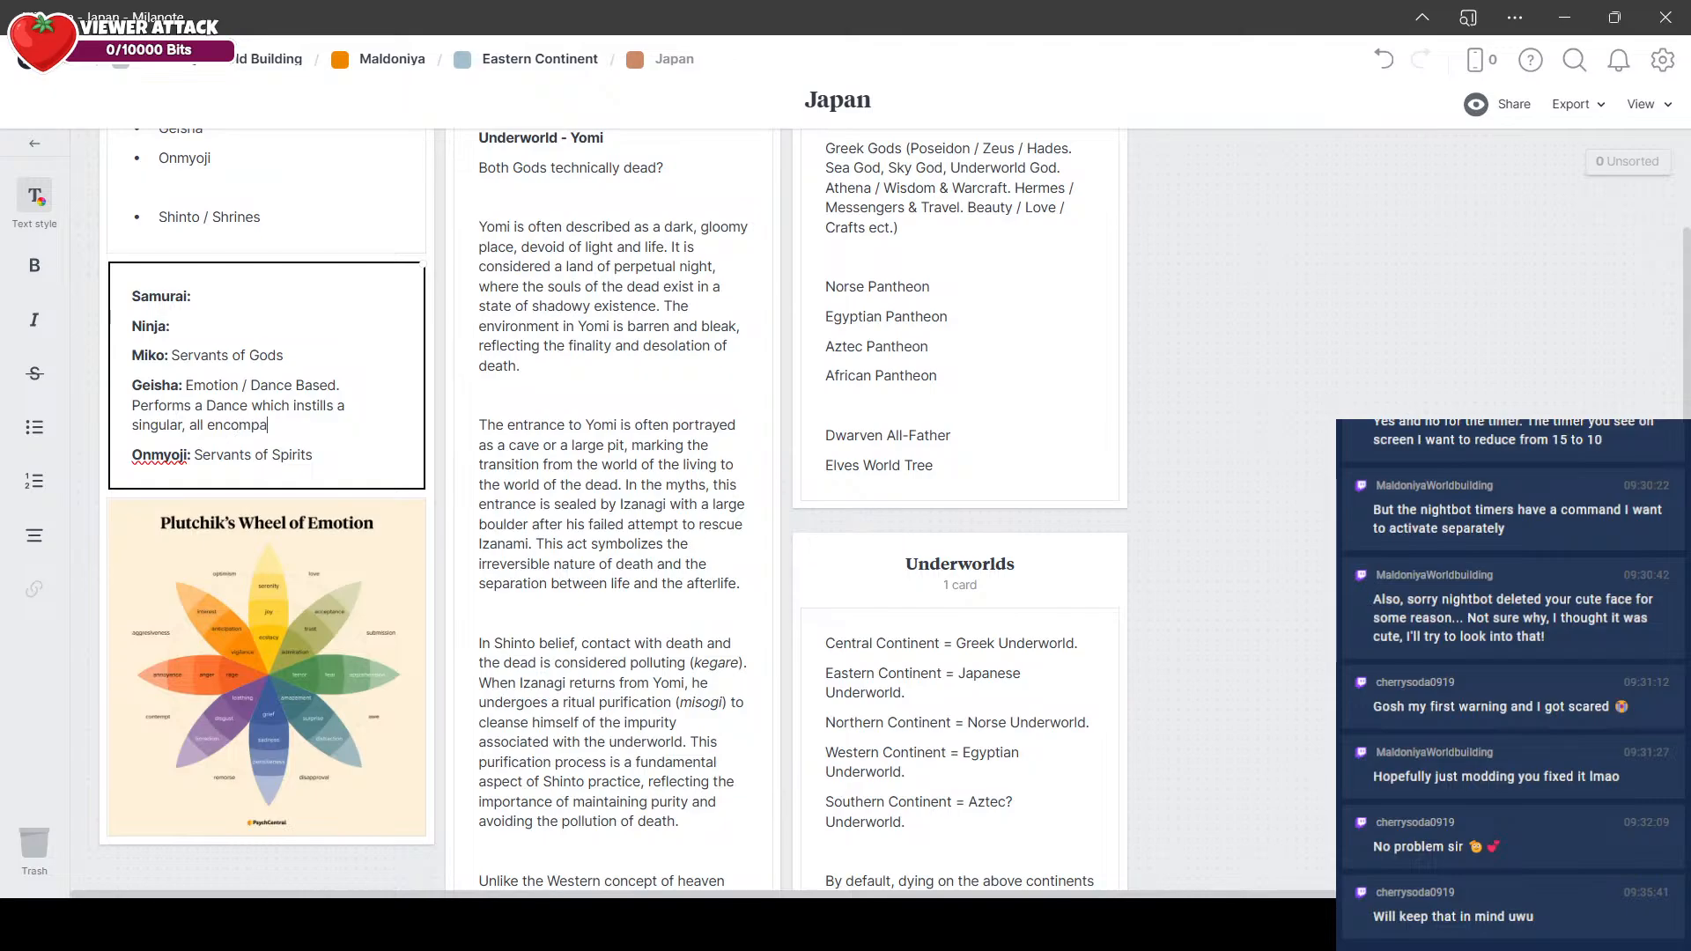
text(ssing & overwhelming emotiojn)
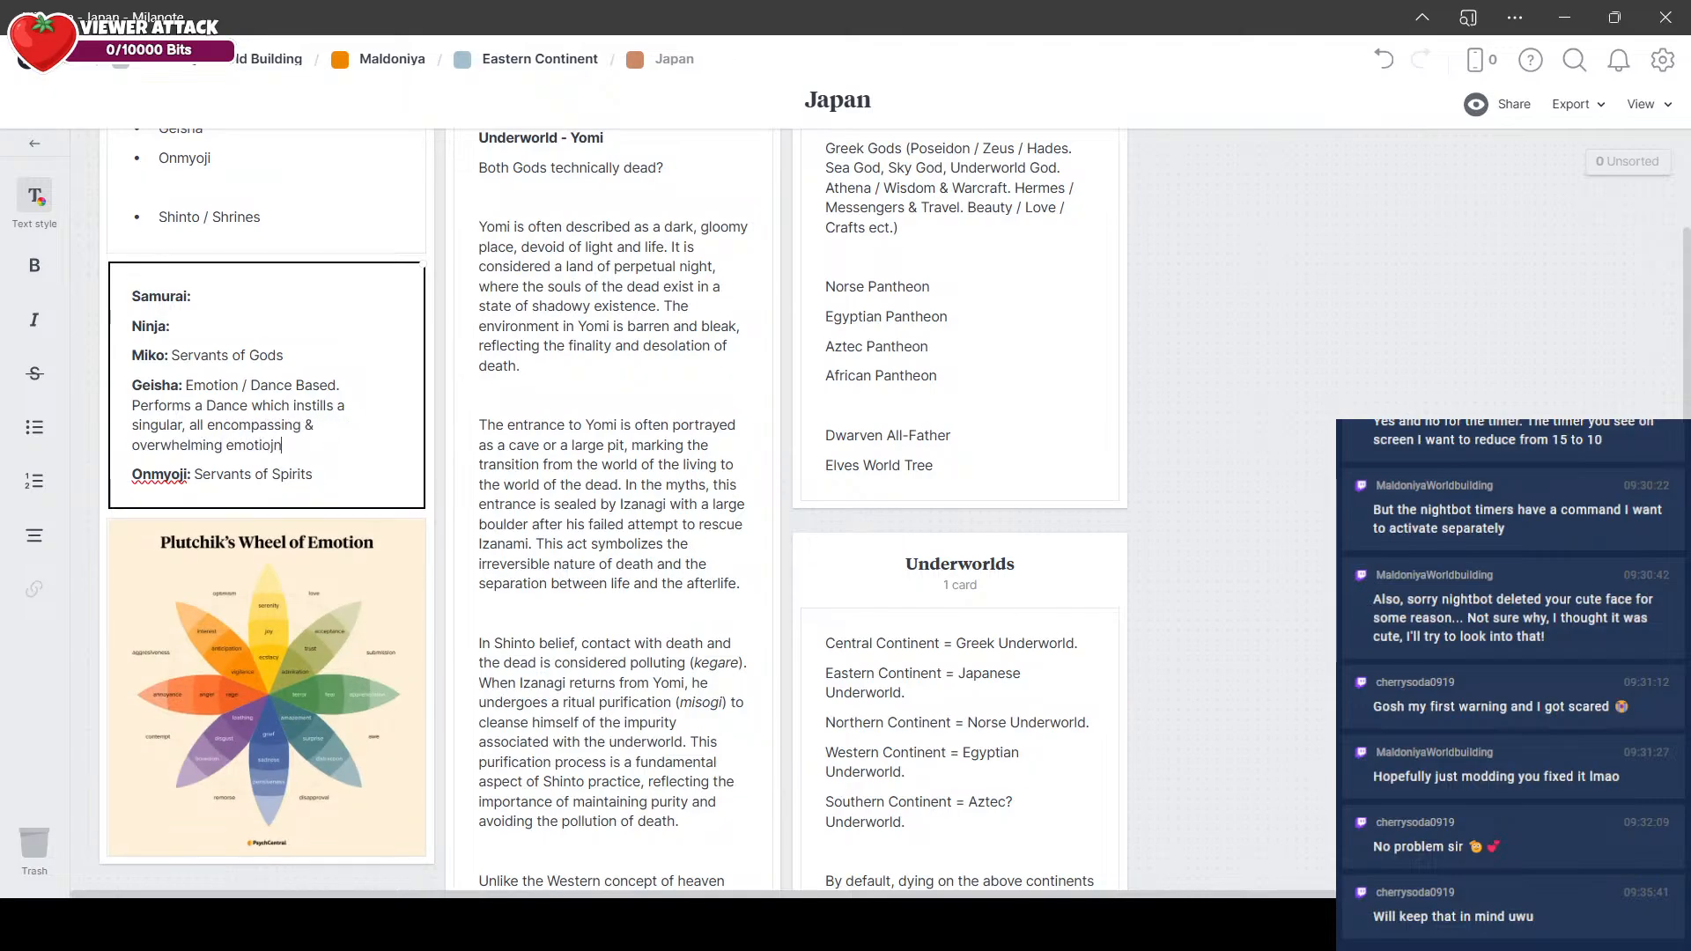
key(BackSpace)
key(BackSpace)
text(n in the recipients)
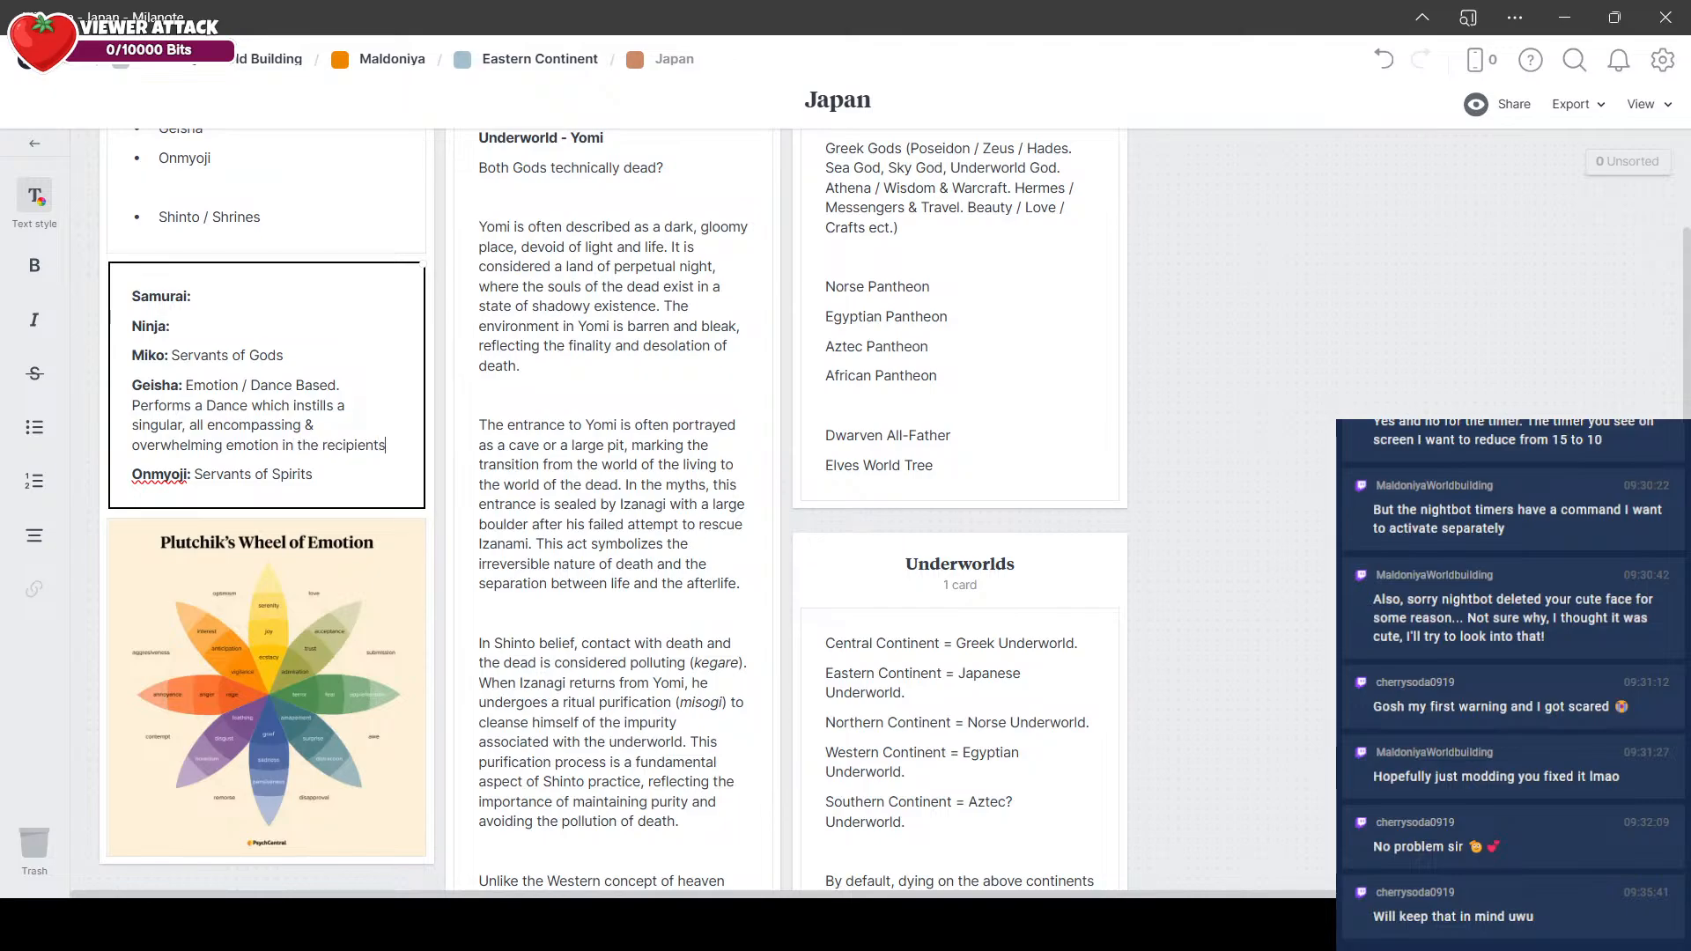
text(.)
key(BackSpace)
key(BackSpace)
key(BackSpace)
key(BackSpace)
key(BackSpace)
key(BackSpace)
key(BackSpace)
key(BackSpace)
key(BackSpace)
key(BackSpace)
key(BackSpace)
key(BackSpace)
text(viewers of the dance.)
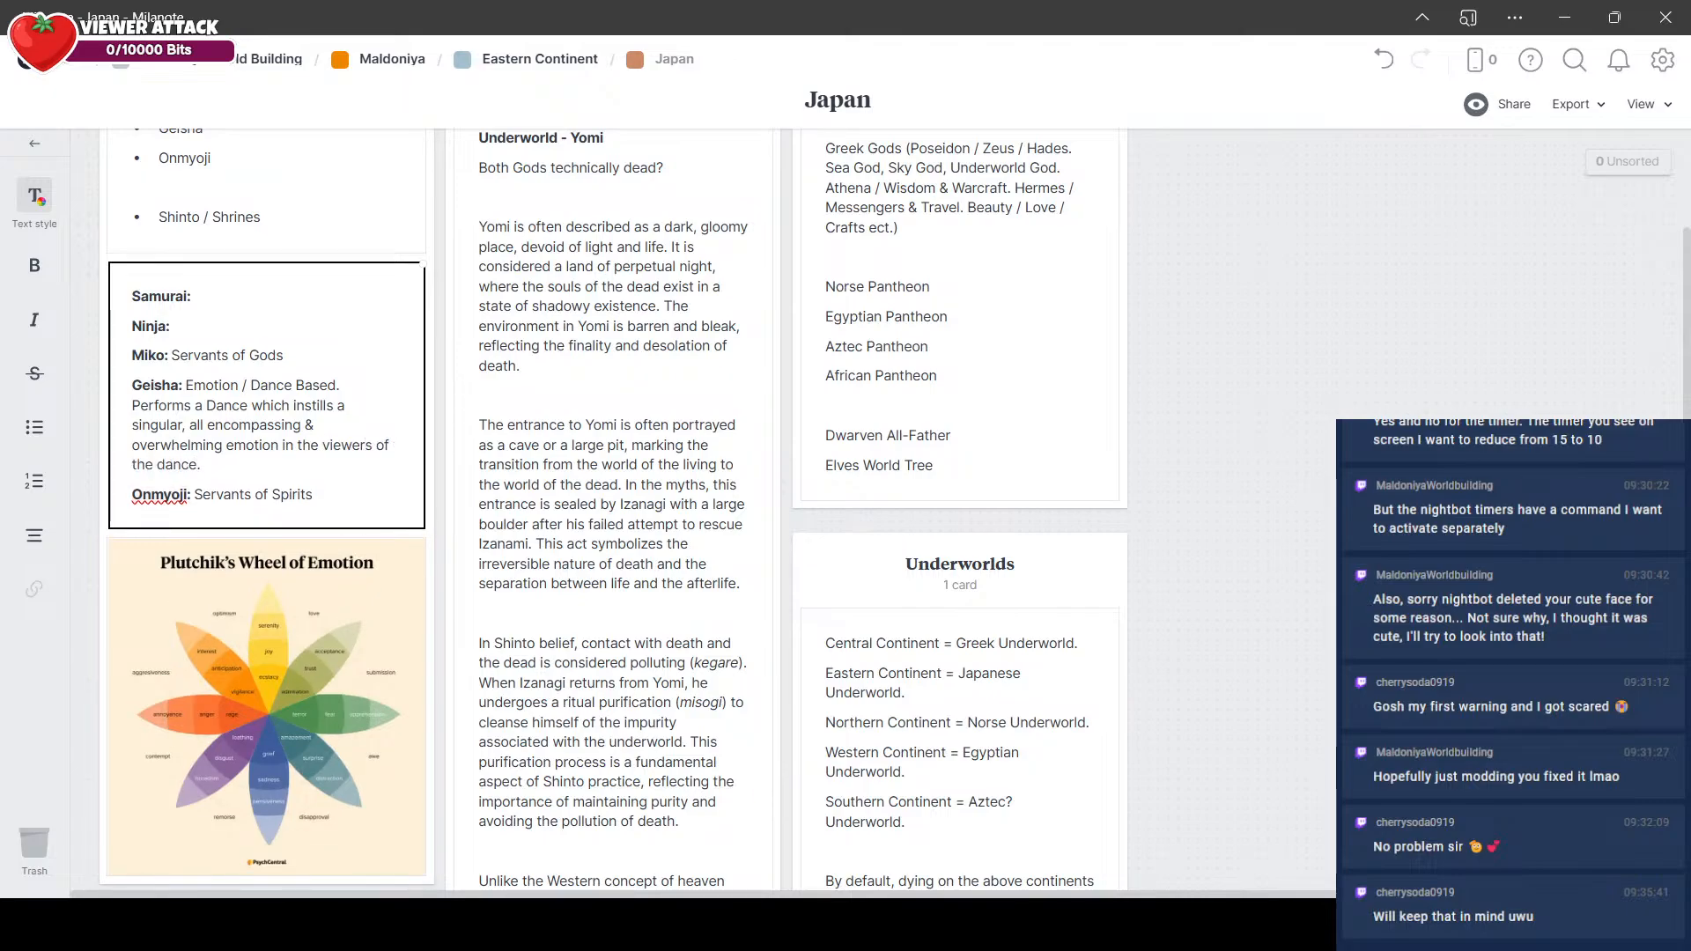
key(Escape)
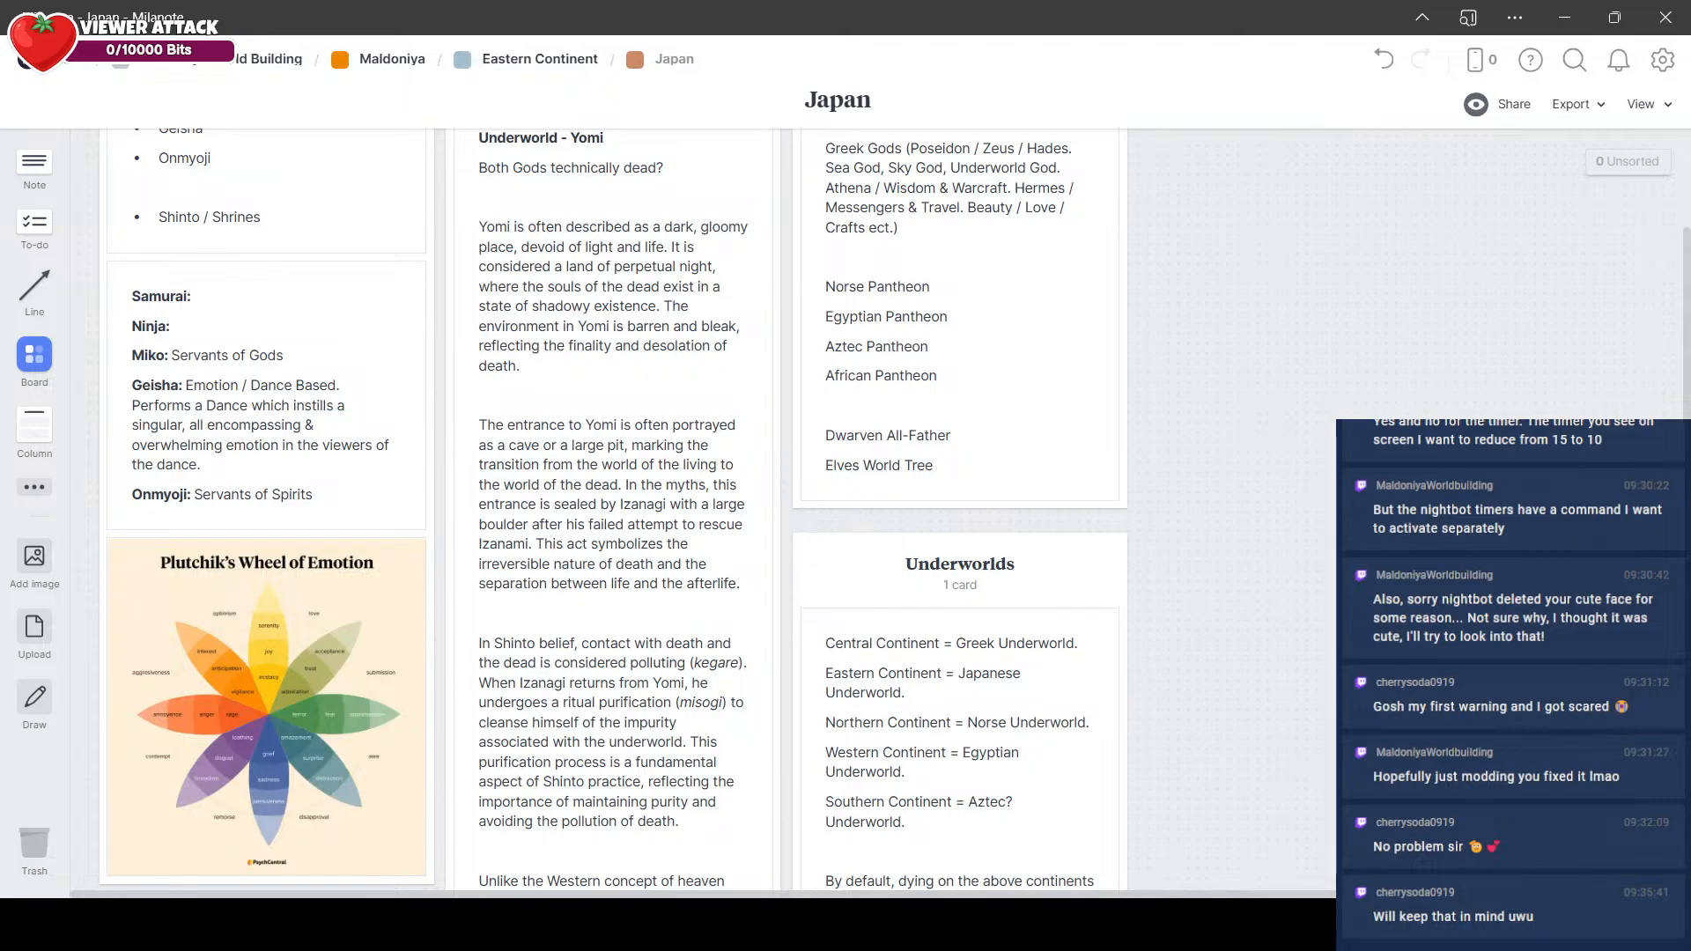
Step: Extend the Miko entry after "Servants of Gods" with ". Do dance based rituals to borrow powers from the gods."
click(309, 352)
click(334, 355)
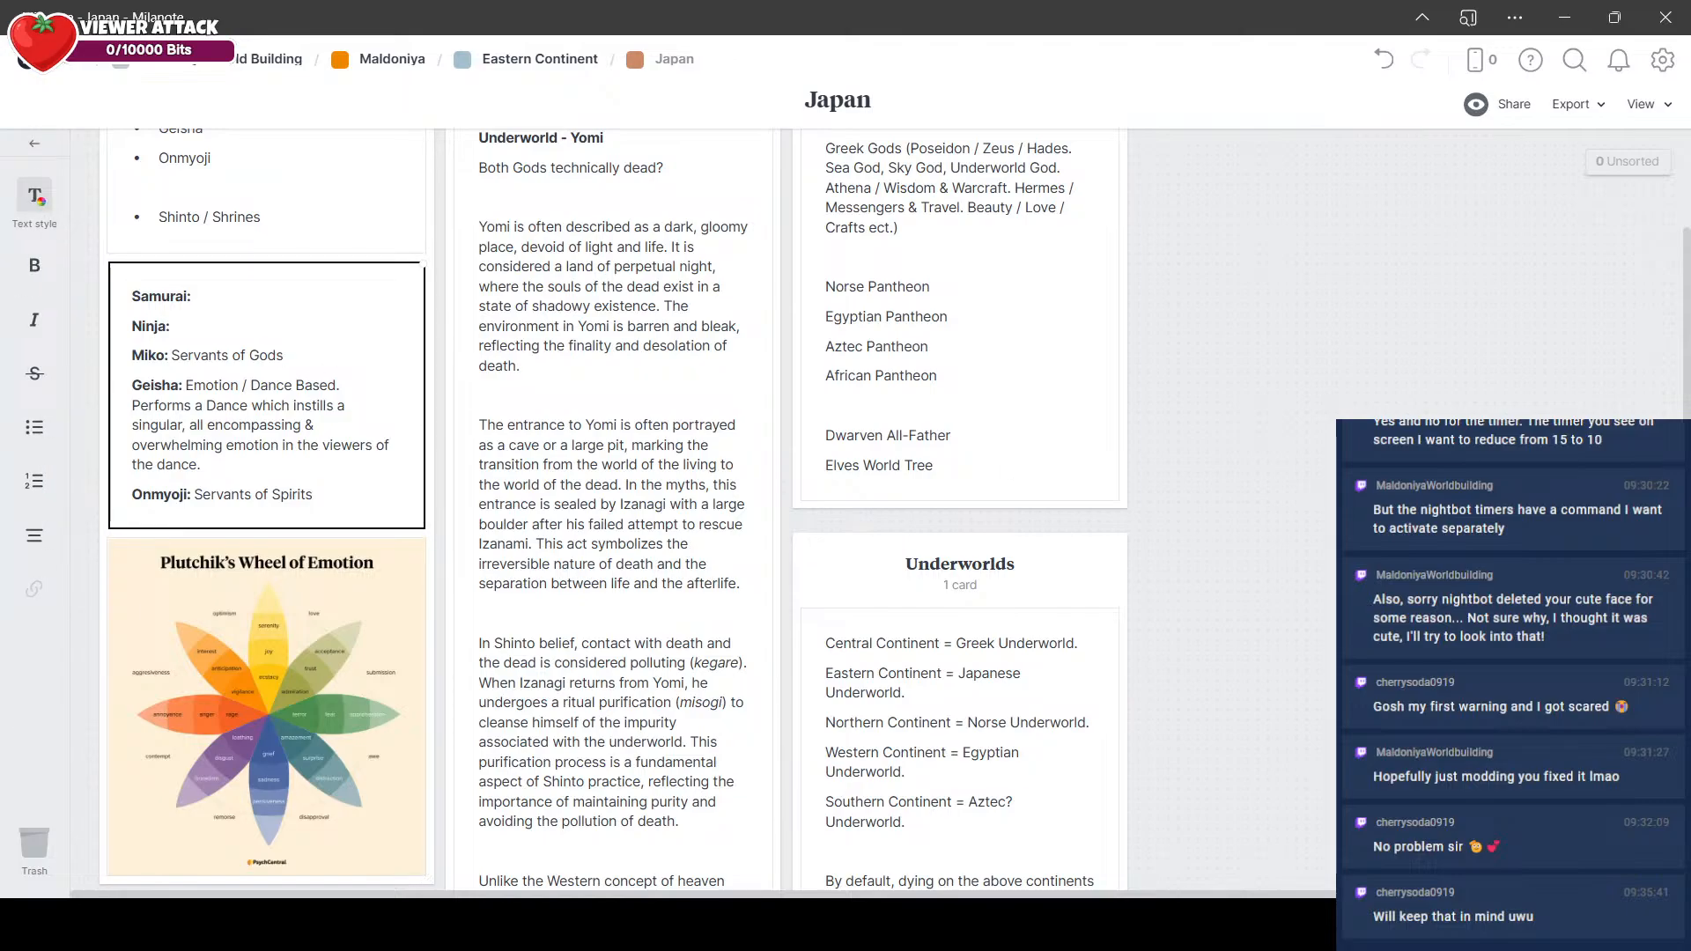
text(. Do dance based rituals)
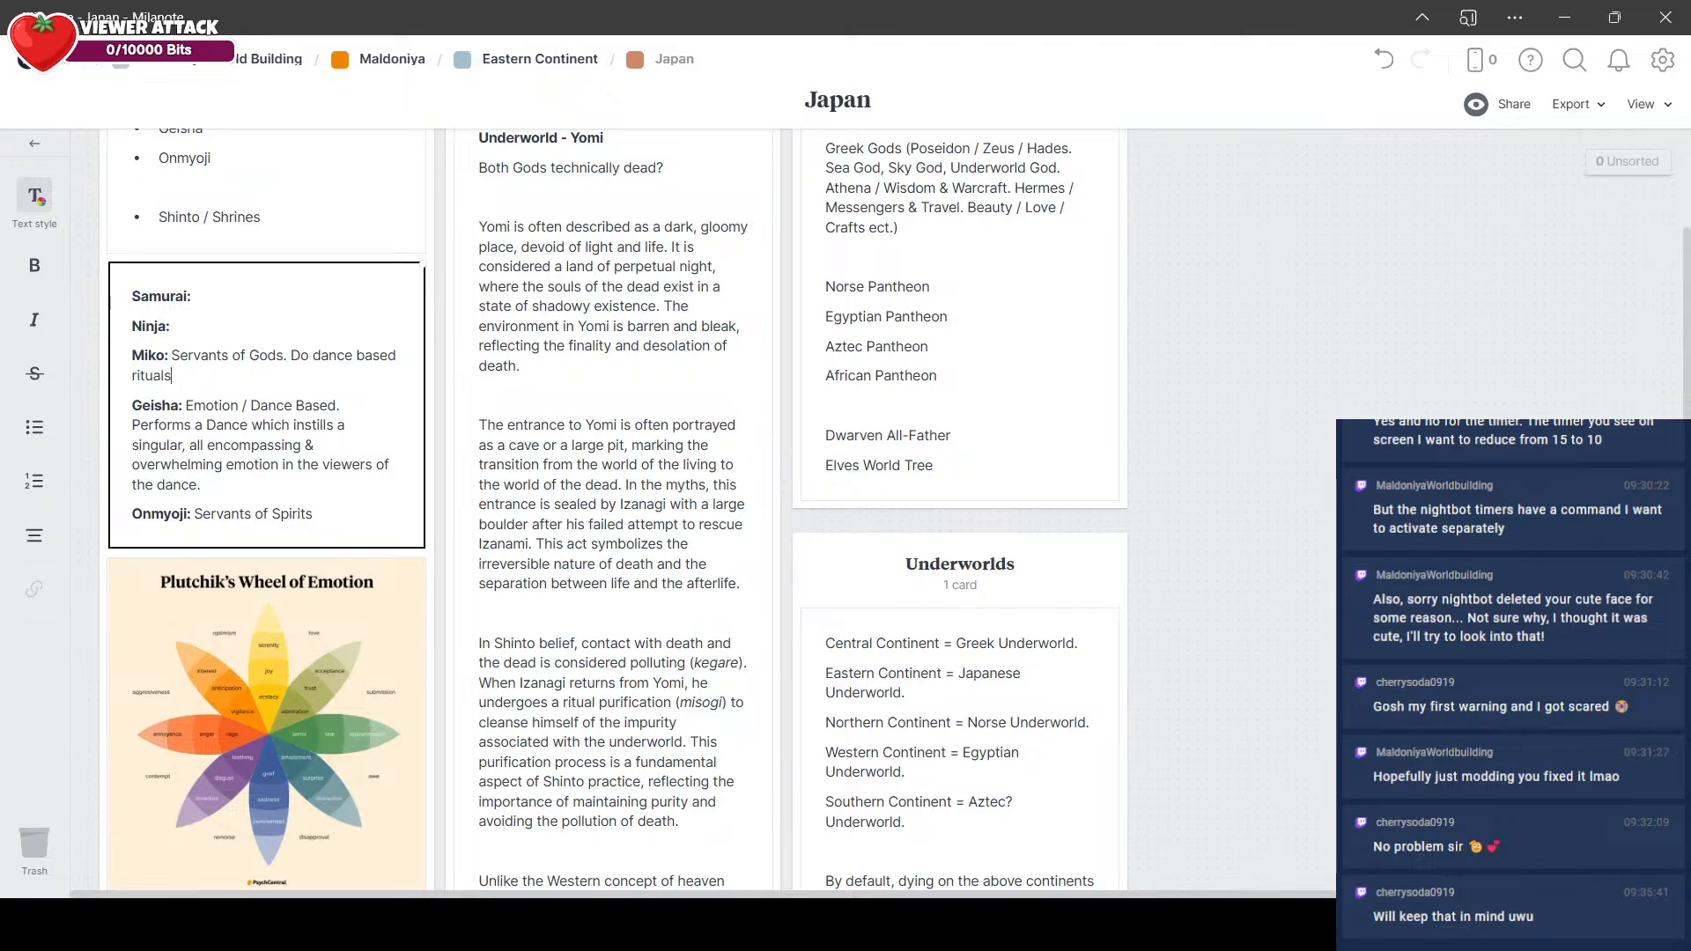
text( to borrow powers fr)
text(m the)
key(BackSpace)
key(BackSpace)
key(BackSpace)
key(BackSpace)
key(BackSpace)
key(BackSpace)
text(om the gods.)
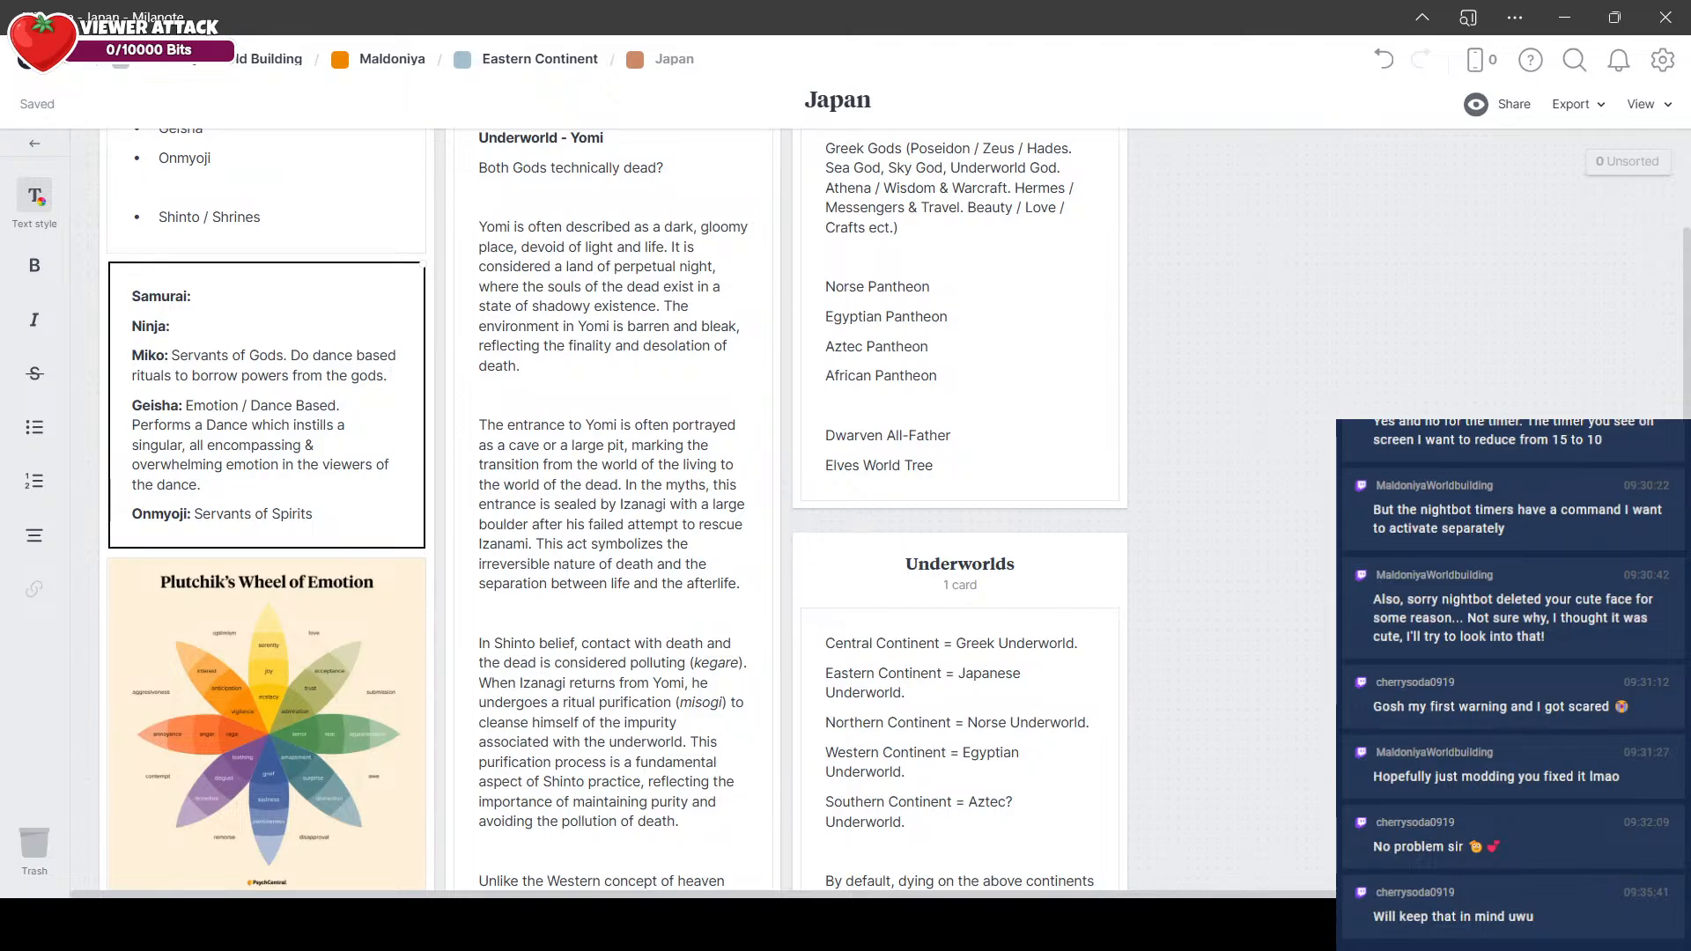
Step: Add "Life & Death. Dance of Life & Death. Heals Allies / Damages Enemies." to the end of the Miko entry
text(Life & Death.)
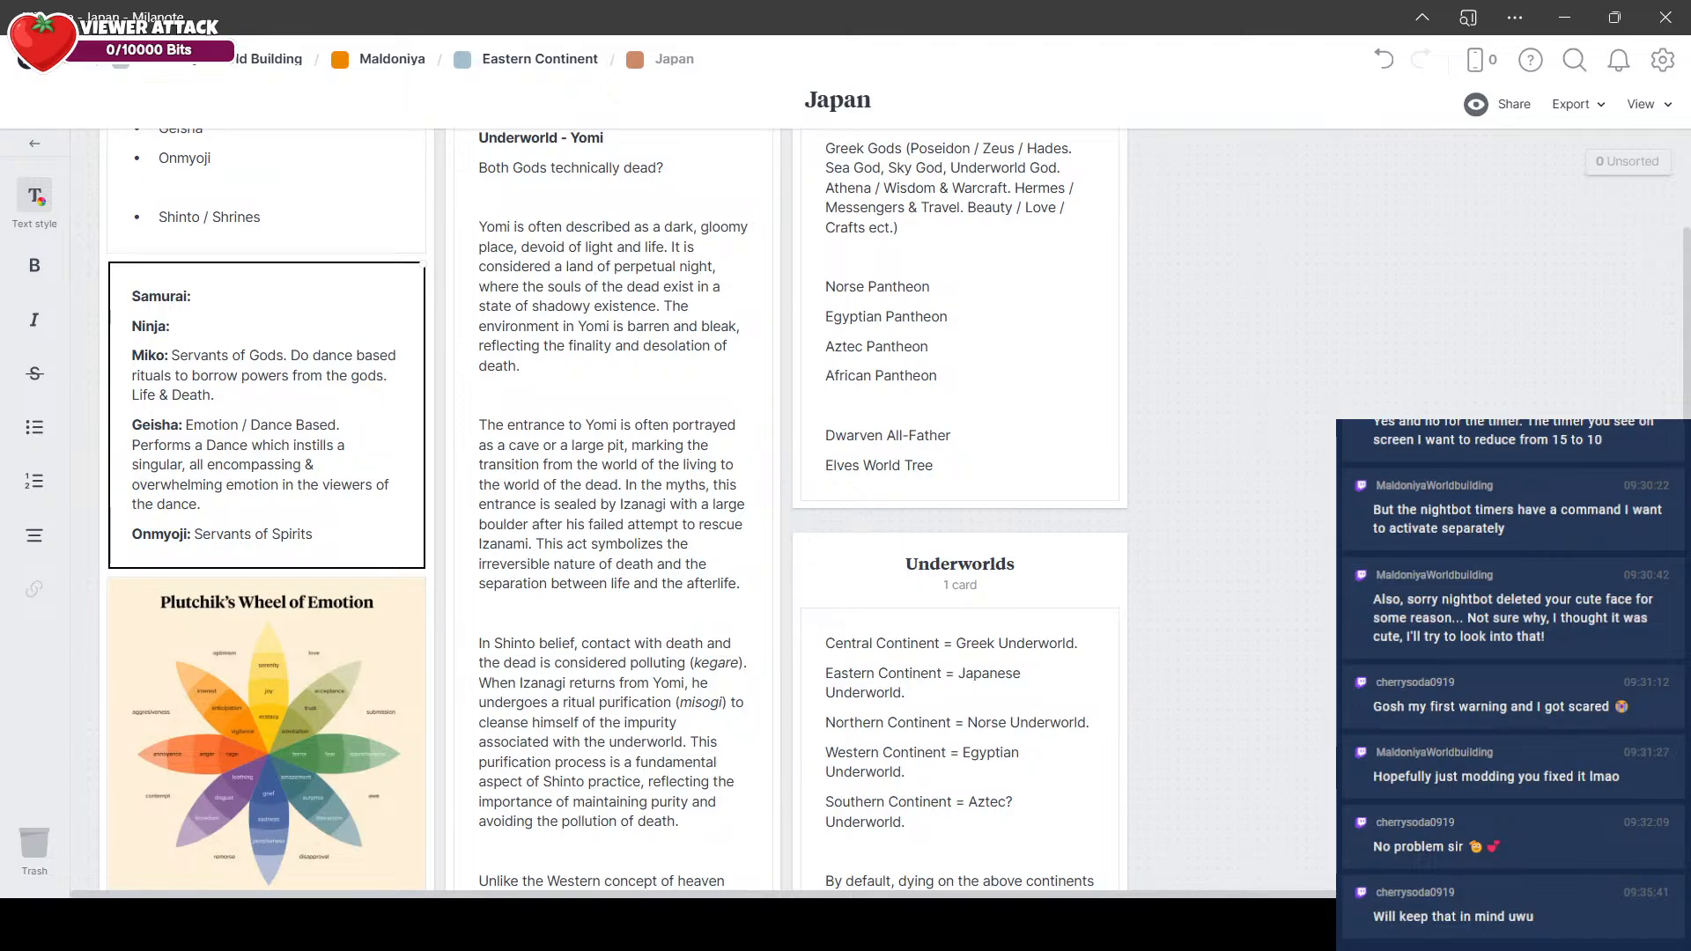
text(Dance of Life)
text(& Death.)
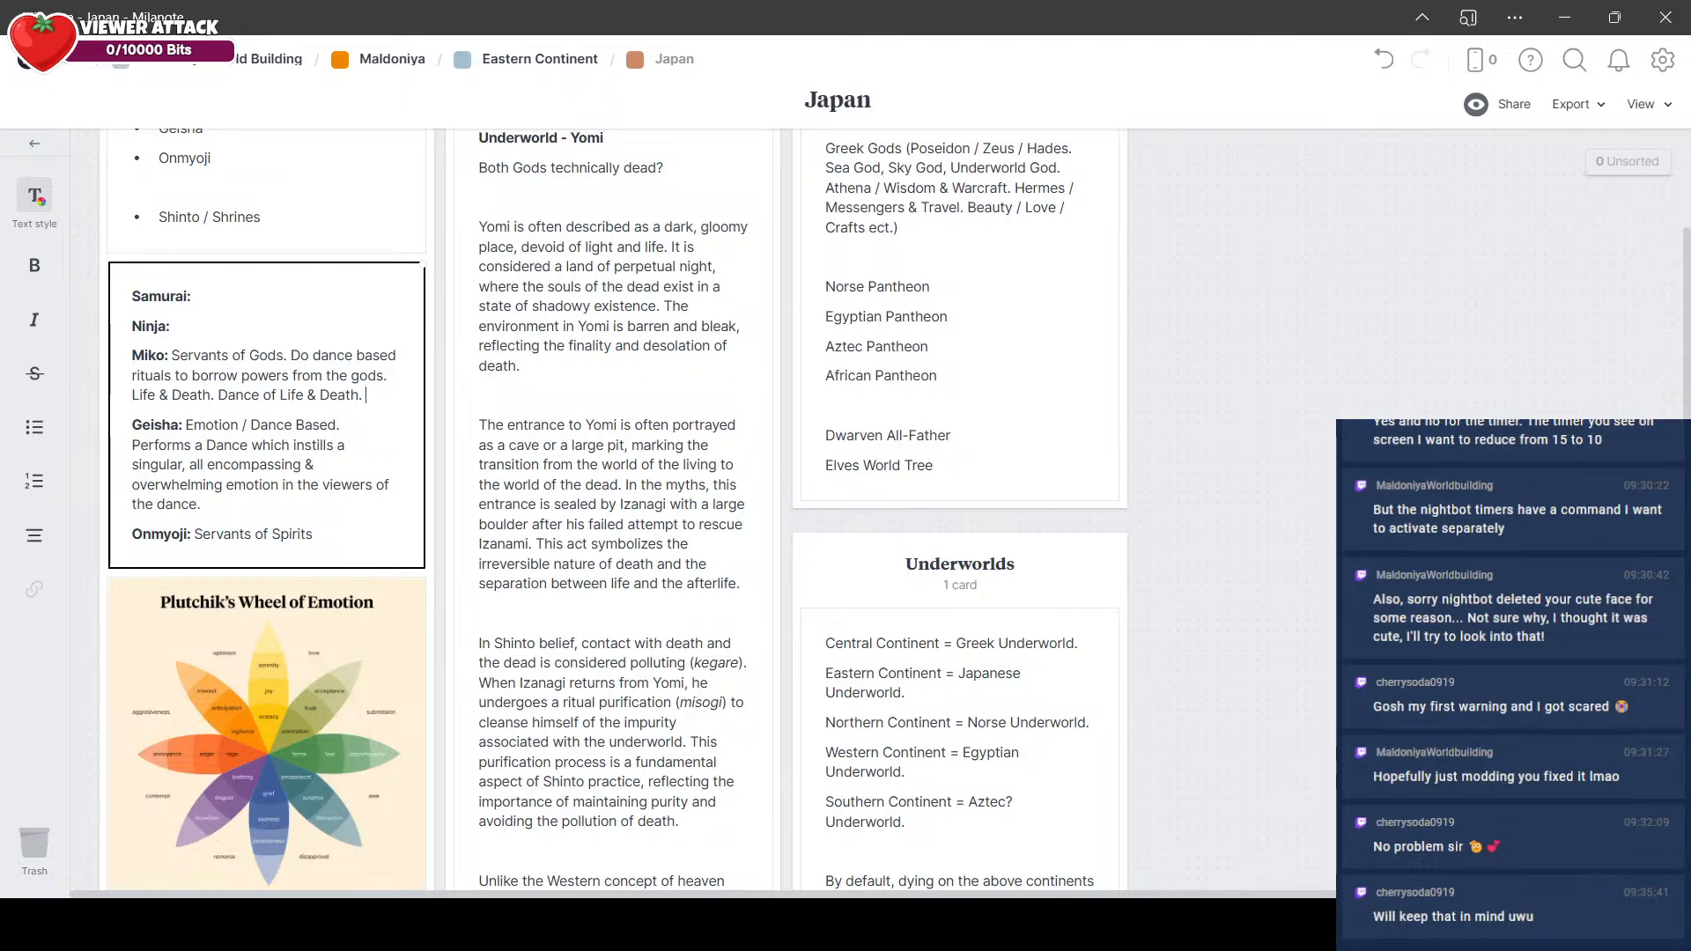
text(Heal)
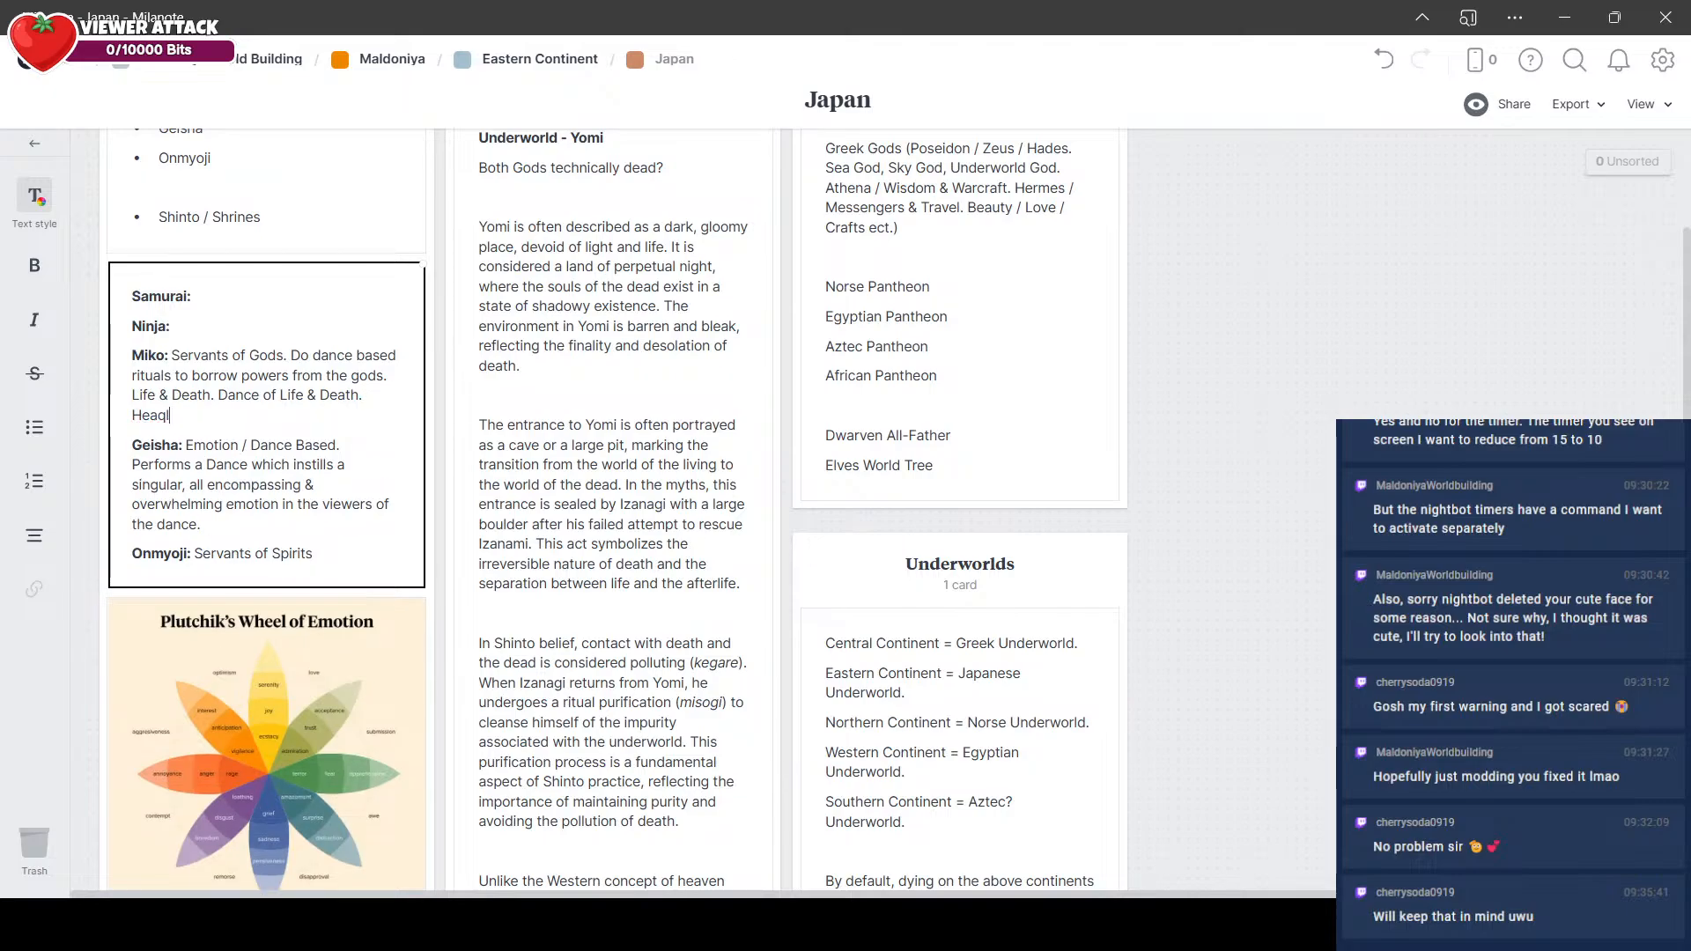
text(s Allies / Damages Enemies.)
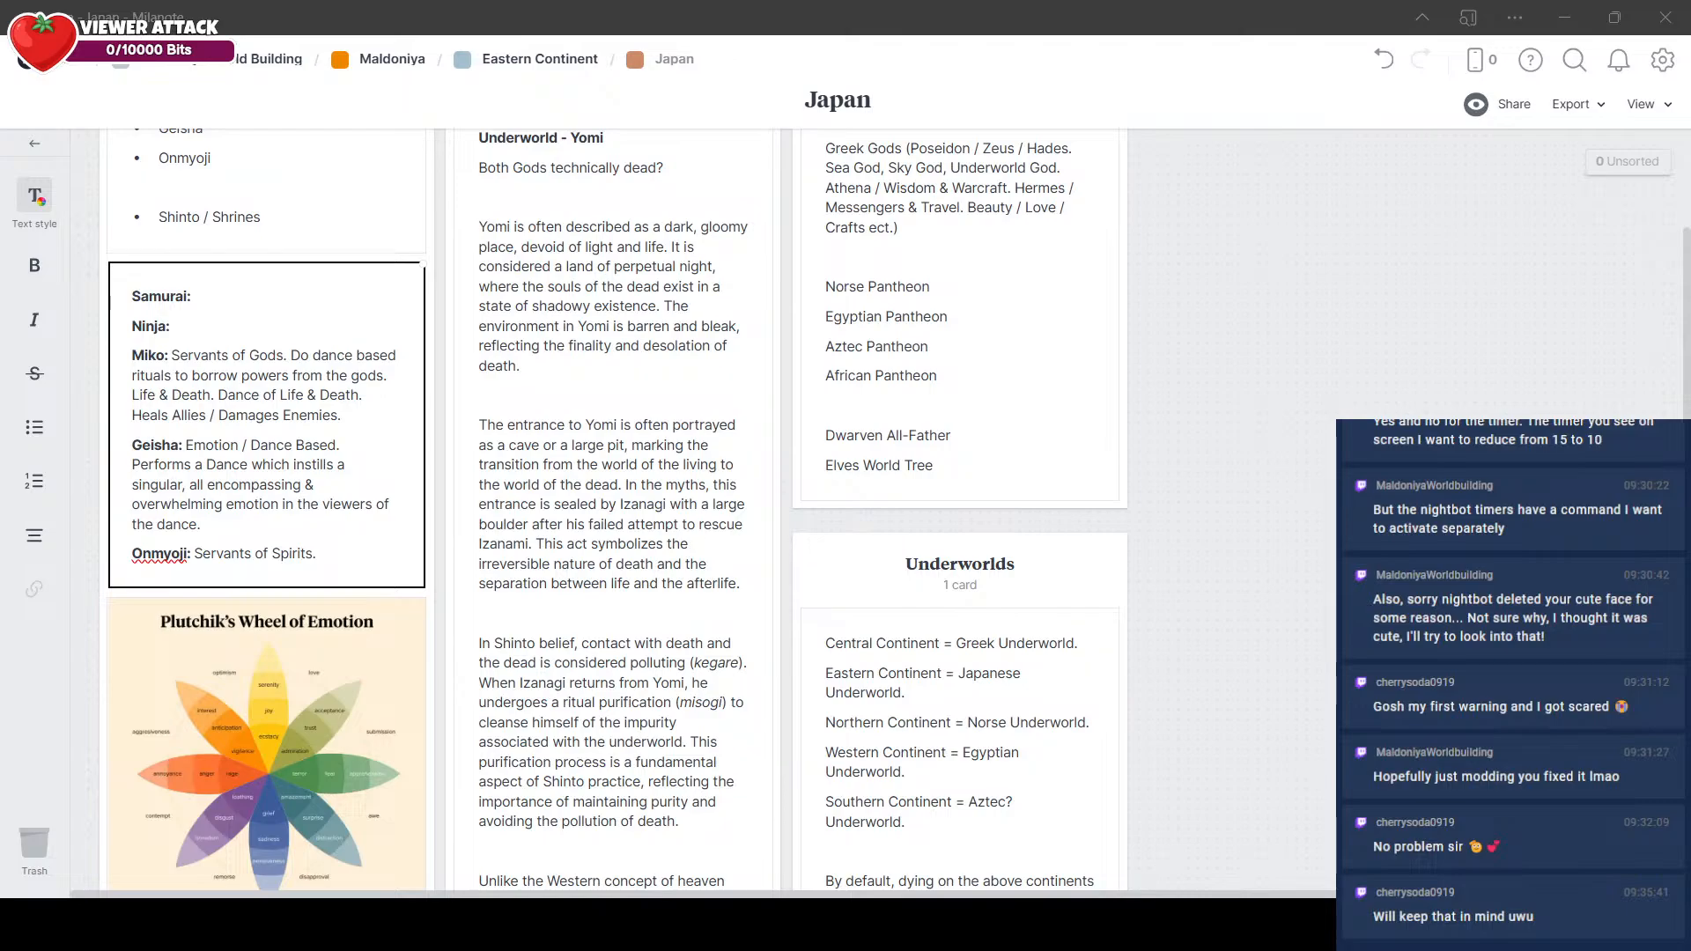
Step: Add a new bold "Yokai:" line below the Onmyoji entry in the class note
click(1197, 380)
scroll(1057, 380, down, 6)
scroll(252, 415, up, 5)
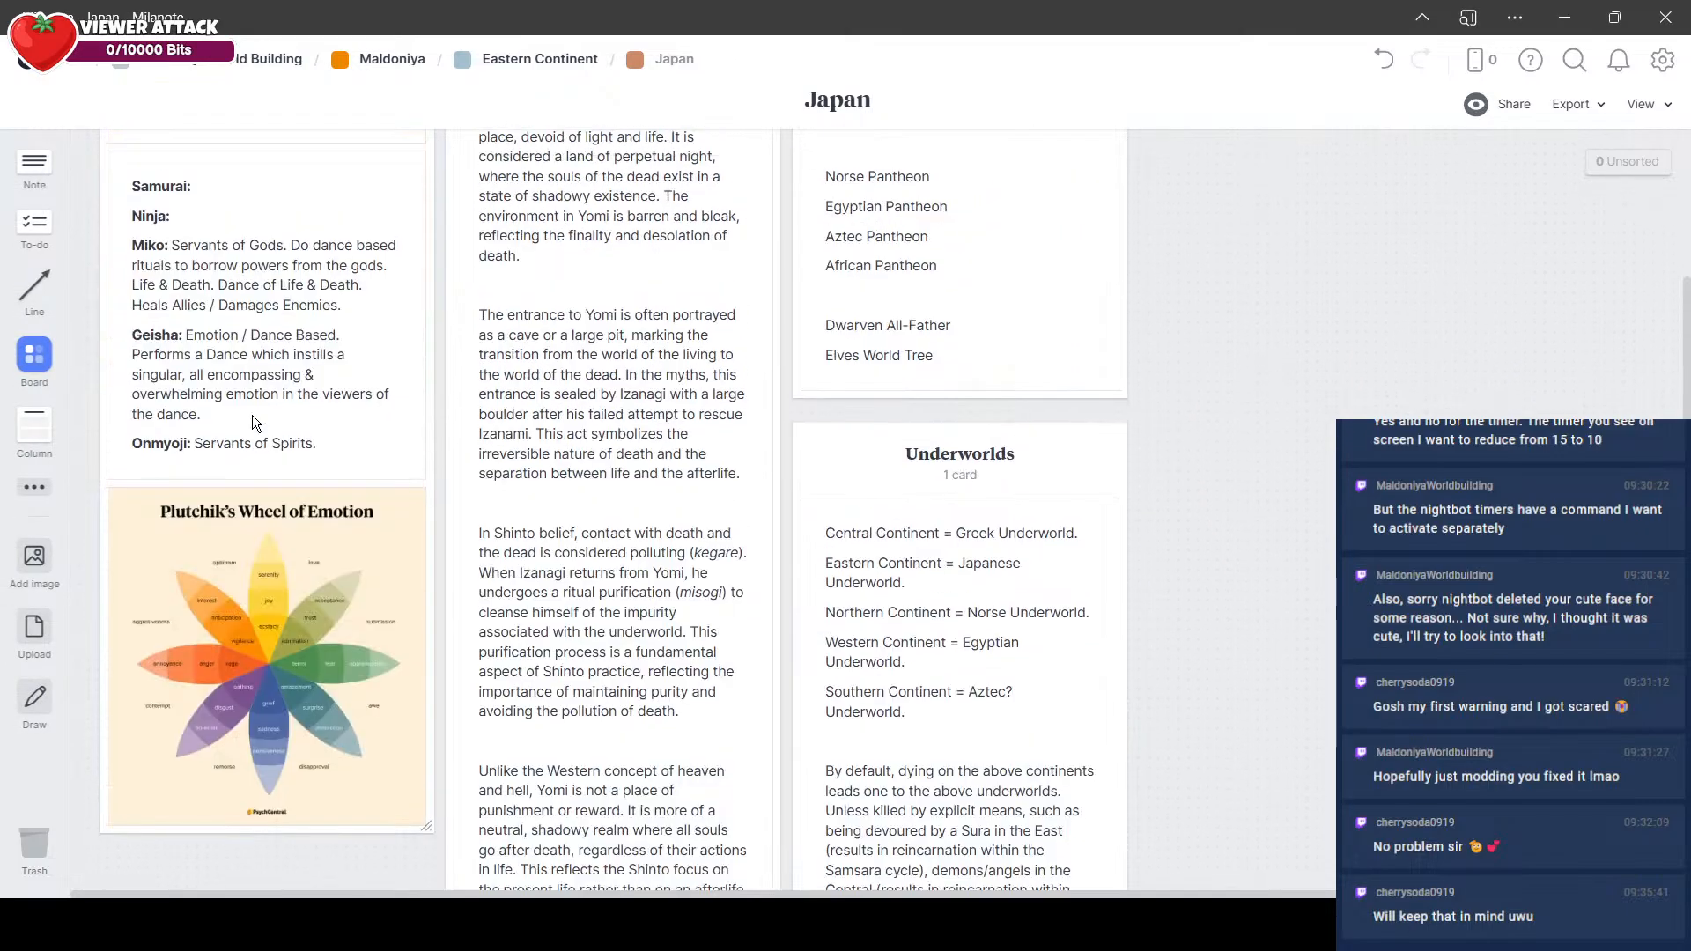
click(345, 430)
key(Return)
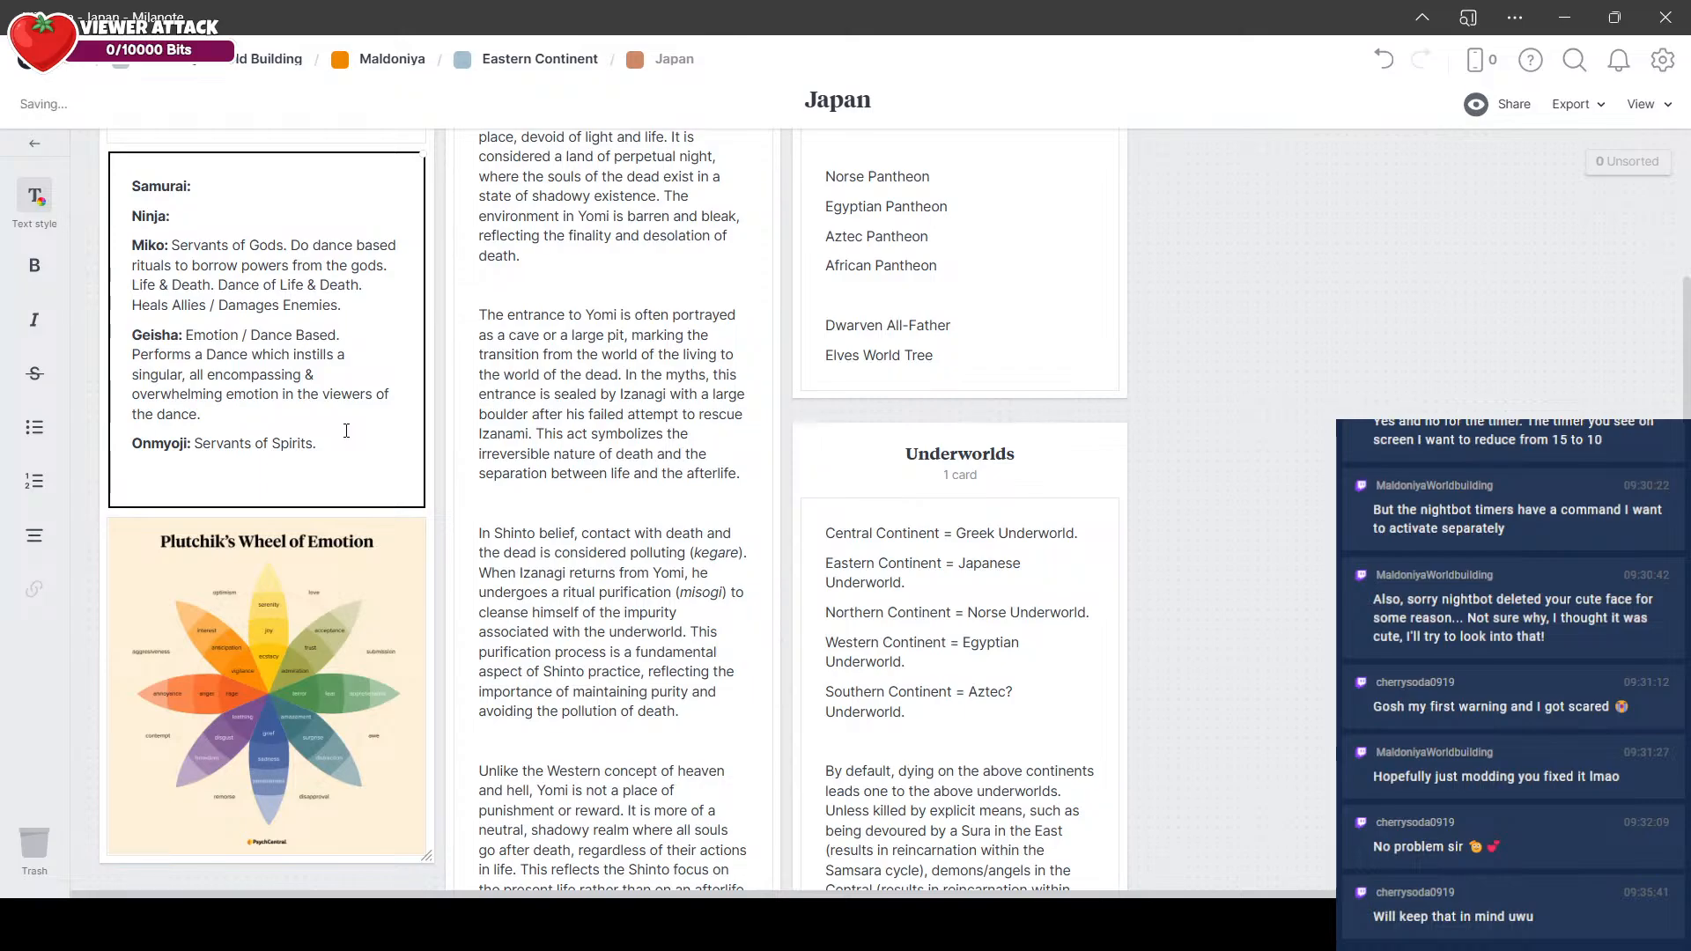
text(Yokai:)
key(ctrl+b)
Step: Add "Shikigami." after "Servants of Spirits." in the Onmyoji entry
click(358, 452)
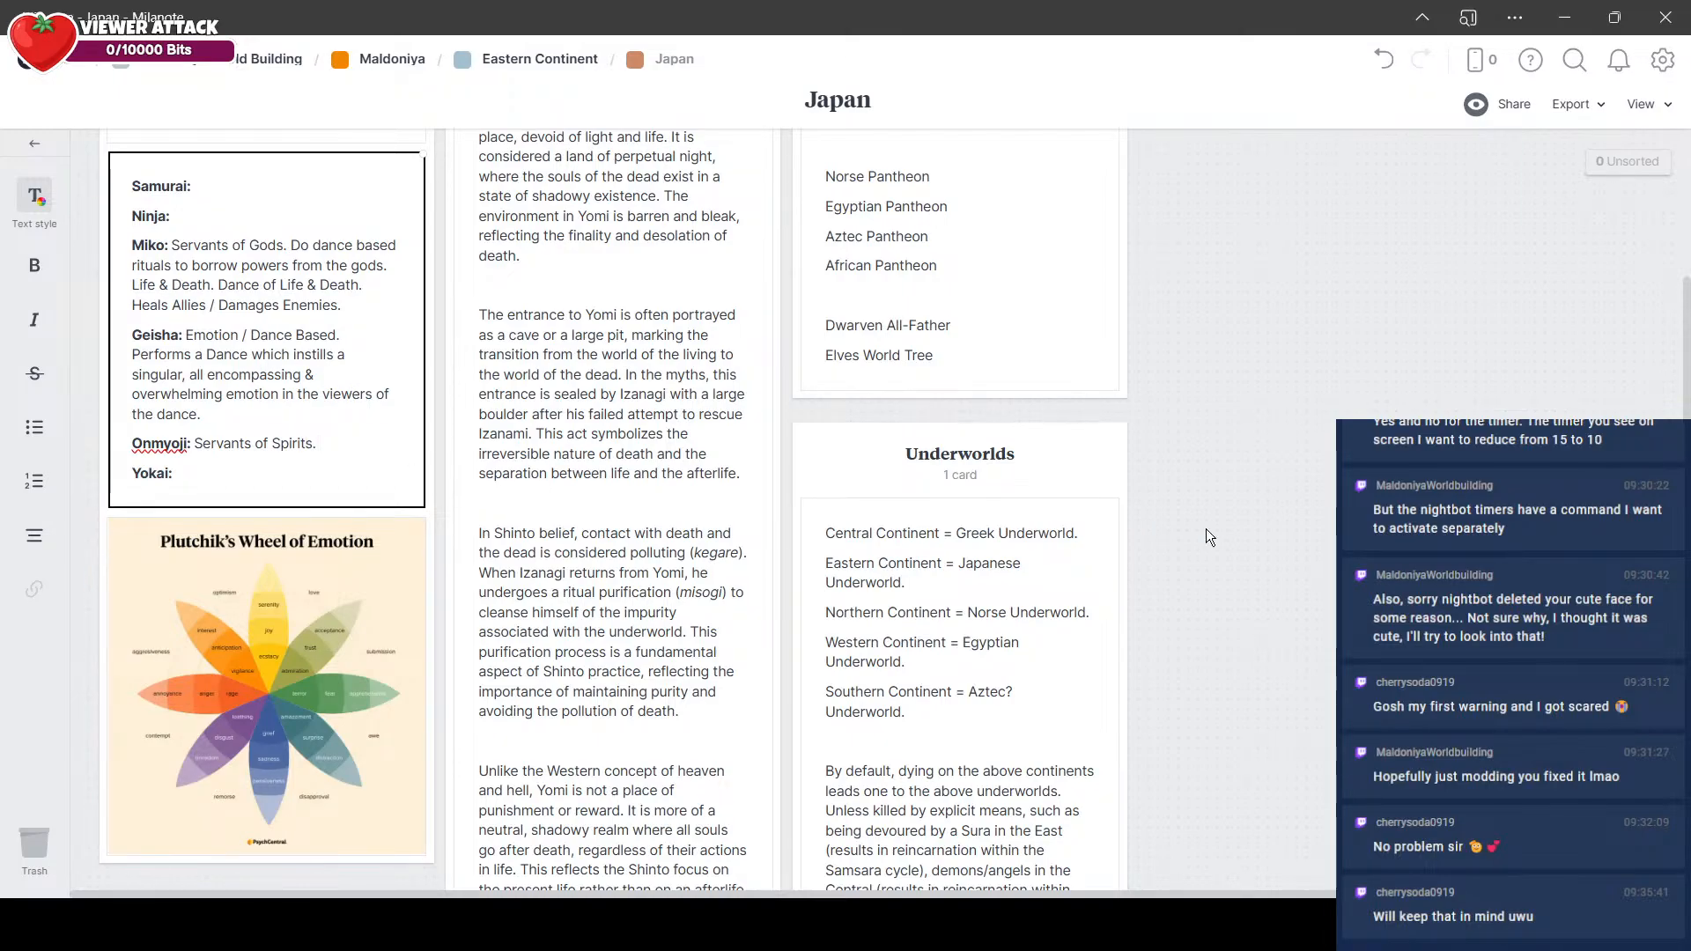
key(BackSpace)
key(BackSpace)
key(BackSpace)
key(BackSpace)
key(BackSpace)
key(BackSpace)
key(BackSpace)
key(BackSpace)
text(Spirits. Shikigami.)
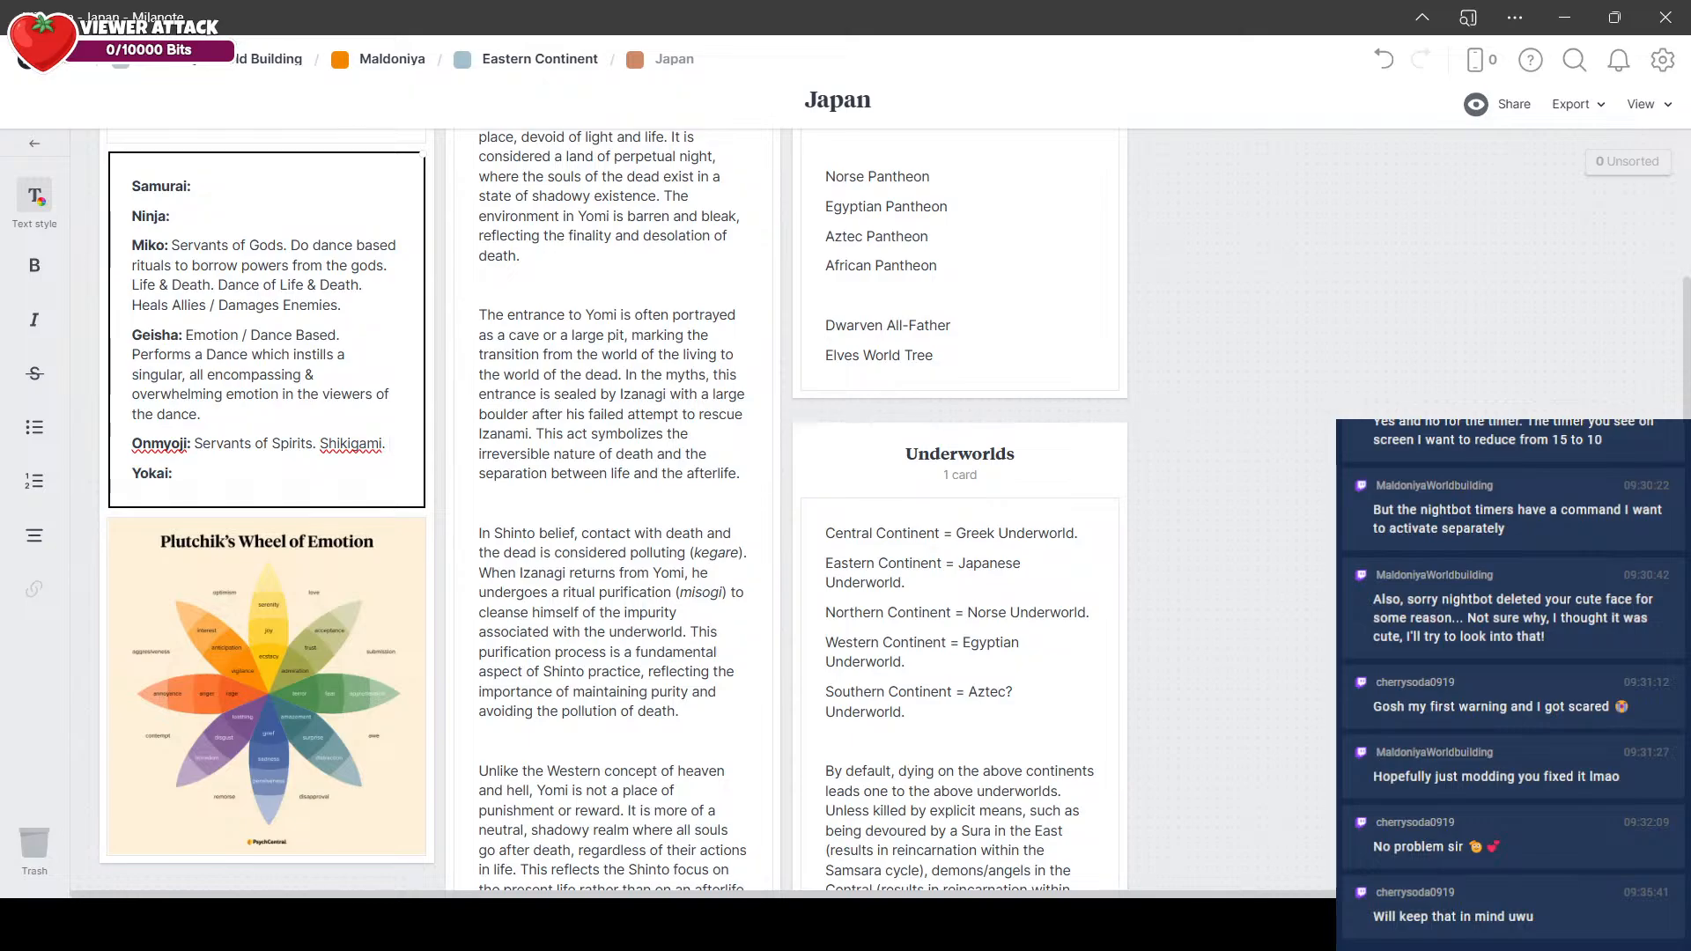
Step: Continue the Onmyoji entry with "Onmoyji create origami paper talismans of animalistic spirits"
text(Onm)
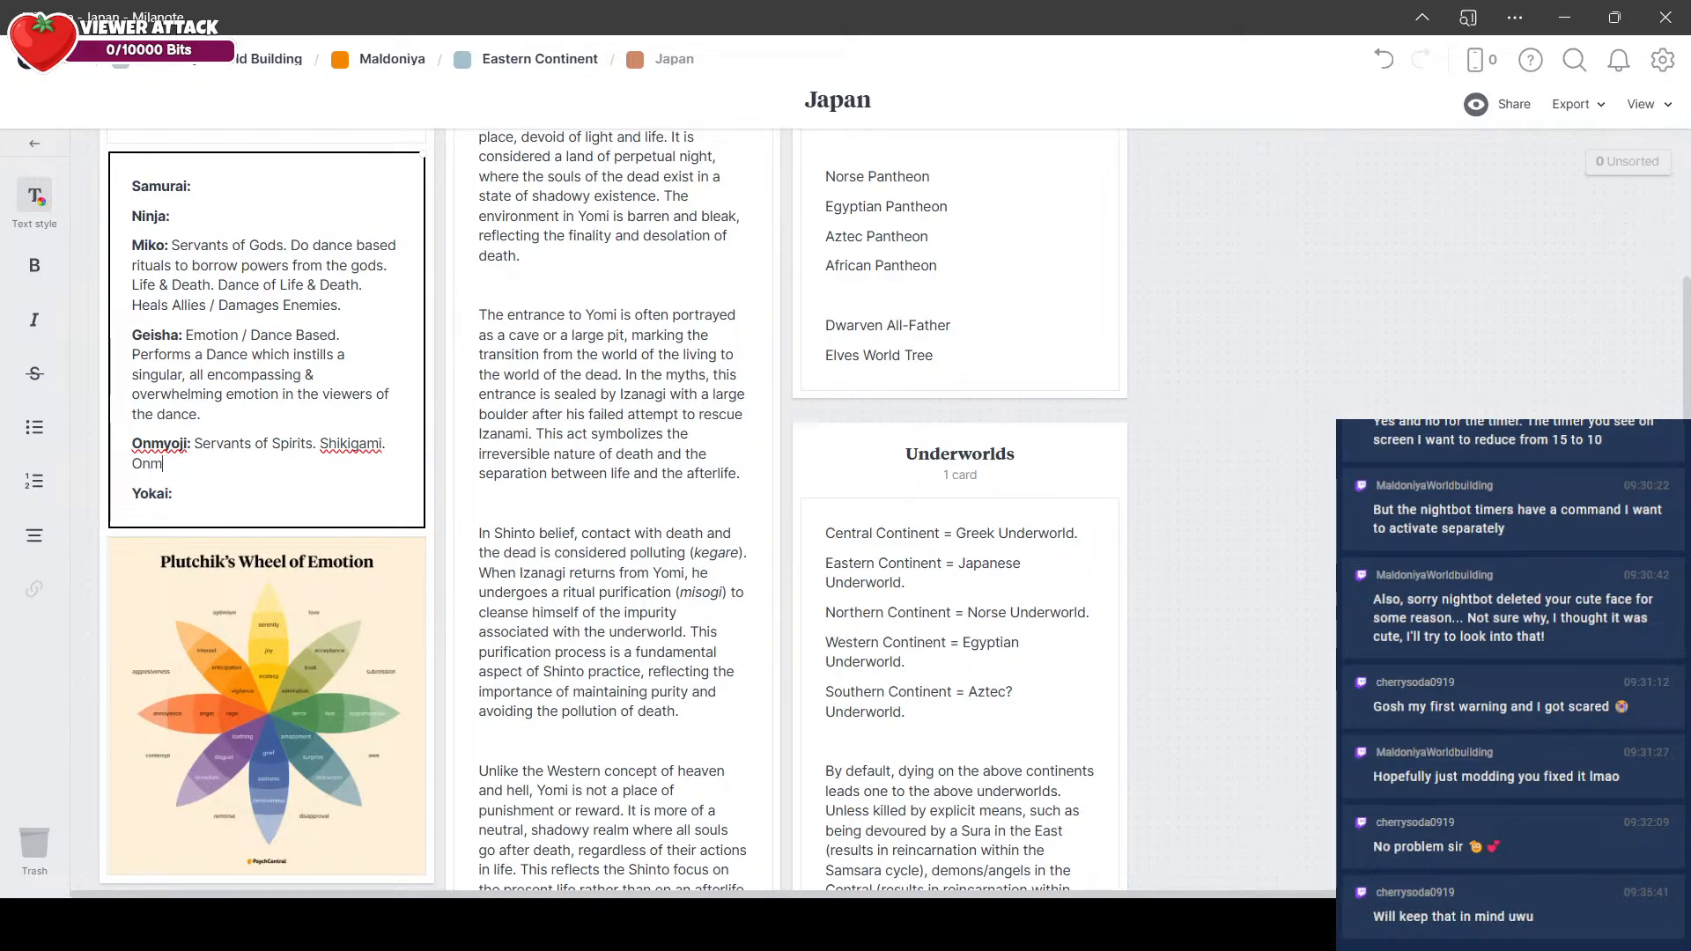
text(oyji create origami )
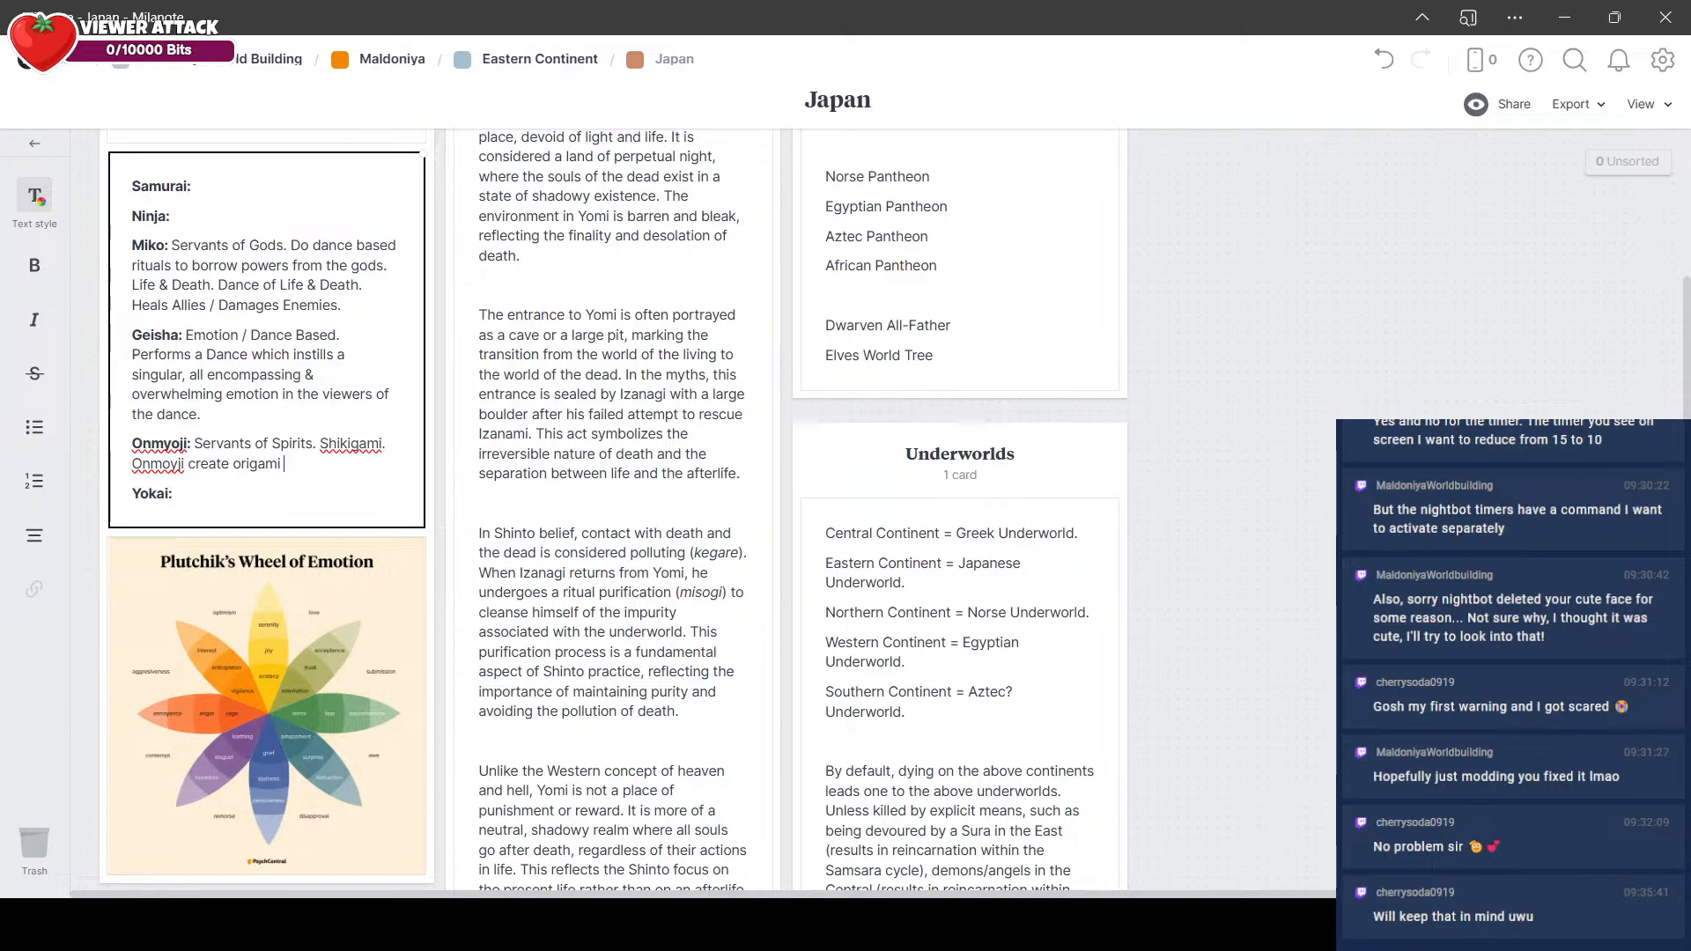
text(paper talismans of a)
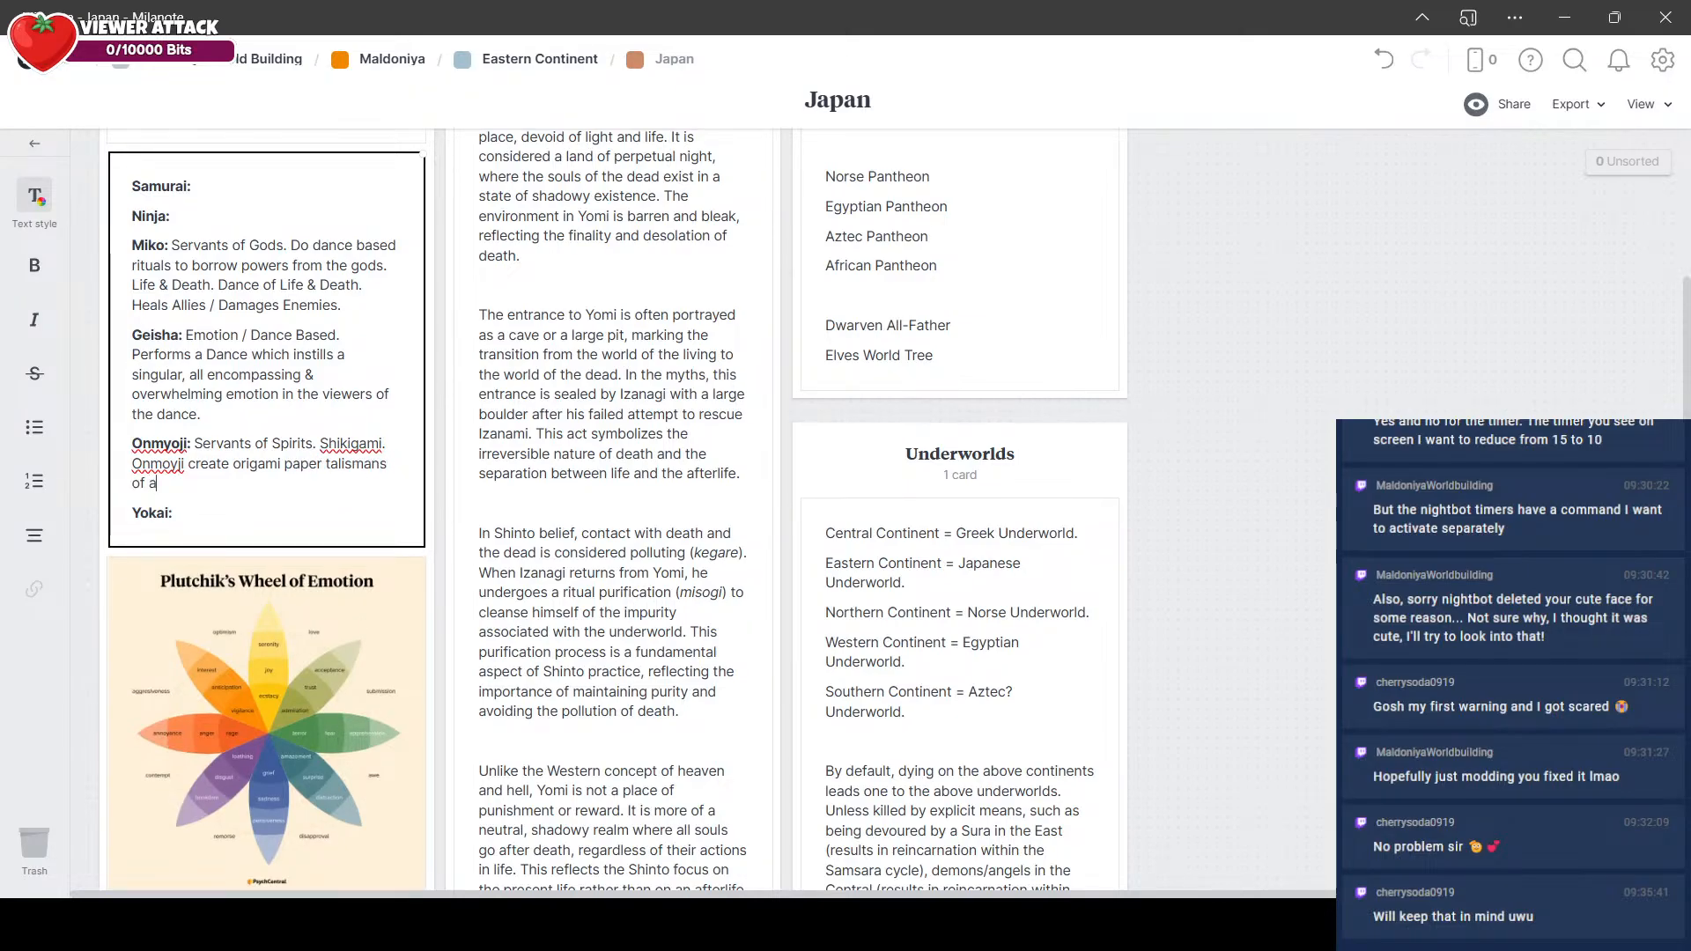
text(nimalsistic spirits. Animals can)
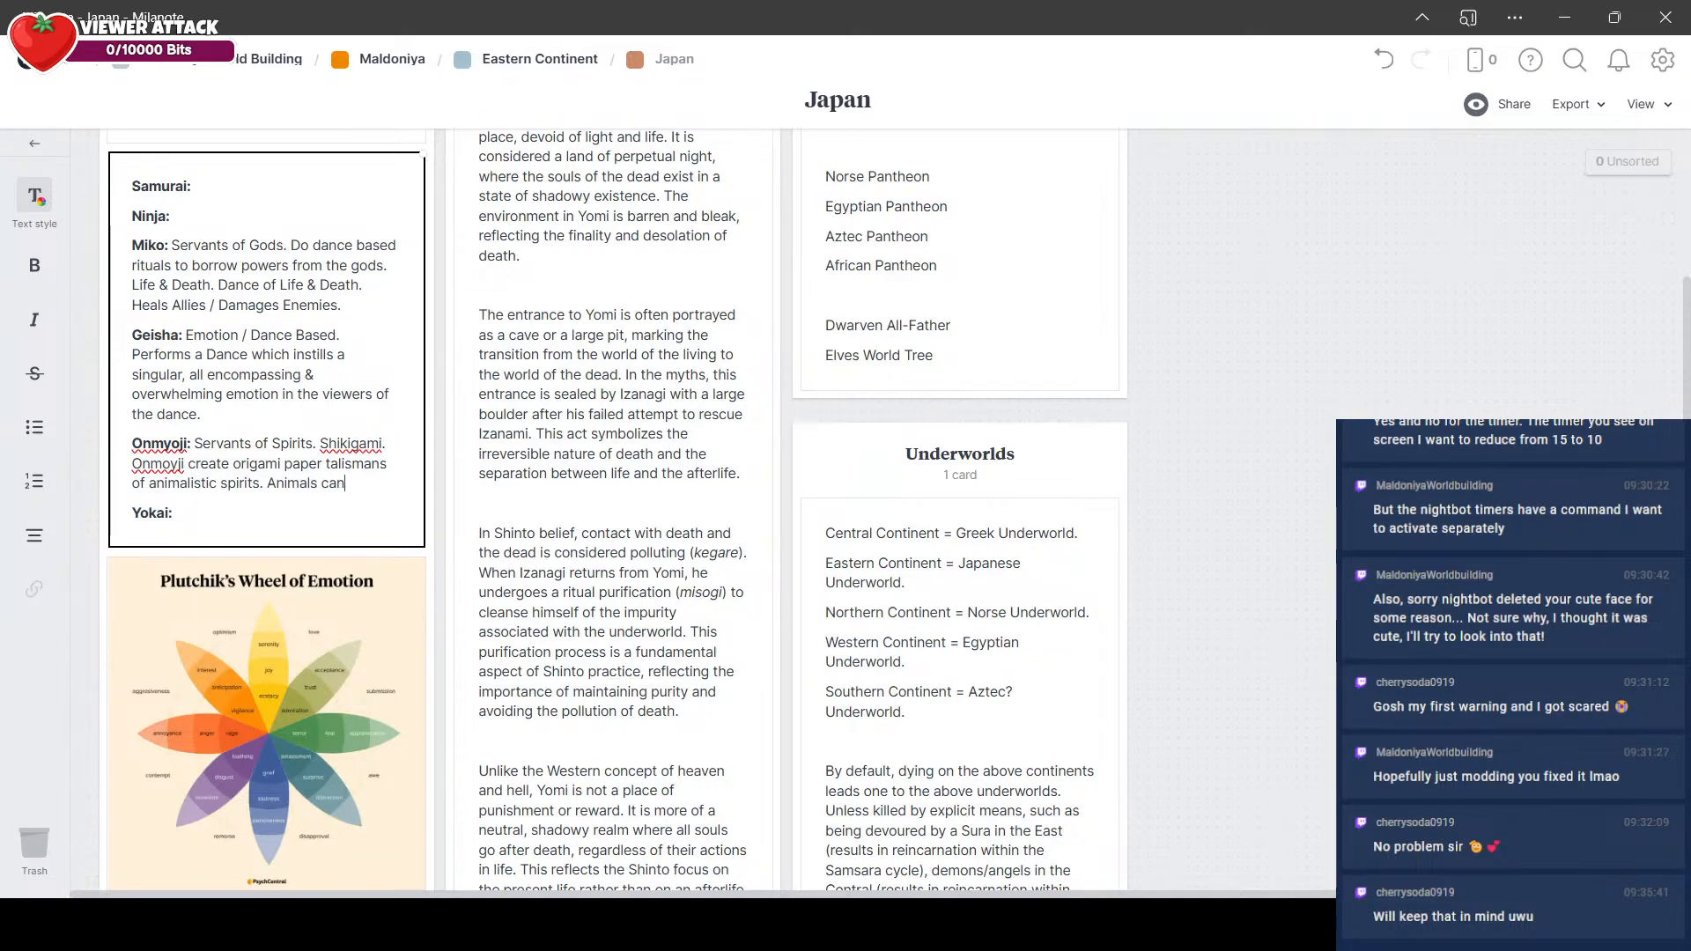
text( possess th)
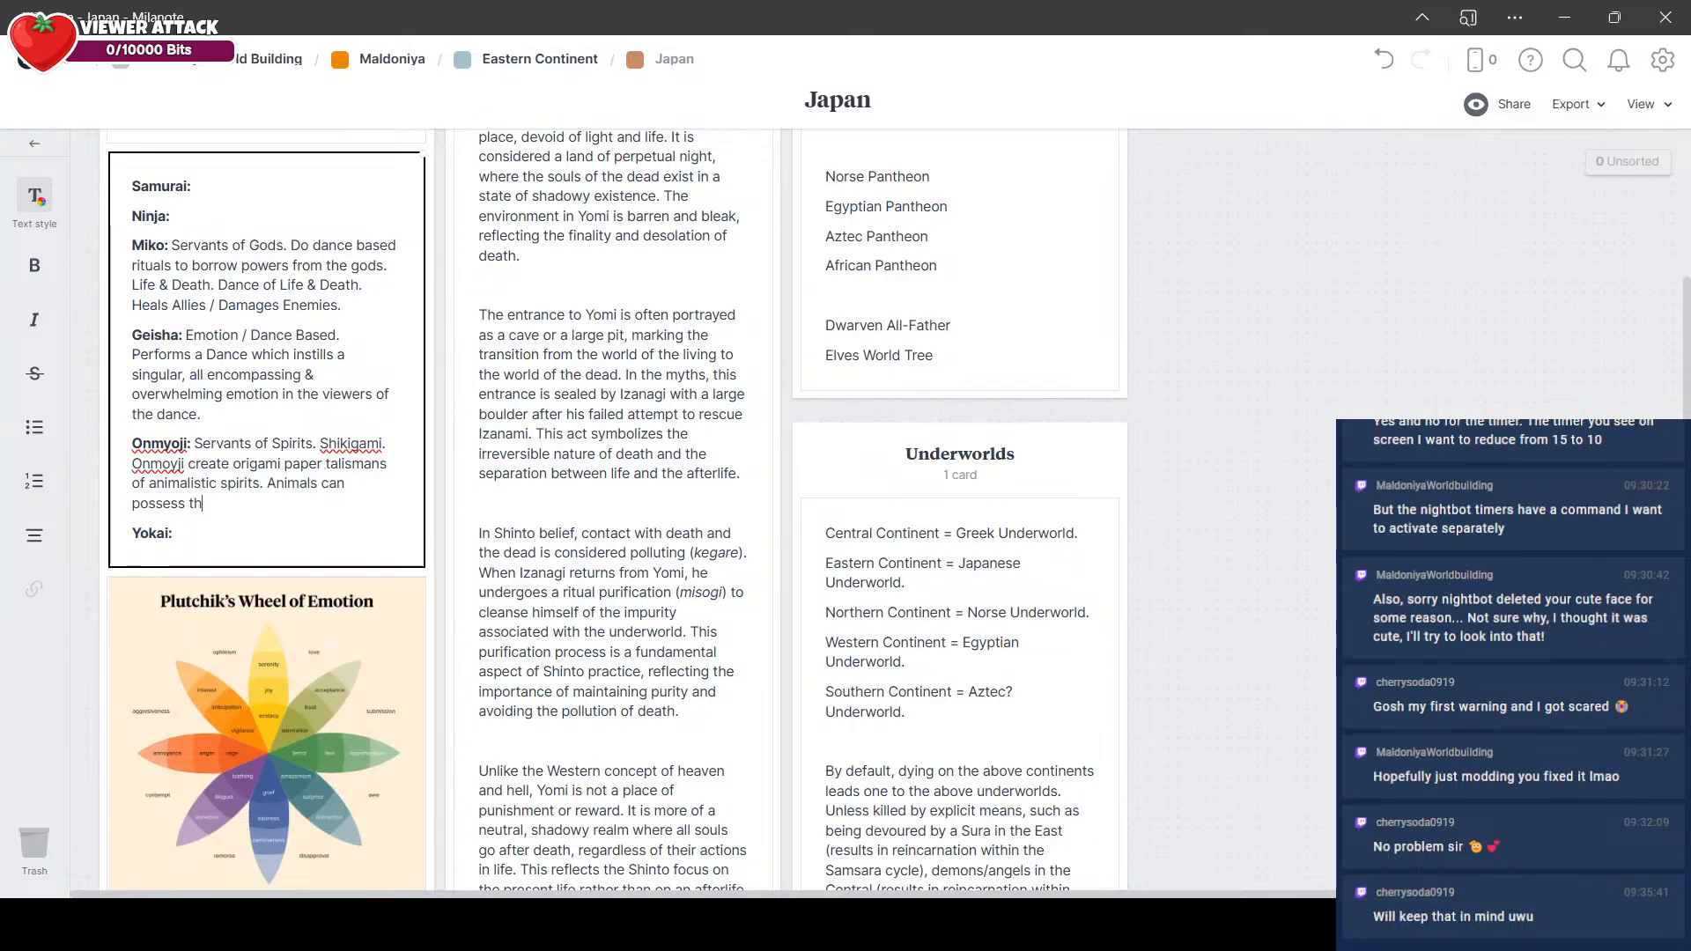
text(ese shiki)
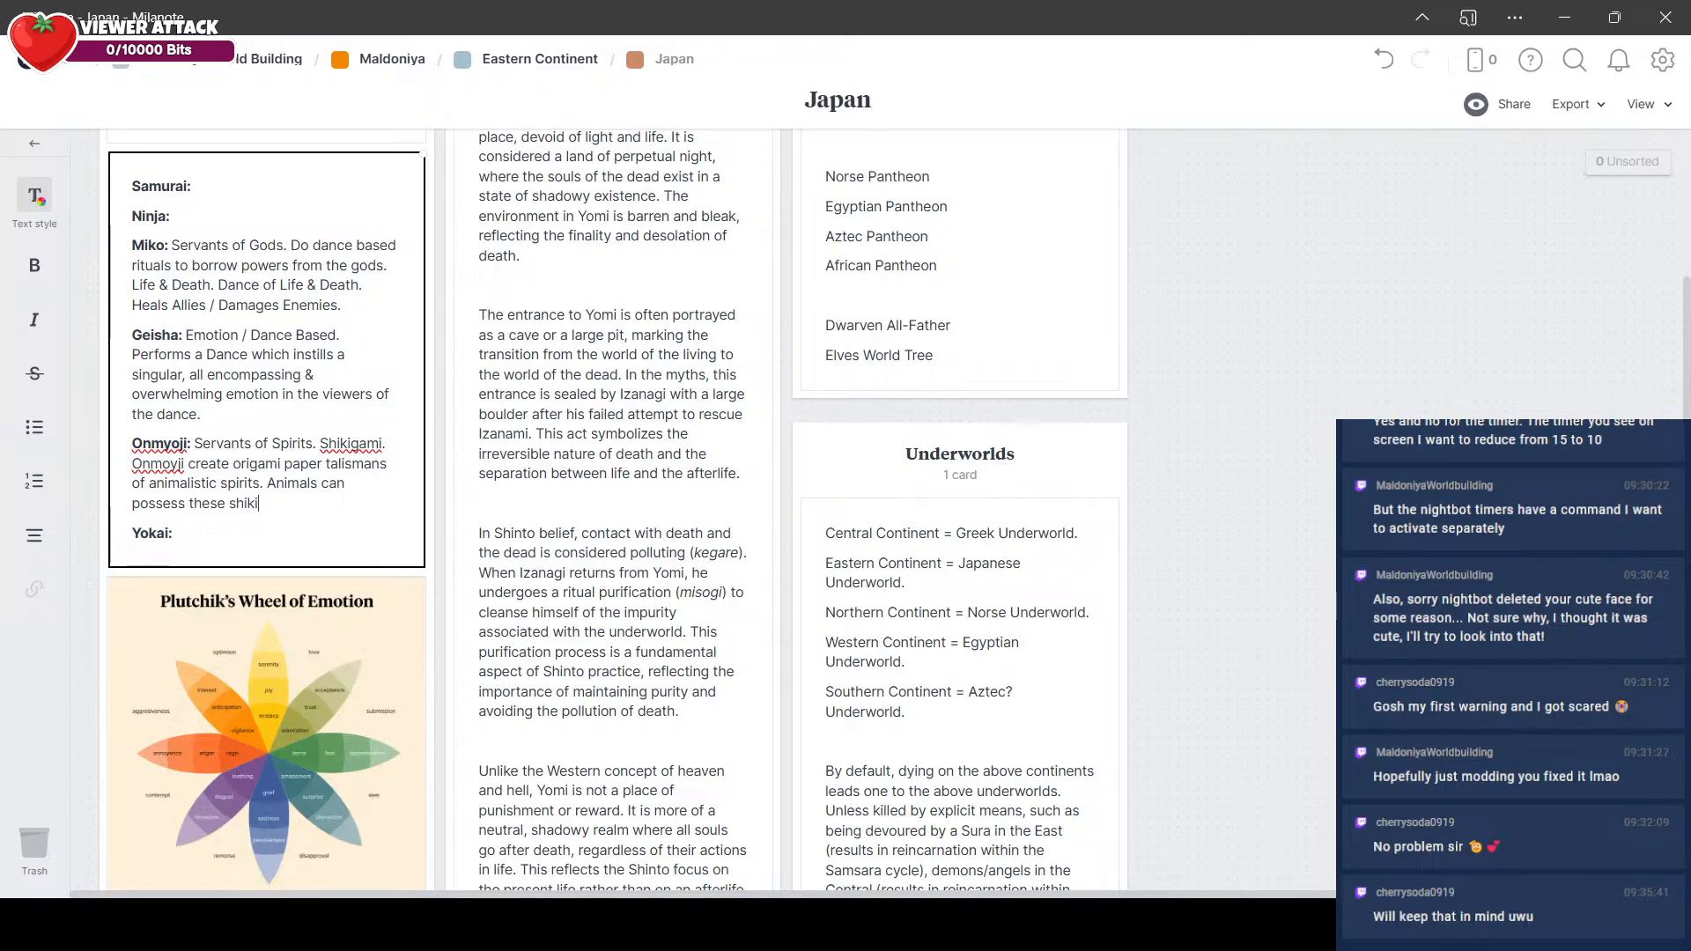
text(gami talismans)
text(, ess)
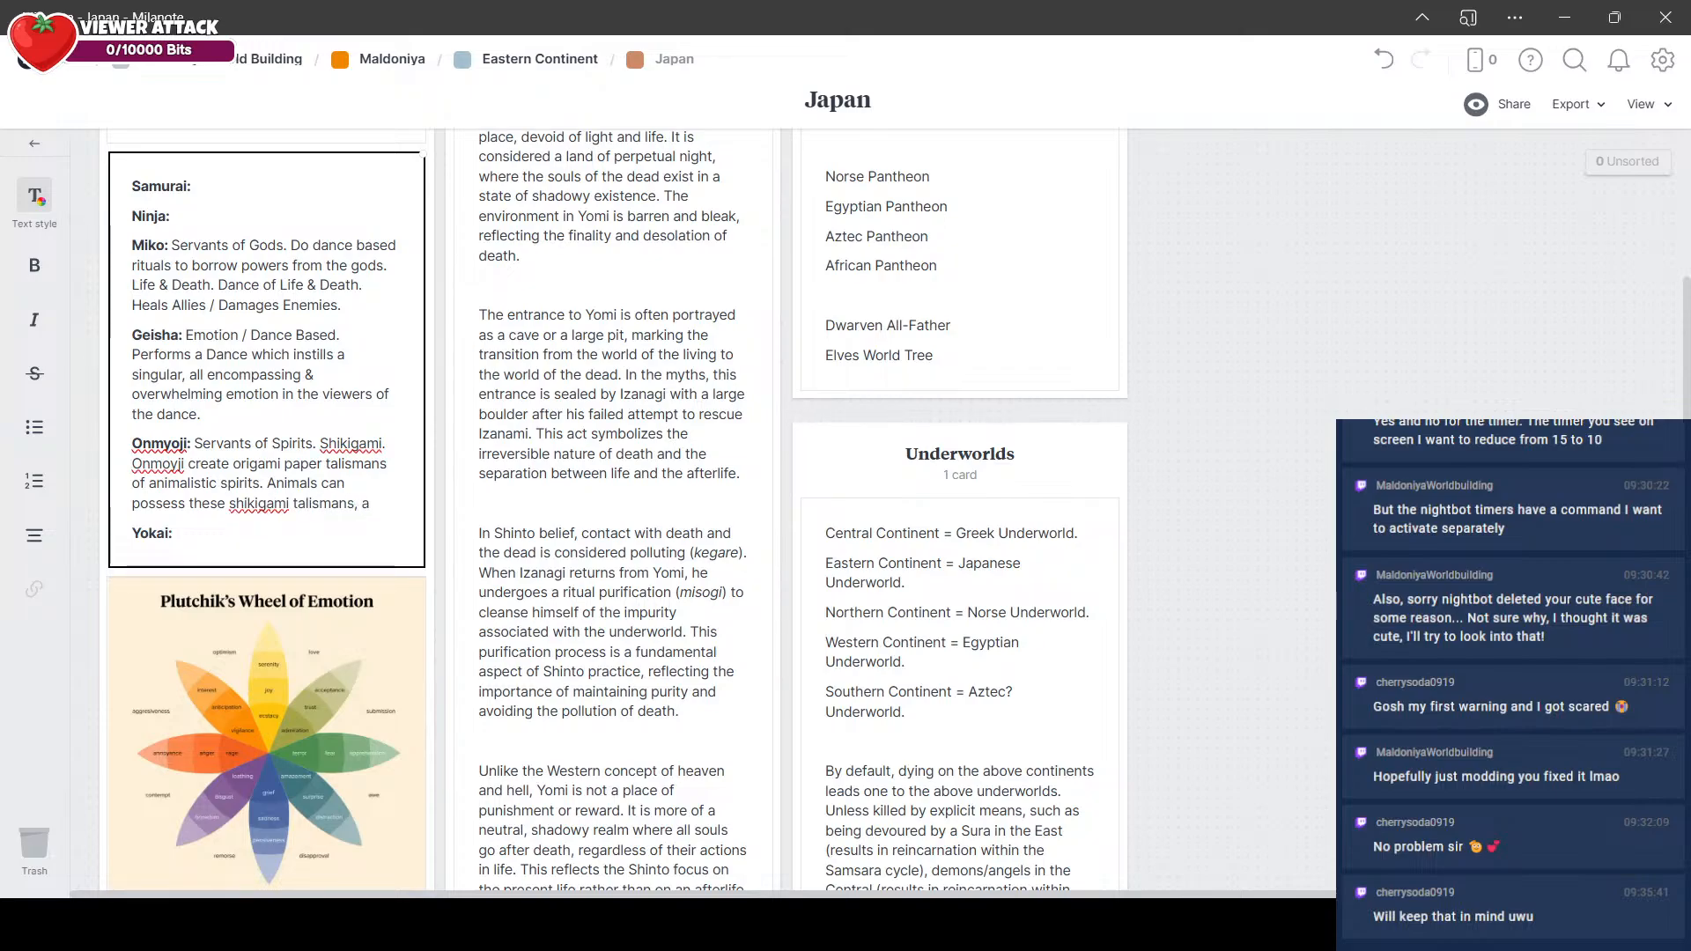
text(entially)
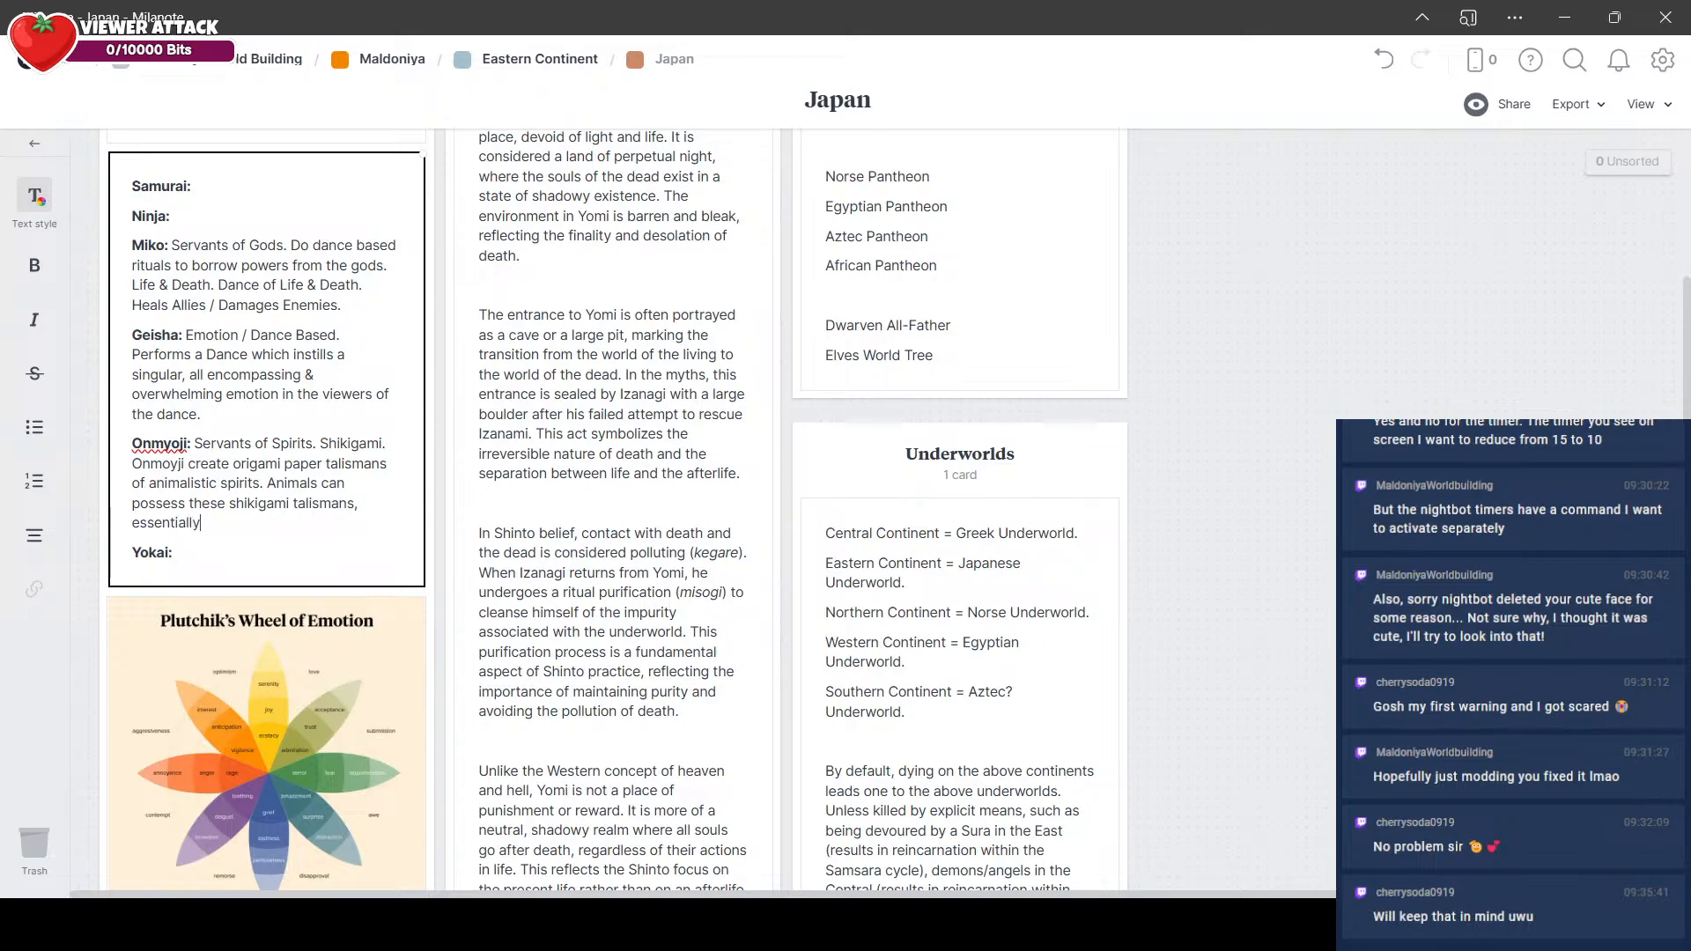
text( allowing Onmy)
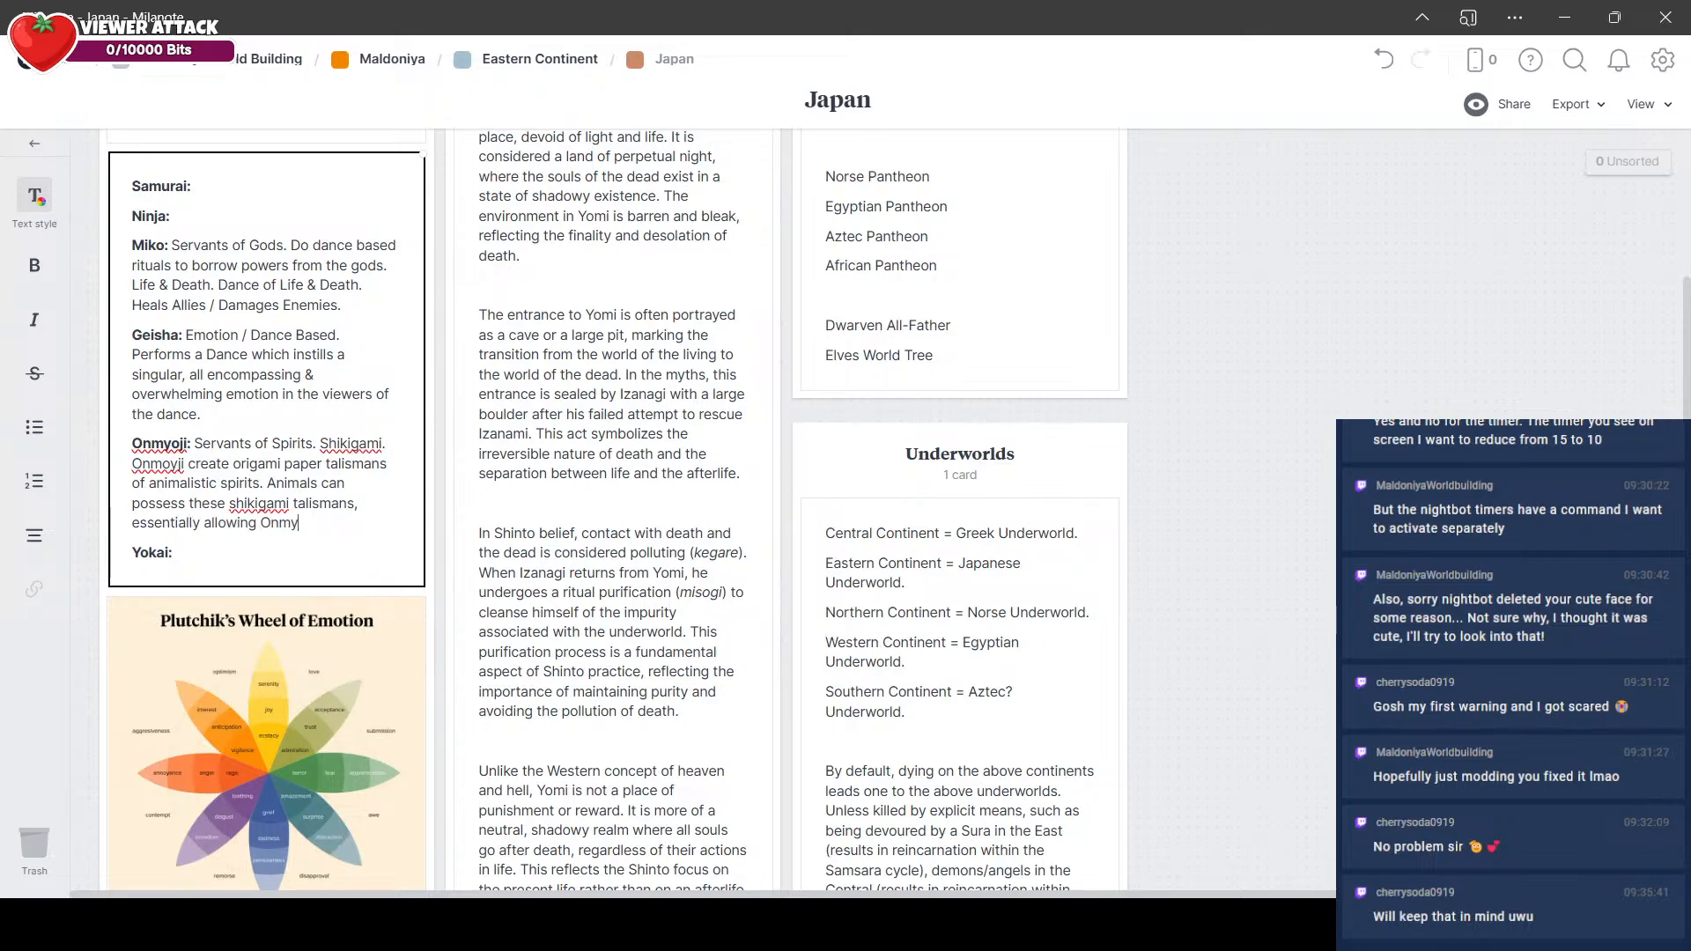
text(oji to summon )
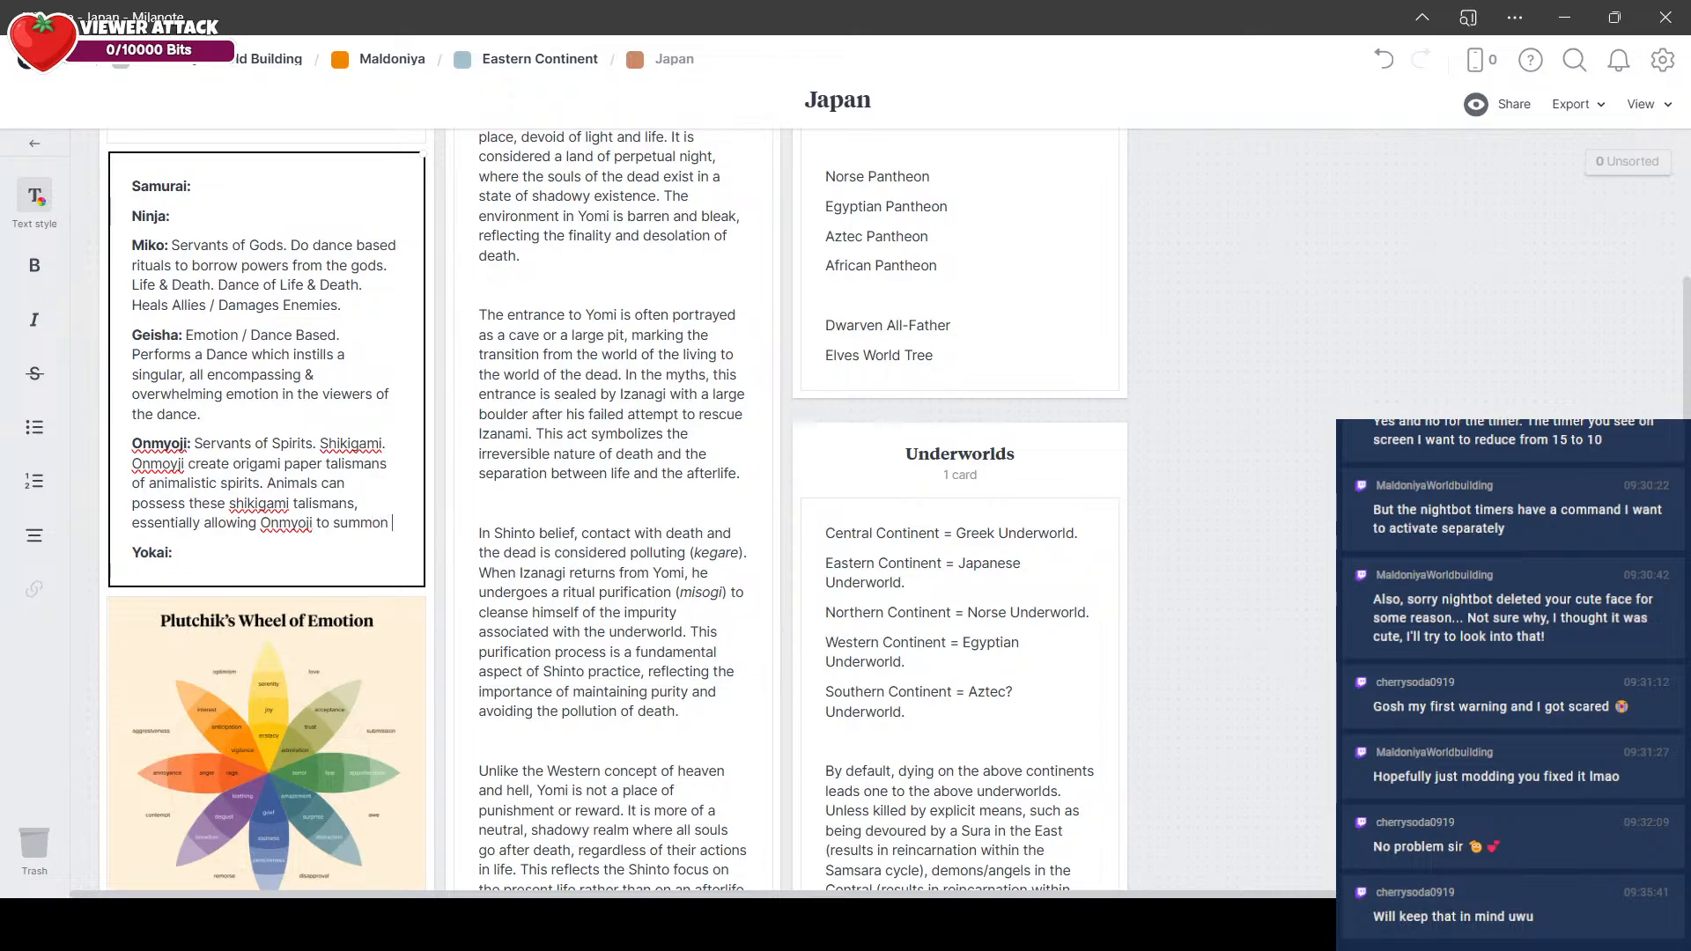
text(wild bears to do their)
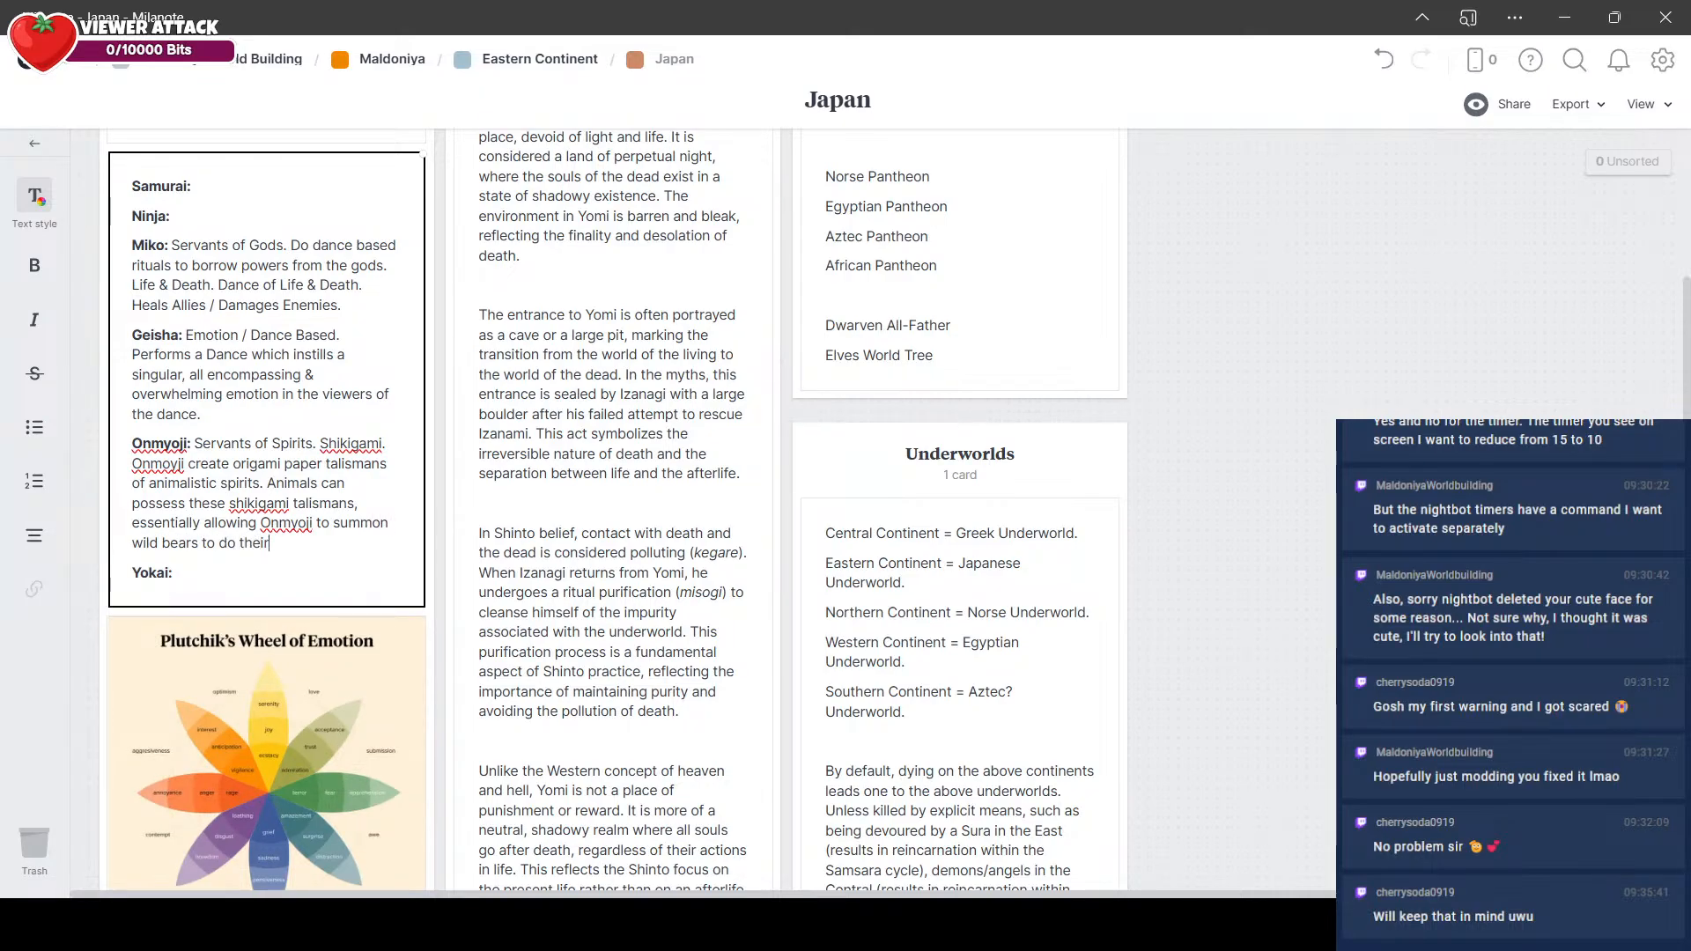
text( bidding at will.)
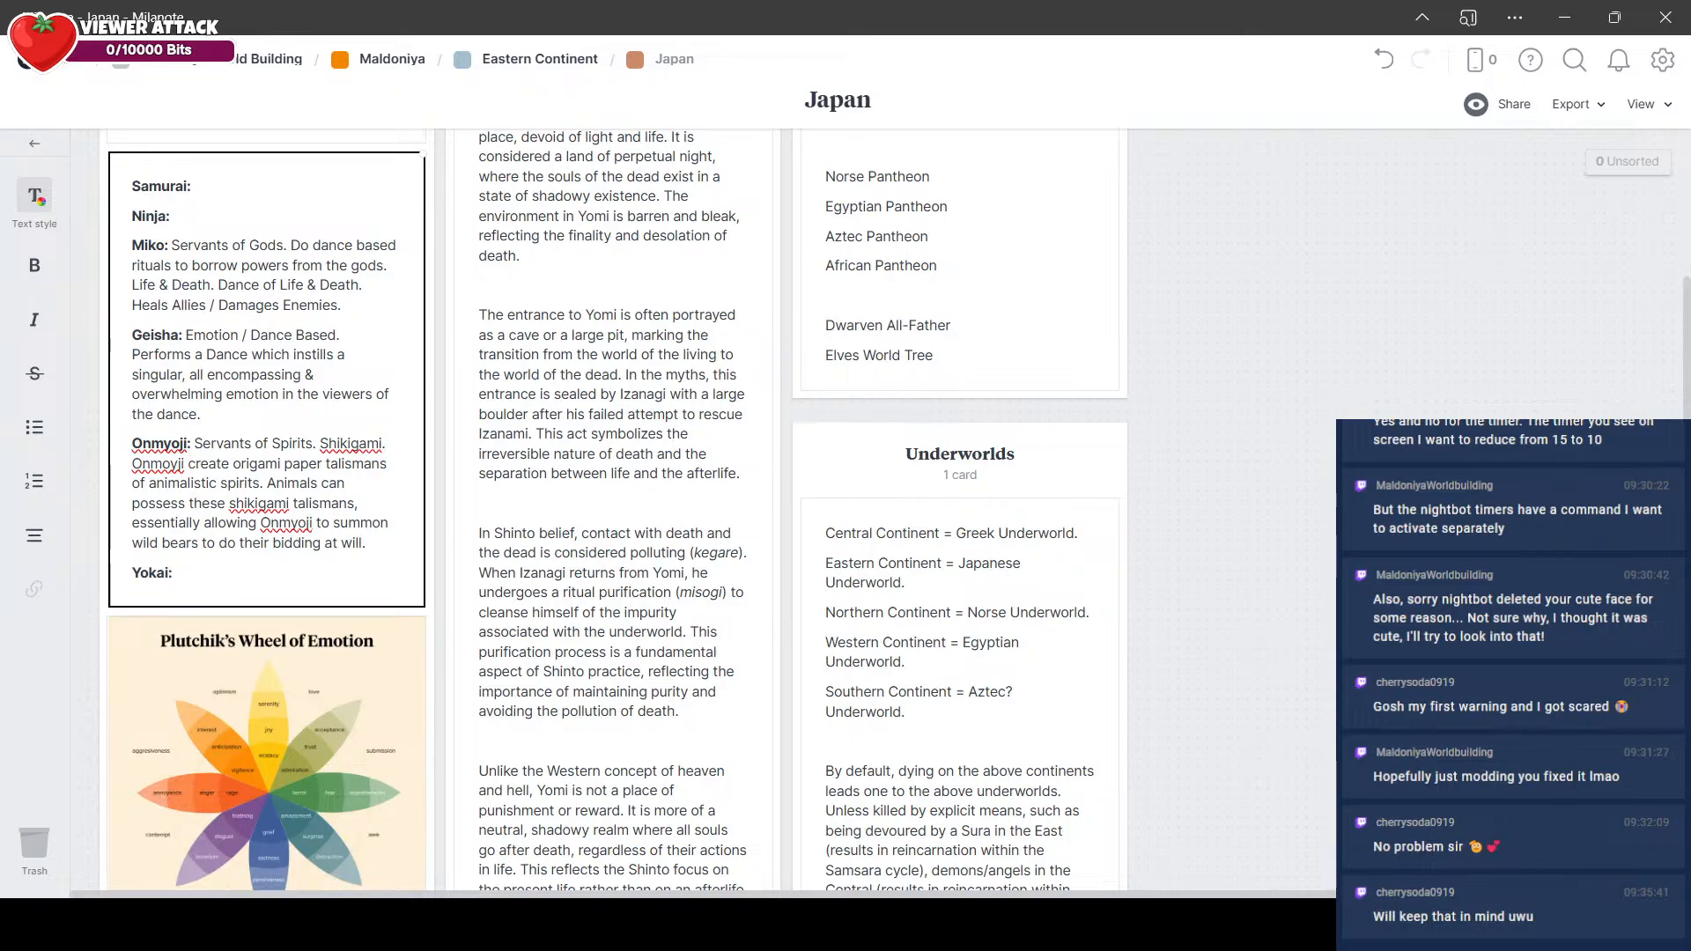
Step: Finish the Onmyoji entry with "Animals can possess these shikigami talismans, essentially allowing Onmyoji to summon wild bears to do their bidding at will."
key(Escape)
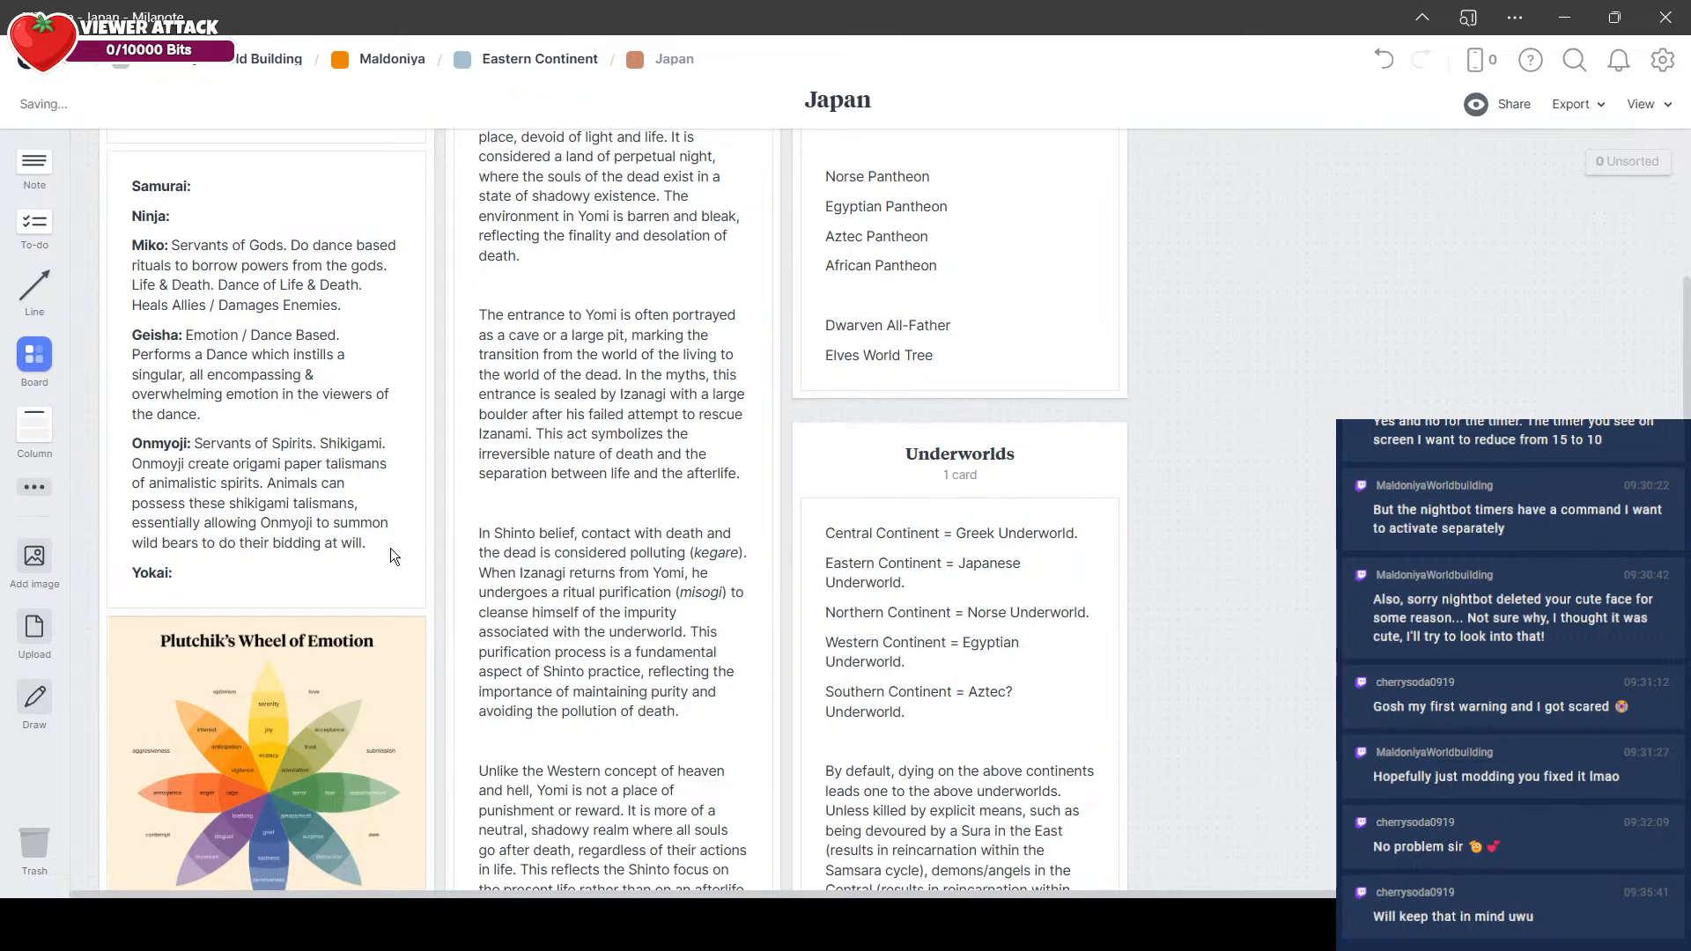
Step: Describe the Samurai entry as "Bushido Code." in the class note
scroll(353, 557, up, 1)
scroll(353, 558, up, 1)
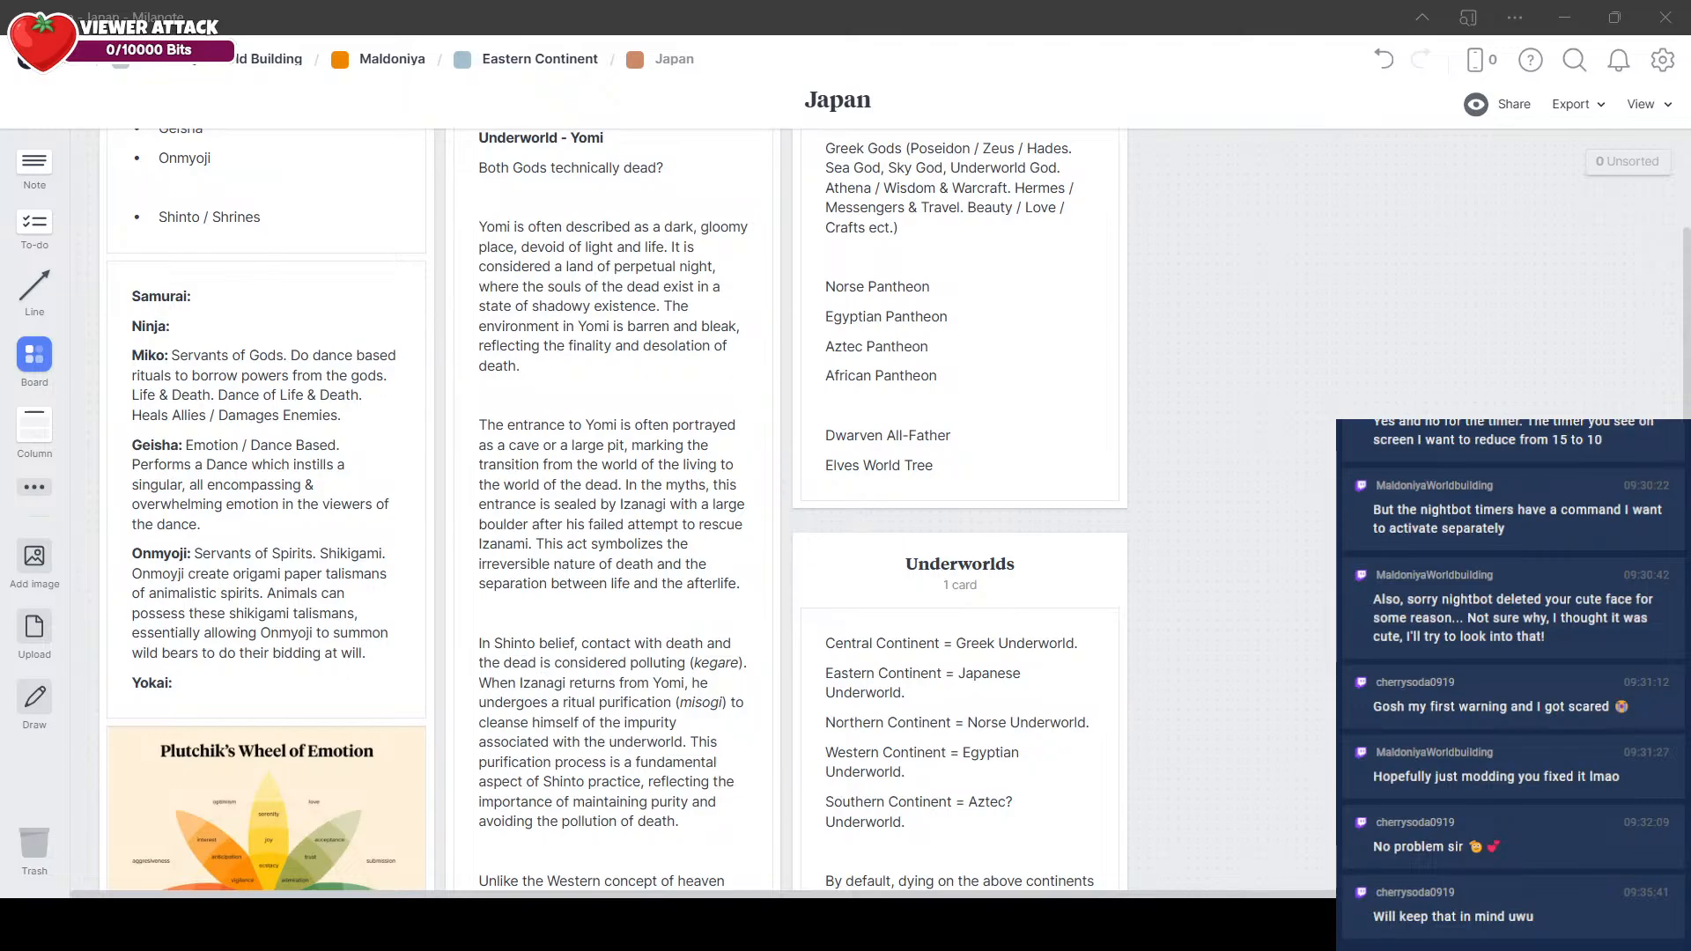
click(256, 294)
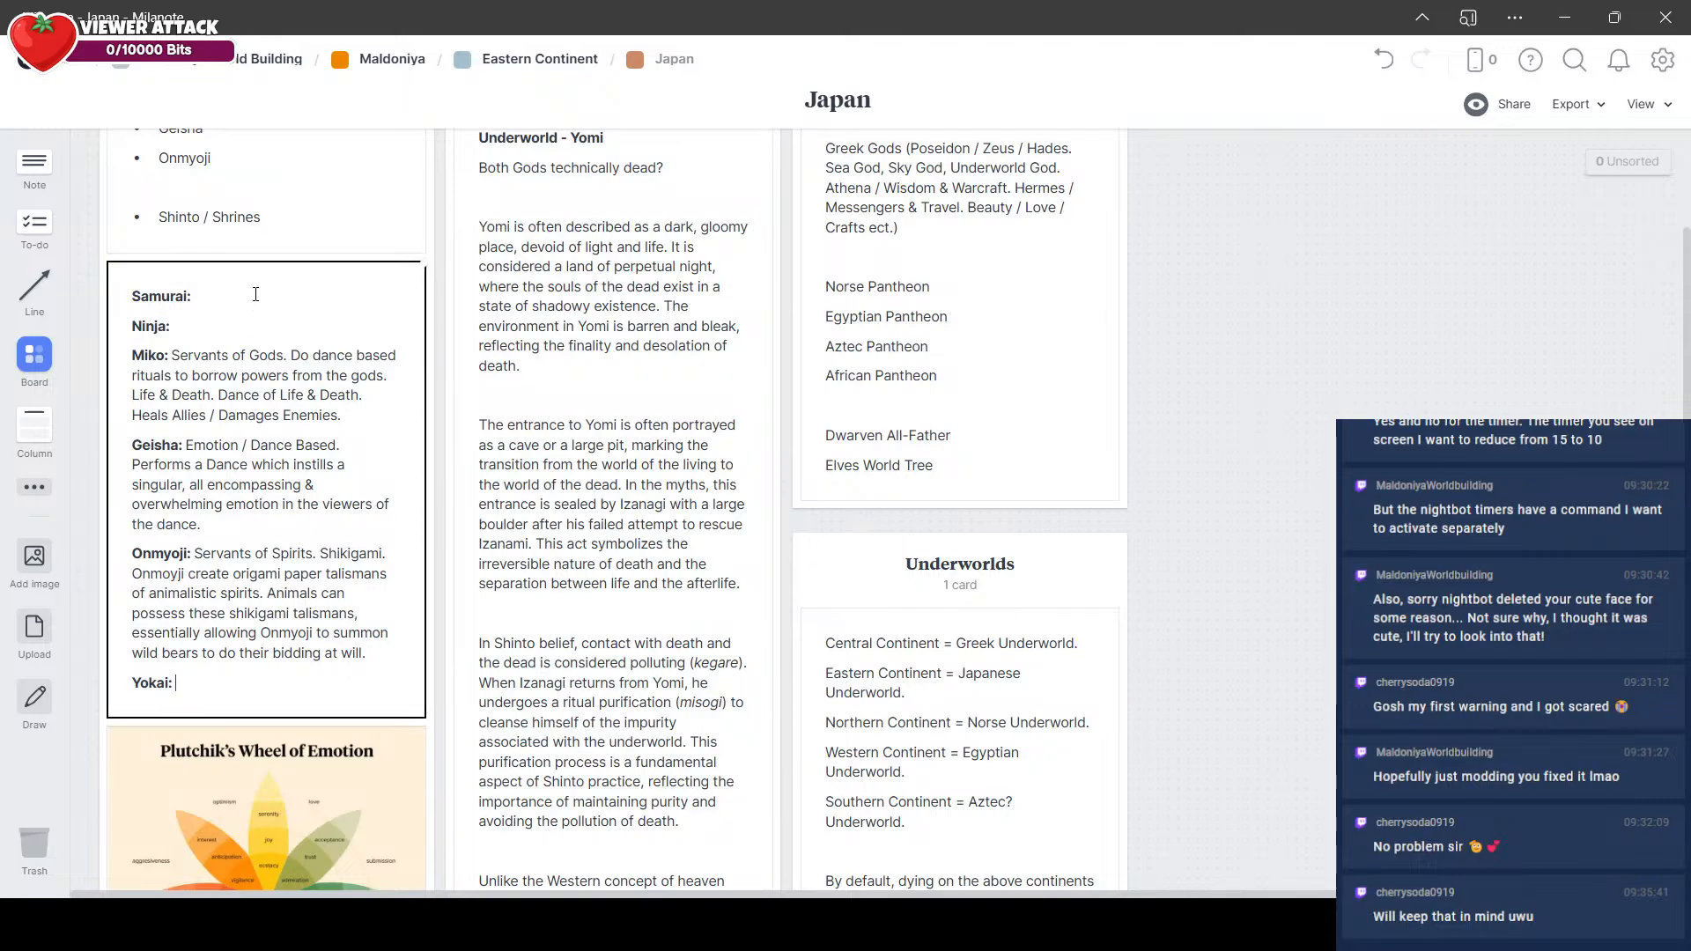
click(248, 297)
text(Bush)
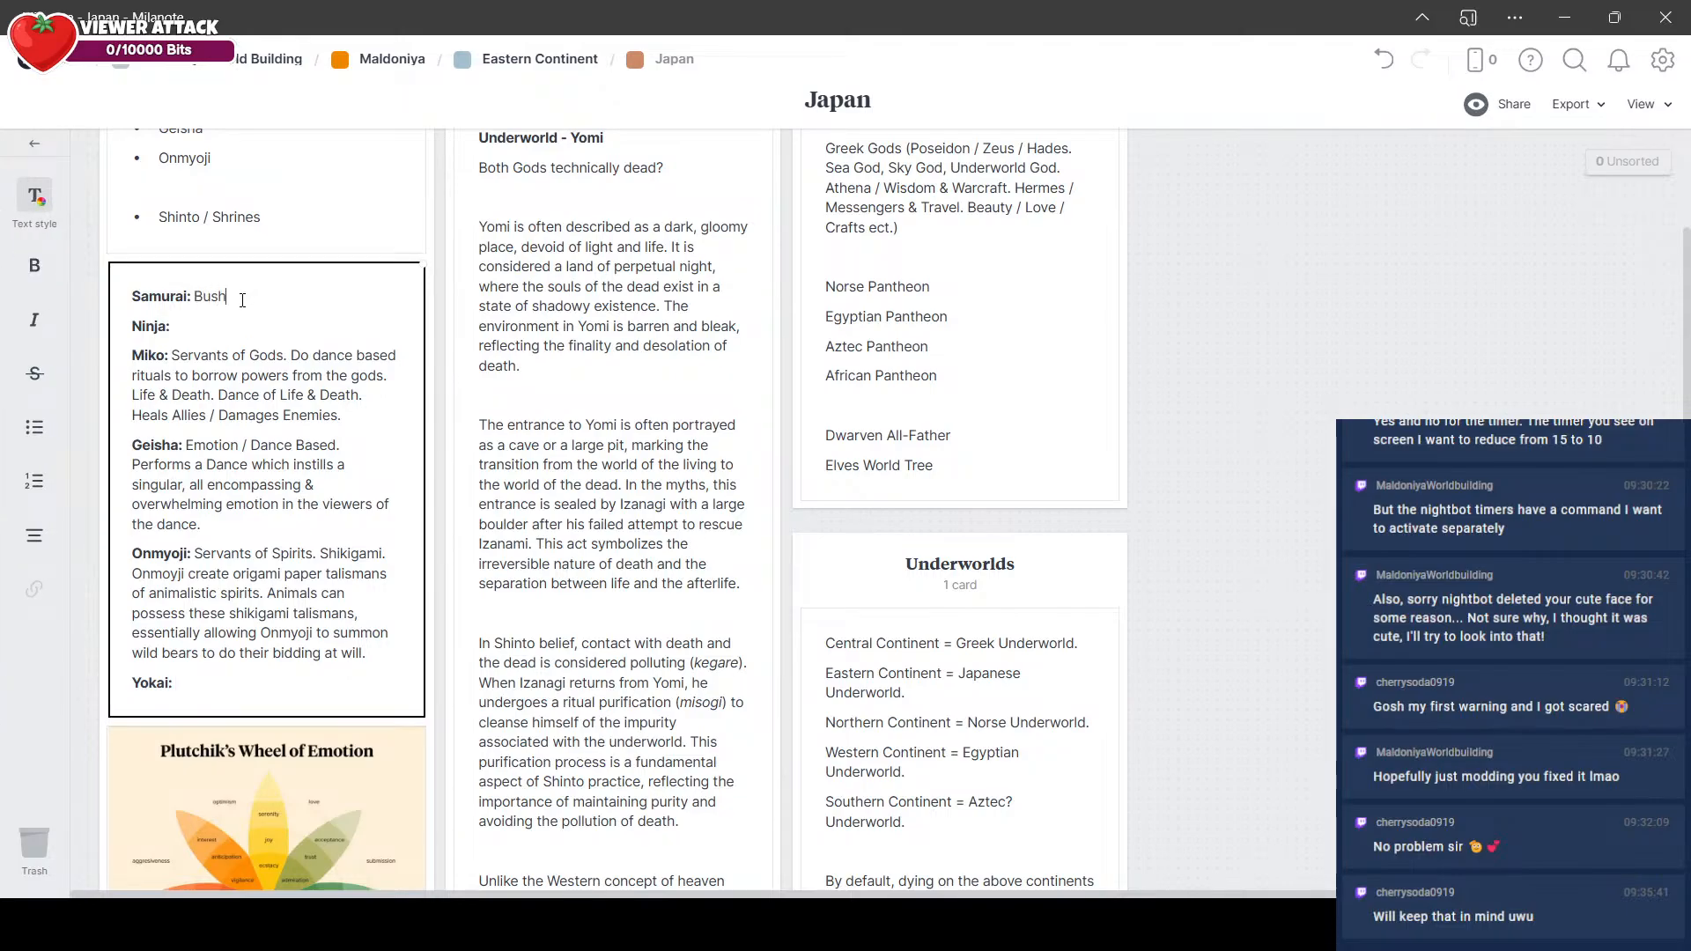
text(ido Code.)
Step: Describe the Ninja entry as "Ninjitsu." in regular, non-bold text
key(Down)
key(ctrl+b)
key(alt+Tab)
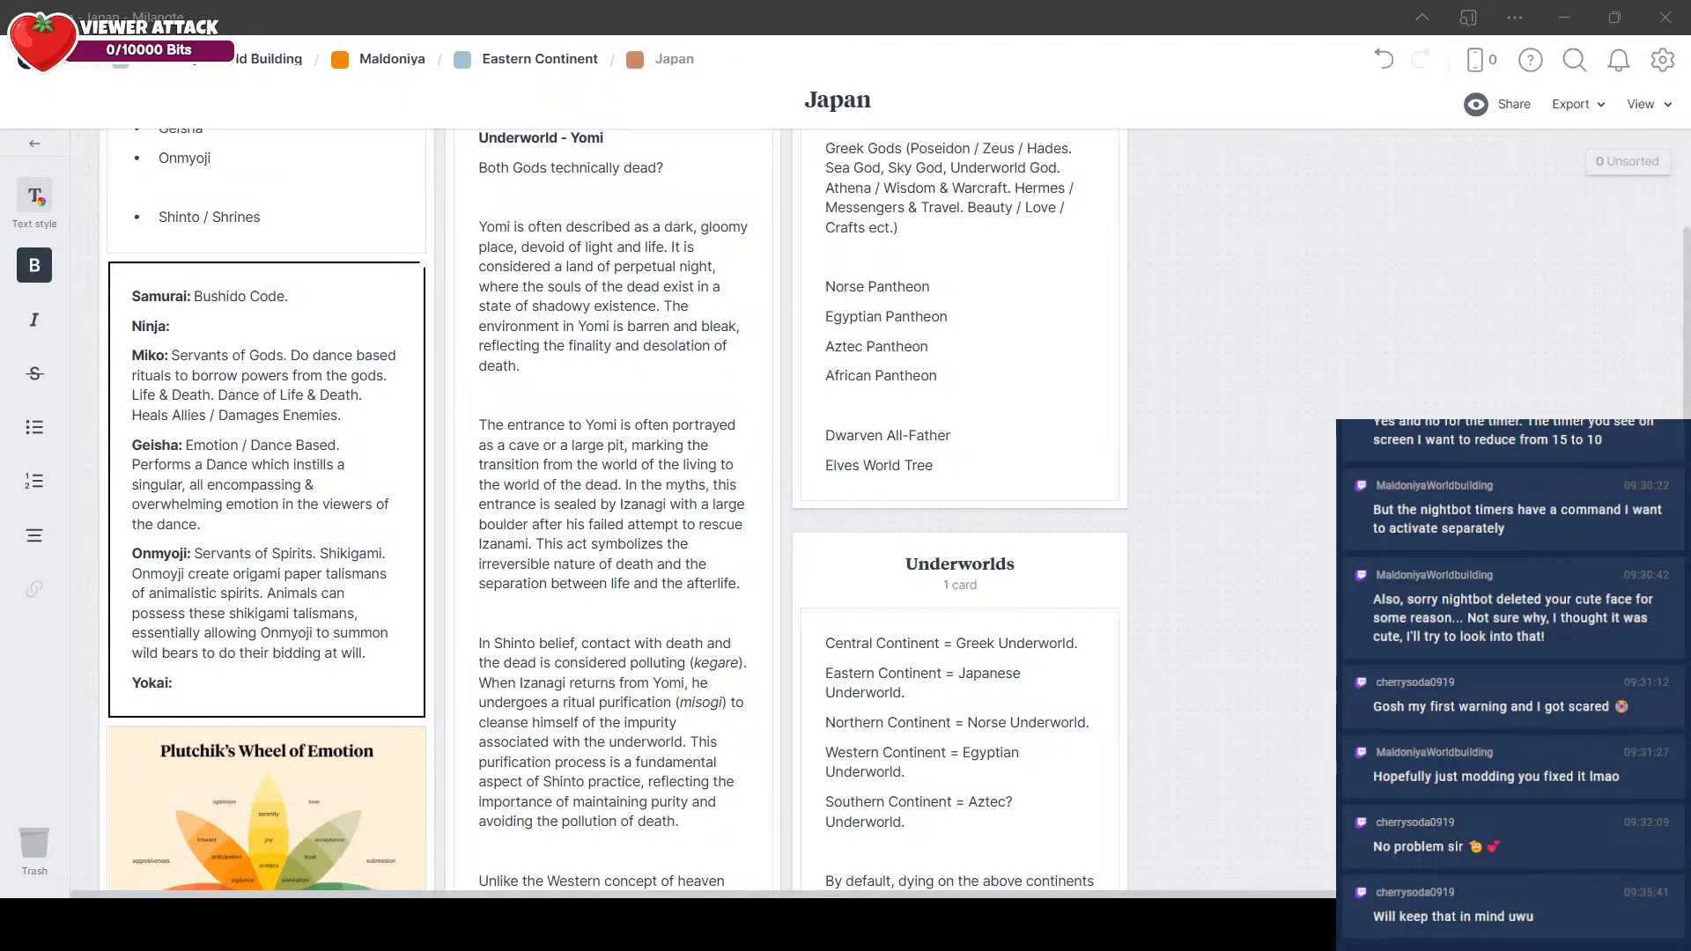
key(alt+Tab)
text(Nin)
key(BackSpace)
key(BackSpace)
key(BackSpace)
key(ctrl+b)
text(Nin)
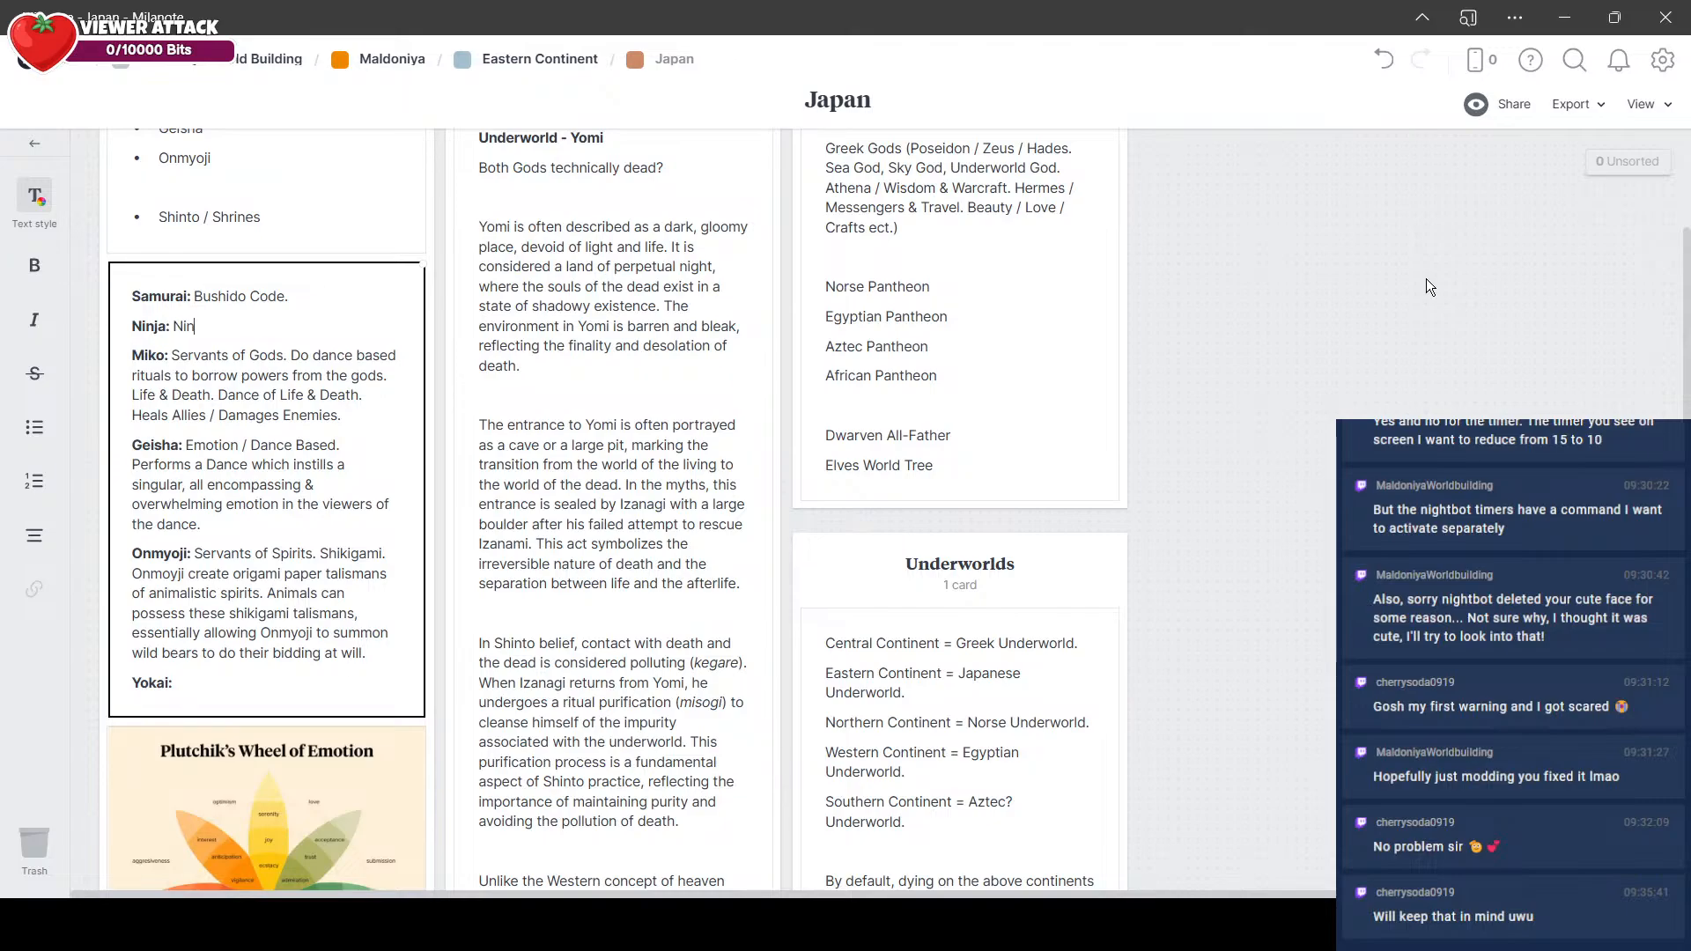
text(jitsu.)
key(alt+Tab)
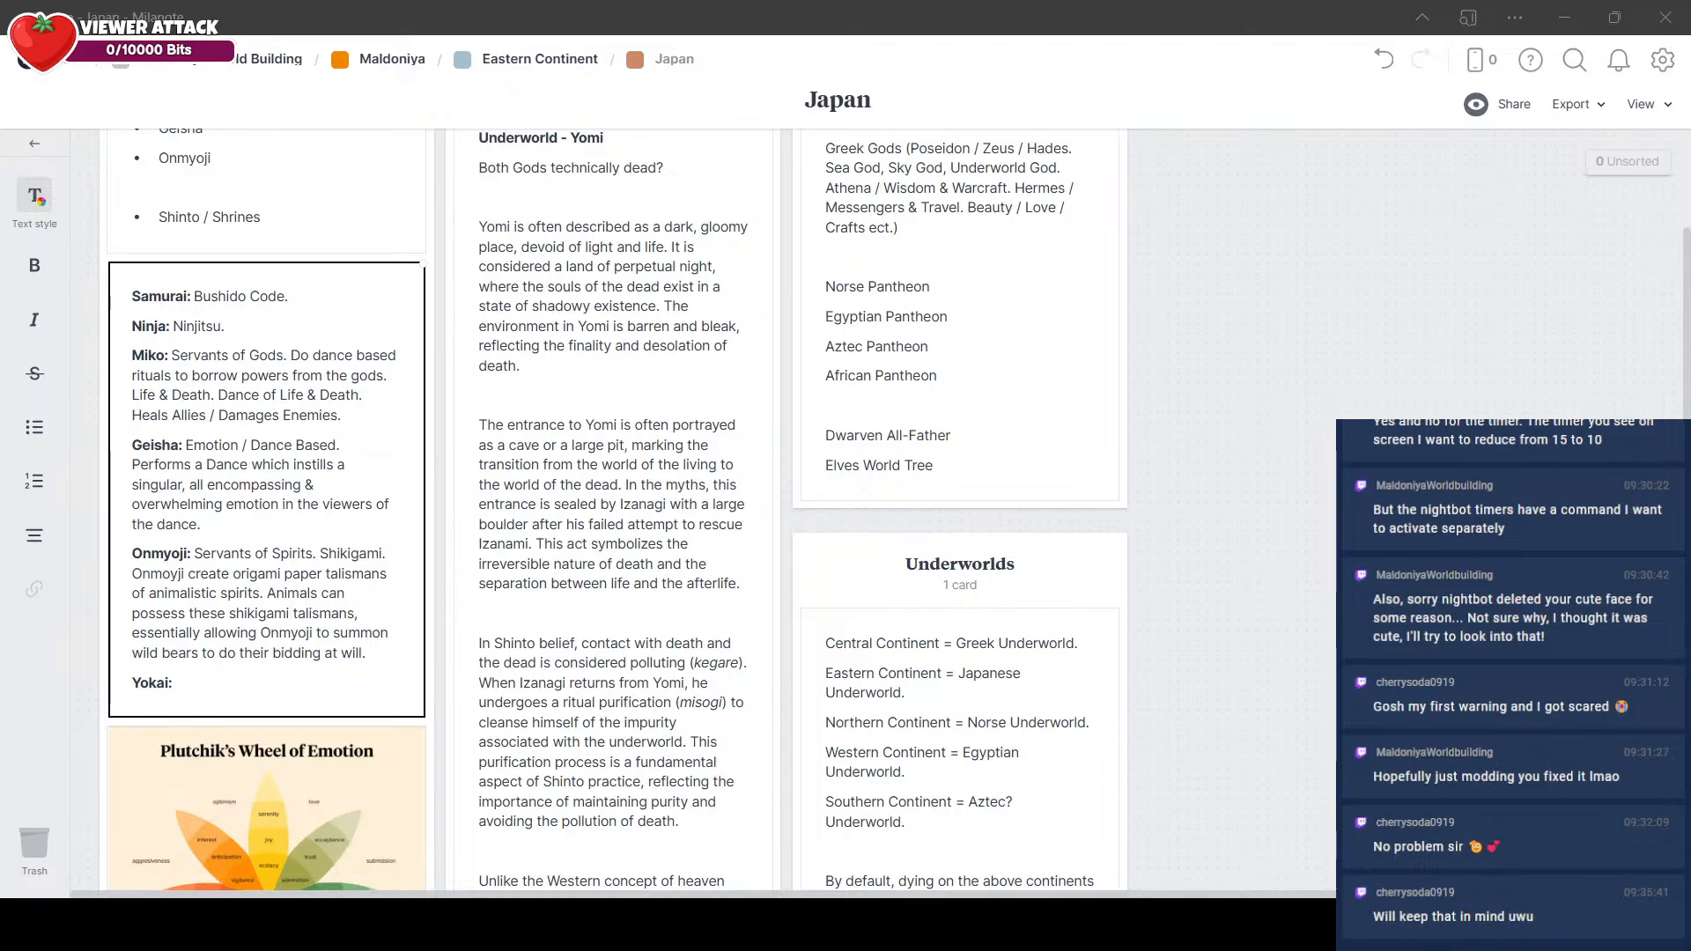
Step: Extend the Samurai entry after "Bushido Code." with "Samurai are a very honour based class."
click(229, 326)
text(. Samurai a)
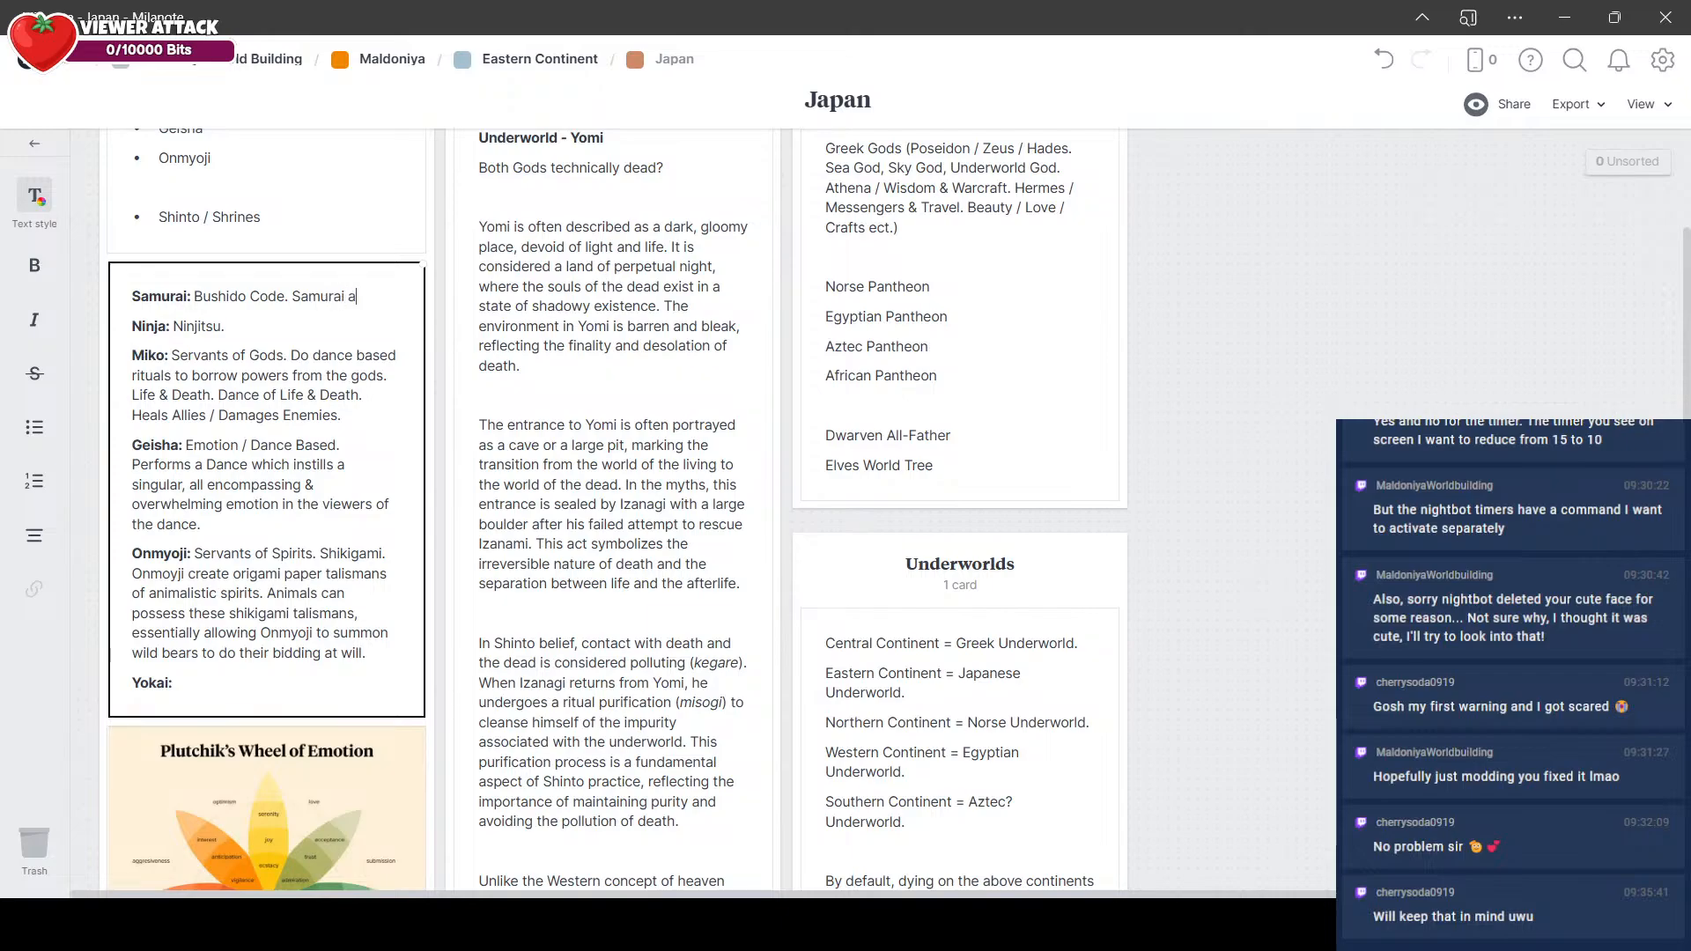
text(re a very honour )
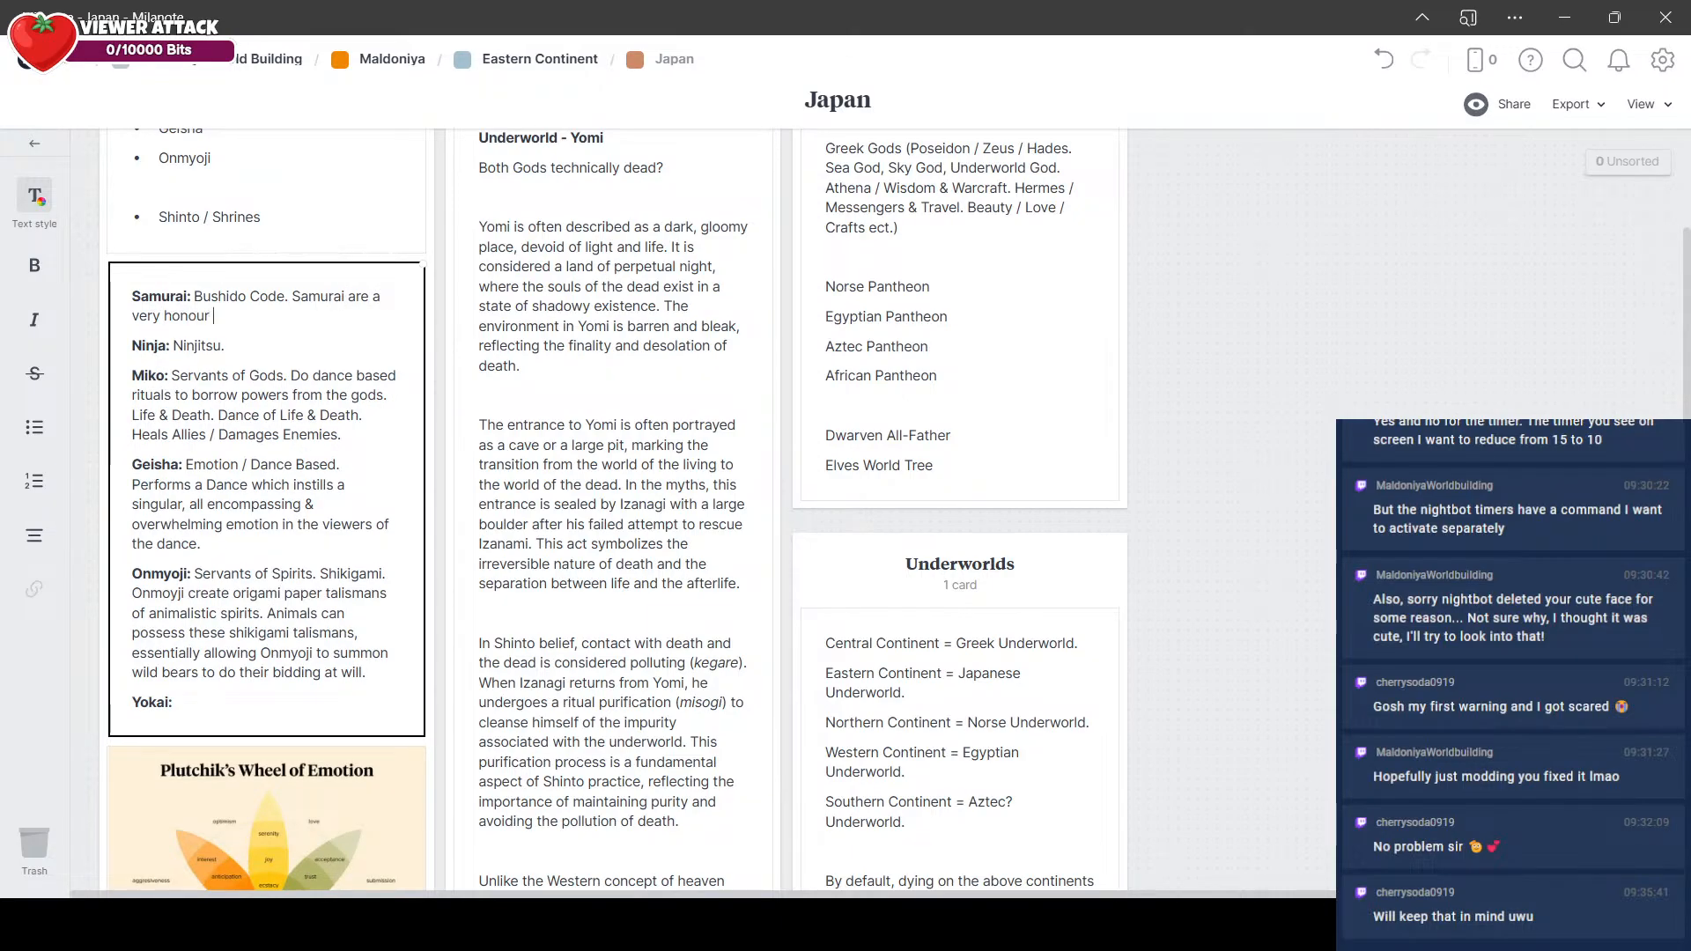
text(based class. )
text(When one)
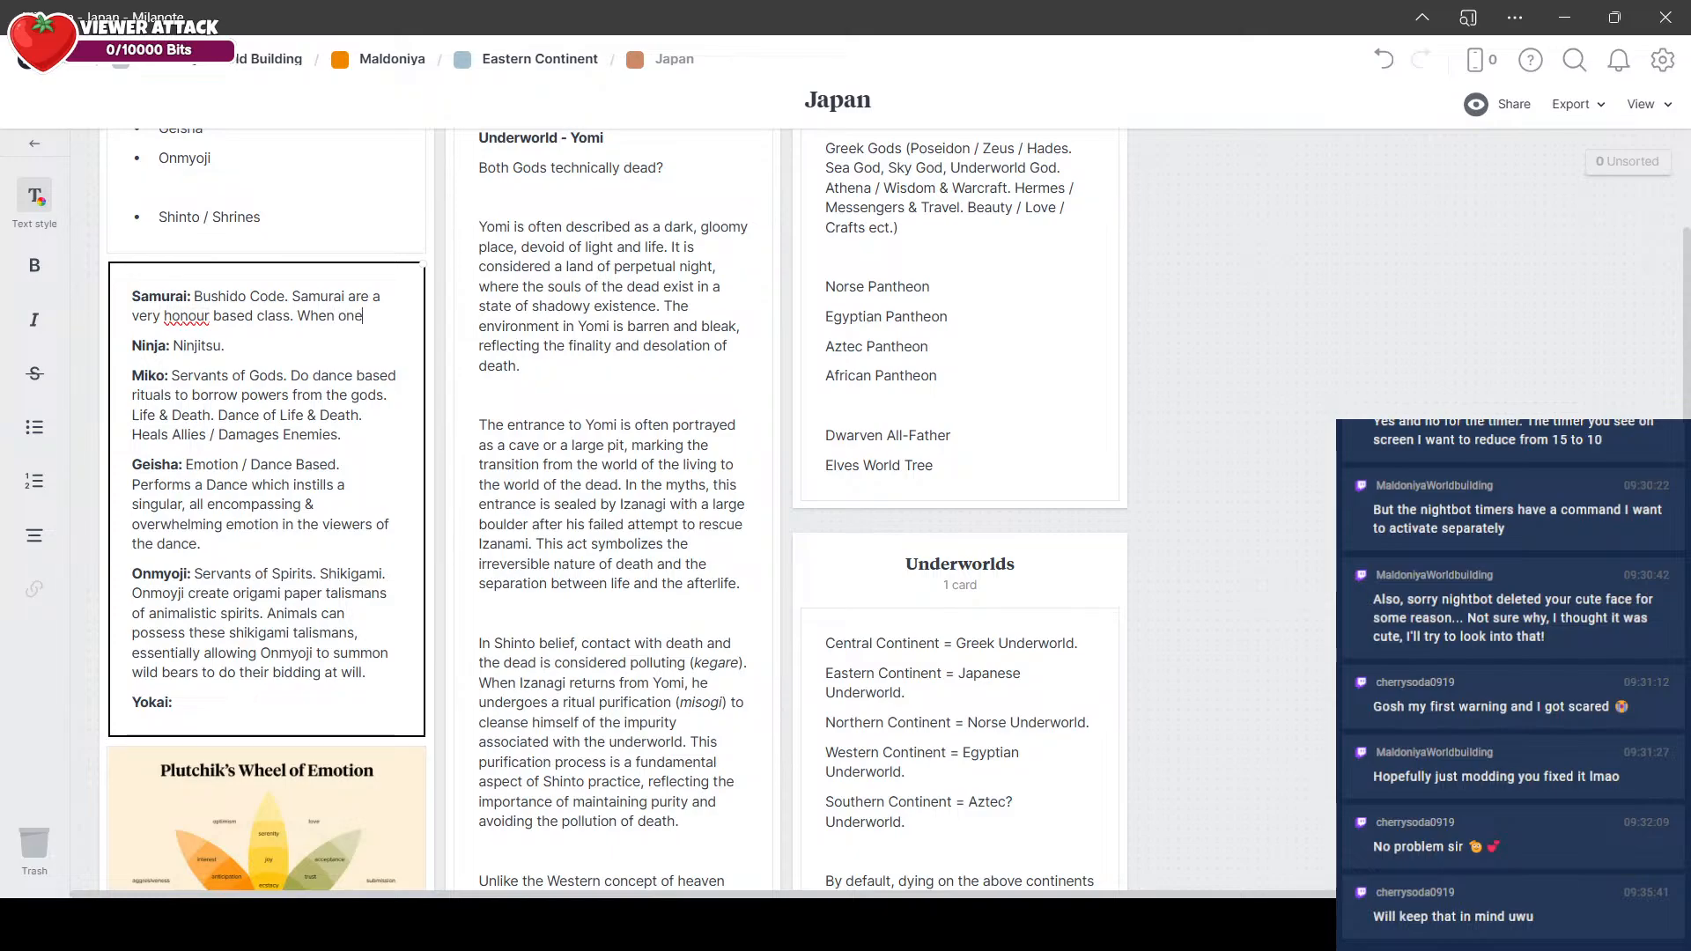
text( becomes a Samurai, ones)
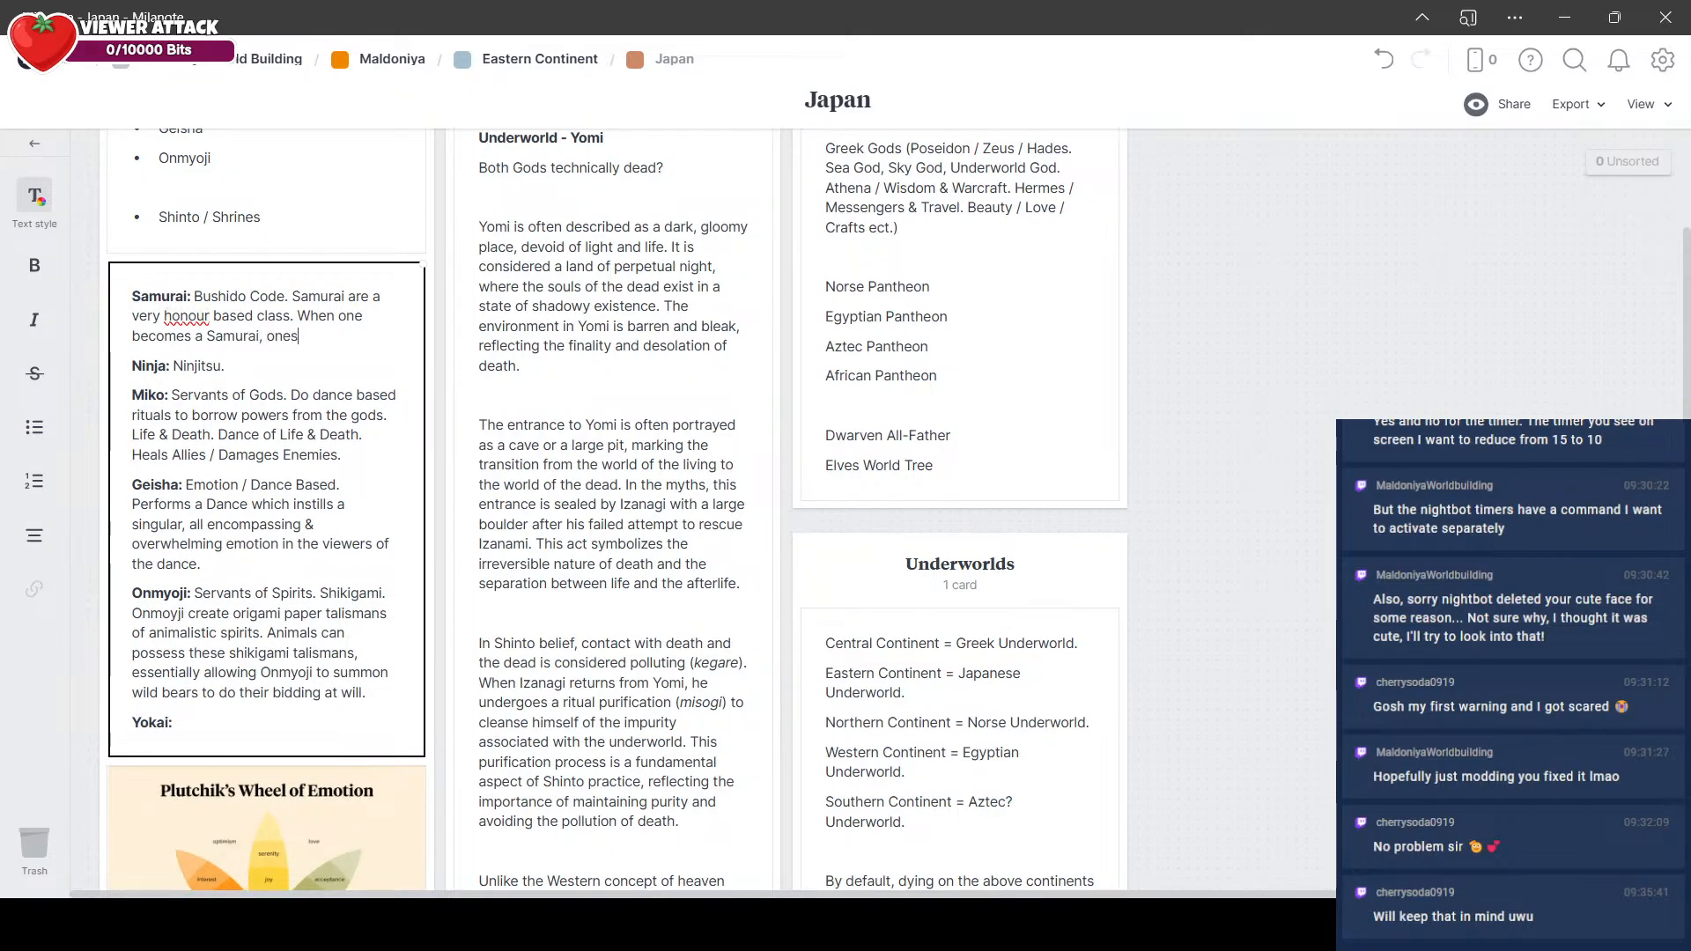
Step: Continue the Samurai entry with "When one becomes a Samurai, one vows to their own individual unique Bushido code."
key(BackSpace)
text(vows to the)
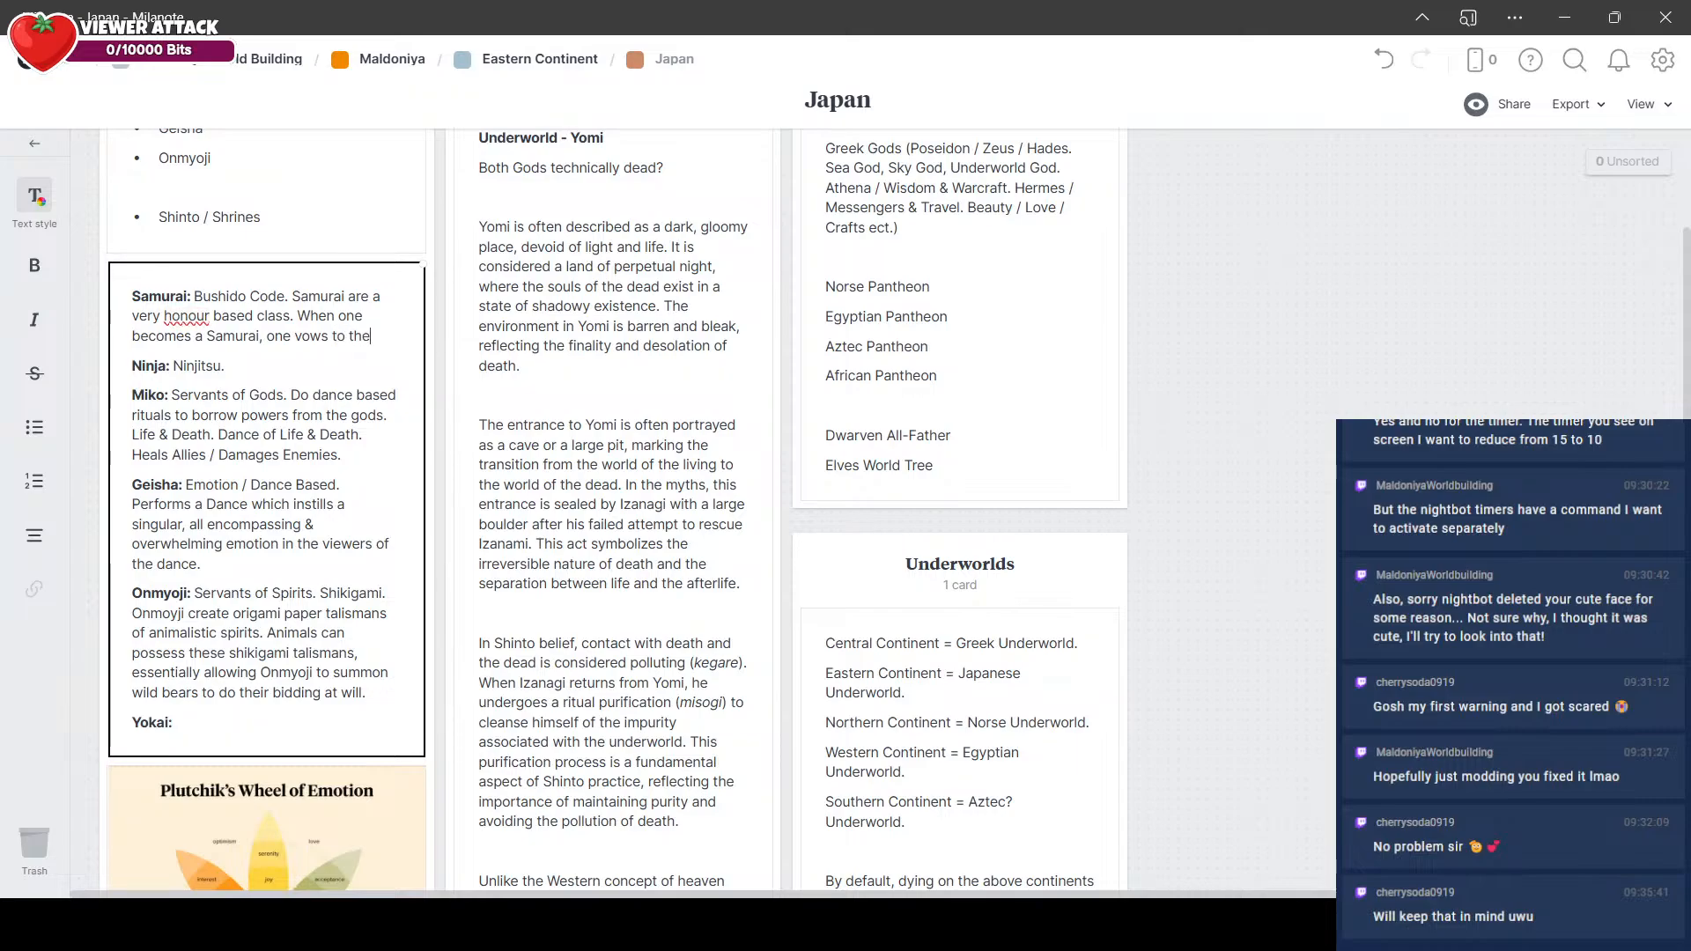
text(ir own individual )
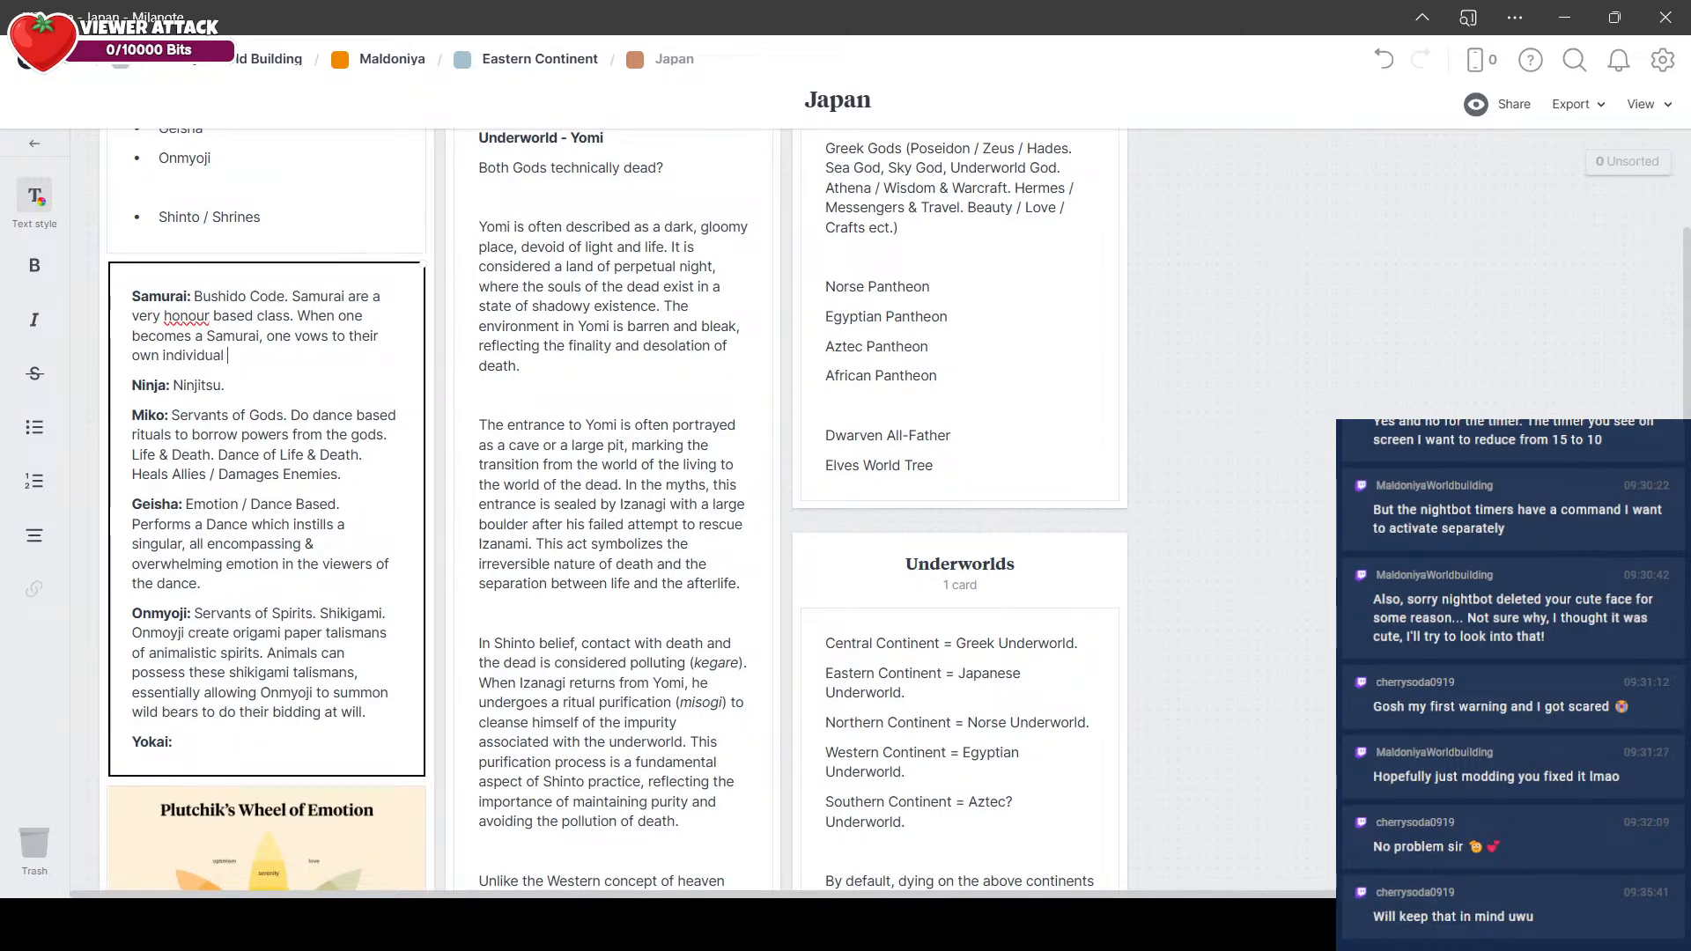
text(unique Bushido code. )
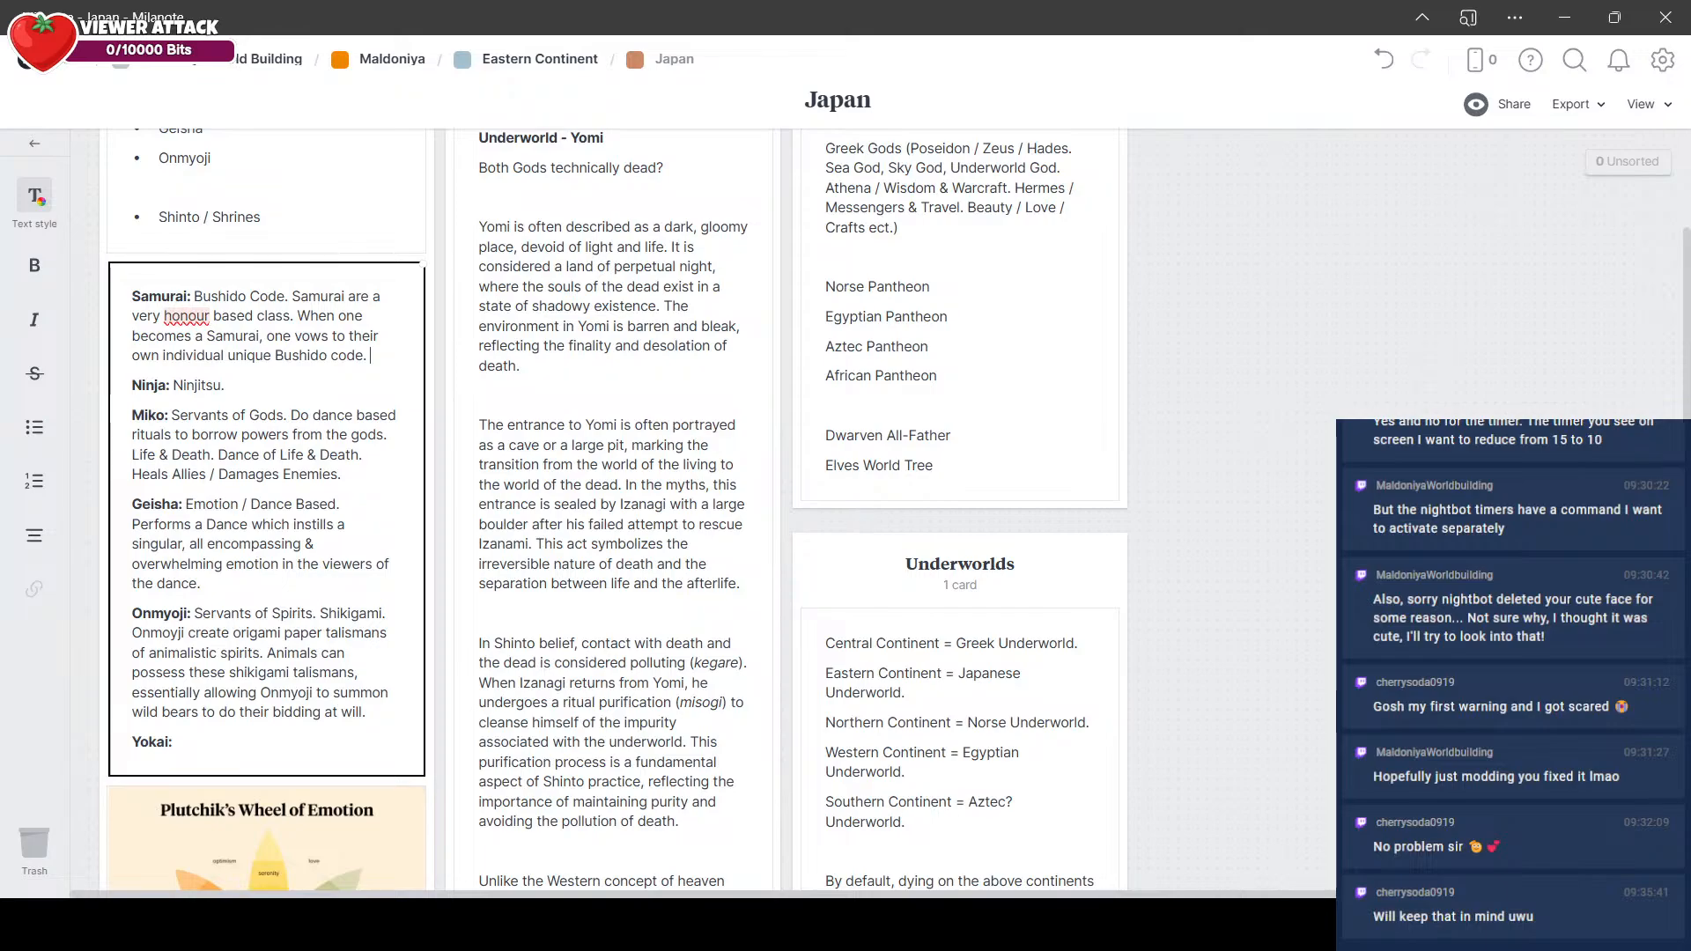
text(So long )
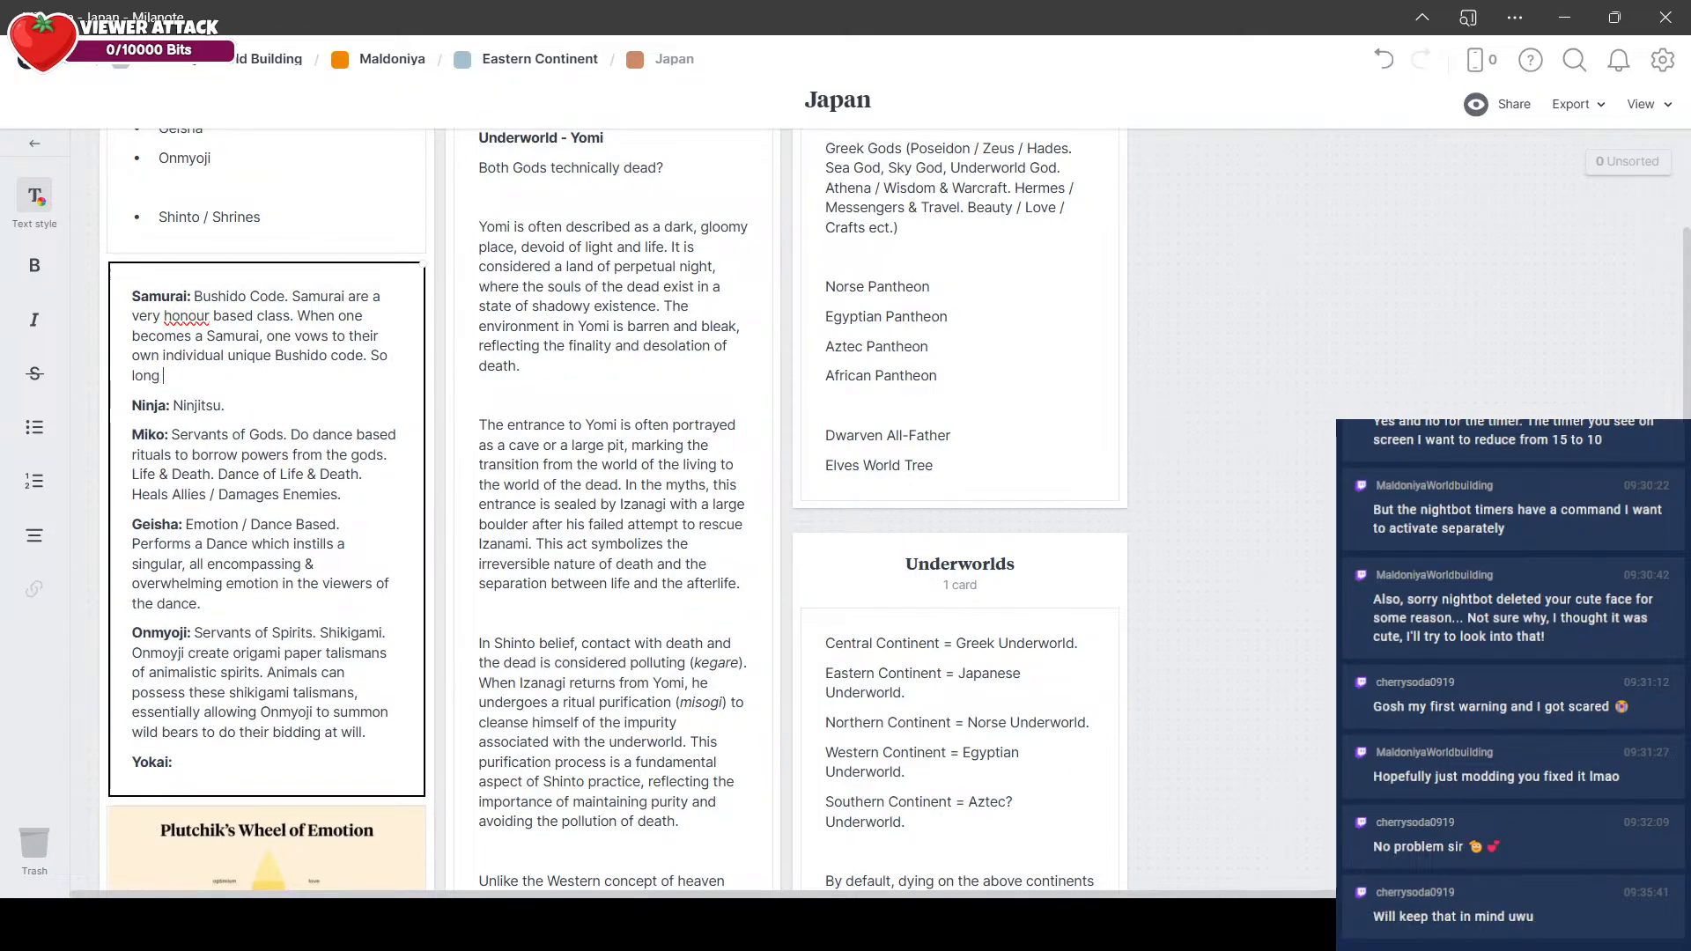
text(as one manages to)
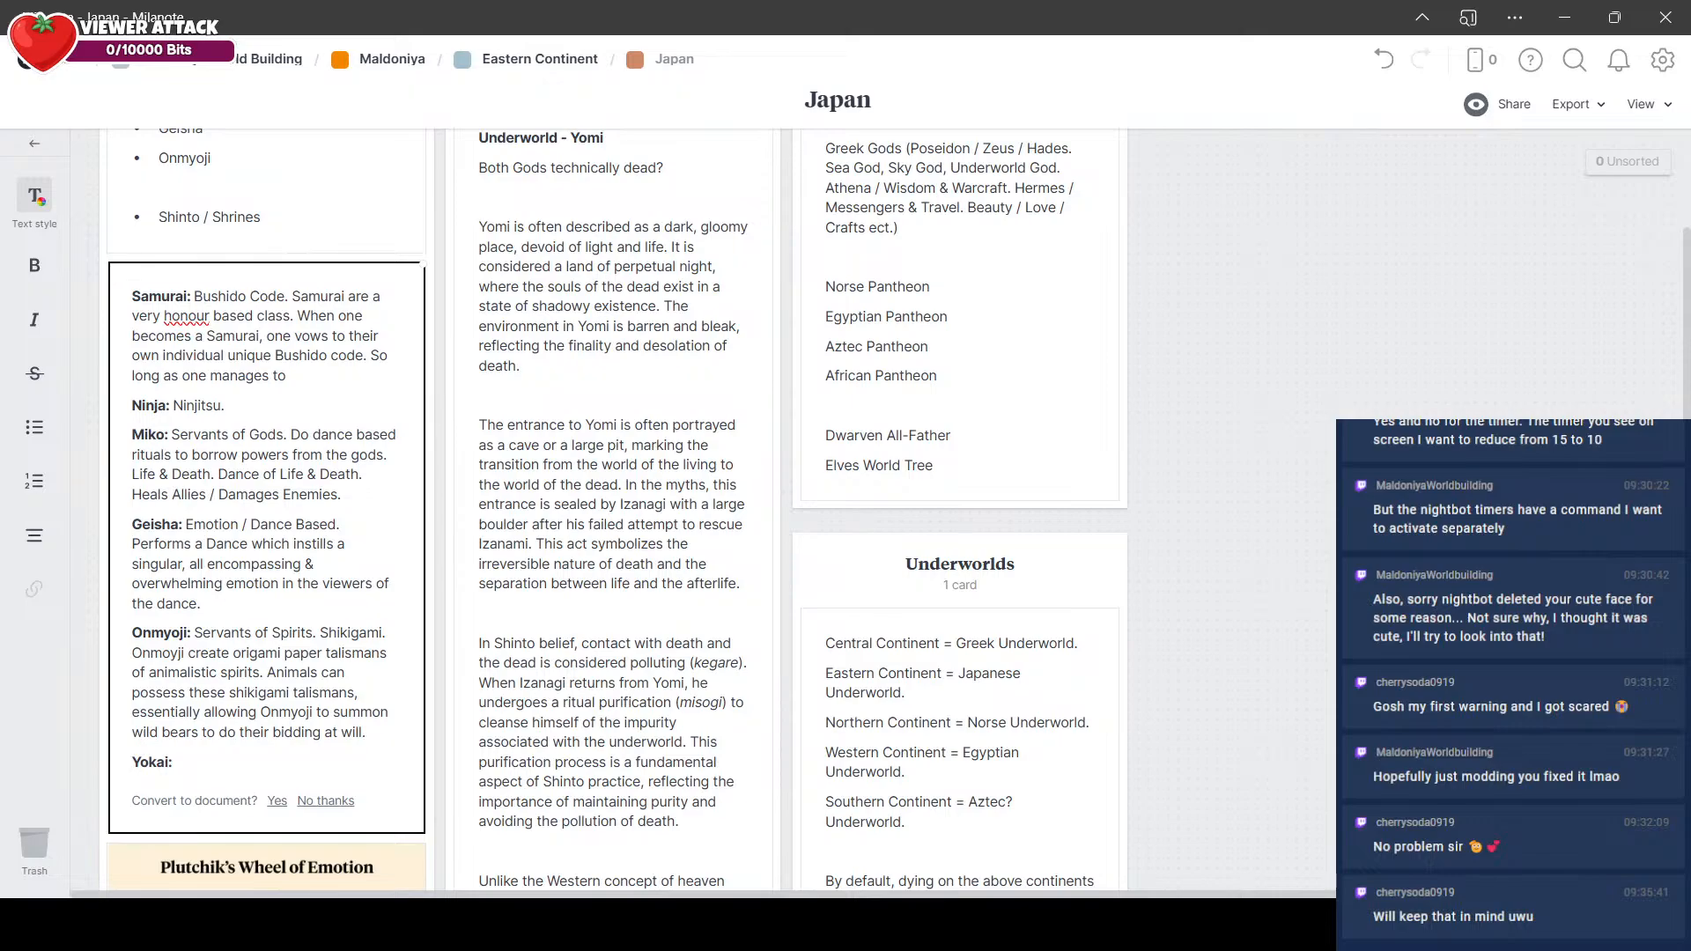
Step: Continue the Samurai entry with "So long as one manages to adhere to their Bushido code, their Katana strikes fast, hard and true -"
text(adhere to their Bushido code,)
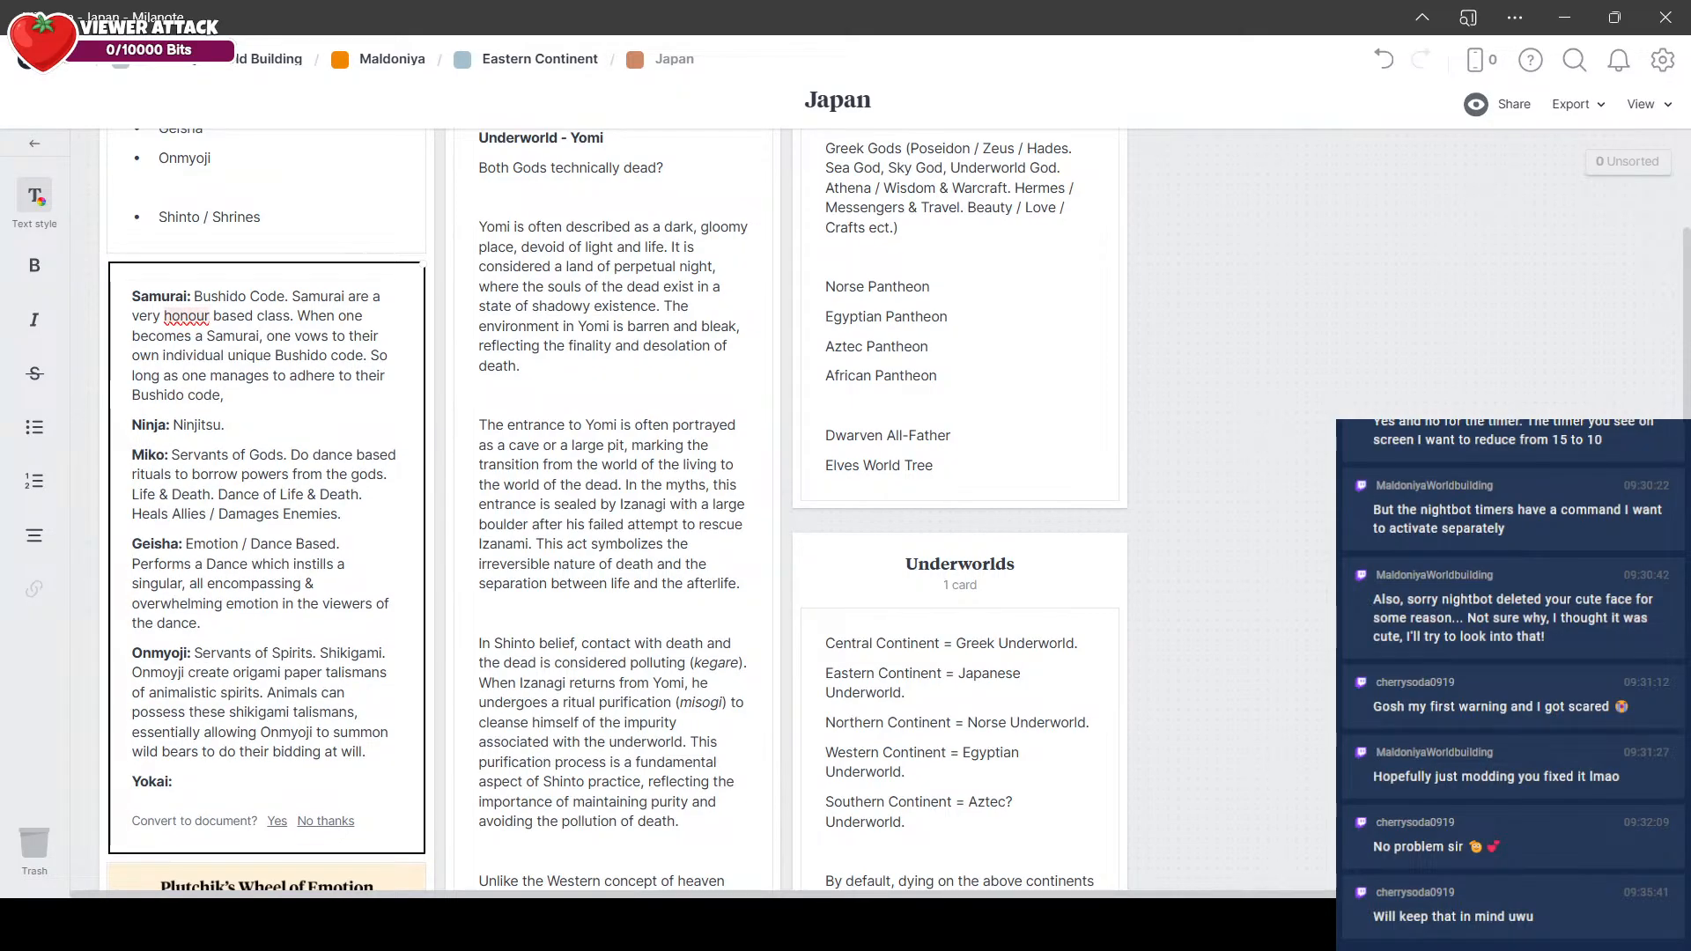
text( their Katana strikes fast, hard )
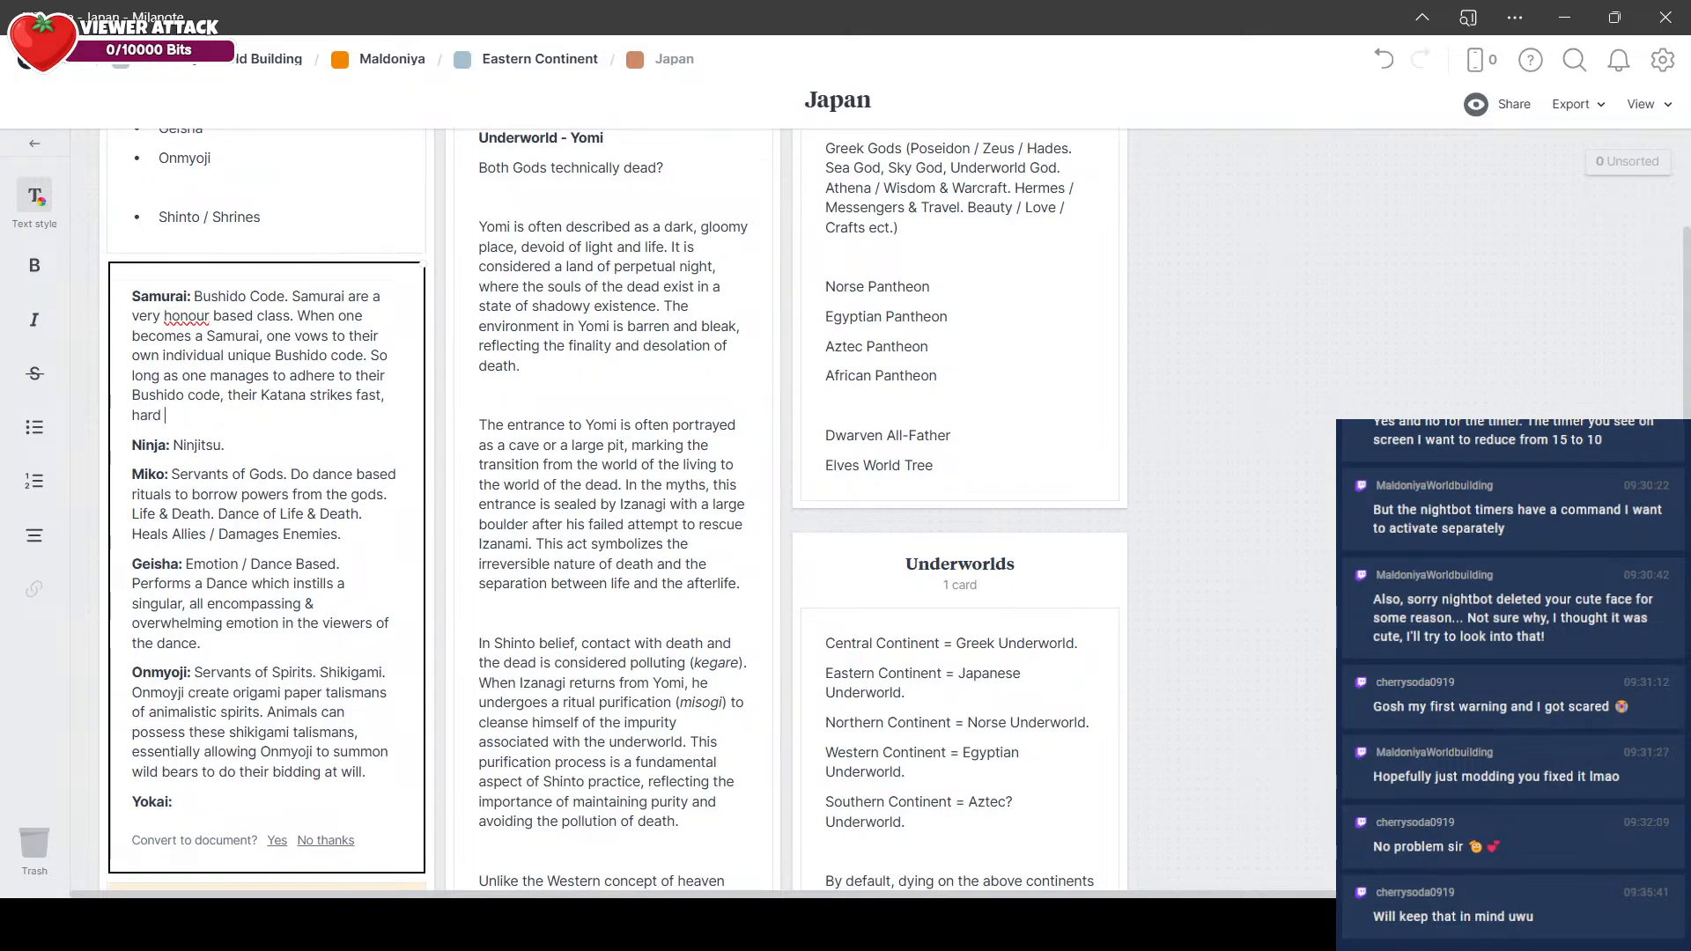
text(and true - Katana's are )
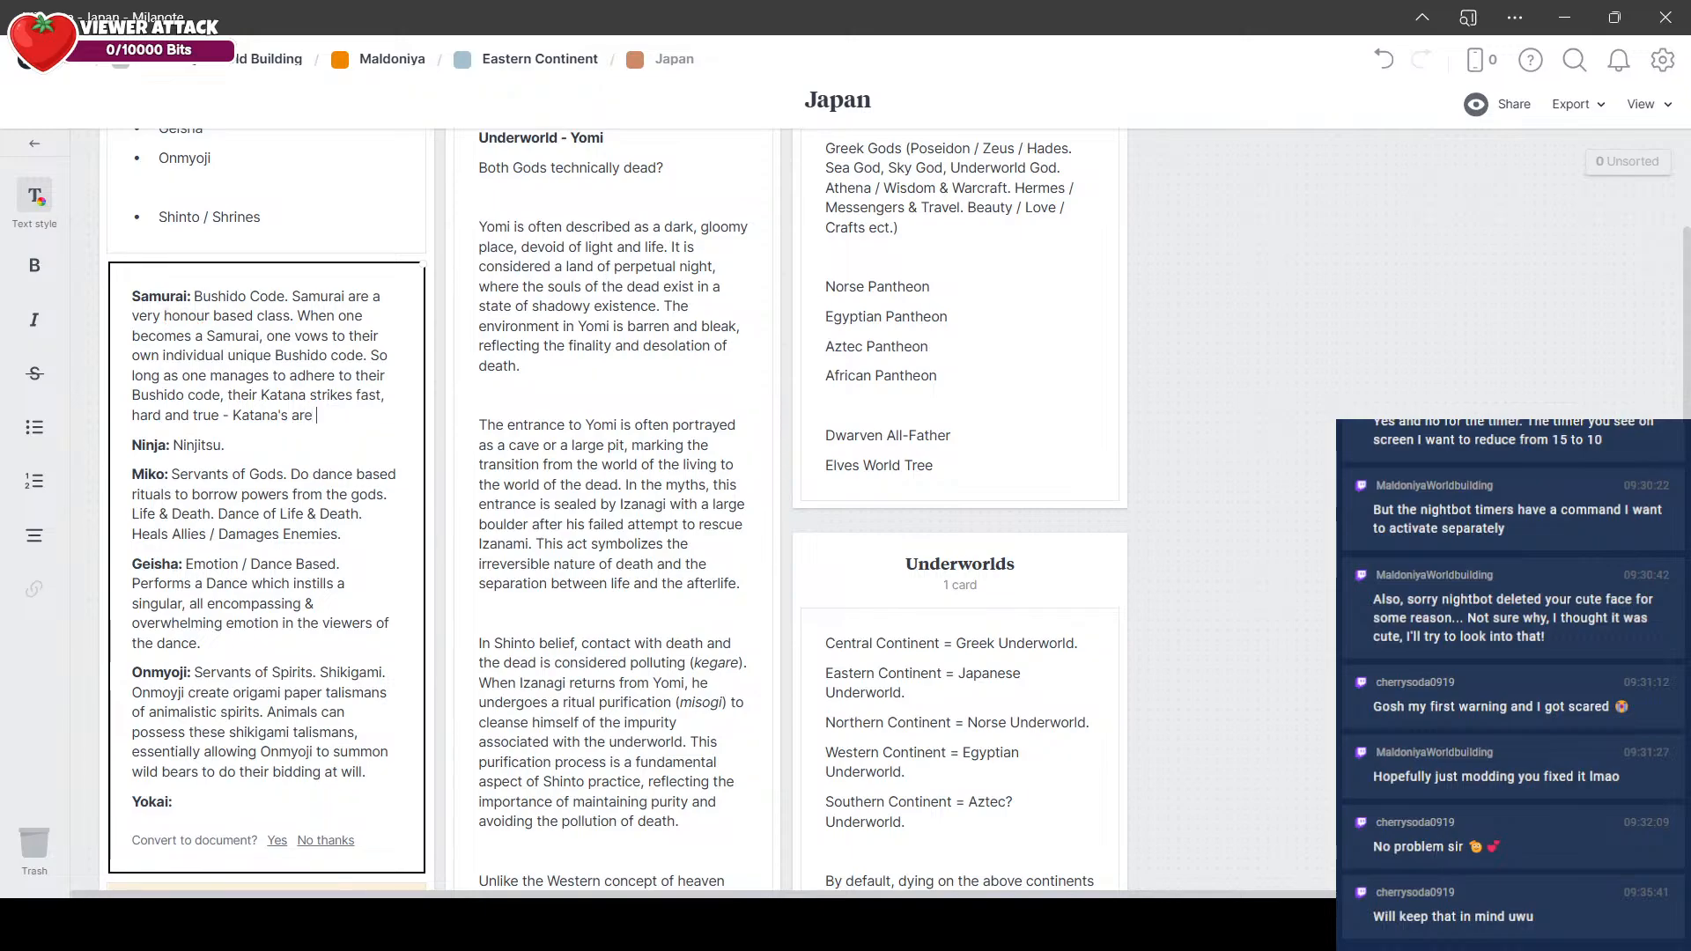
text(granted the benefit)
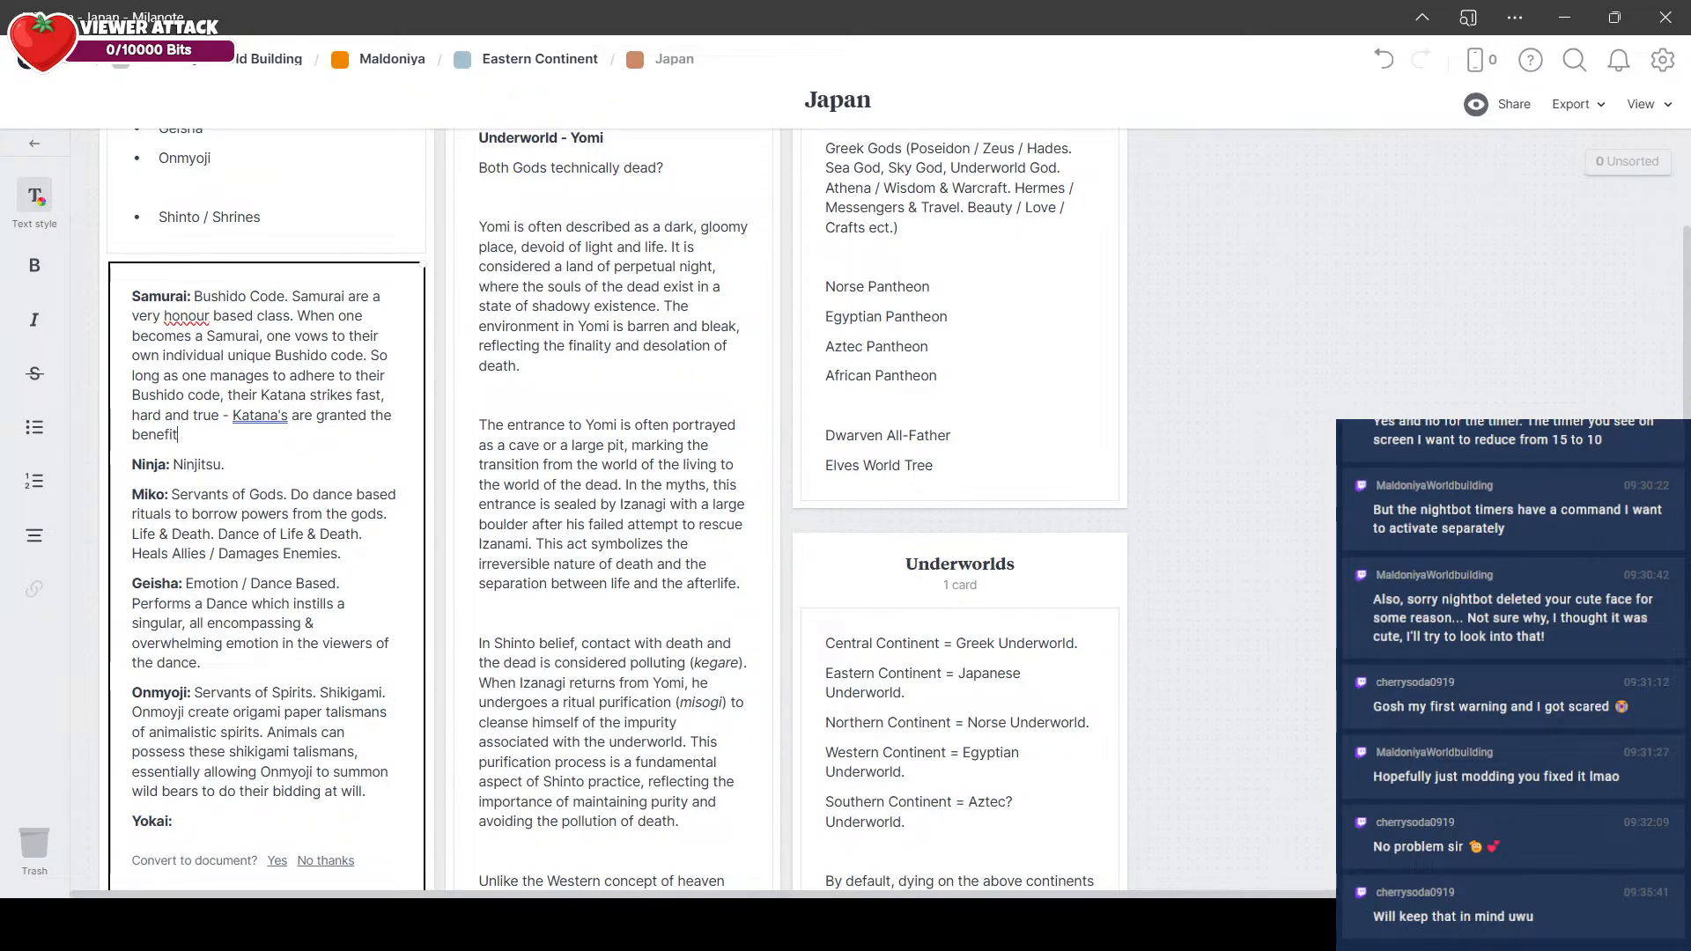
text( of both Slashing & Piercing Weapons.)
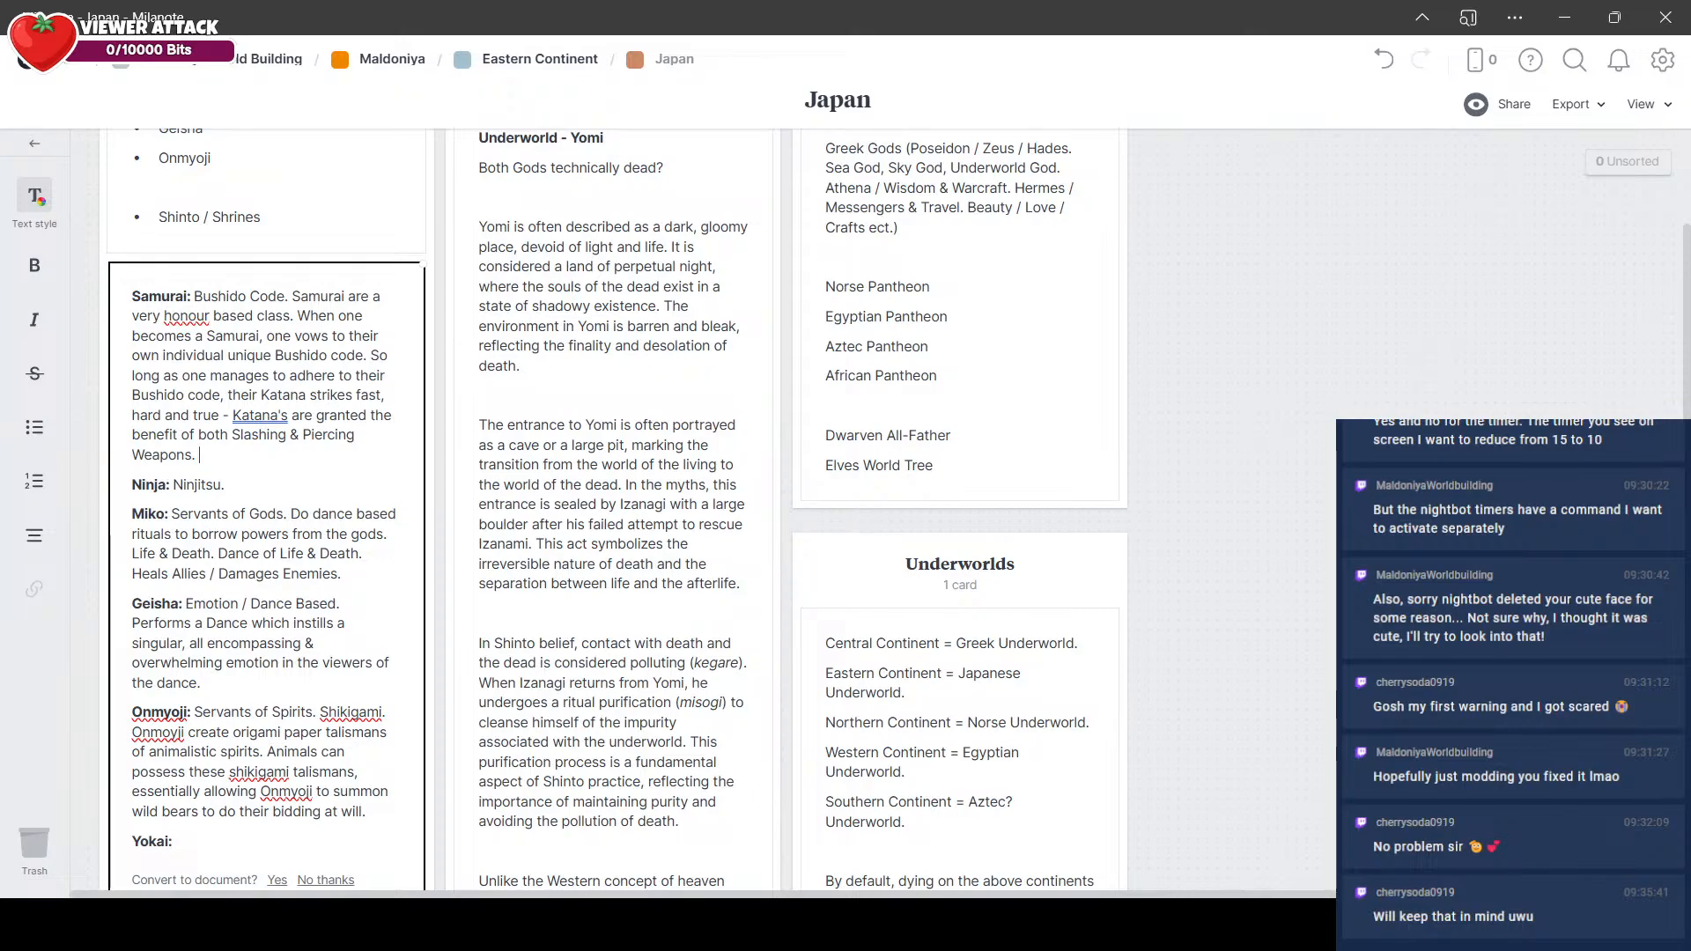
Step: Add the sentence "A samurai who breaks their bushido code becomes a Ronin." to the Samurai entry
text(A samurai who breaks their bushido)
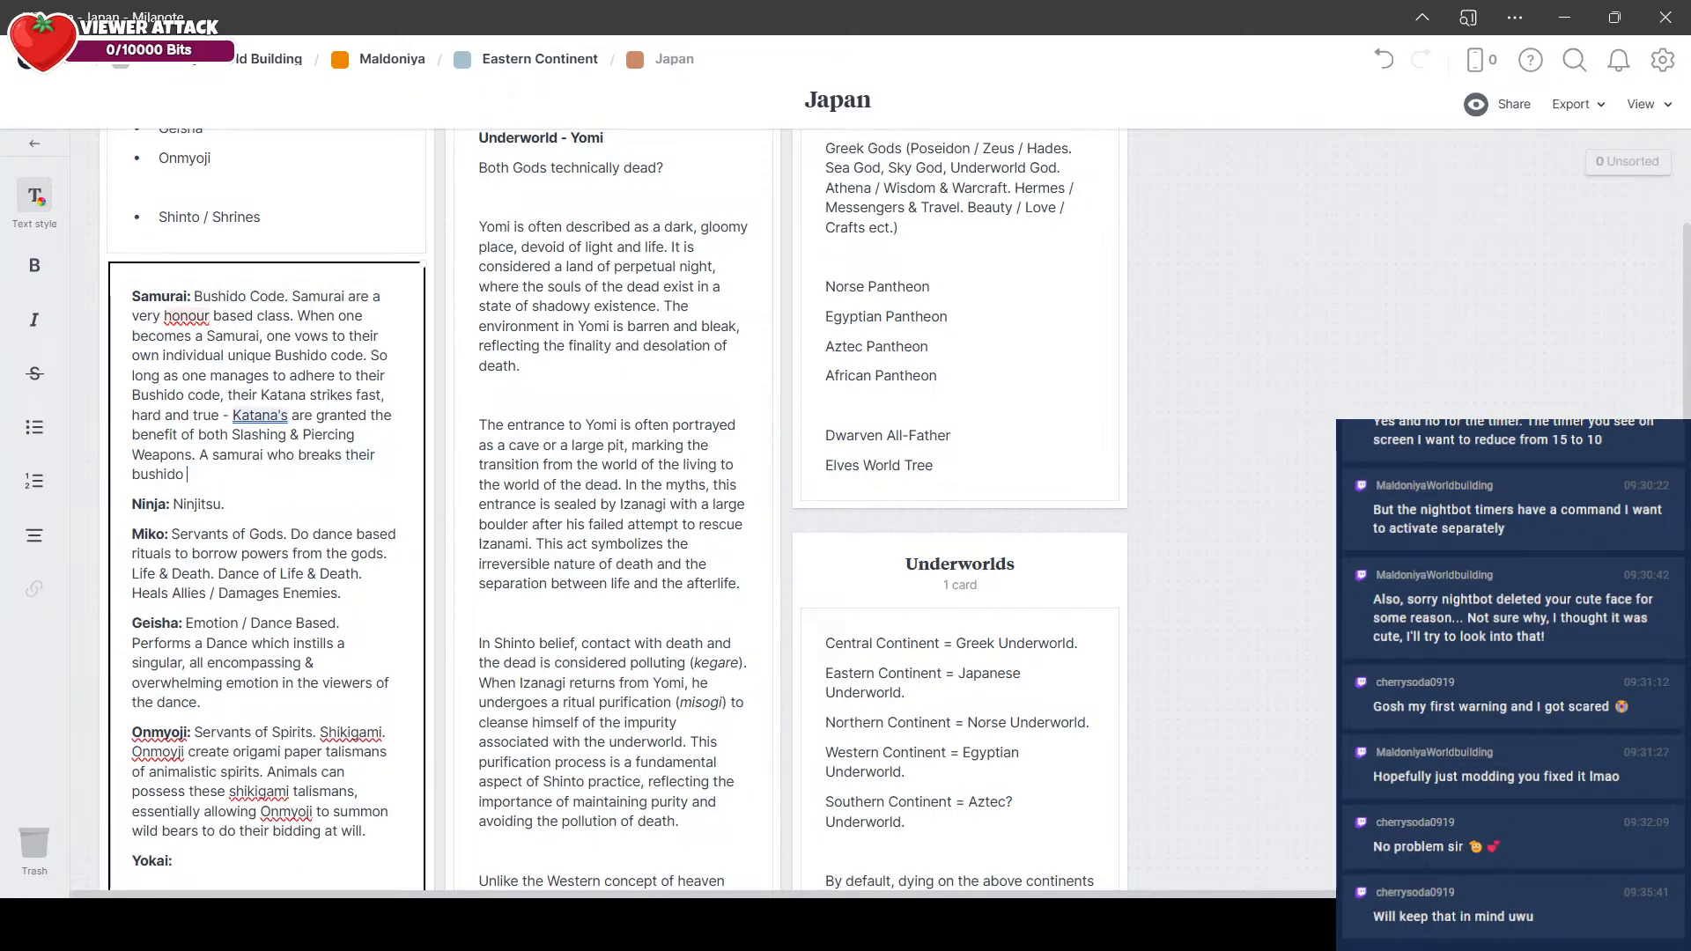
text( code becomes a Ronin)
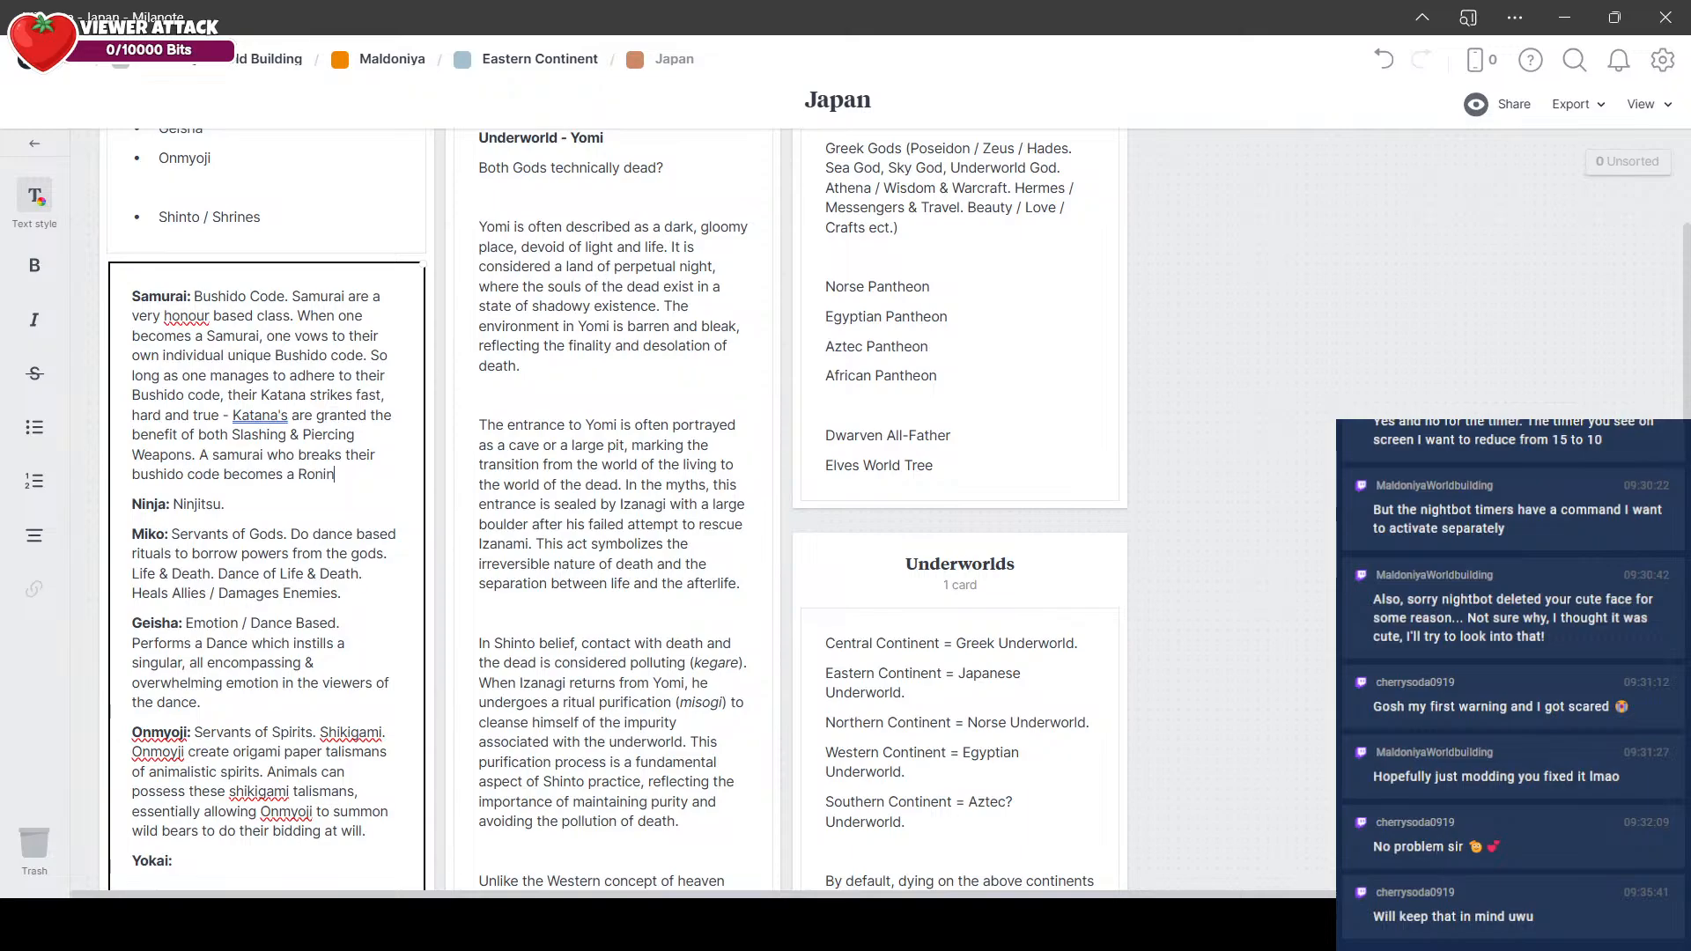
text(. Ronin h)
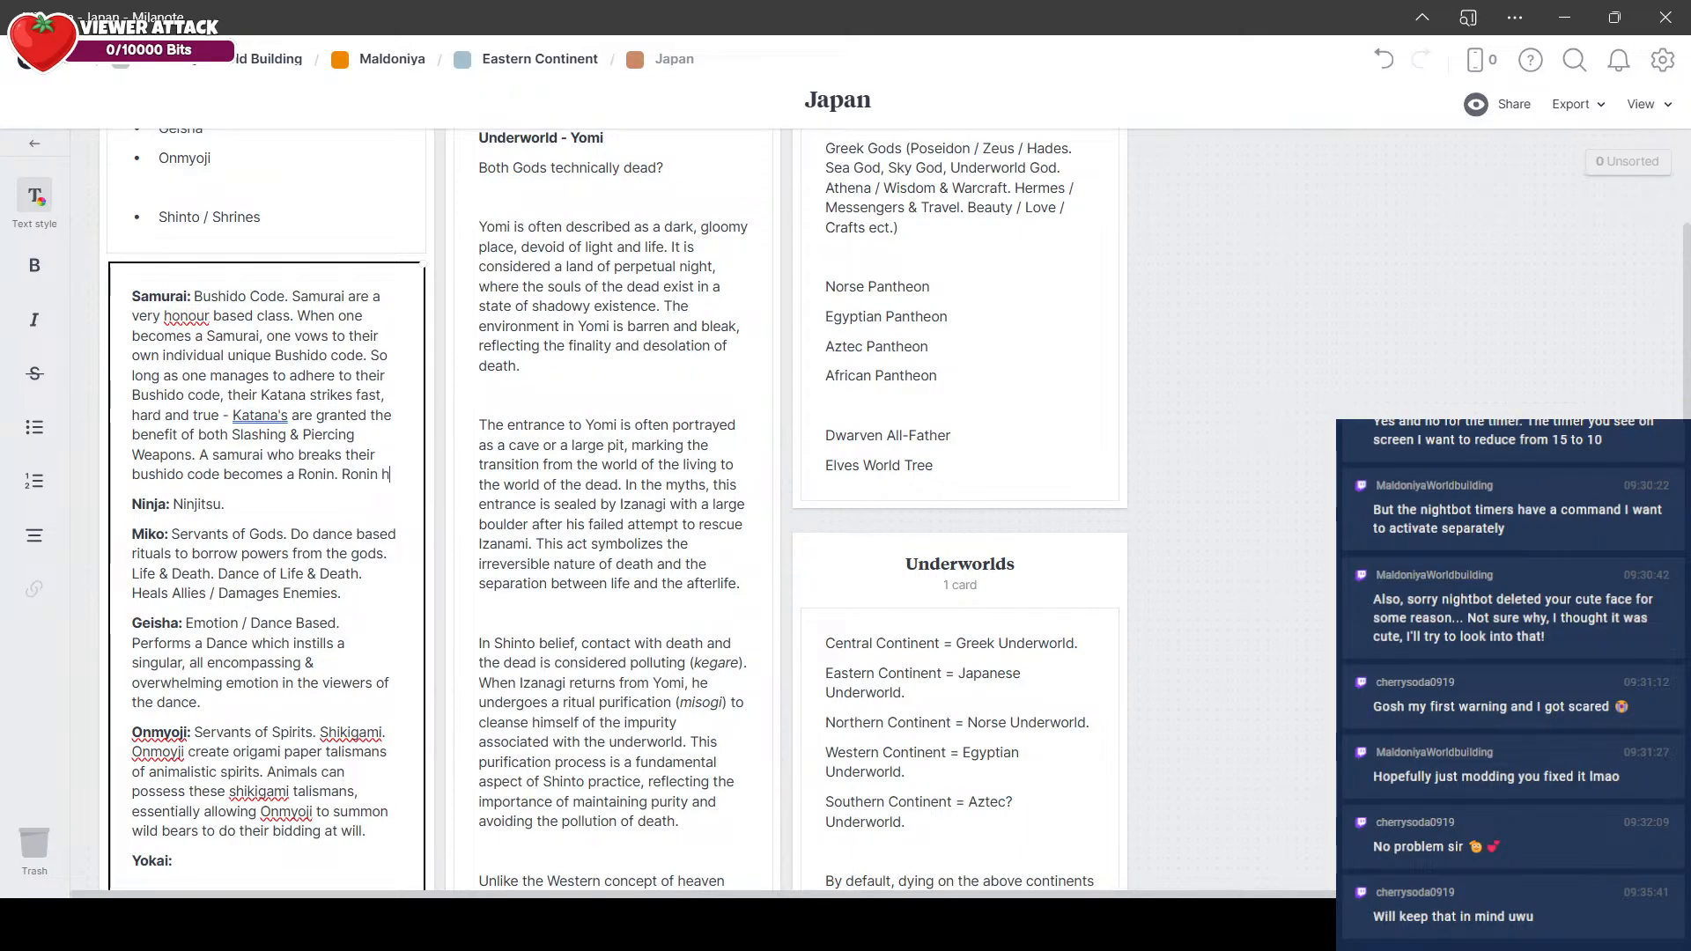
text(ave an ')
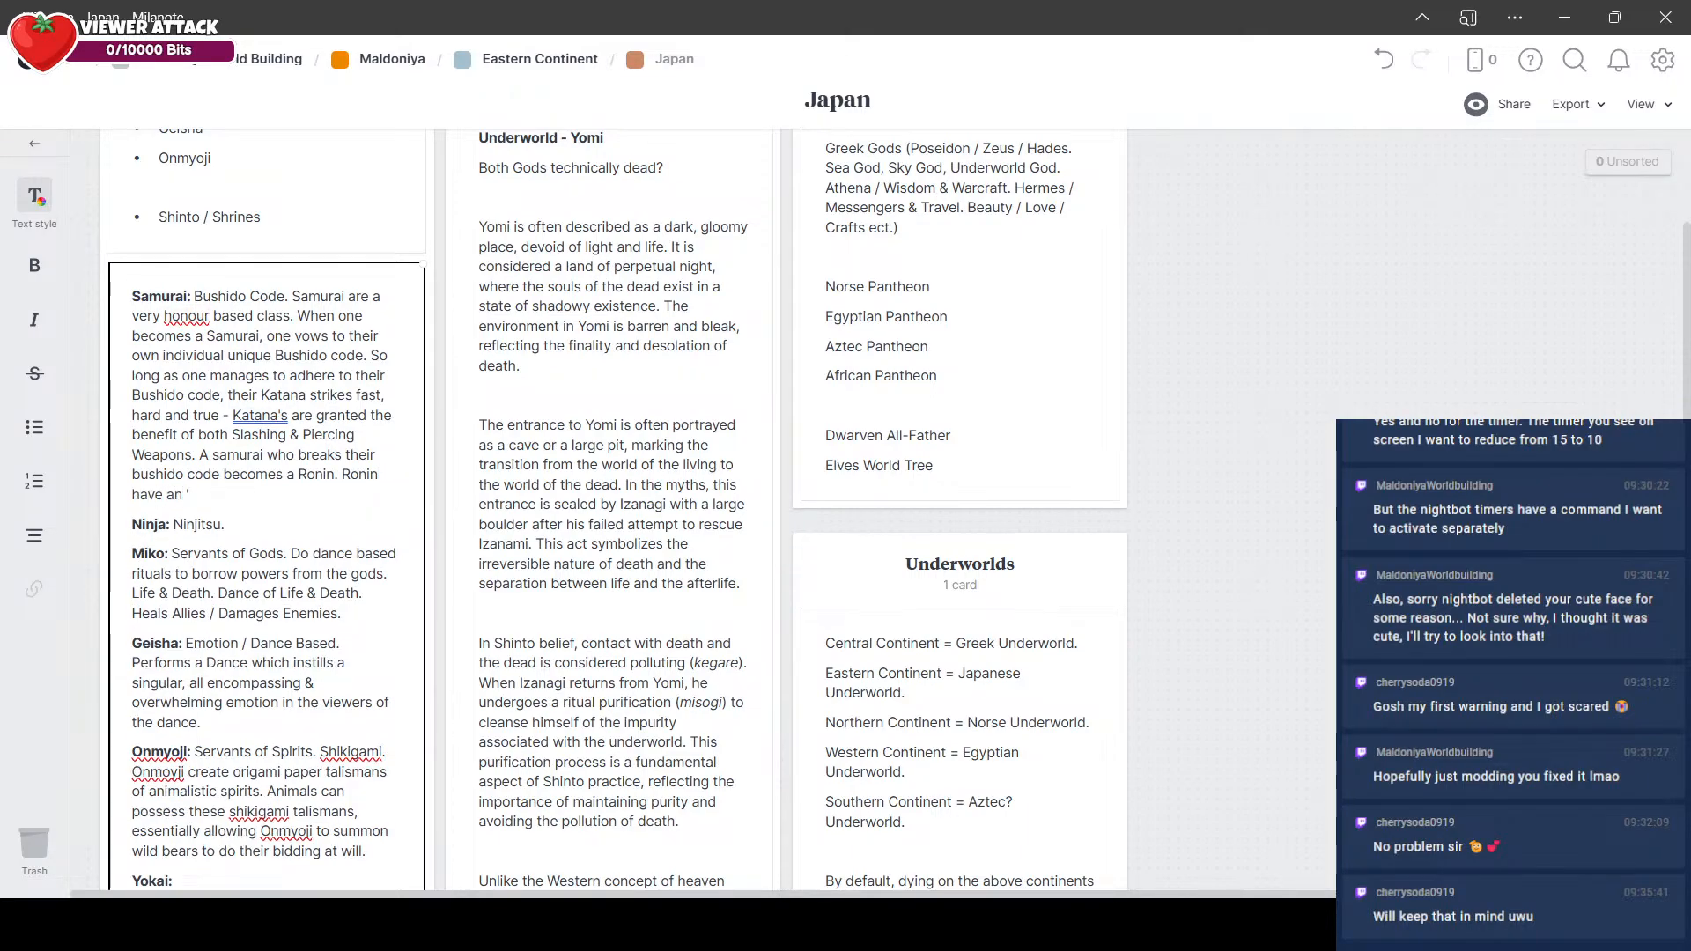
Step: Add to the Samurai entry "Ronin get the same benefit of the Katana's Slashing & Piercing, but only if they do the OPPOSITE of their Bushido code"
key(BackSpace)
key(BackSpace)
key(BackSpace)
key(BackSpace)
key(BackSpace)
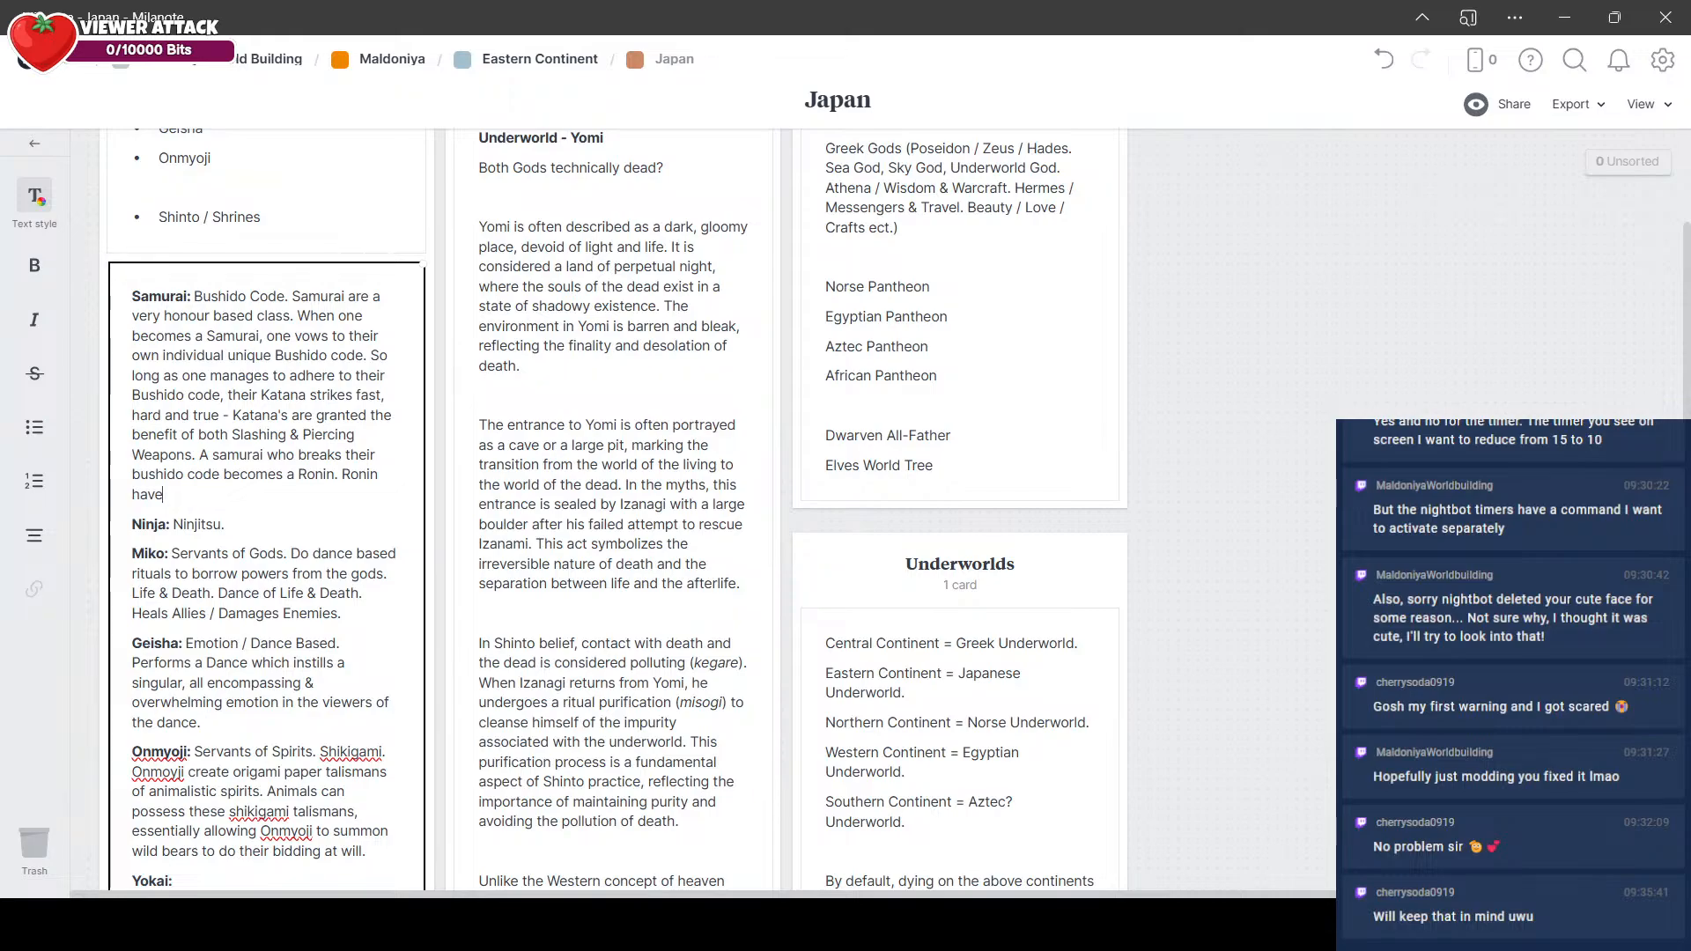
key(BackSpace)
key(BackSpace)
key(BackSpace)
key(BackSpace)
text(get the same benefit of t)
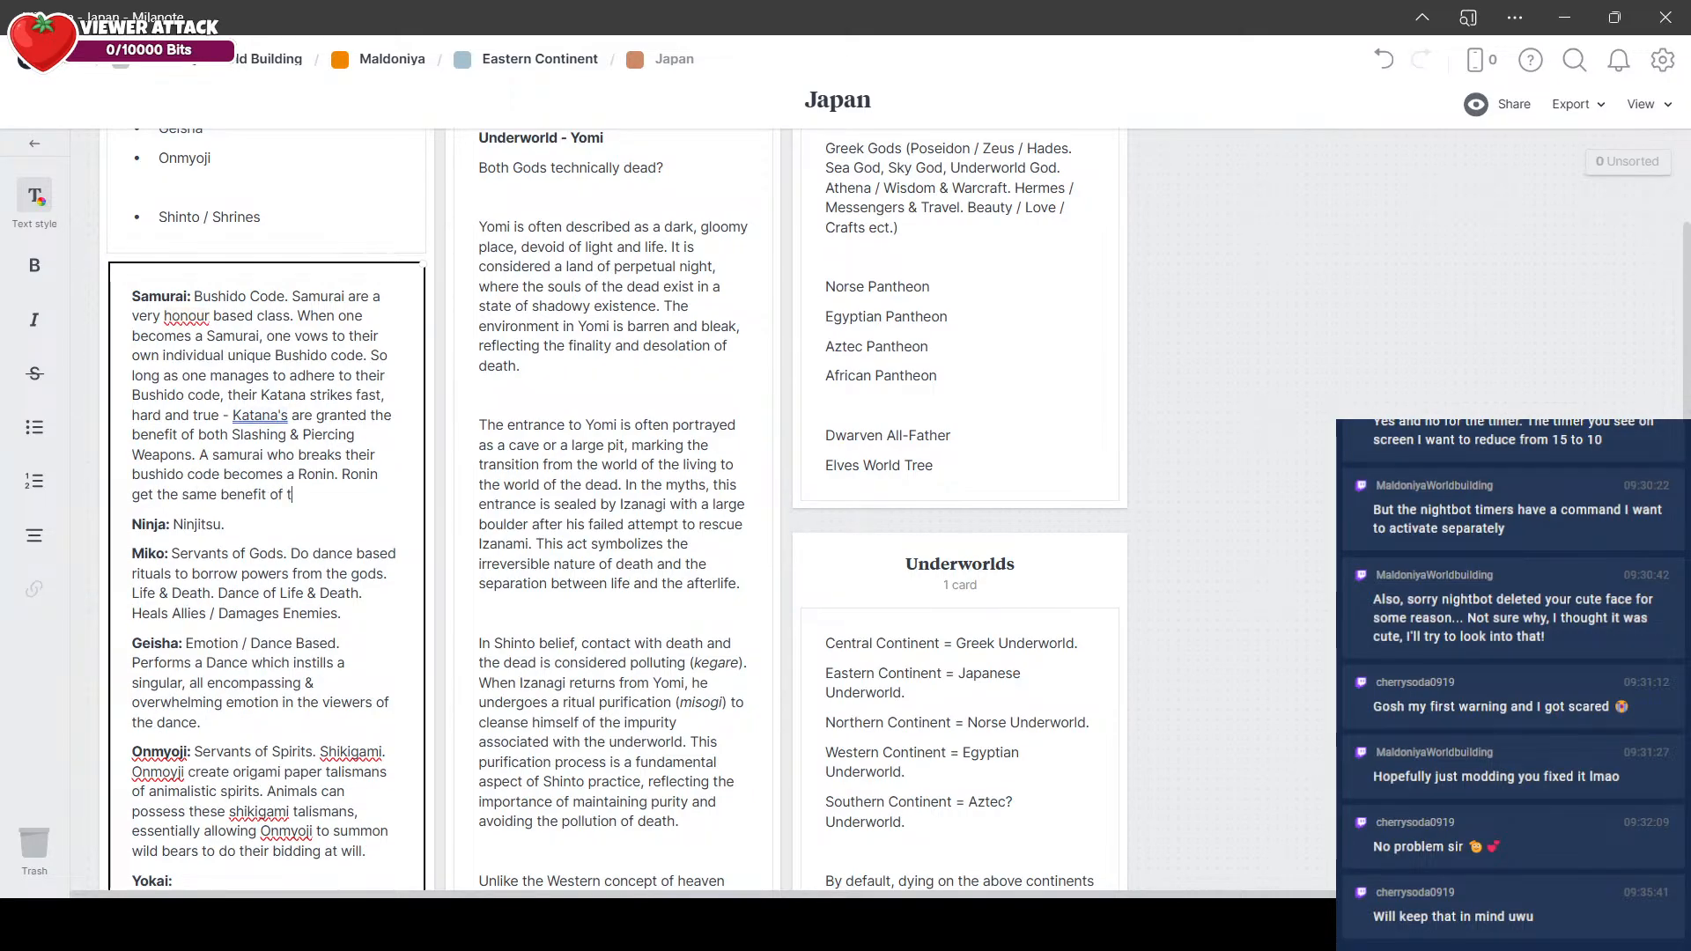
text(he Katana's)
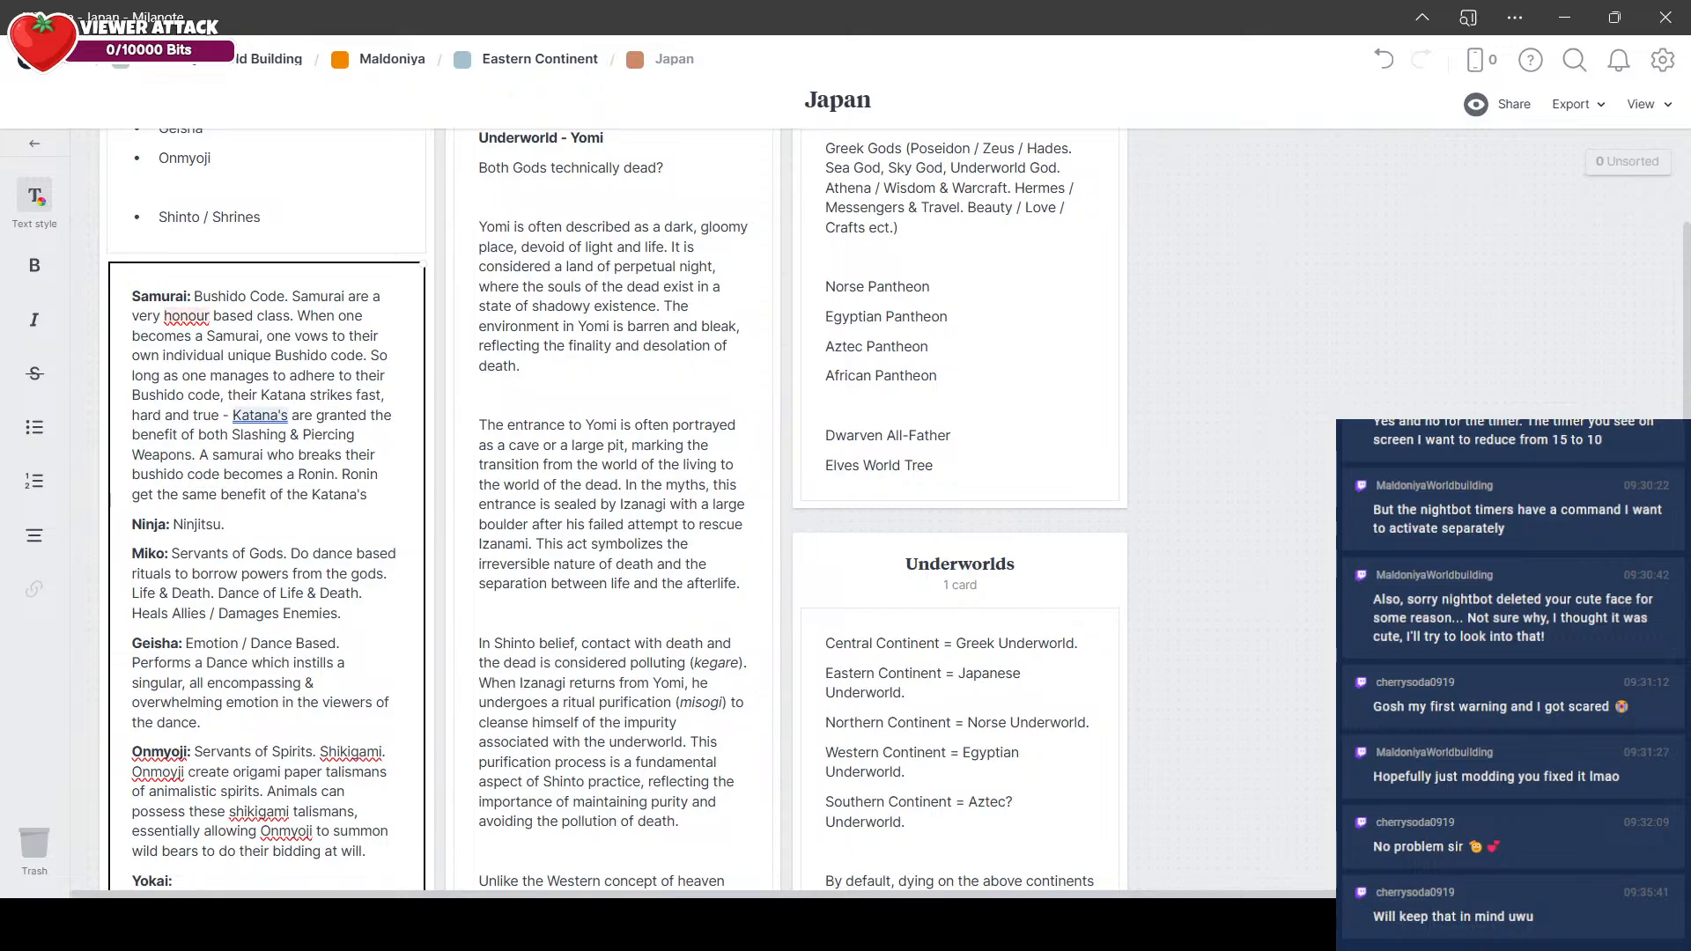
text( Slashing & Pierc)
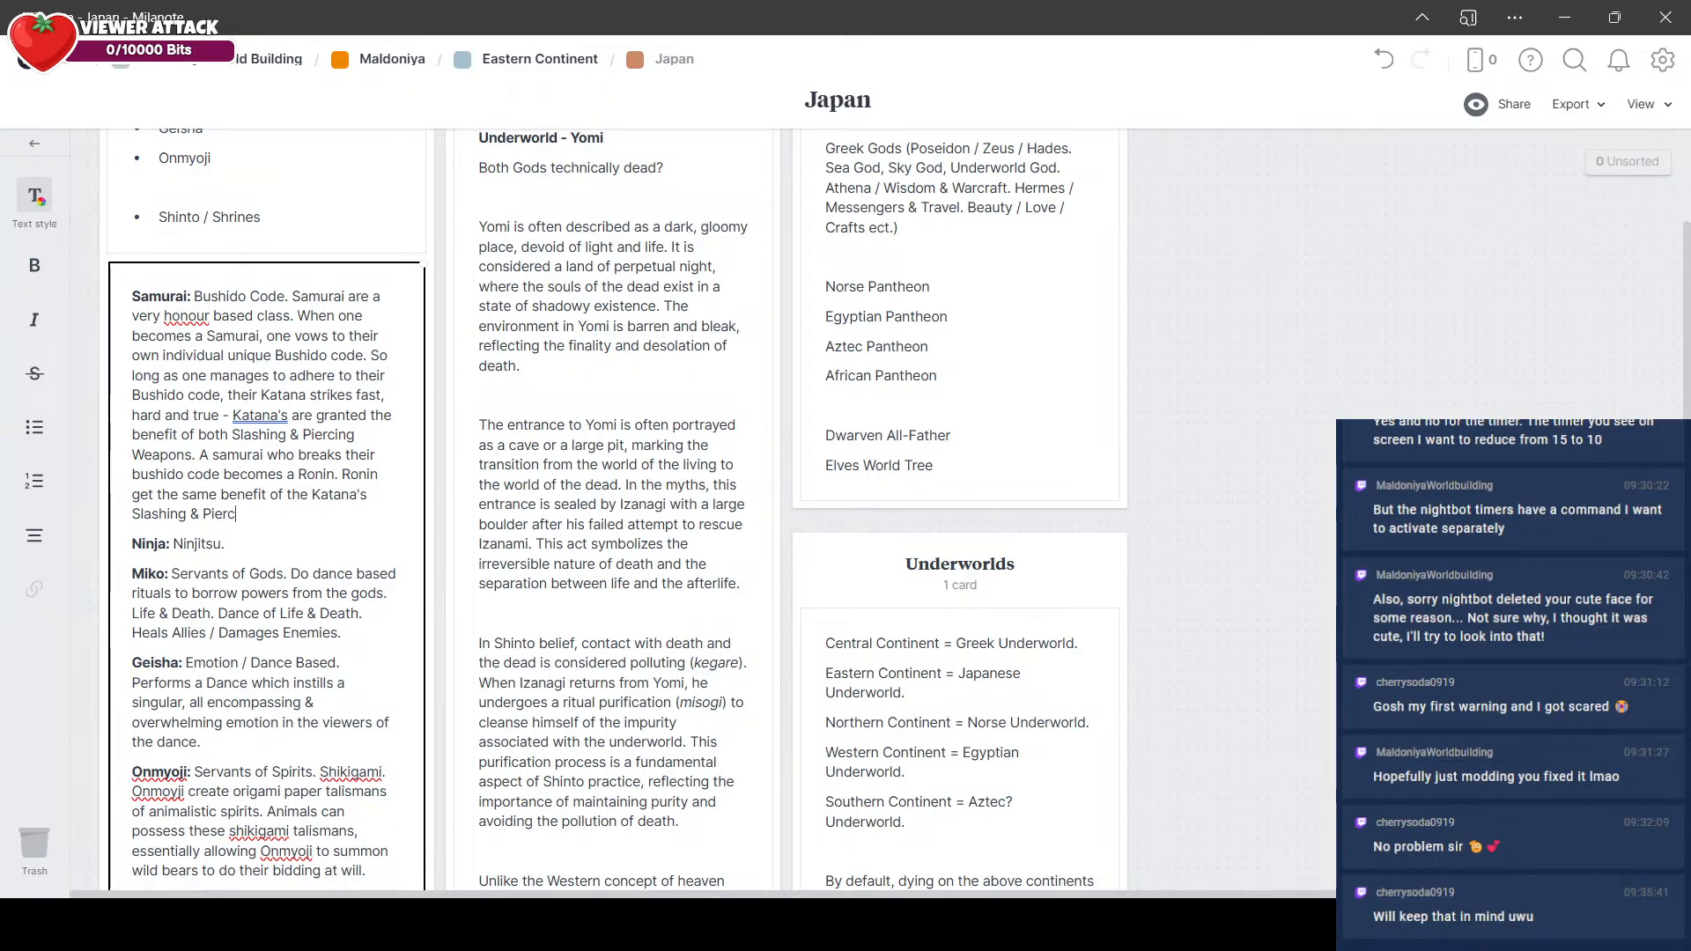
text(ing, but only if they do the )
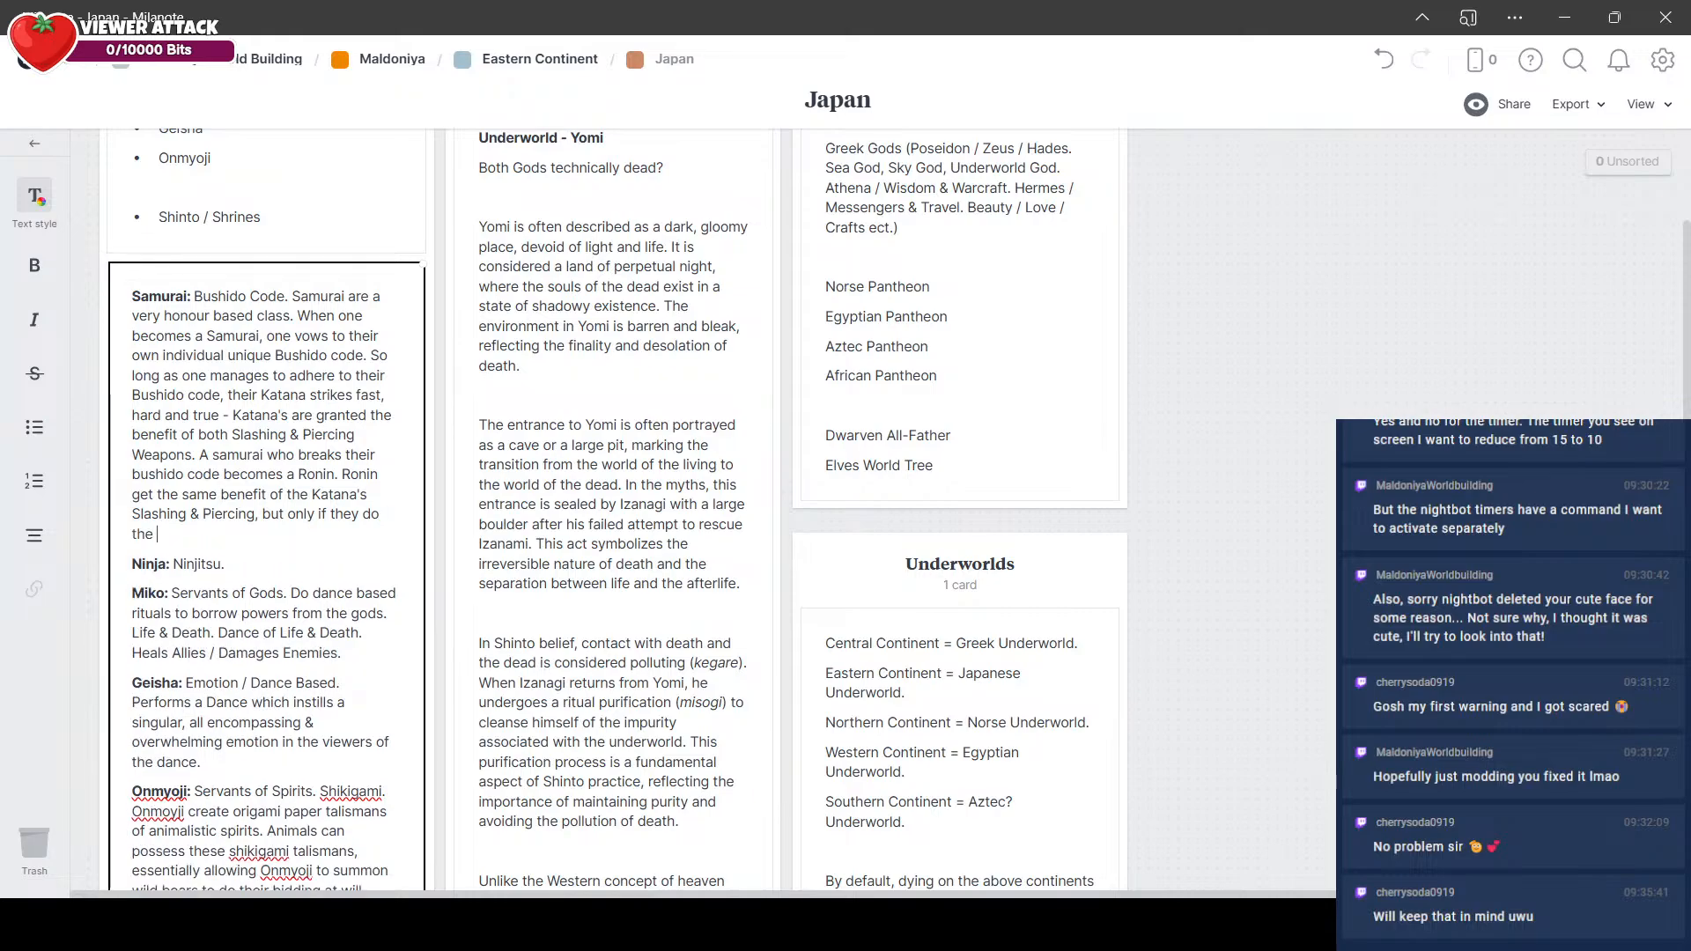
text(OPPOSITE of their )
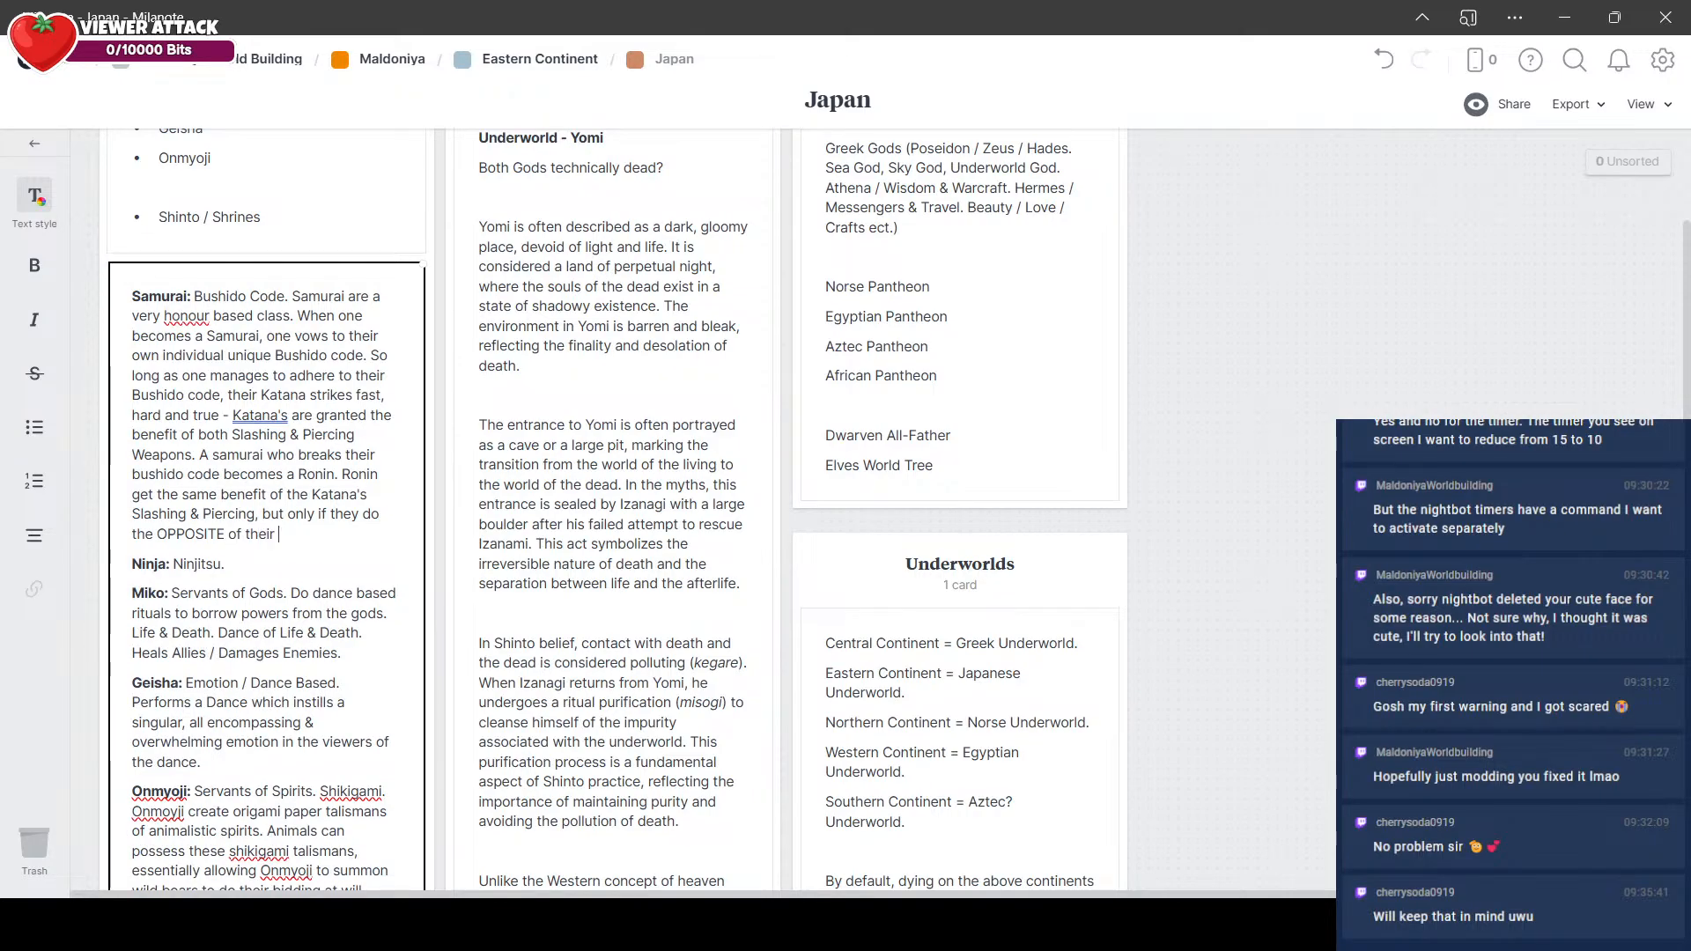
text(Bushido code (for example, only attacks)
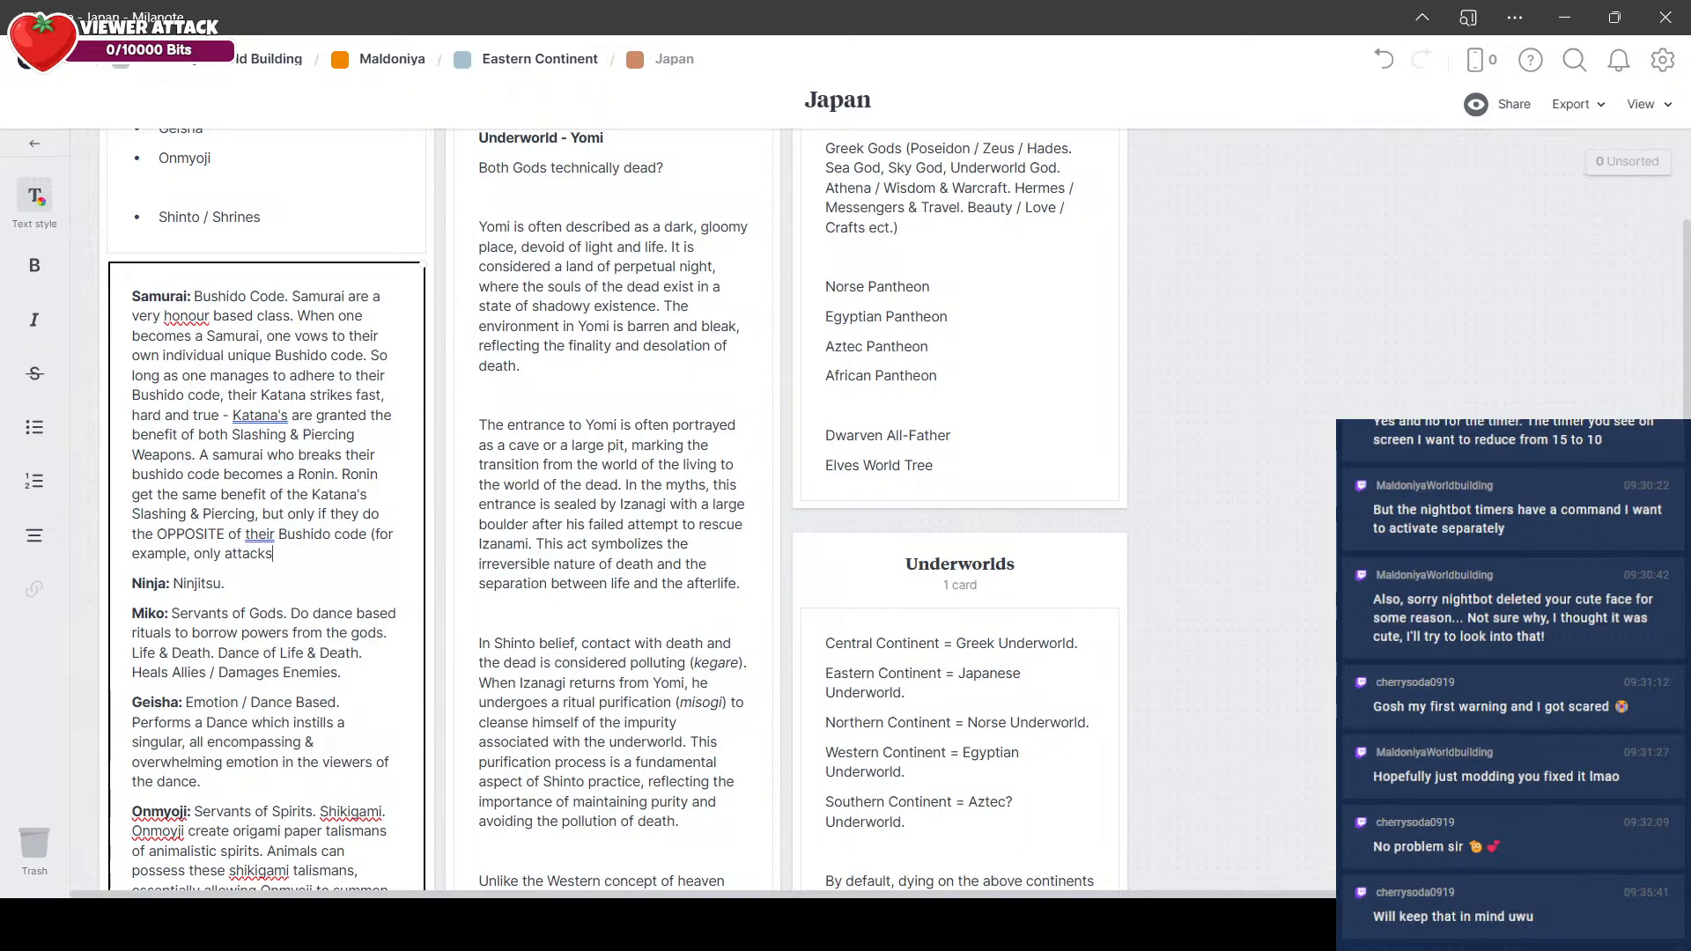
Step: Finish the Samurai entry's Ronin sentence with "(for example, only attacking enemies from behind and not fighting with honour)."
key(BackSpace)
text(iong)
text(ng enemies frm bejhi)
key(BackSpace)
key(BackSpace)
key(BackSpace)
key(BackSpace)
key(BackSpace)
key(BackSpace)
key(BackSpace)
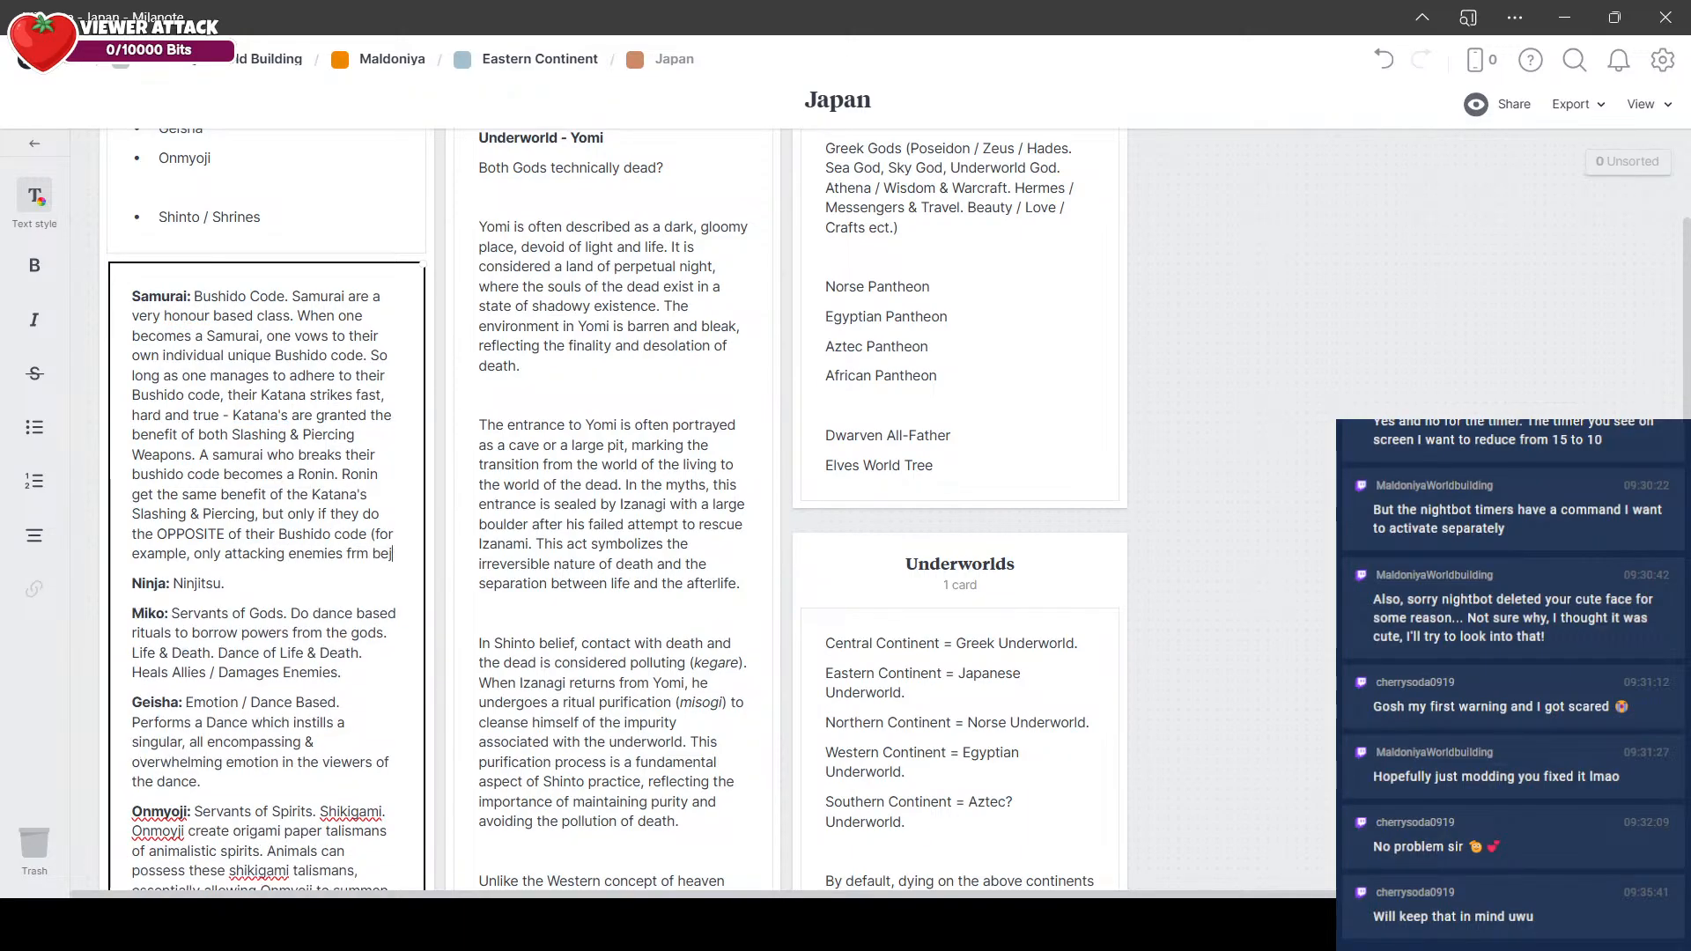
text(om behind and)
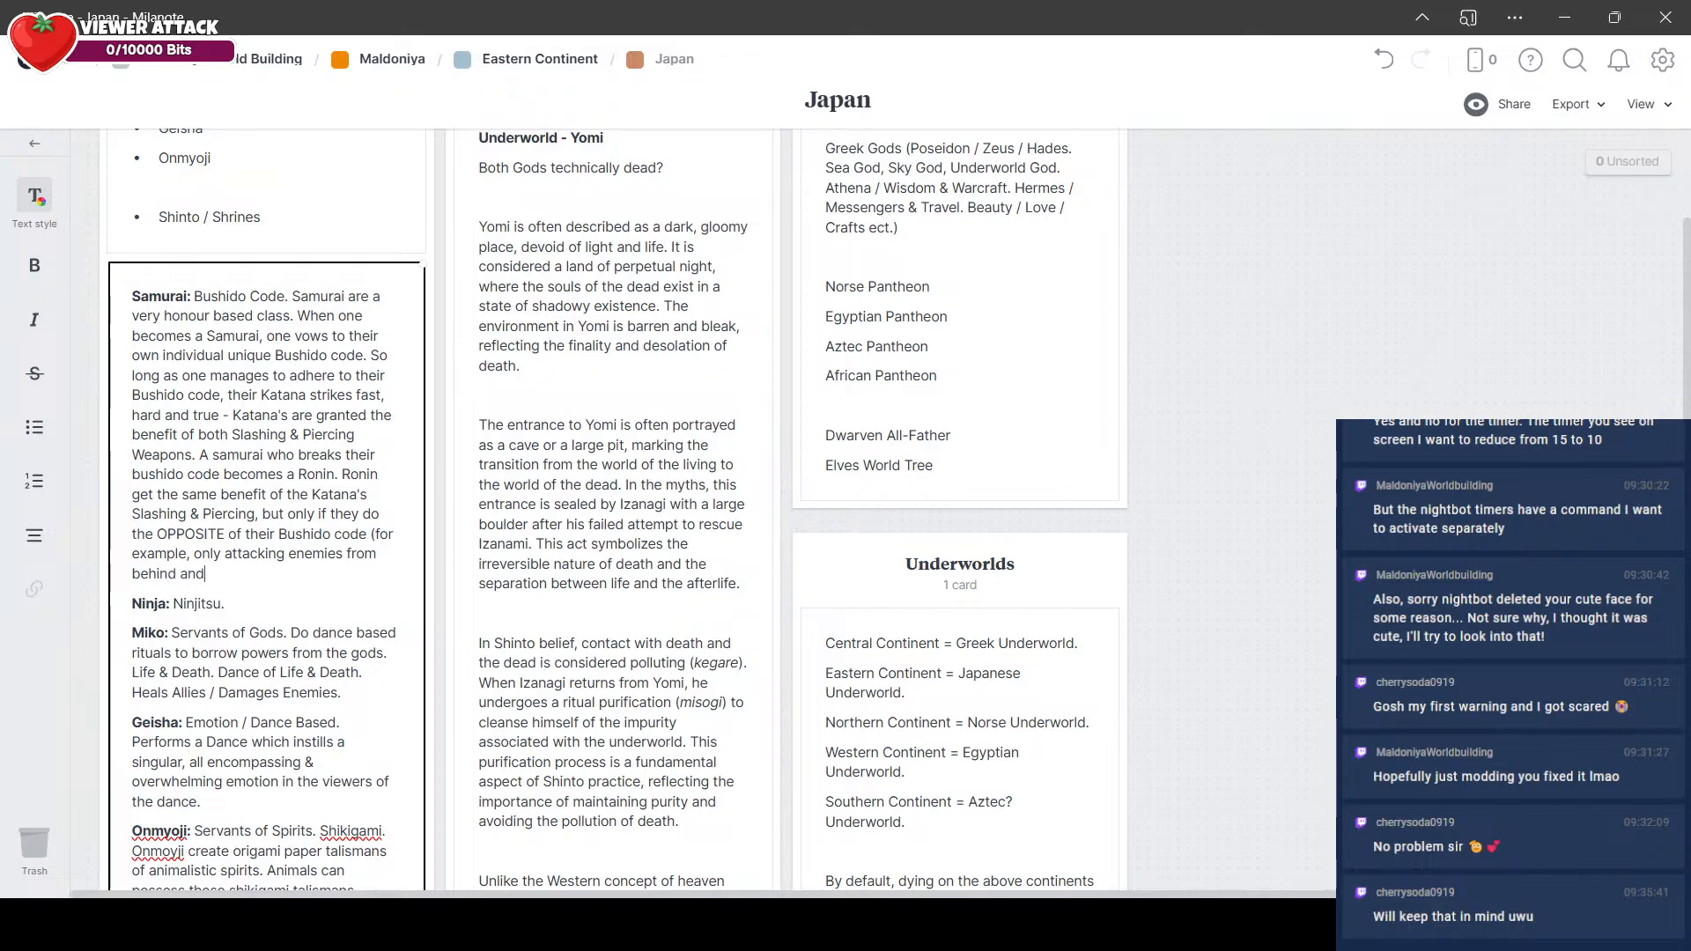
text( not fighting with honour).)
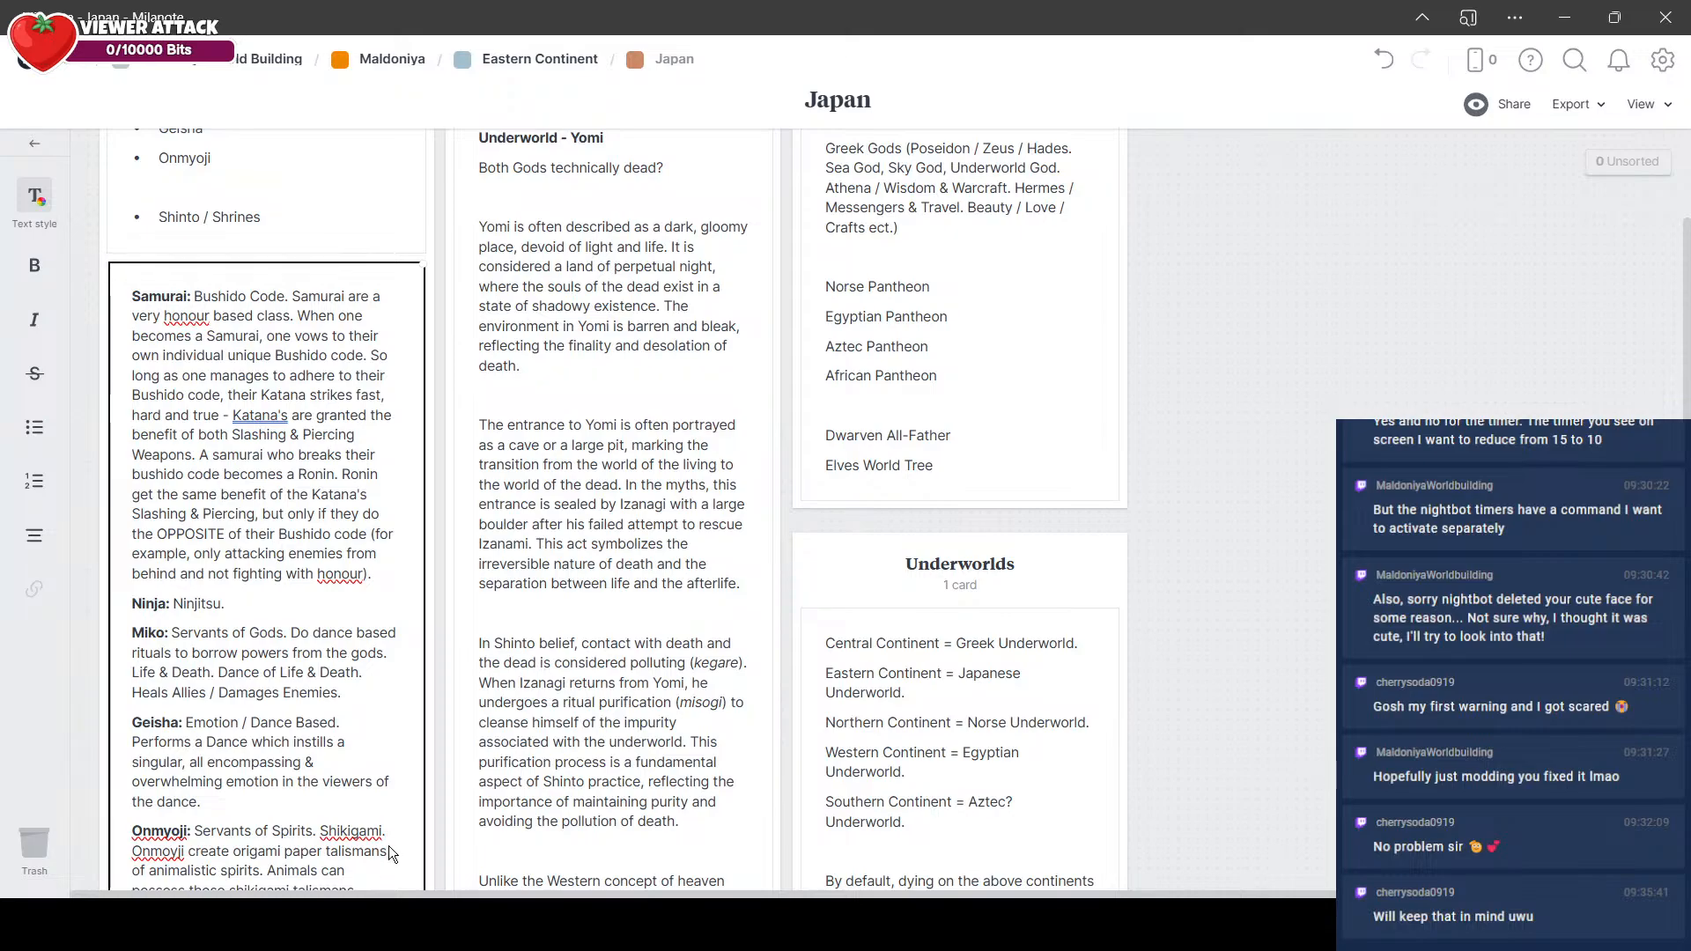
Step: Paste the copied "Shadow Arts" description from the other window into the Ninja entry and follow it with "Anything involving Shadows."
key(alt+Tab)
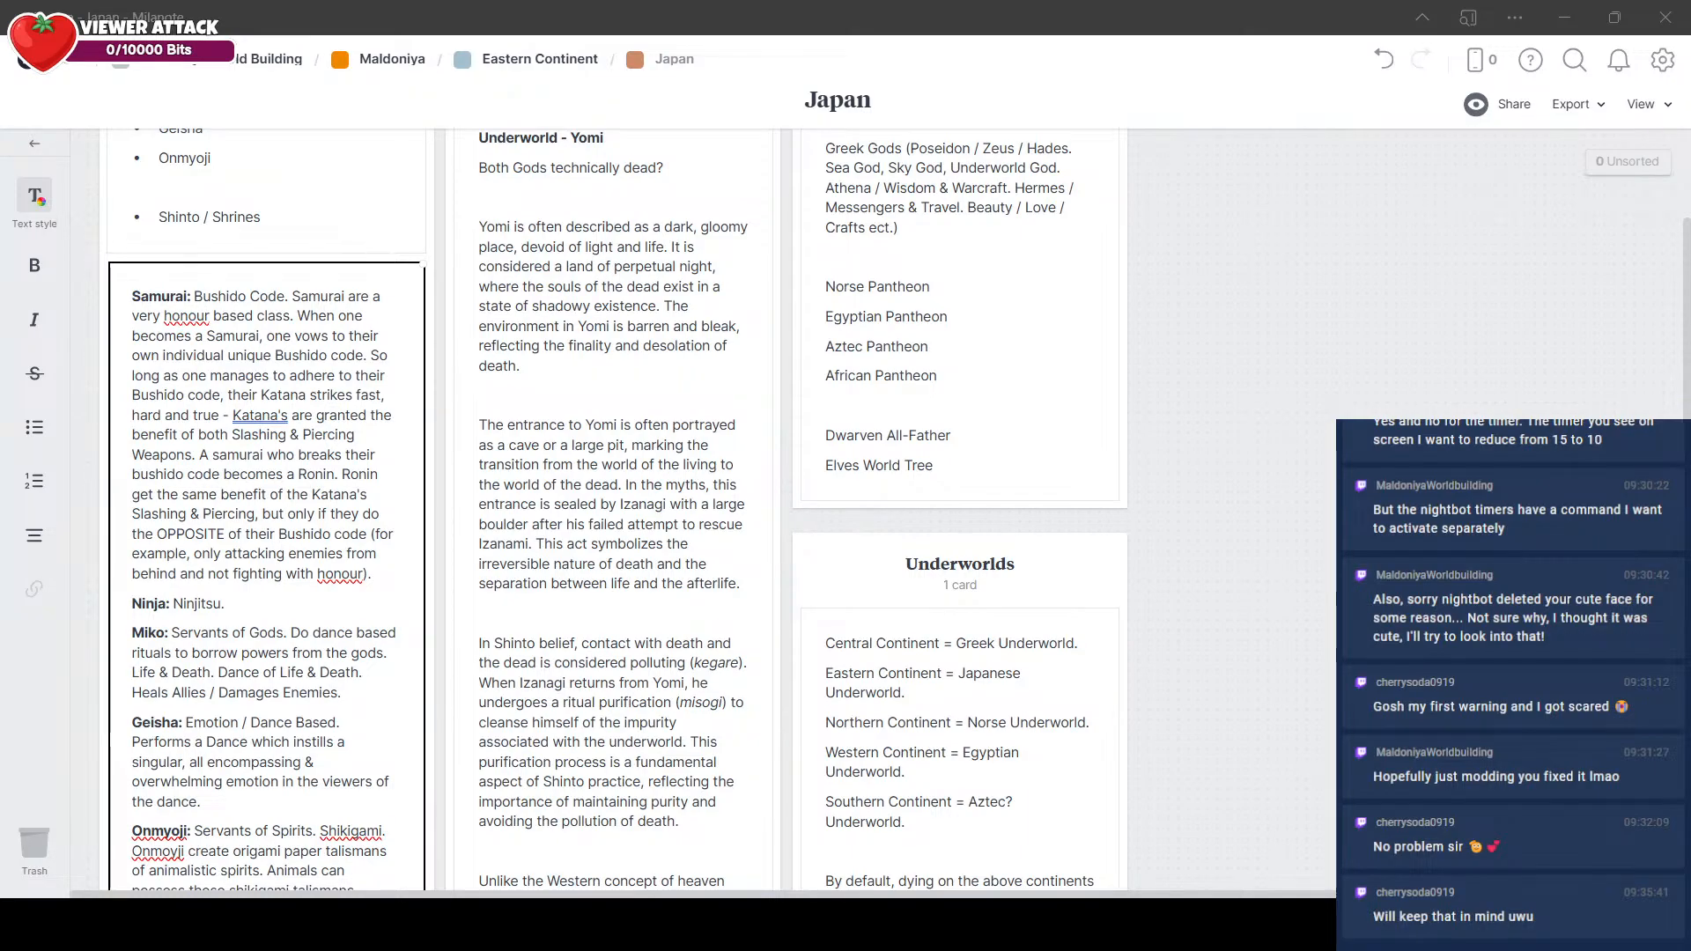
text(Shadow Arts: Techniques related to shadows, such as creating clones, teleporting short distances, or blending into shadows for temporary invisibility.)
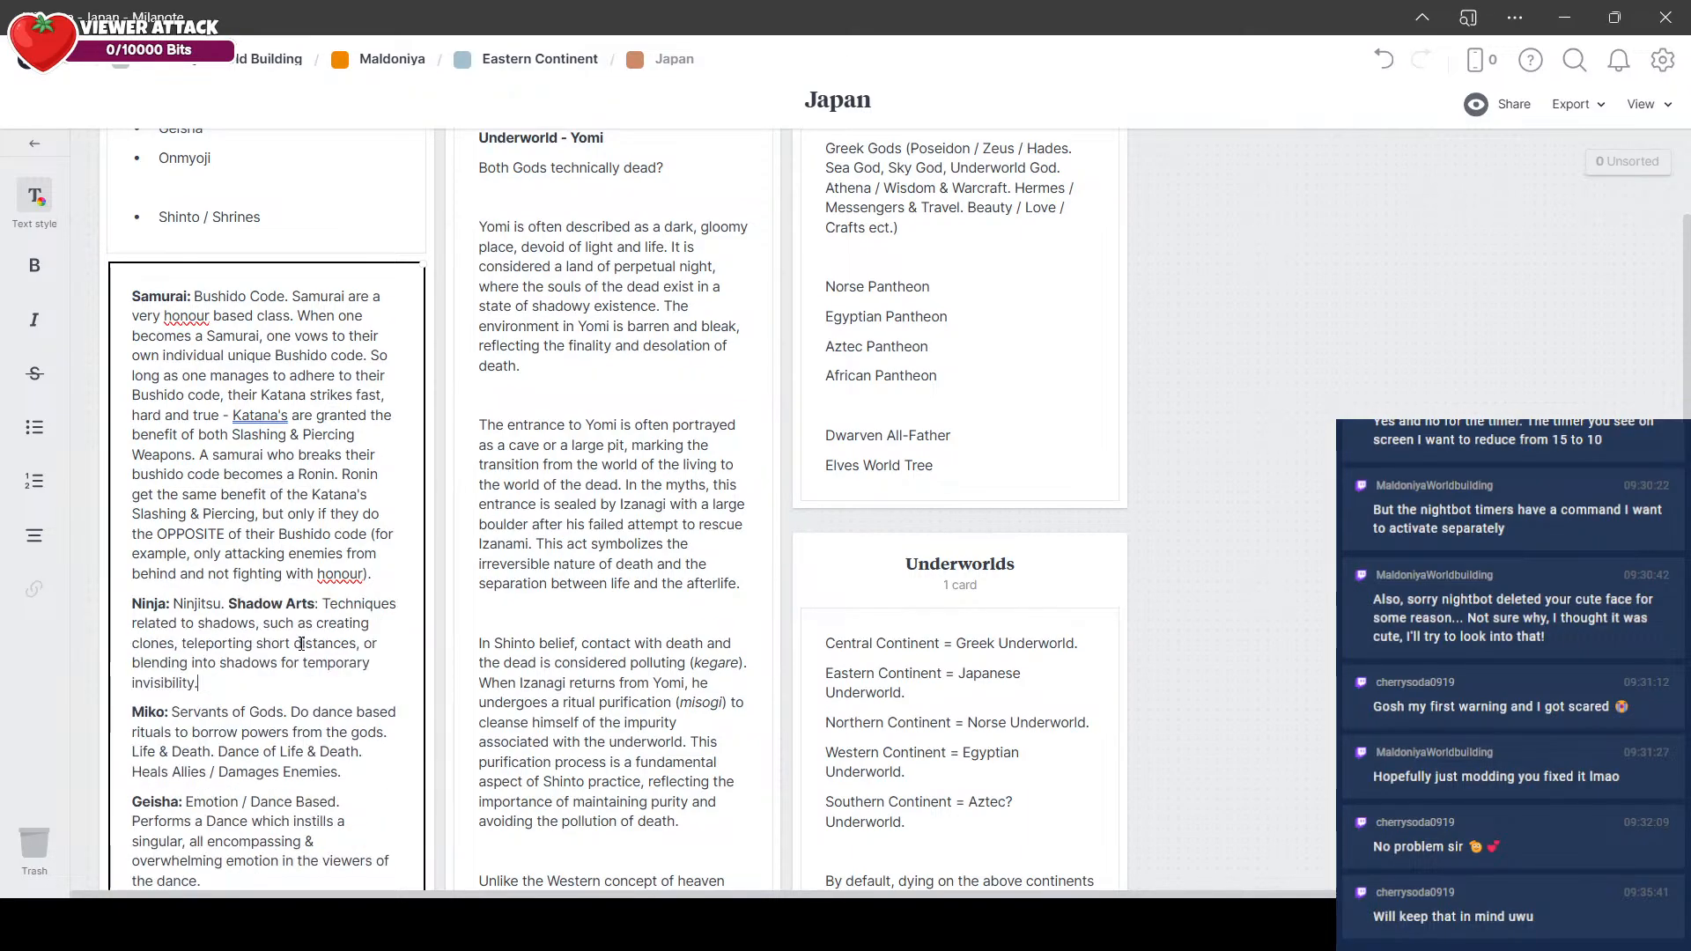
key(alt+Tab)
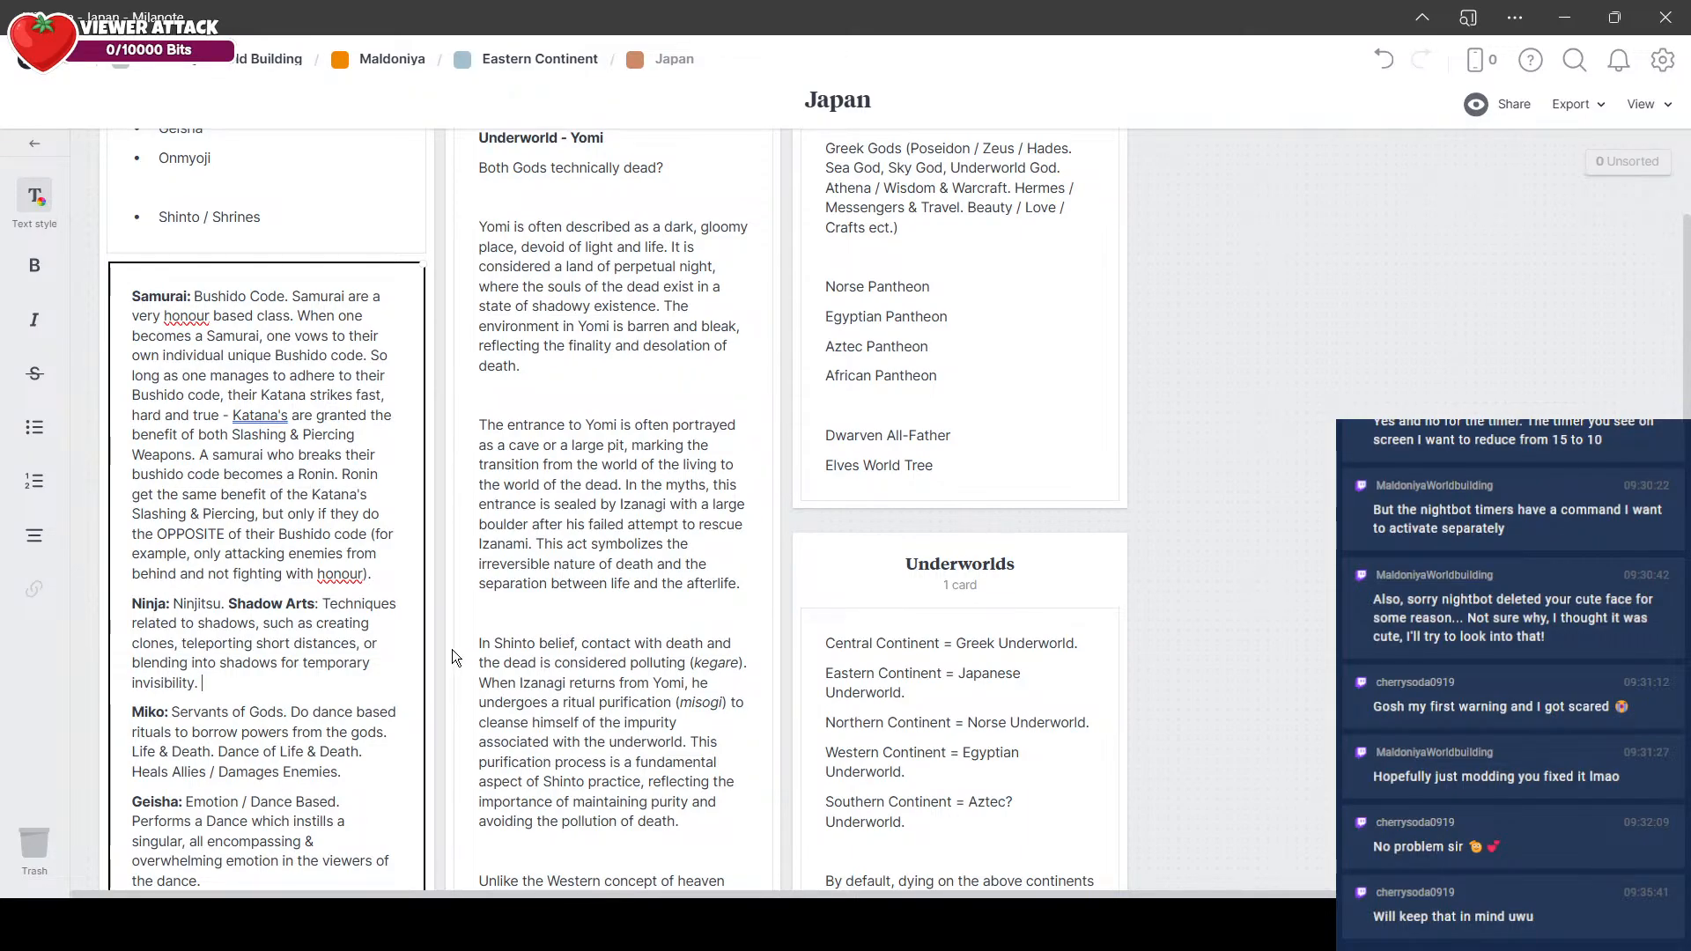
text(Anything involving )
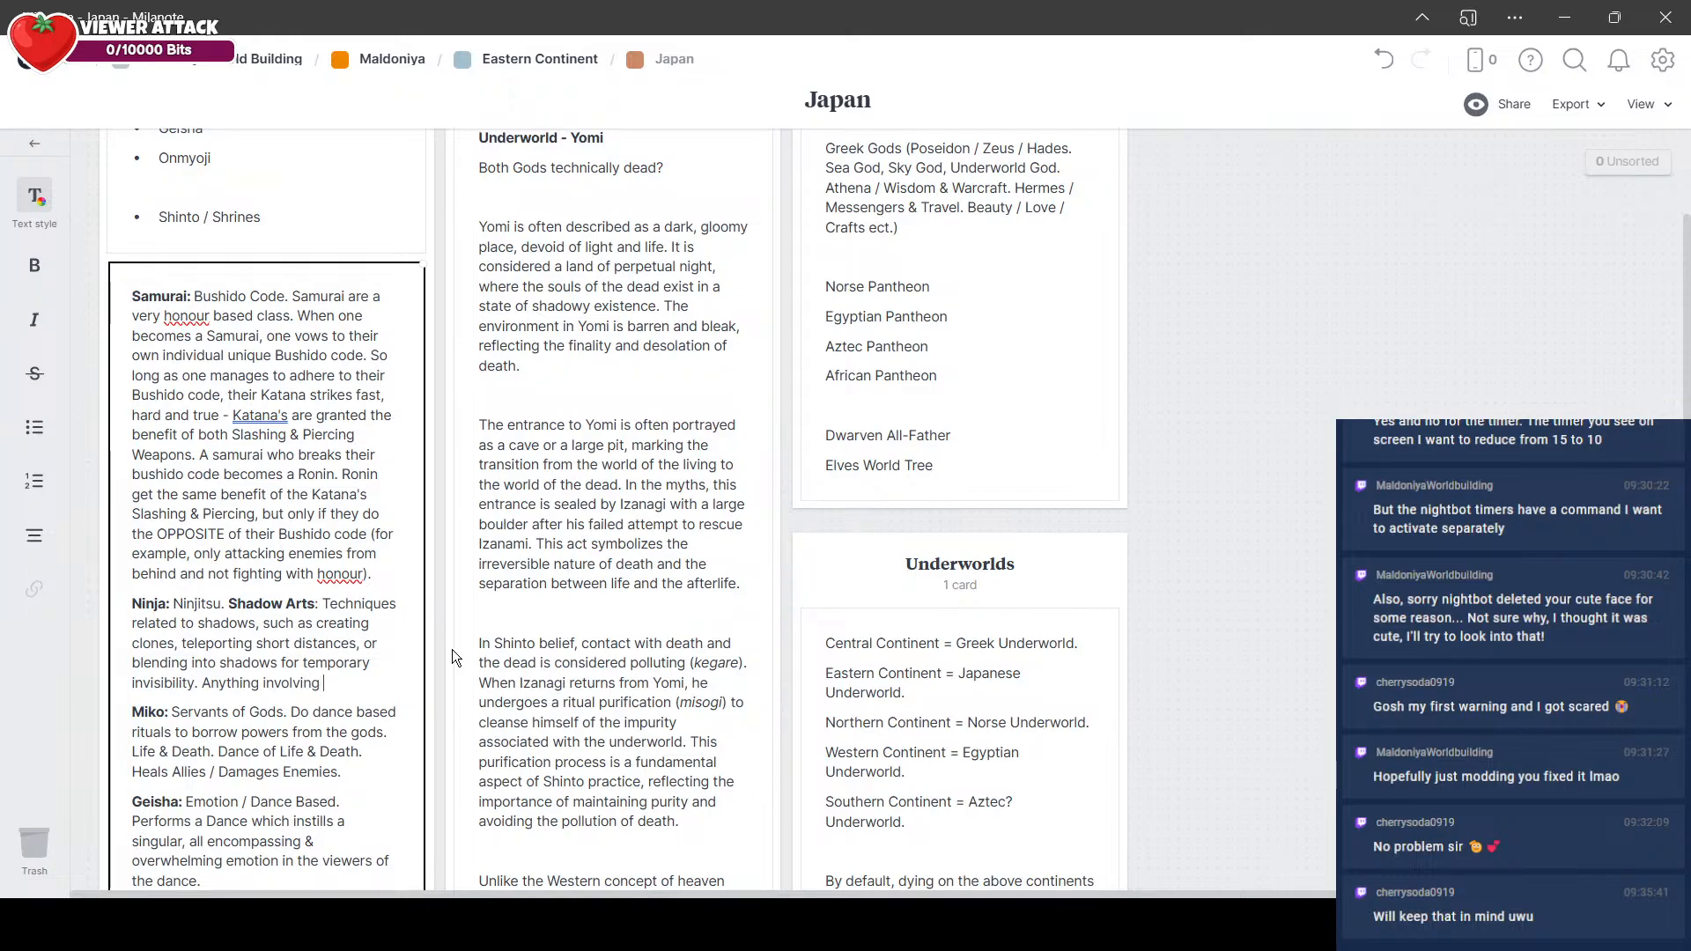
text(Shadows.)
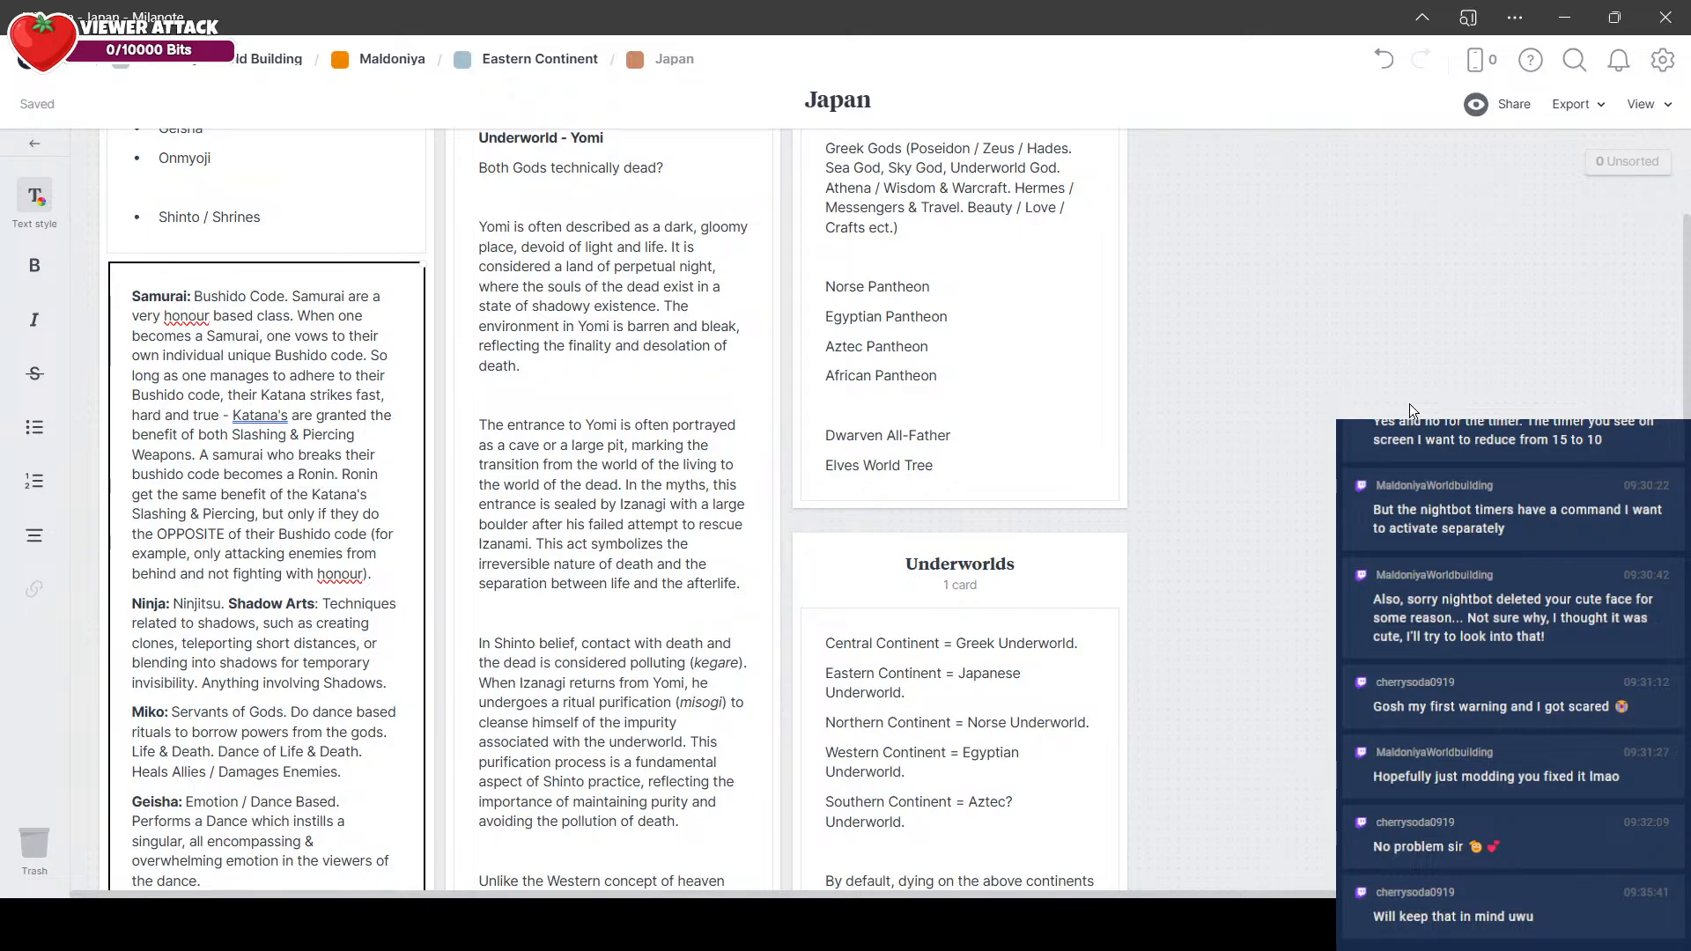
Step: Fill in the Yokai entry with the unbolded list "Kitsune, Yukihime, Kappa, Tengu, Oni, Tanuki,"
click(1404, 400)
scroll(1404, 400, down, 3)
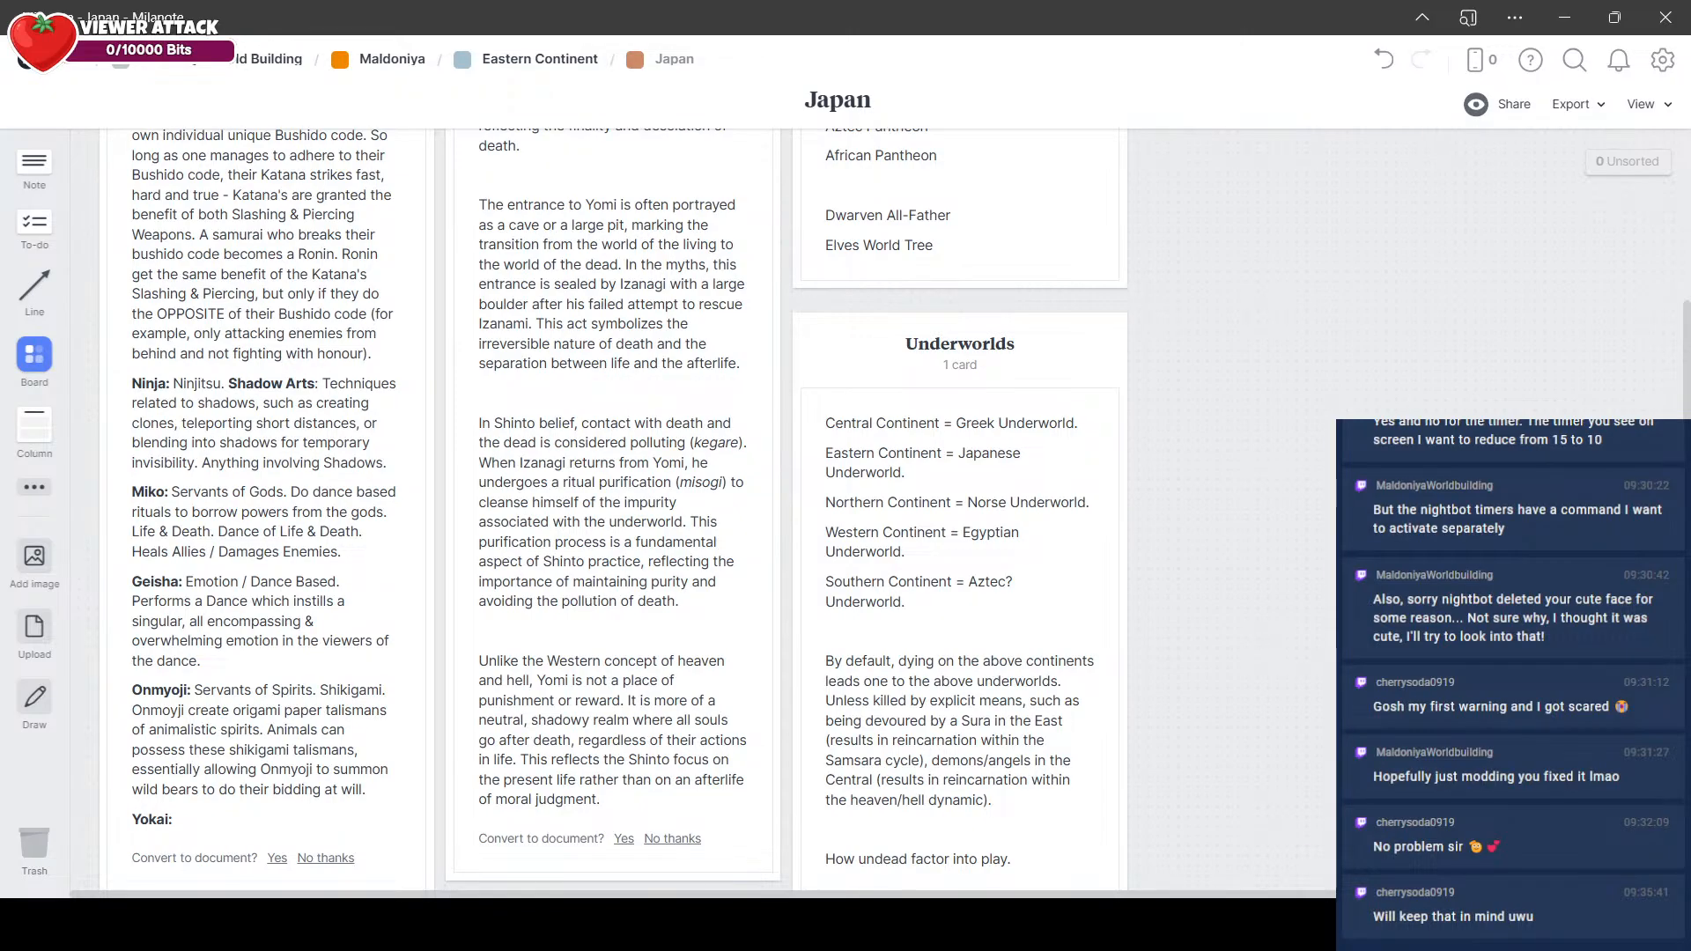
click(191, 830)
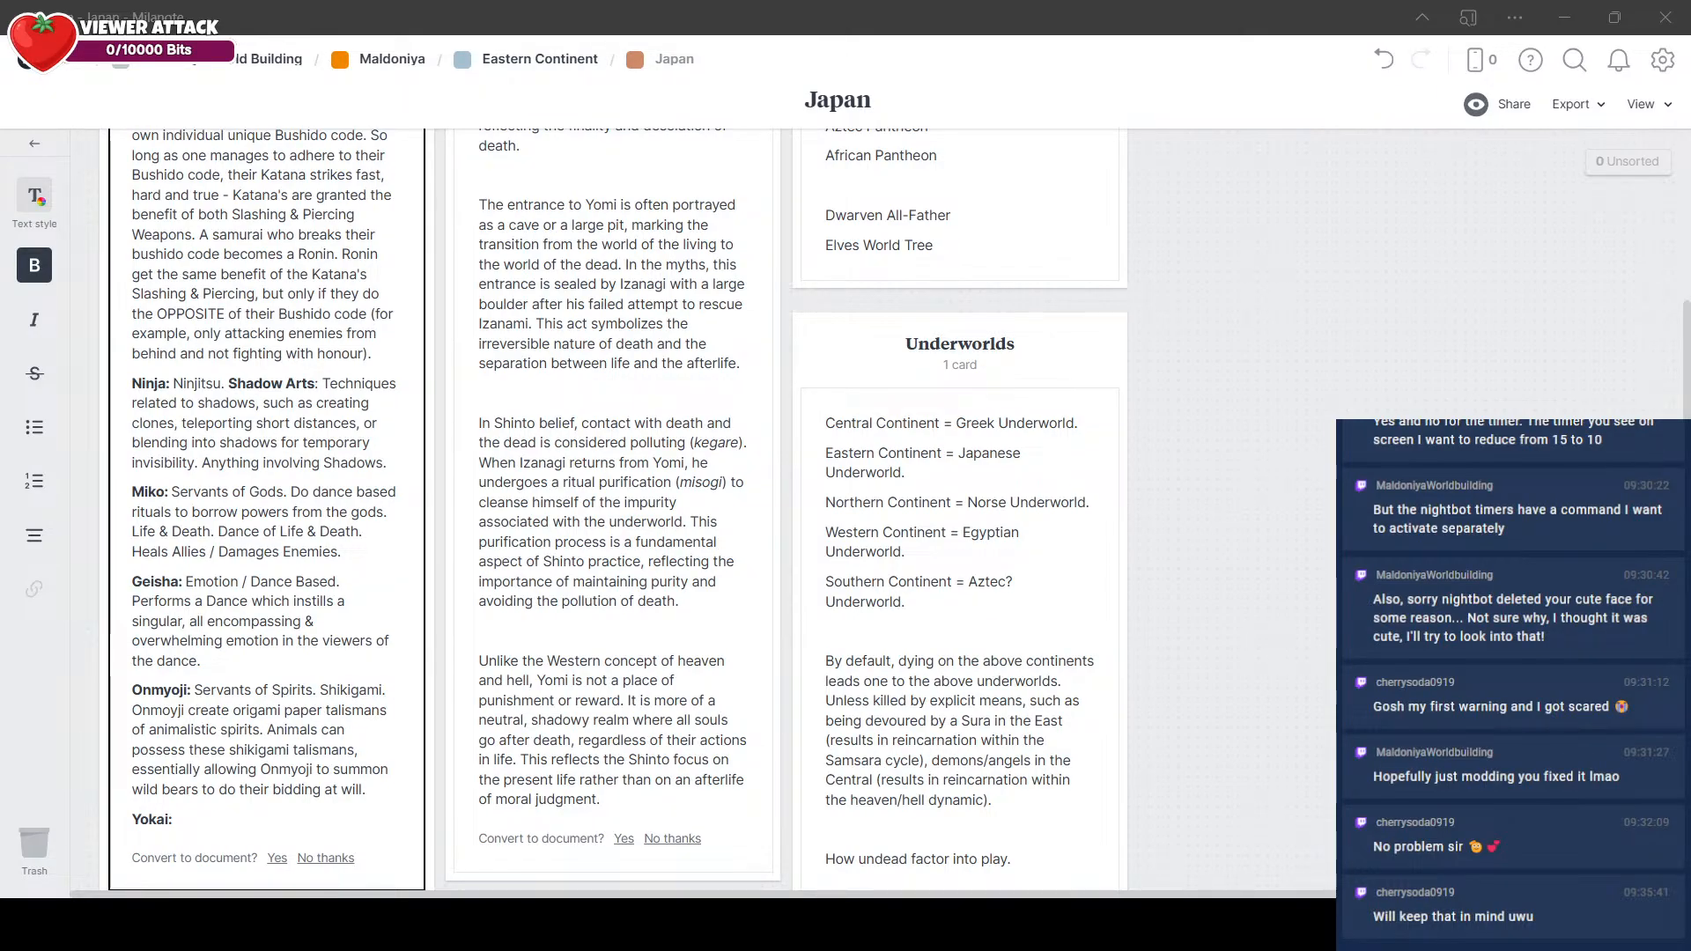
key(ctrl+b)
text(Kit)
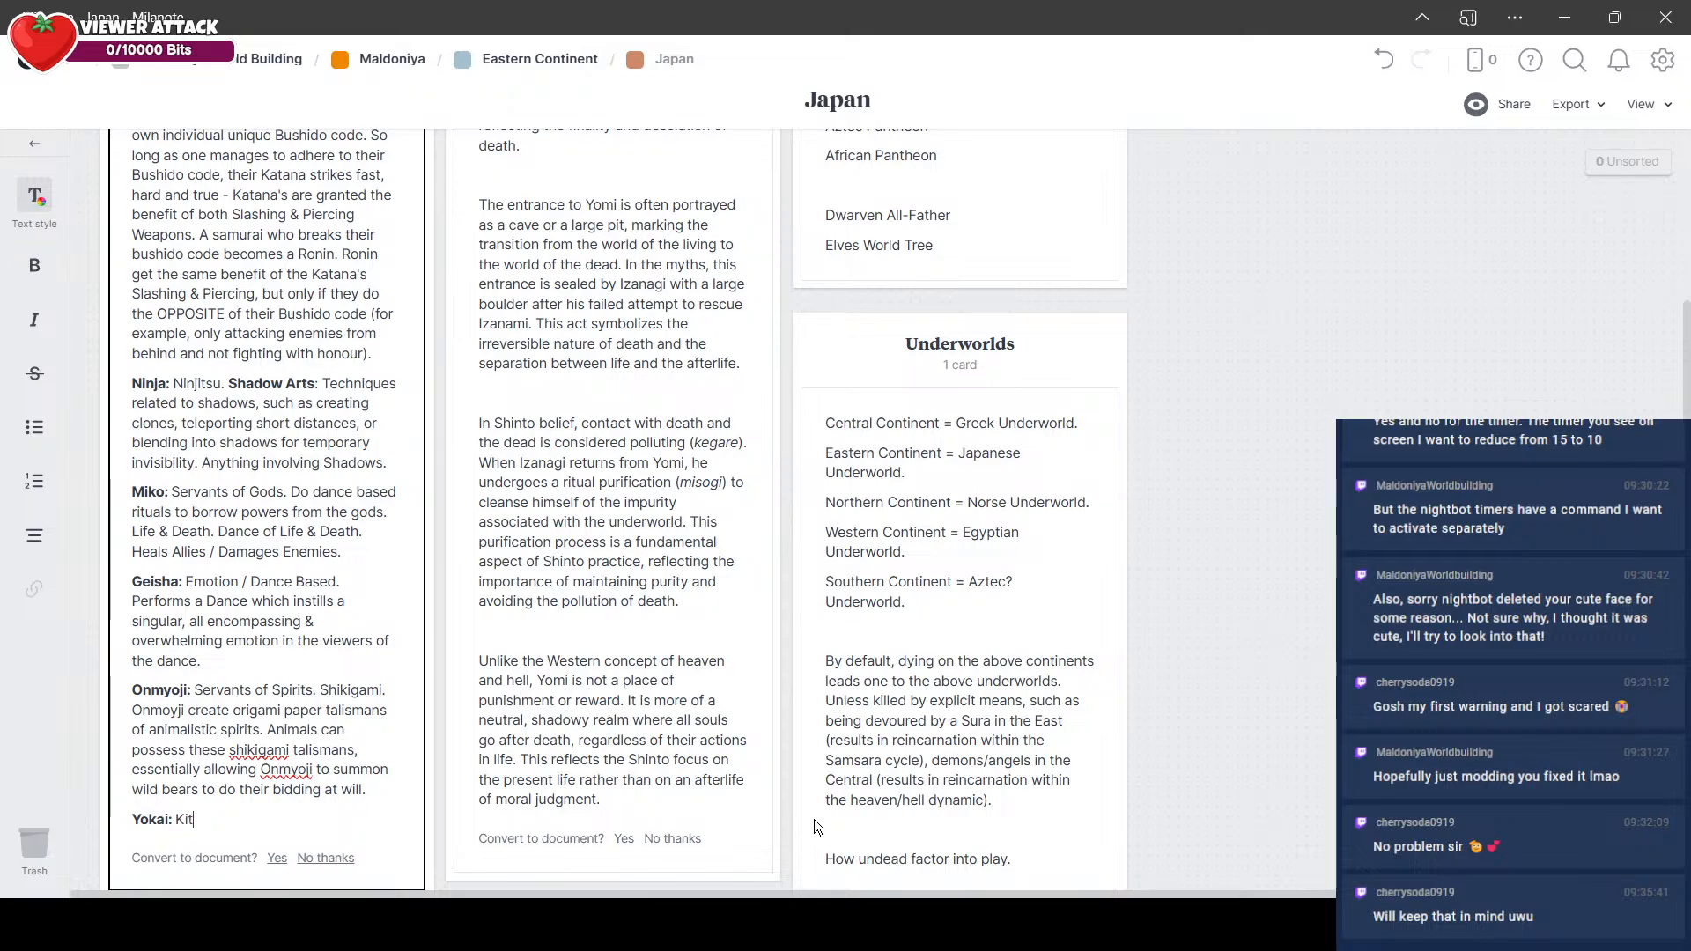
text(sune, Yukihime, Kappa,)
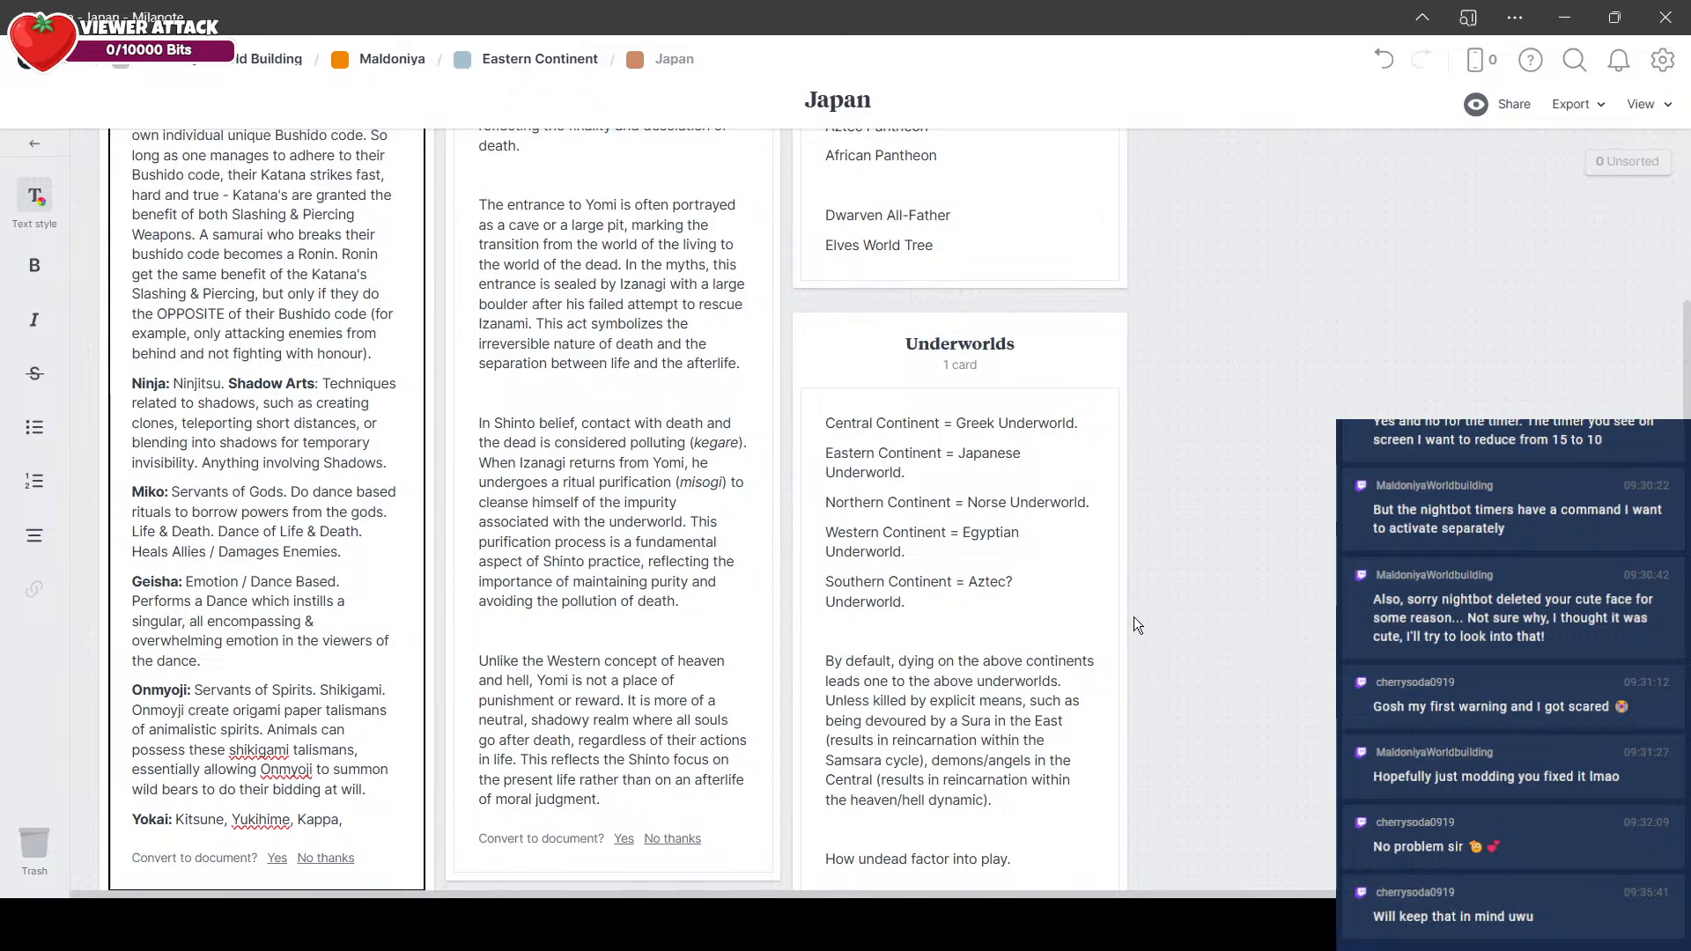
text( Tengu, Oni,)
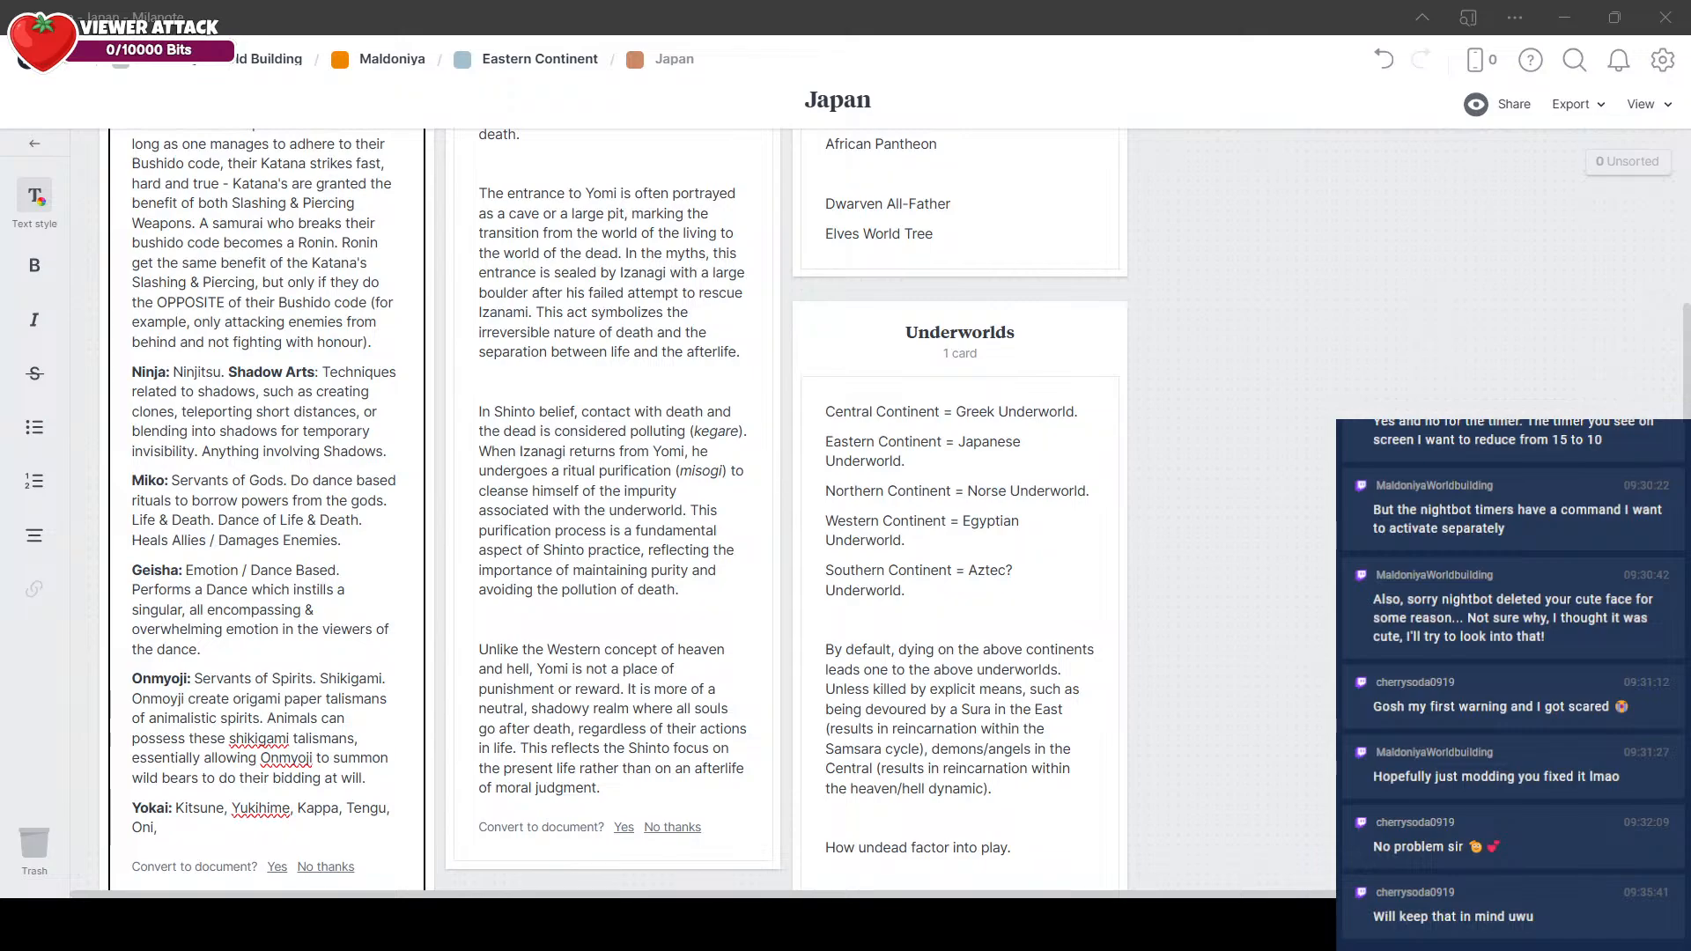
text(Tanuki,)
Step: Add a column titled "Undead" below the Underworld - Yomi column, with a note reading "Yurei (Yokai)"
scroll(1060, 438, down, 1)
scroll(1059, 431, down, 1)
scroll(597, 626, down, 1)
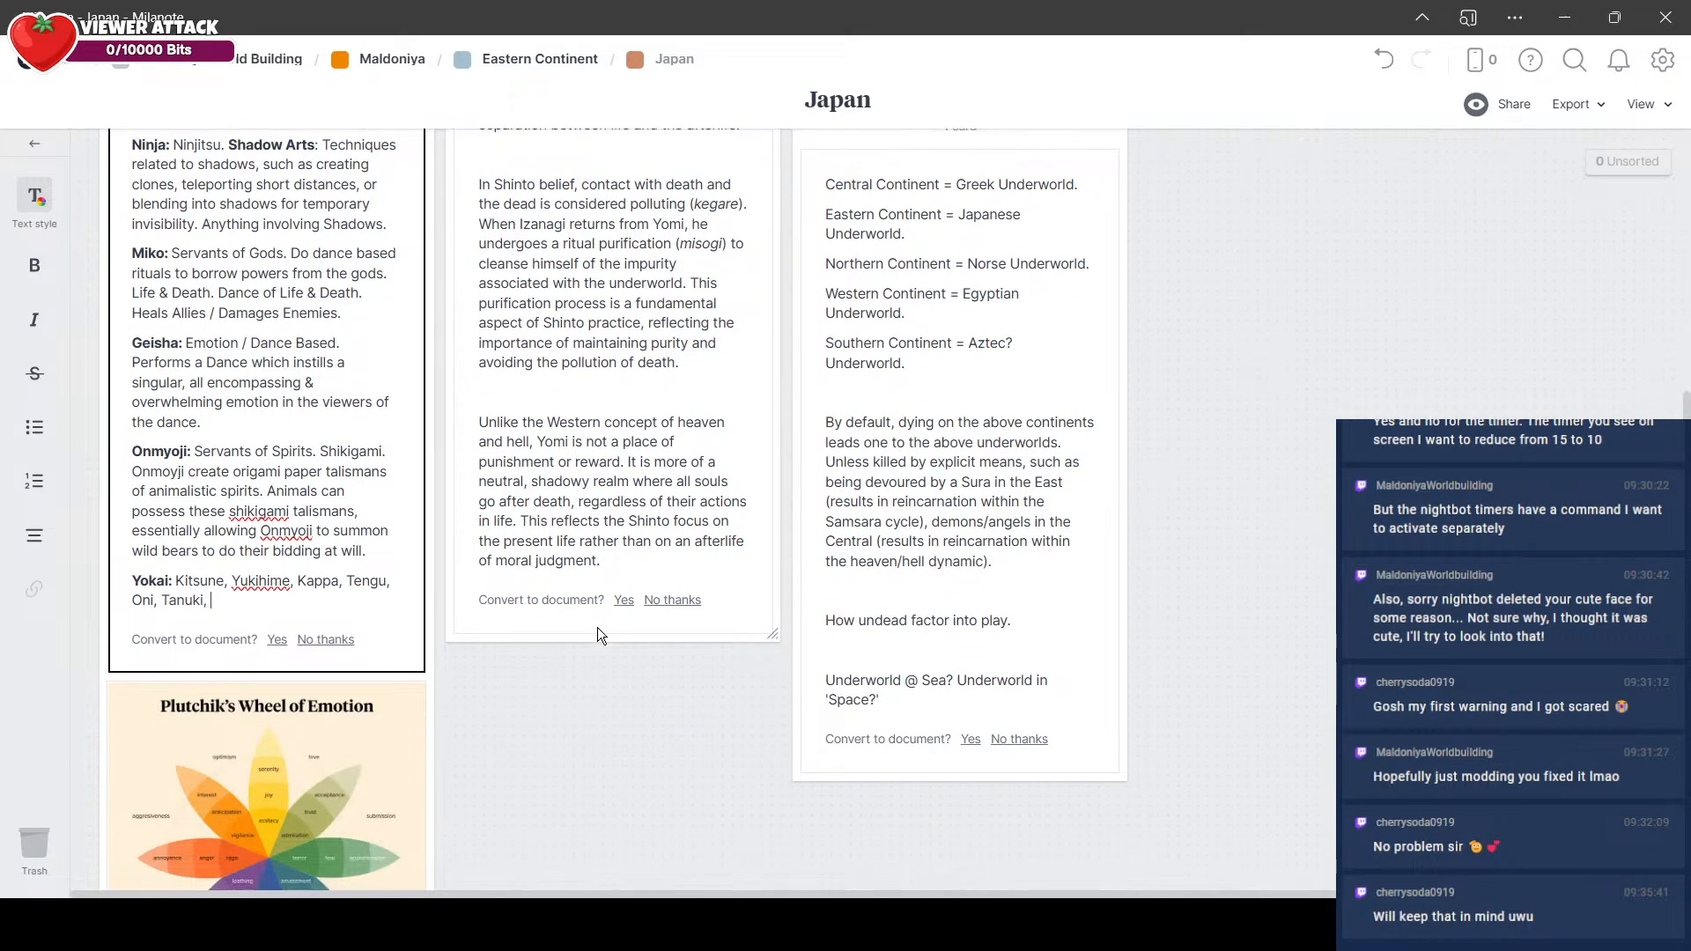
click(87, 432)
drag(58, 414, 484, 592)
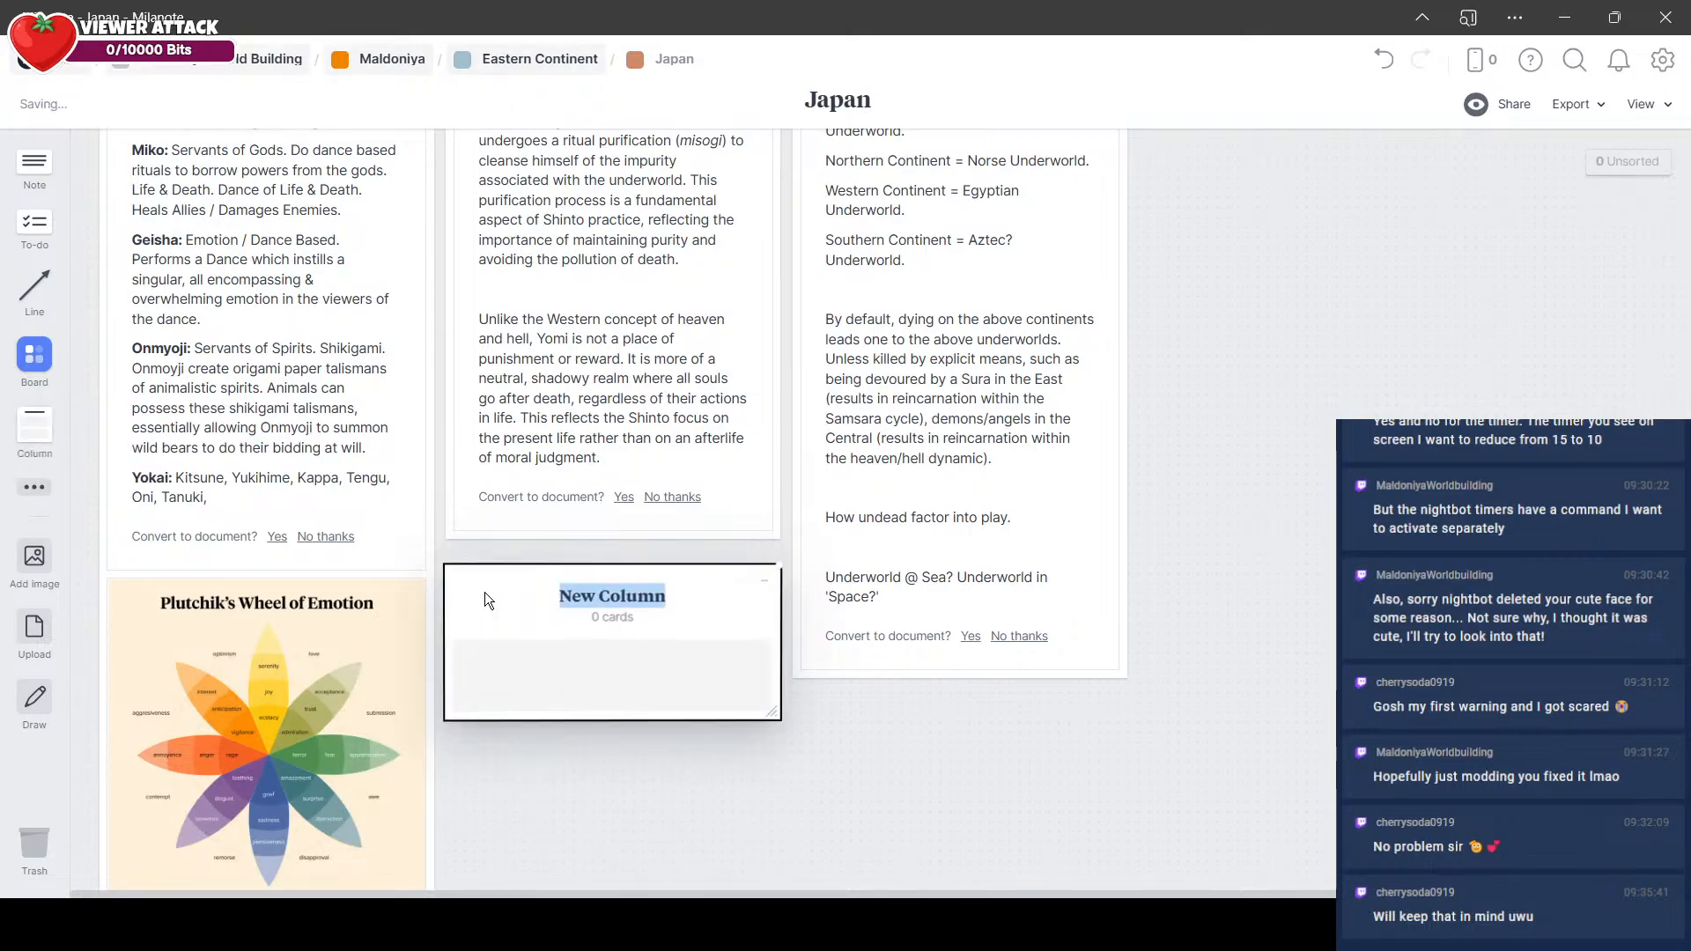
text(Undead)
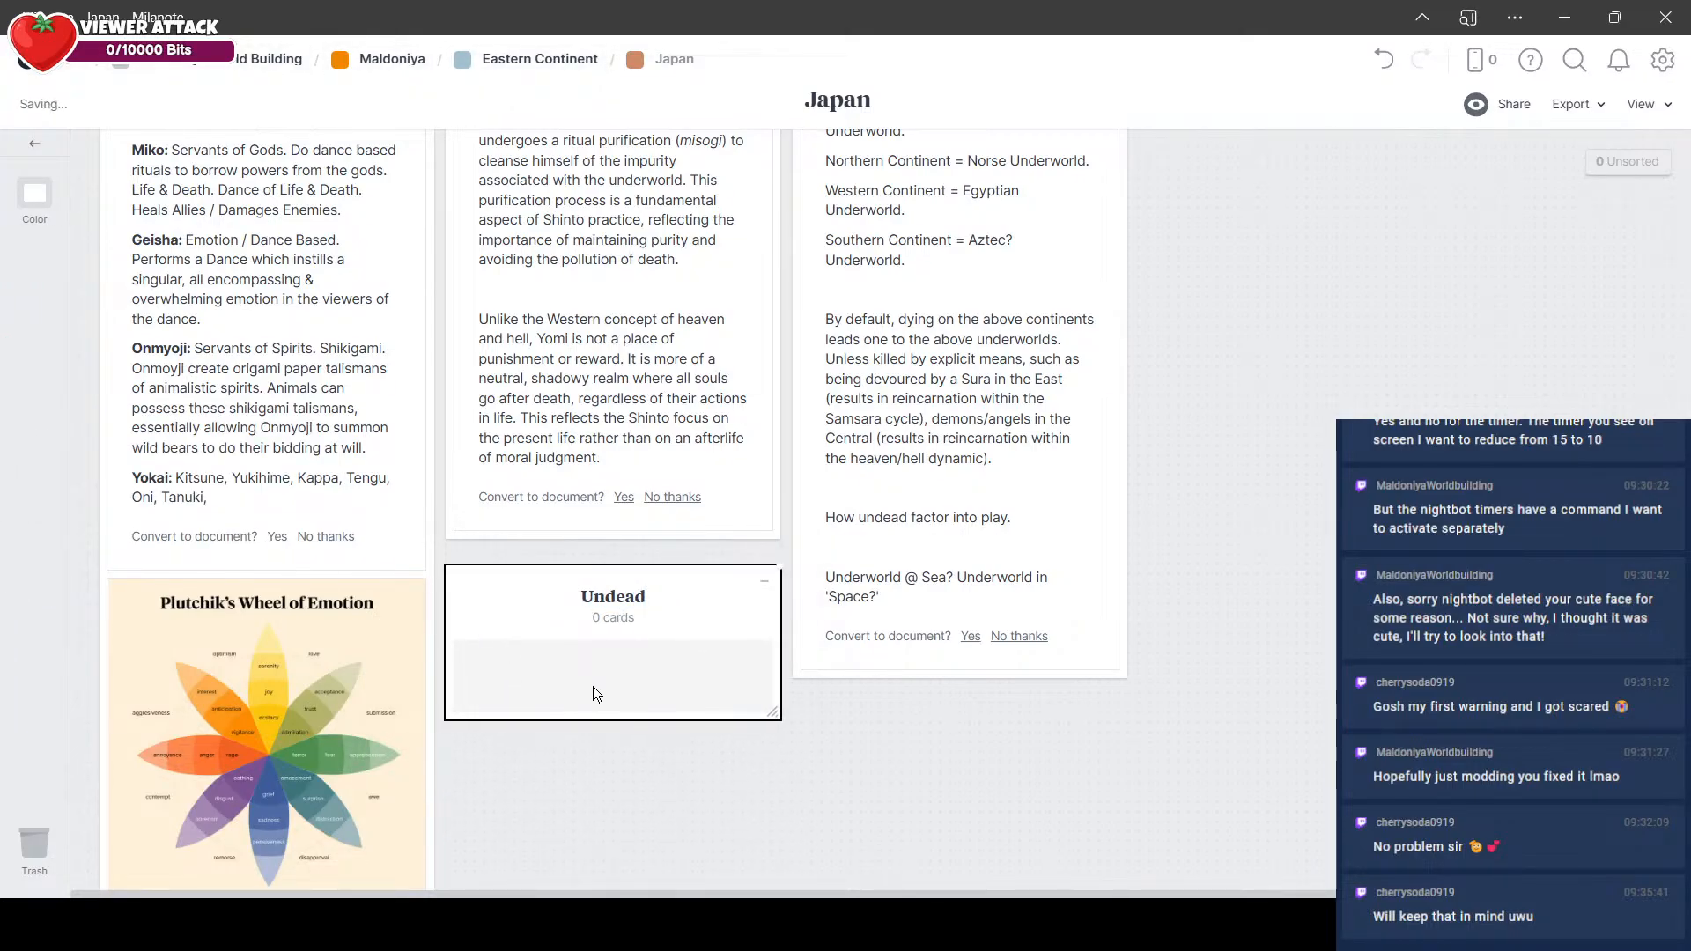
click(594, 686)
text(Yurei (Yokai))
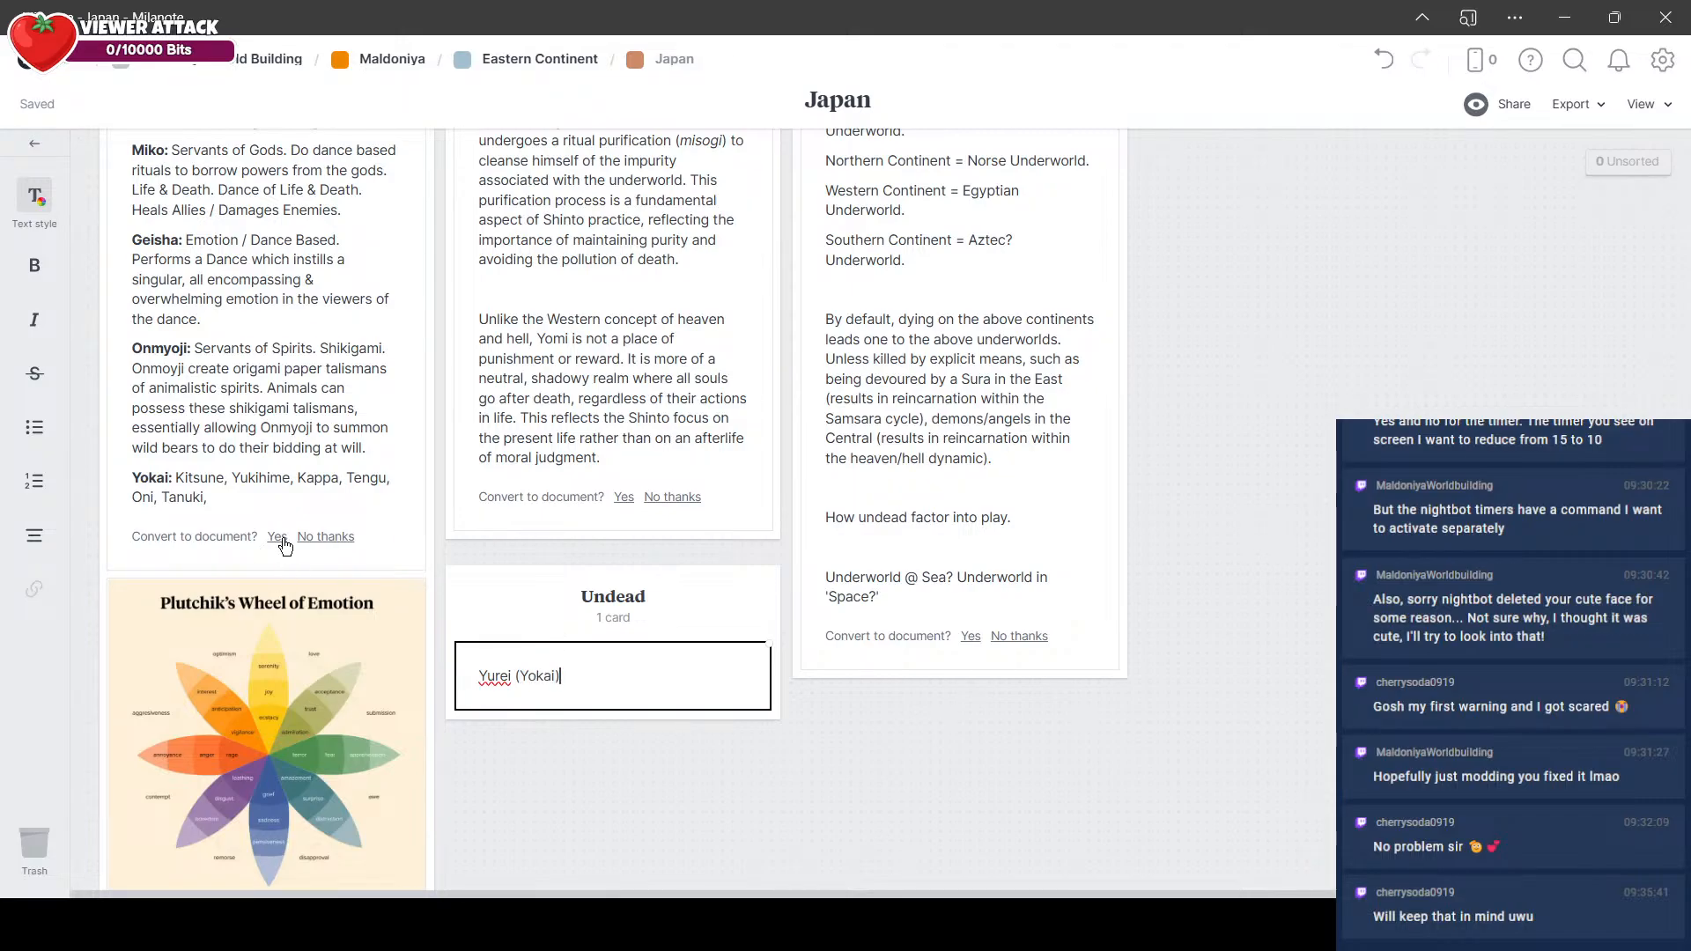
Step: Append "Jorogumo," to the Yokai entry's list in the classes note
click(301, 494)
key(alt+Tab)
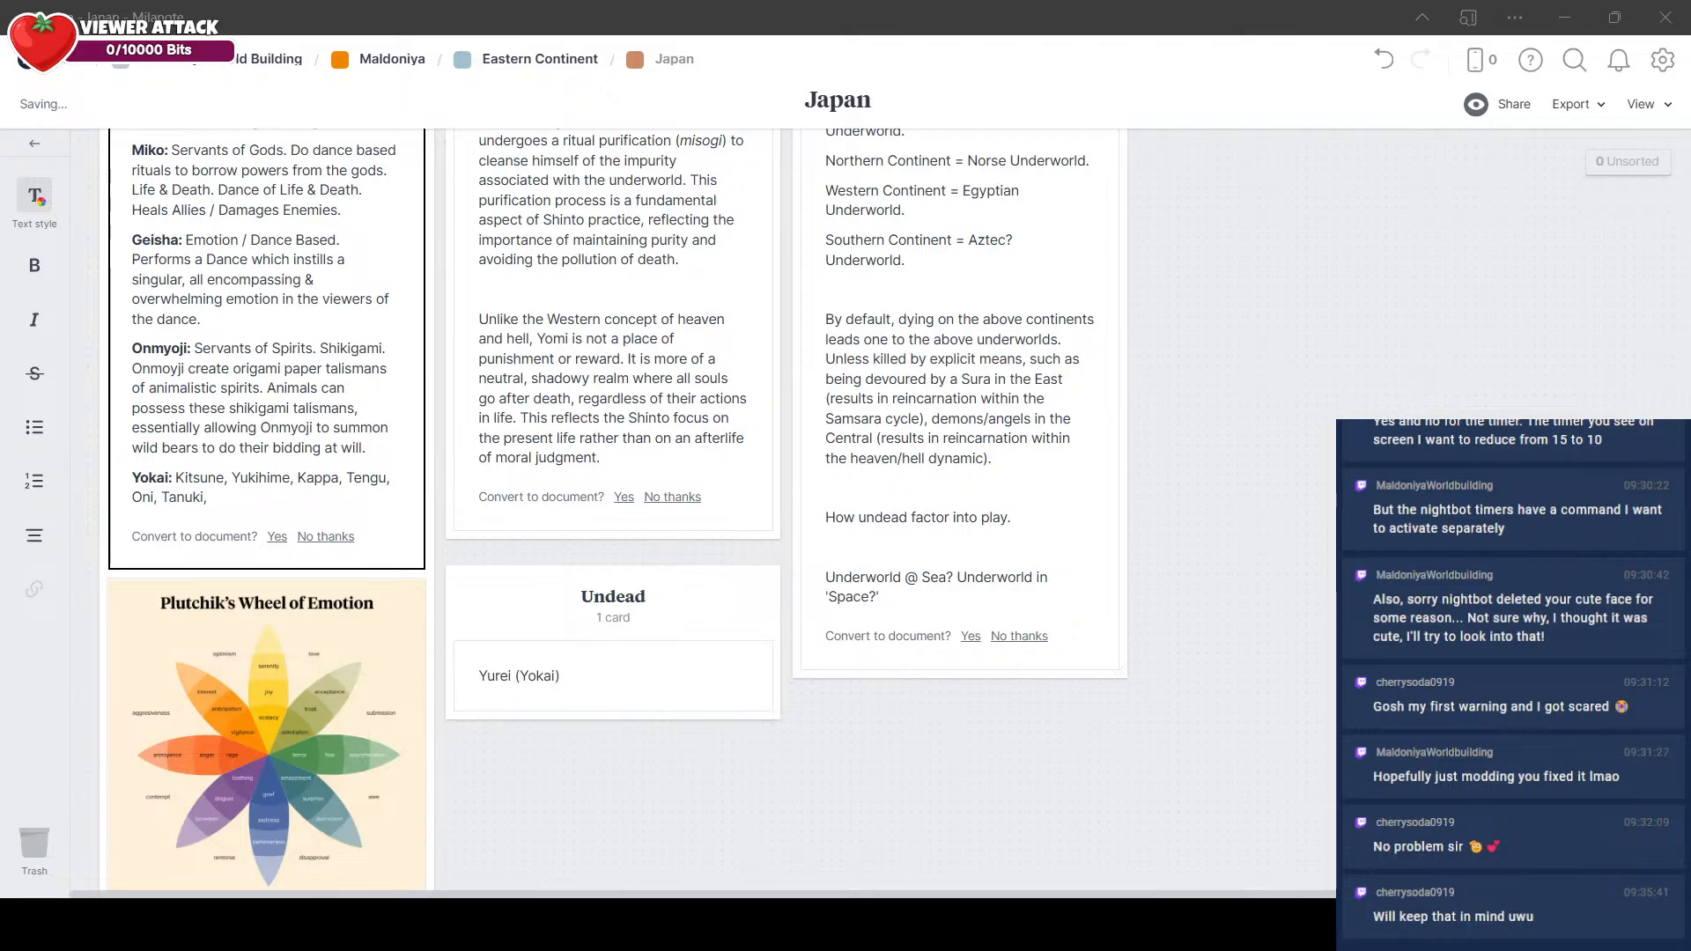
text(Jo)
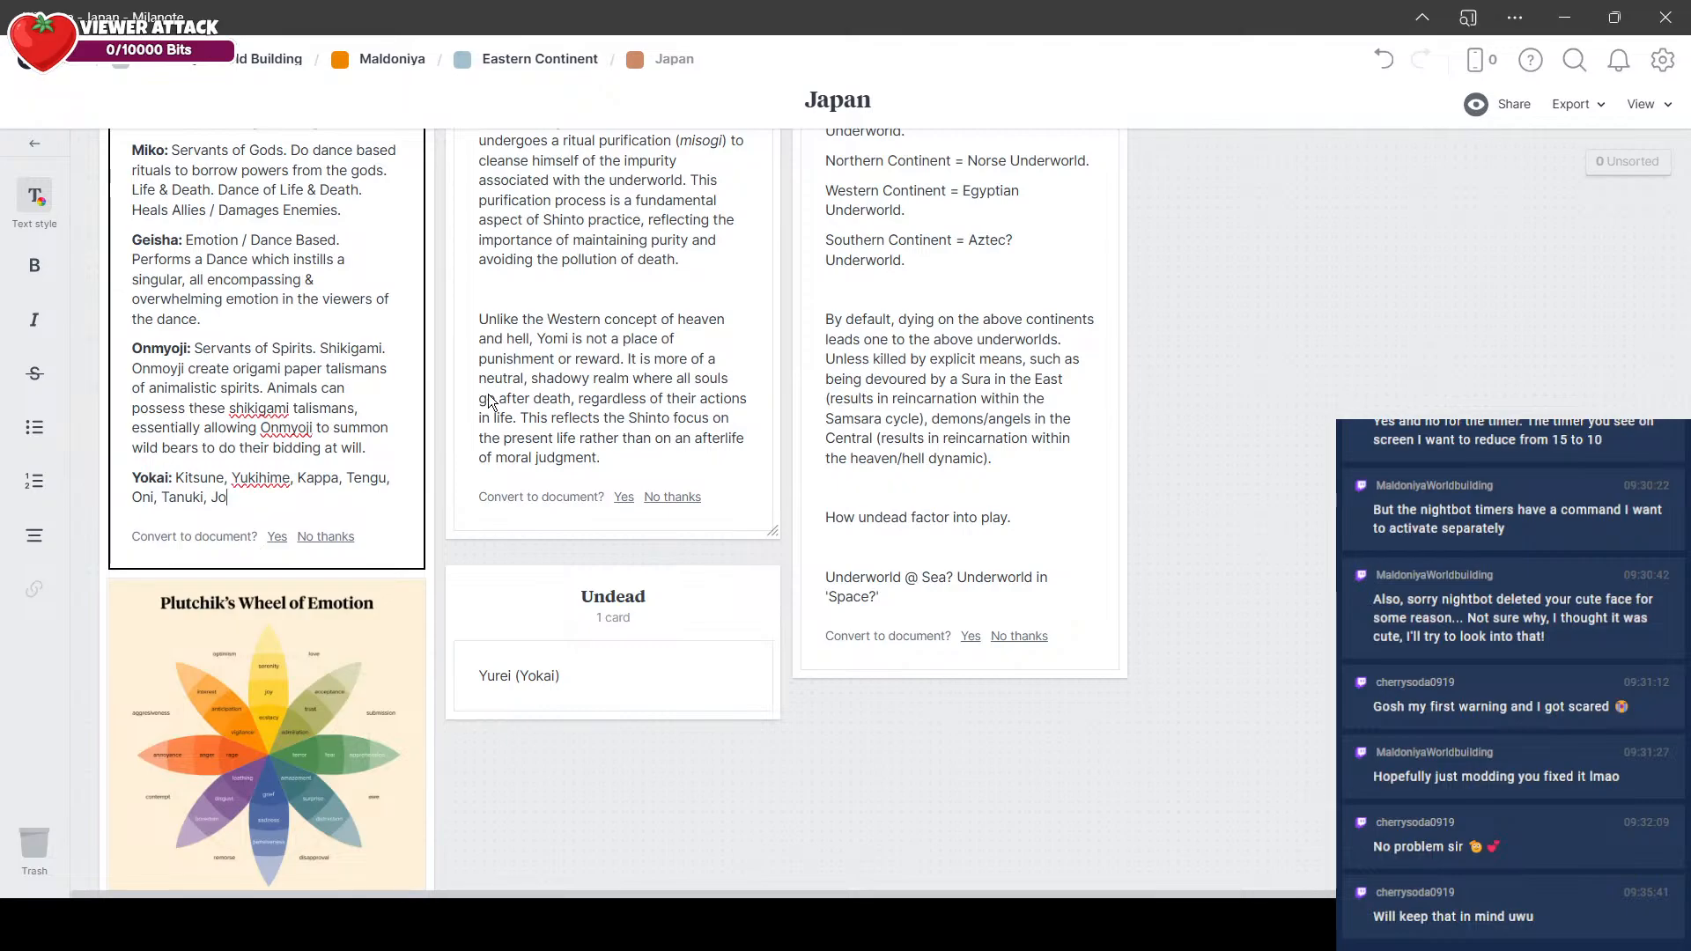
text(rogumo,)
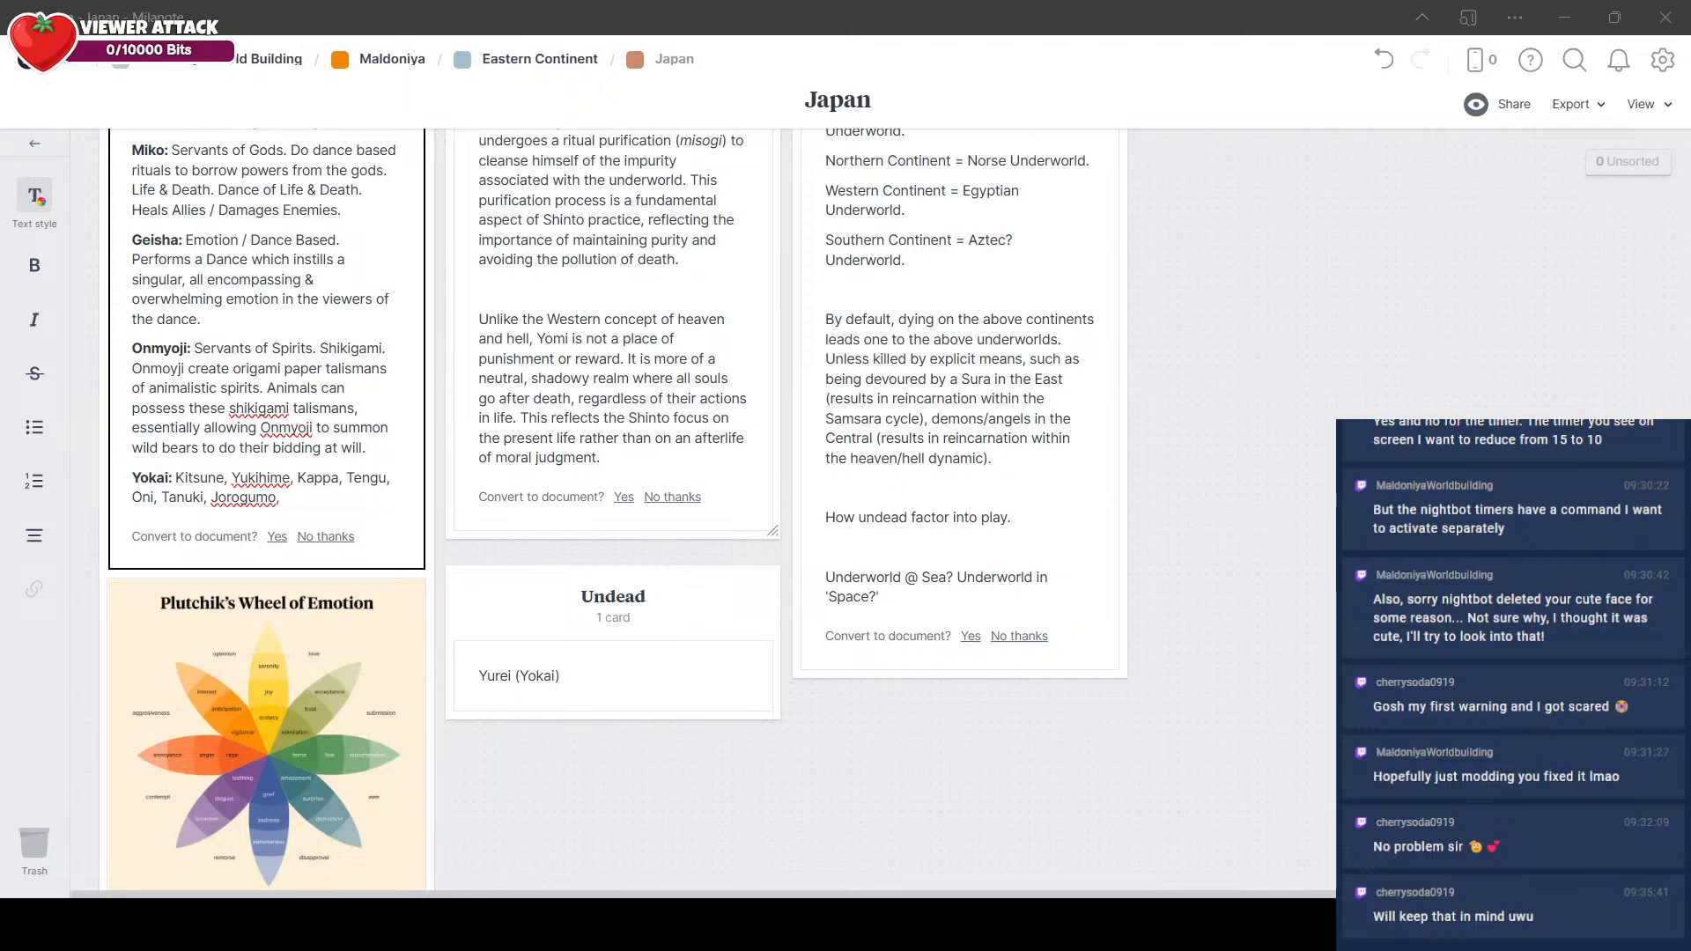
Step: Change "Yukihime" to "Yuki-onna" in the Yokai entry of the classes note
key(alt+Tab)
key(BackSpace)
key(BackSpace)
key(BackSpace)
key(BackSpace)
text(-onna)
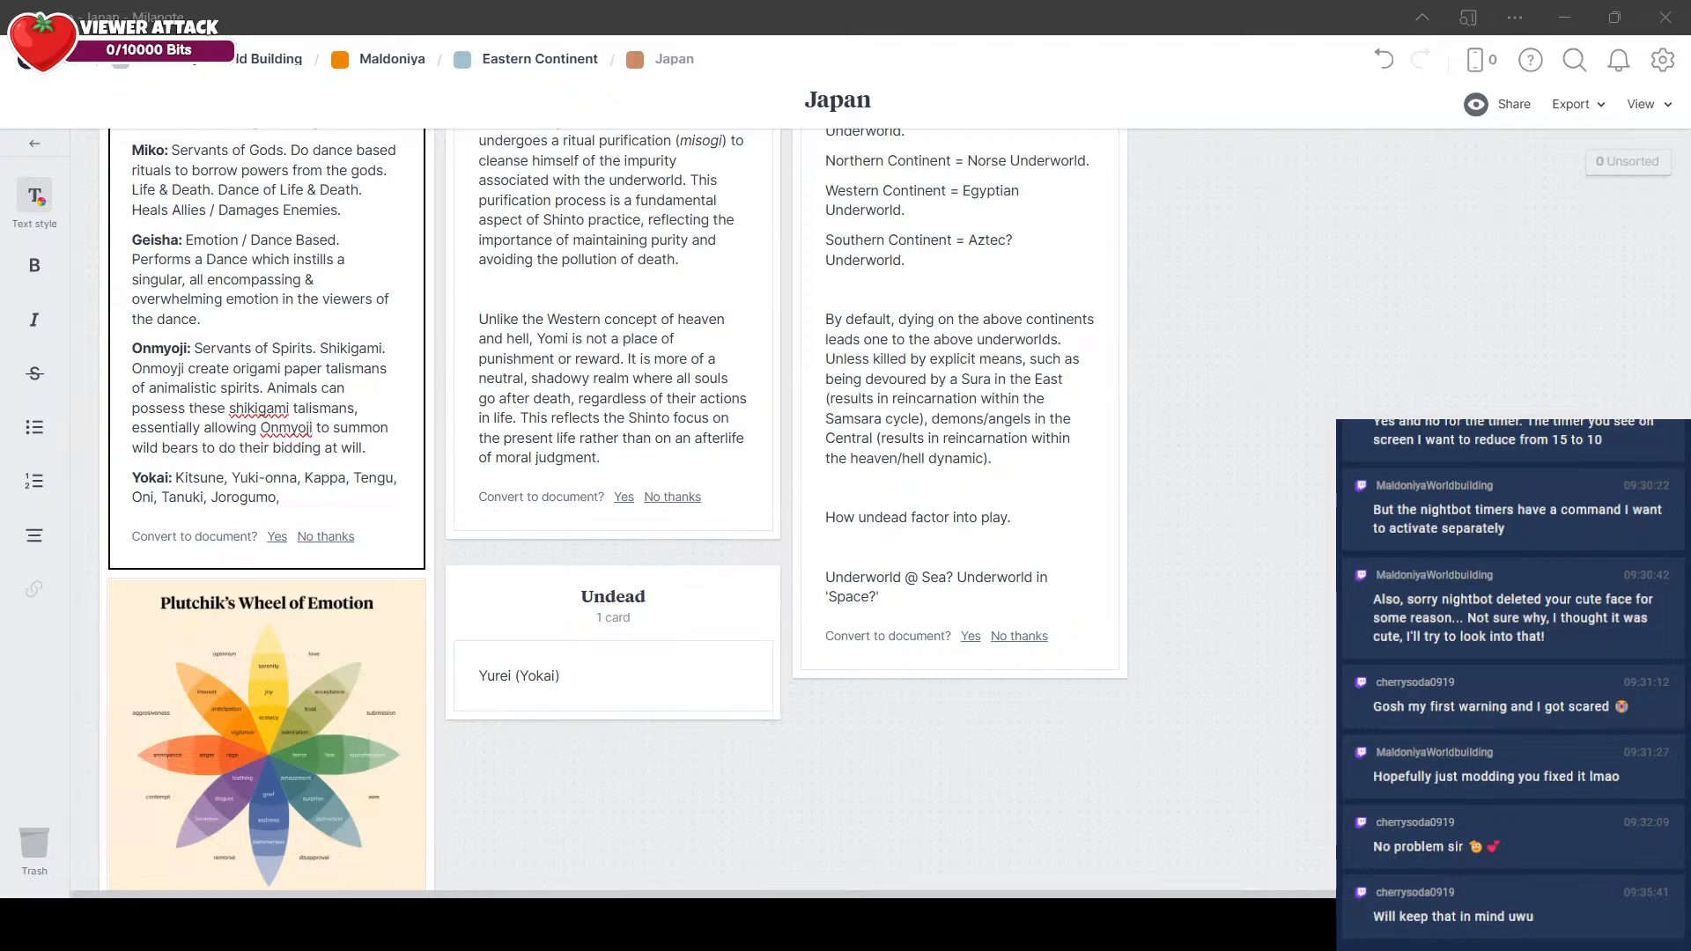
Step: Append "Yatagarasu, Binbogami" to the Yokai entry's list, leaving no trailing comma, and finish editing the note
text(Yatagarasu,)
text(Binbogami,)
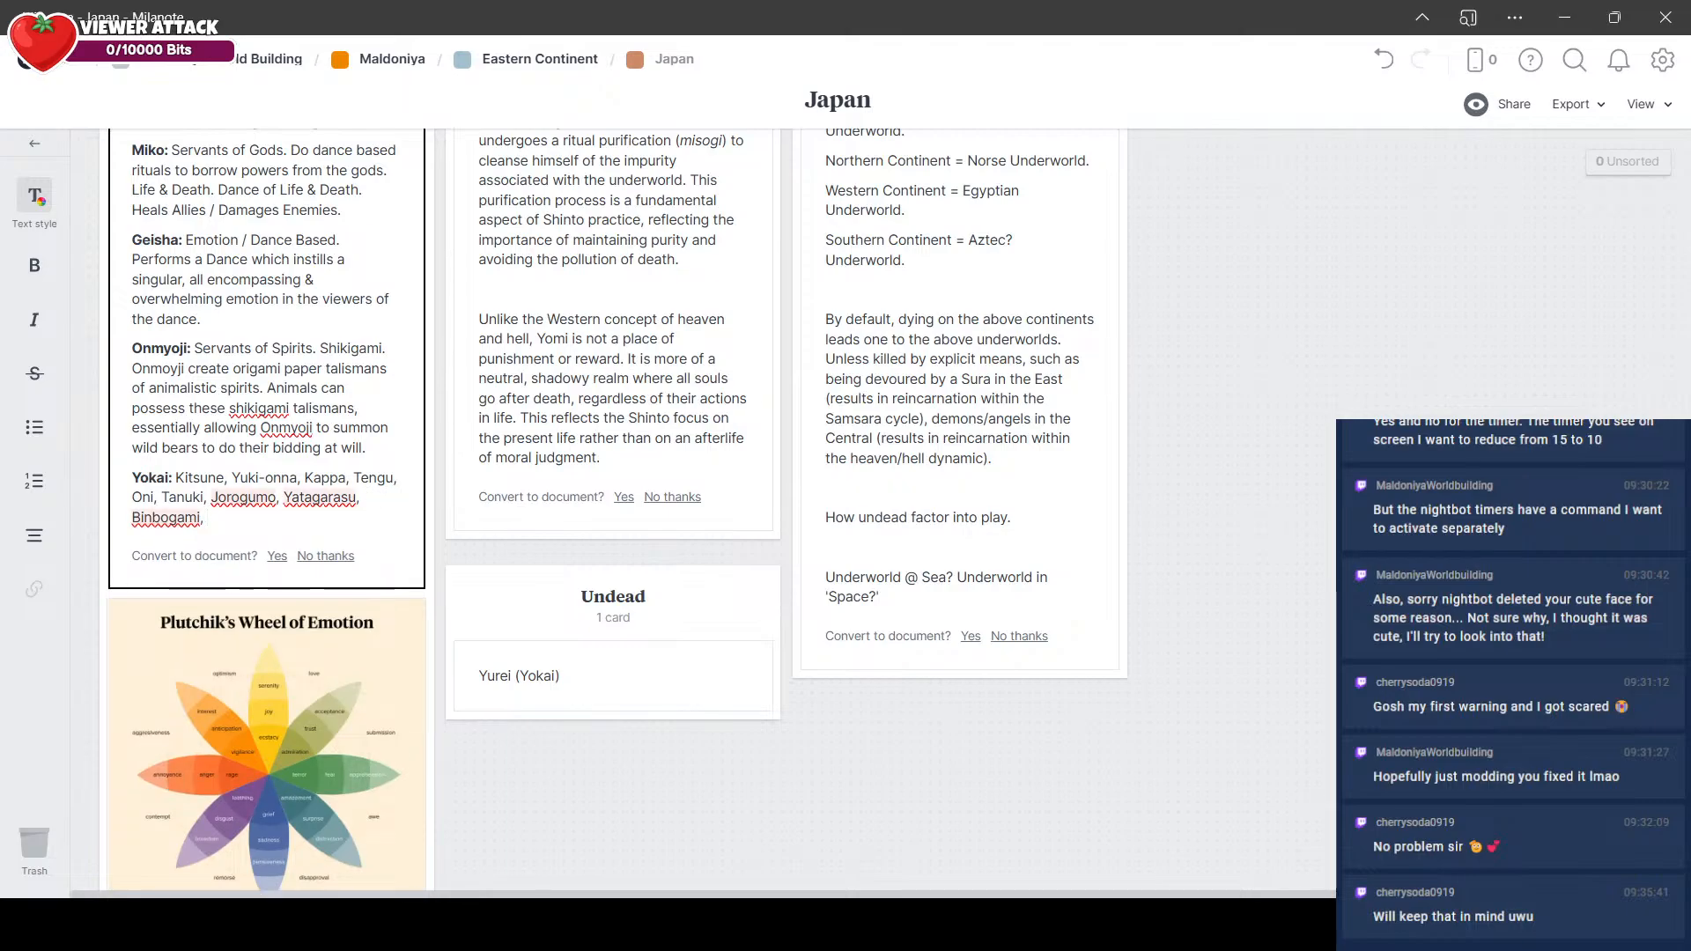
click(287, 522)
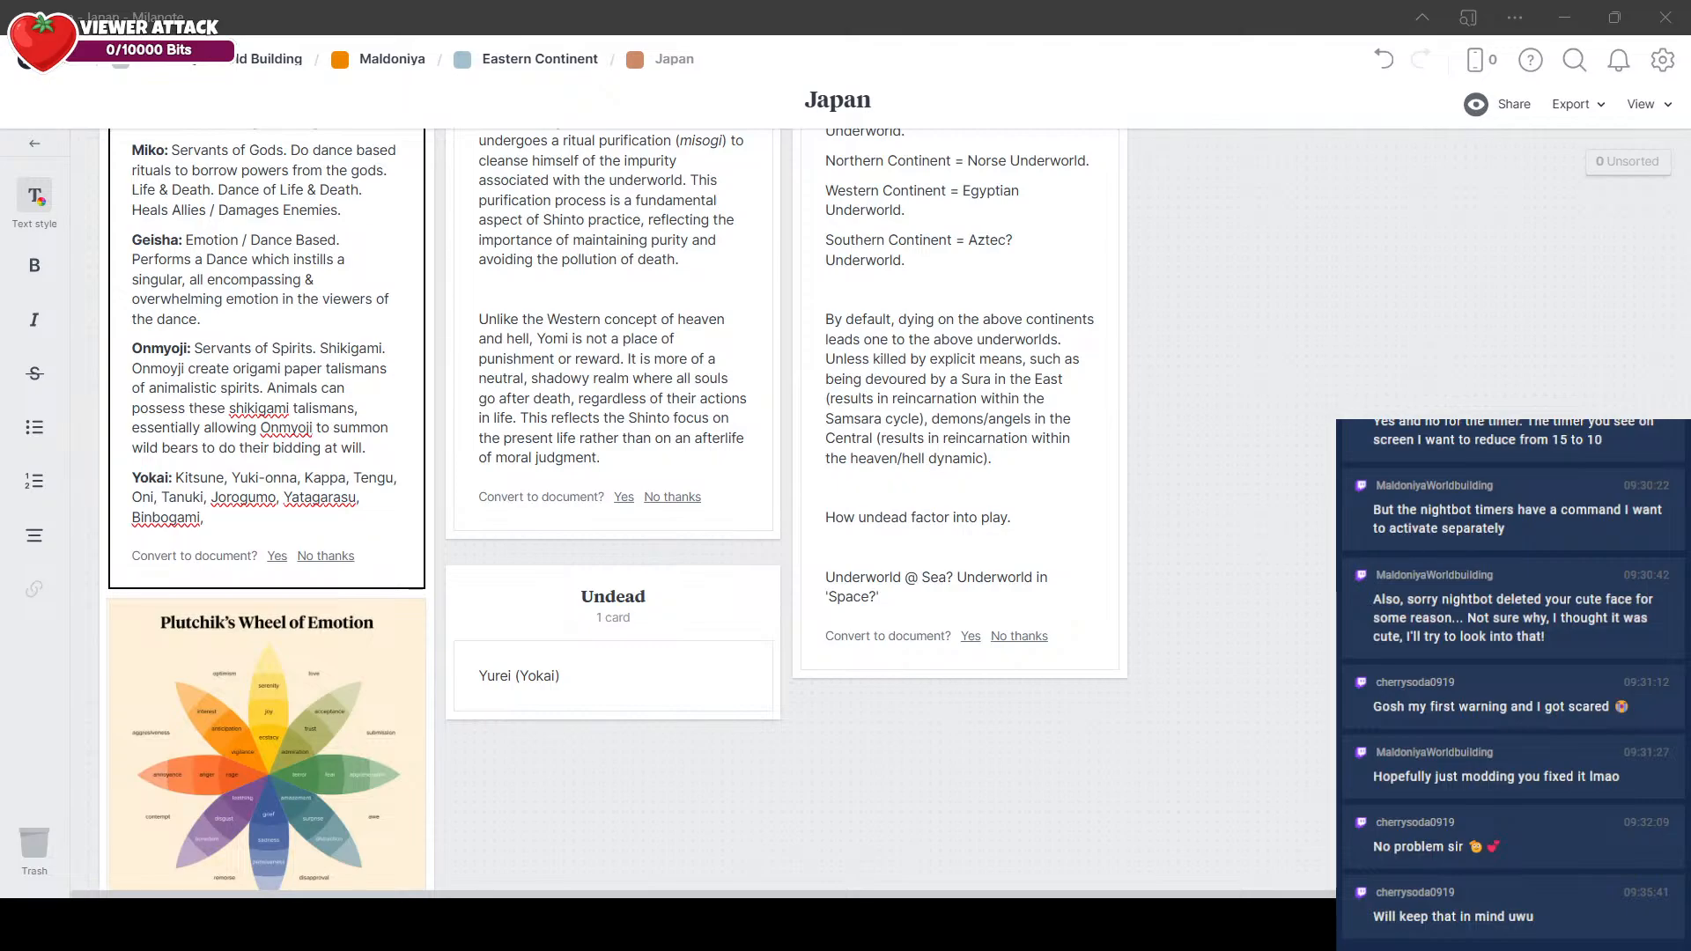
key(alt+Tab)
key(BackSpace)
key(BackSpace)
click(573, 769)
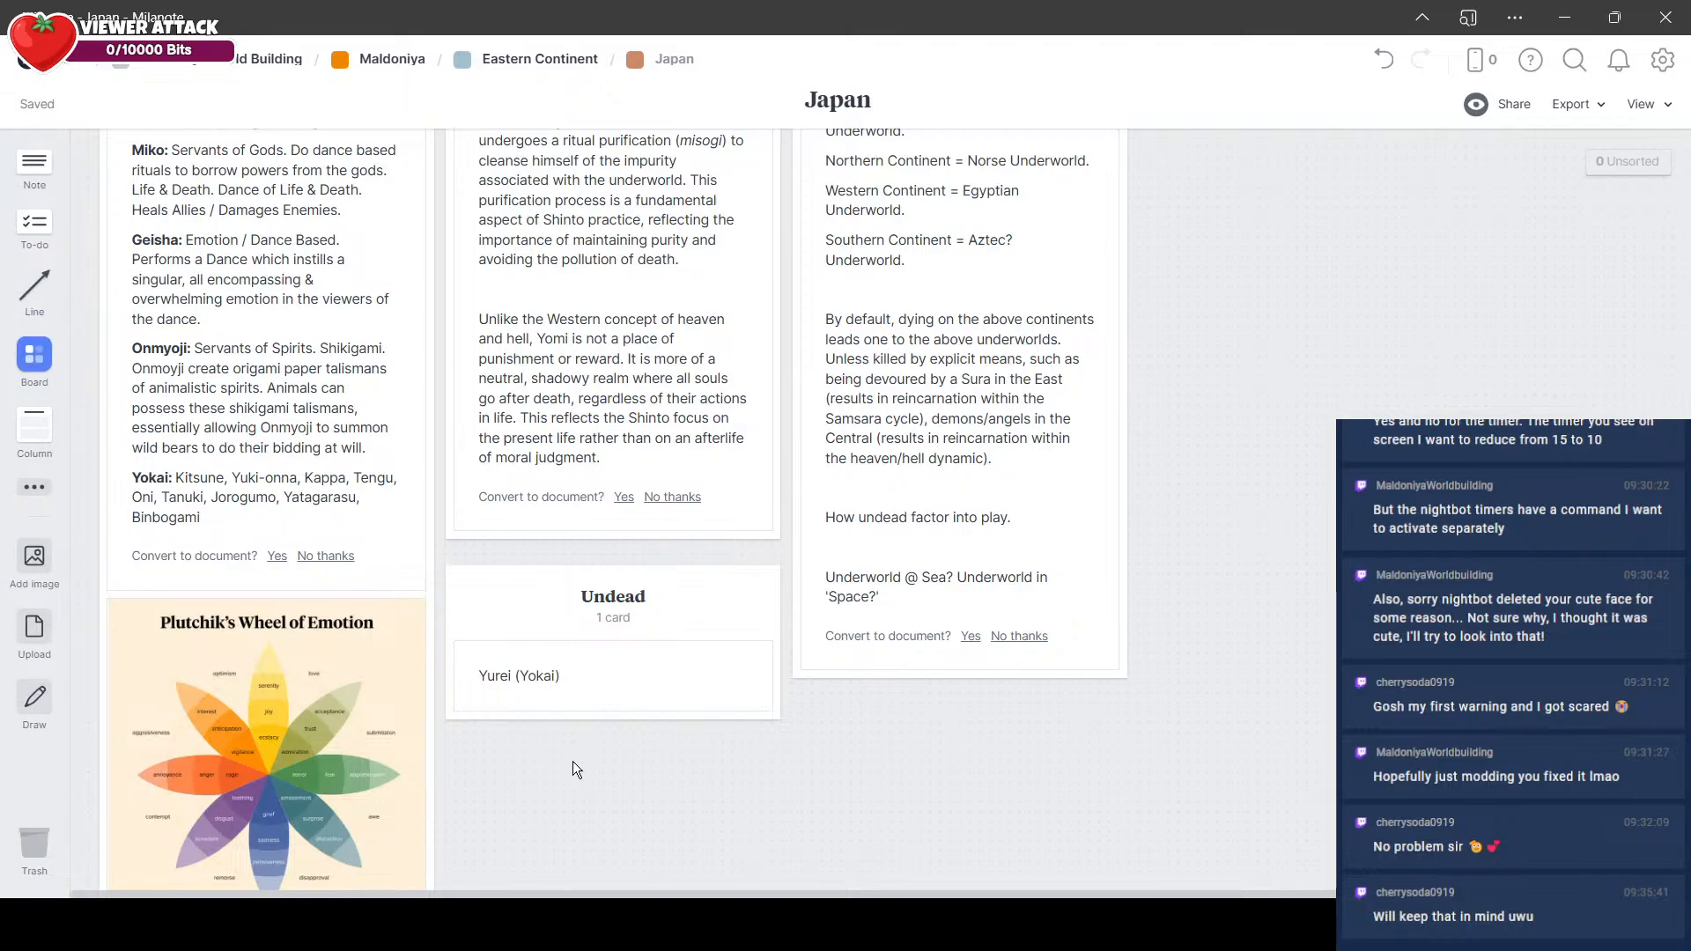
Step: Add a new column titled "Yokai" below the Underworlds column
scroll(800, 436, down, 5)
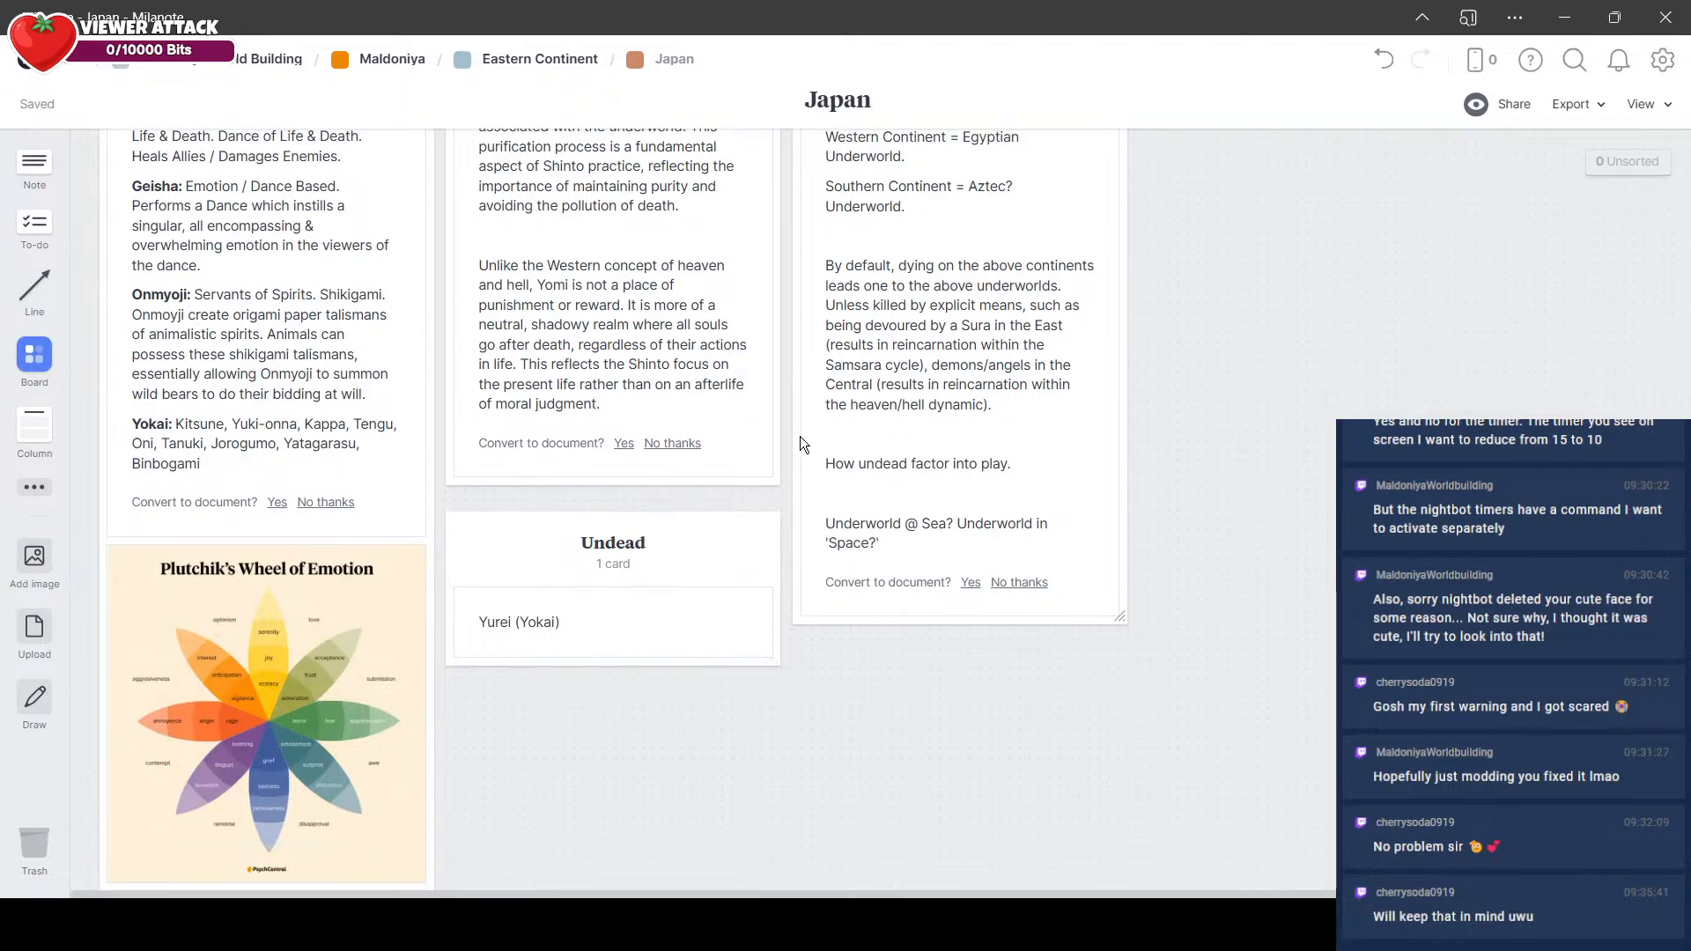
drag(66, 434, 822, 513)
text(Yokai)
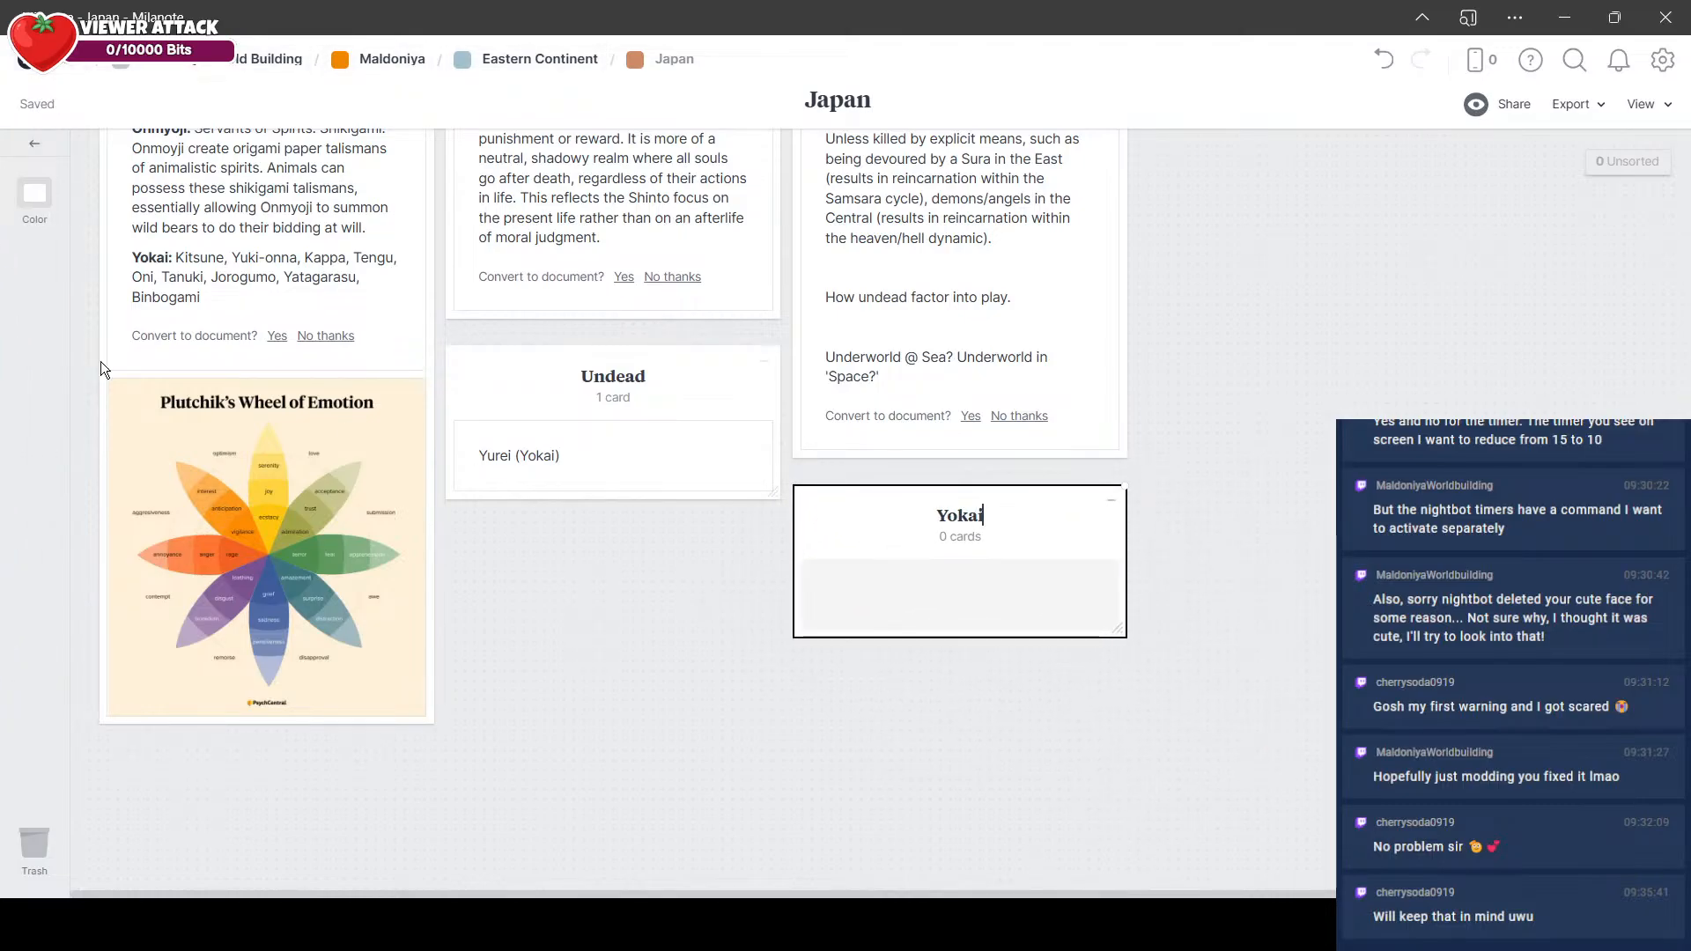
Step: Add a note to the Yokai column reading "Races of Demons with unique supernatural properties and powers", followed by the list copied from the Yokai entry
click(201, 298)
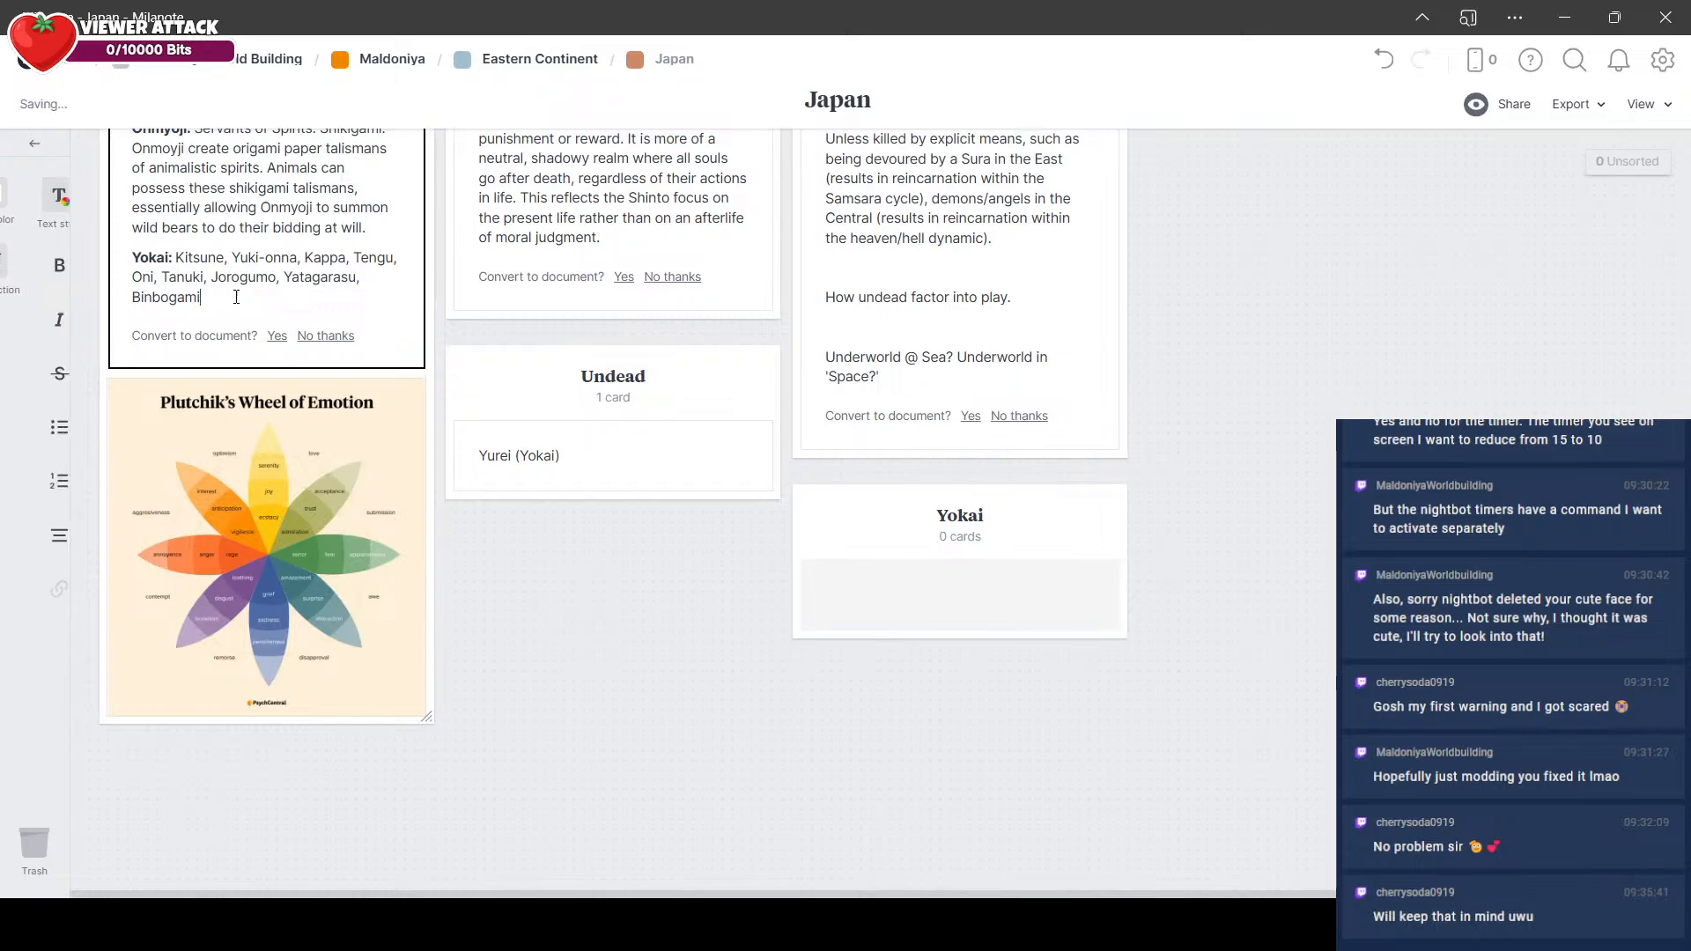
drag(201, 298, 177, 257)
key(ctrl+c)
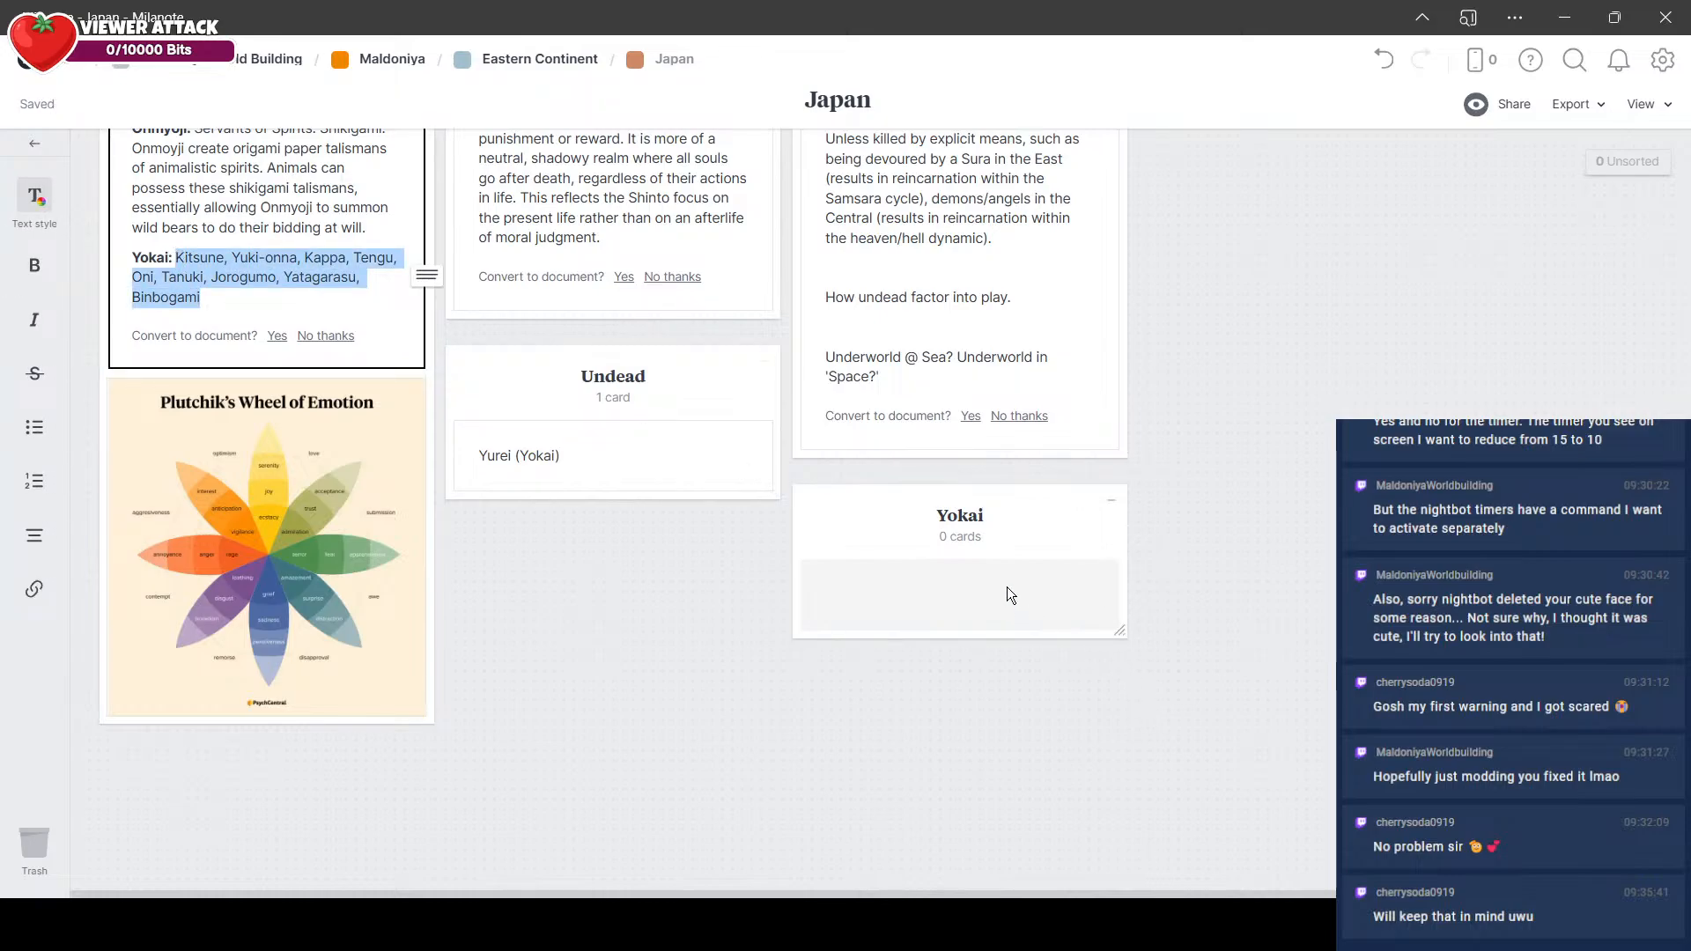
double_click(1008, 591)
text(Races o)
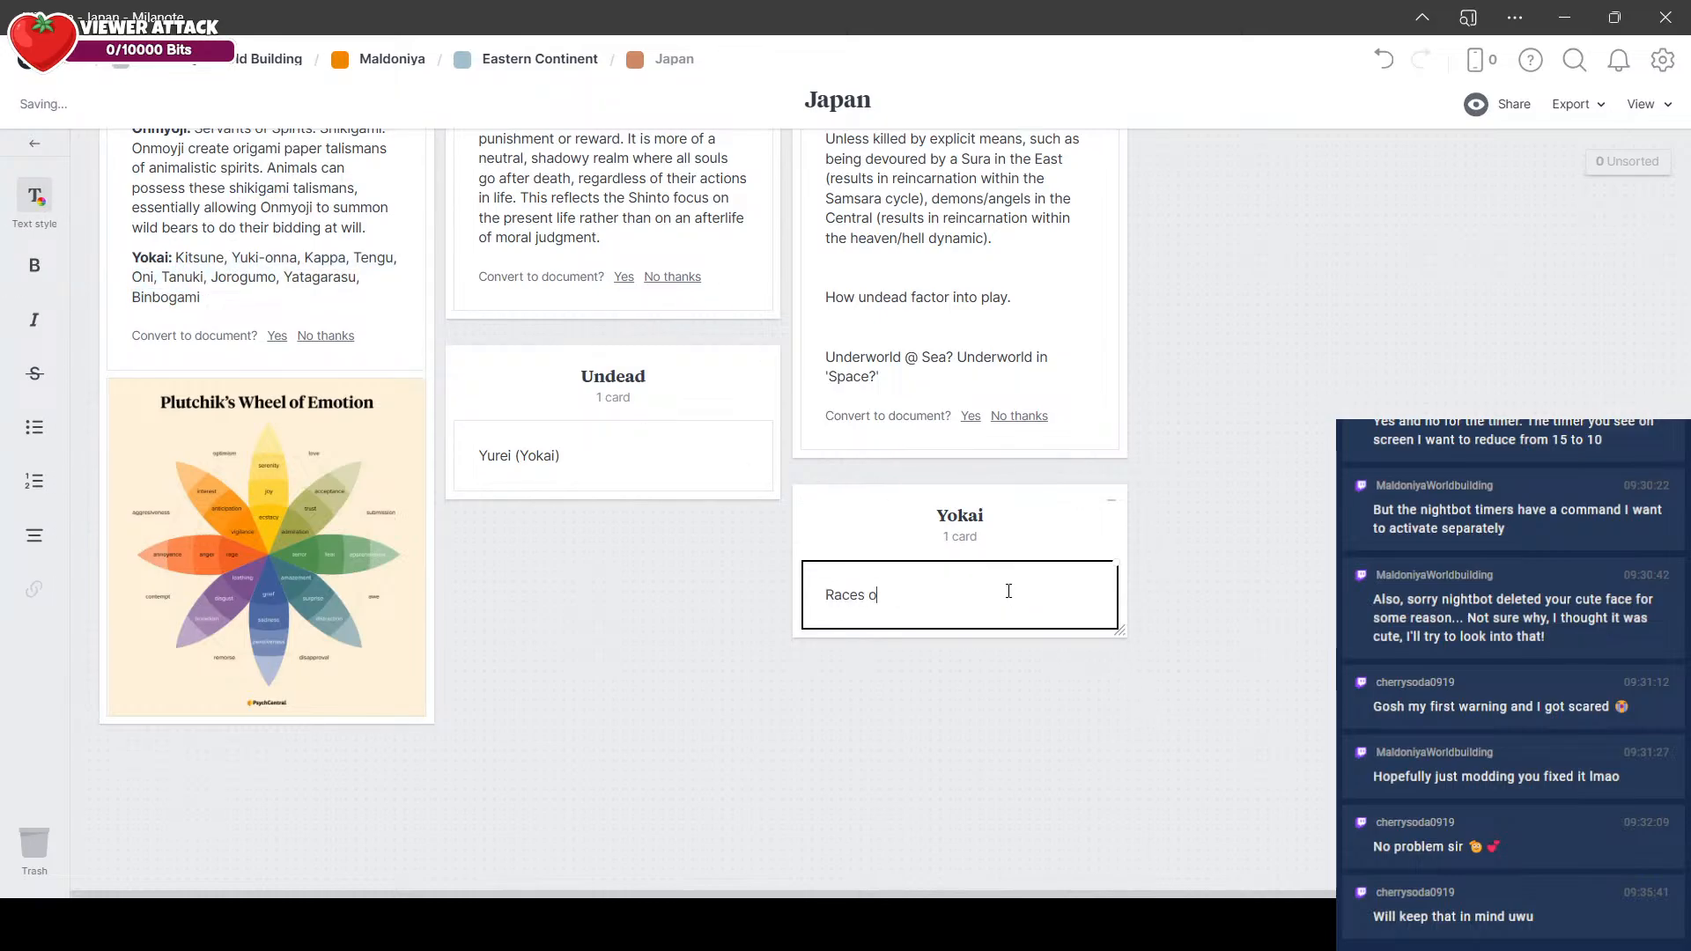
text(f Demons with unique seupernat)
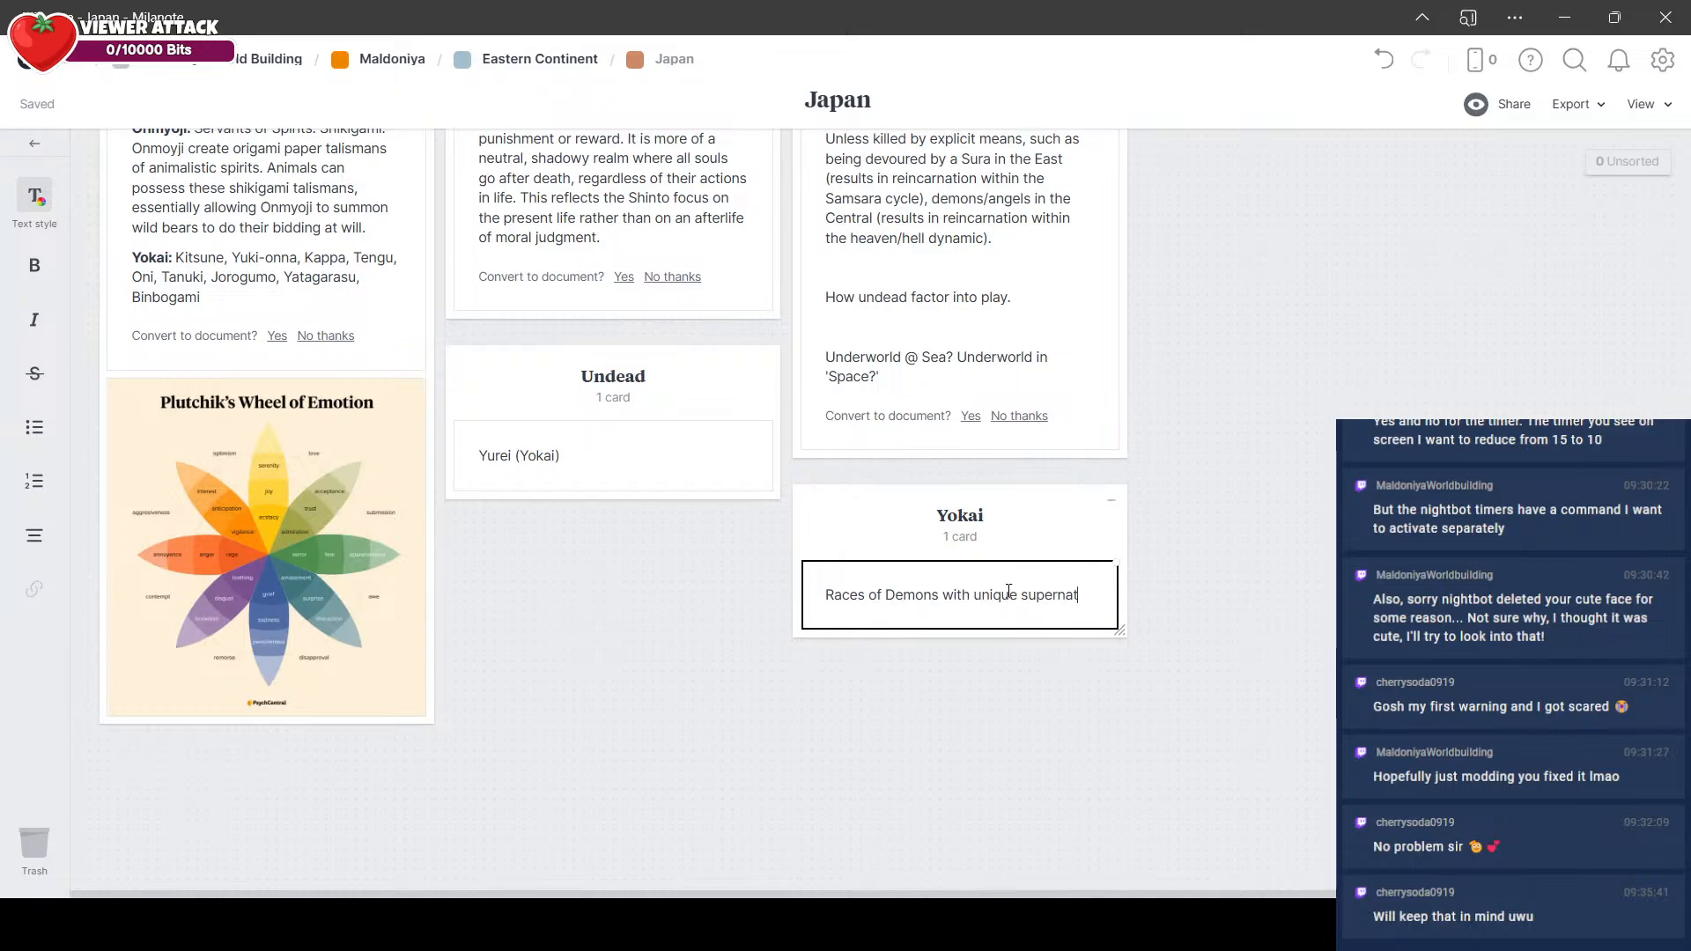
text(ural properties and powers)
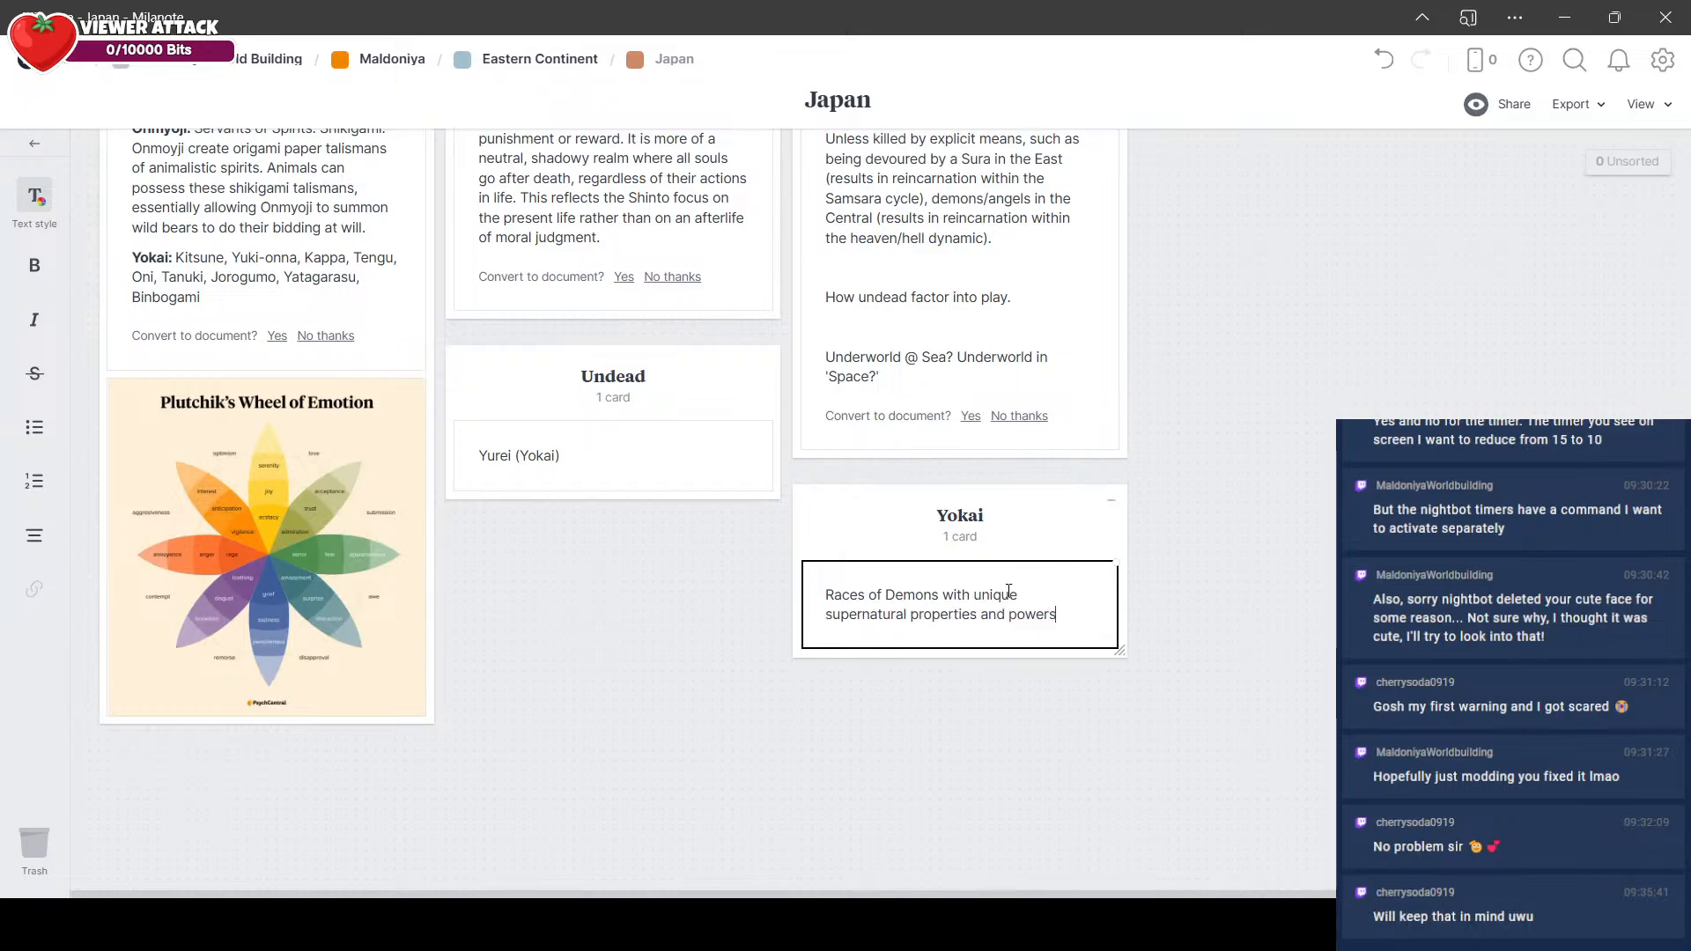
key(Return)
key(ctrl+v)
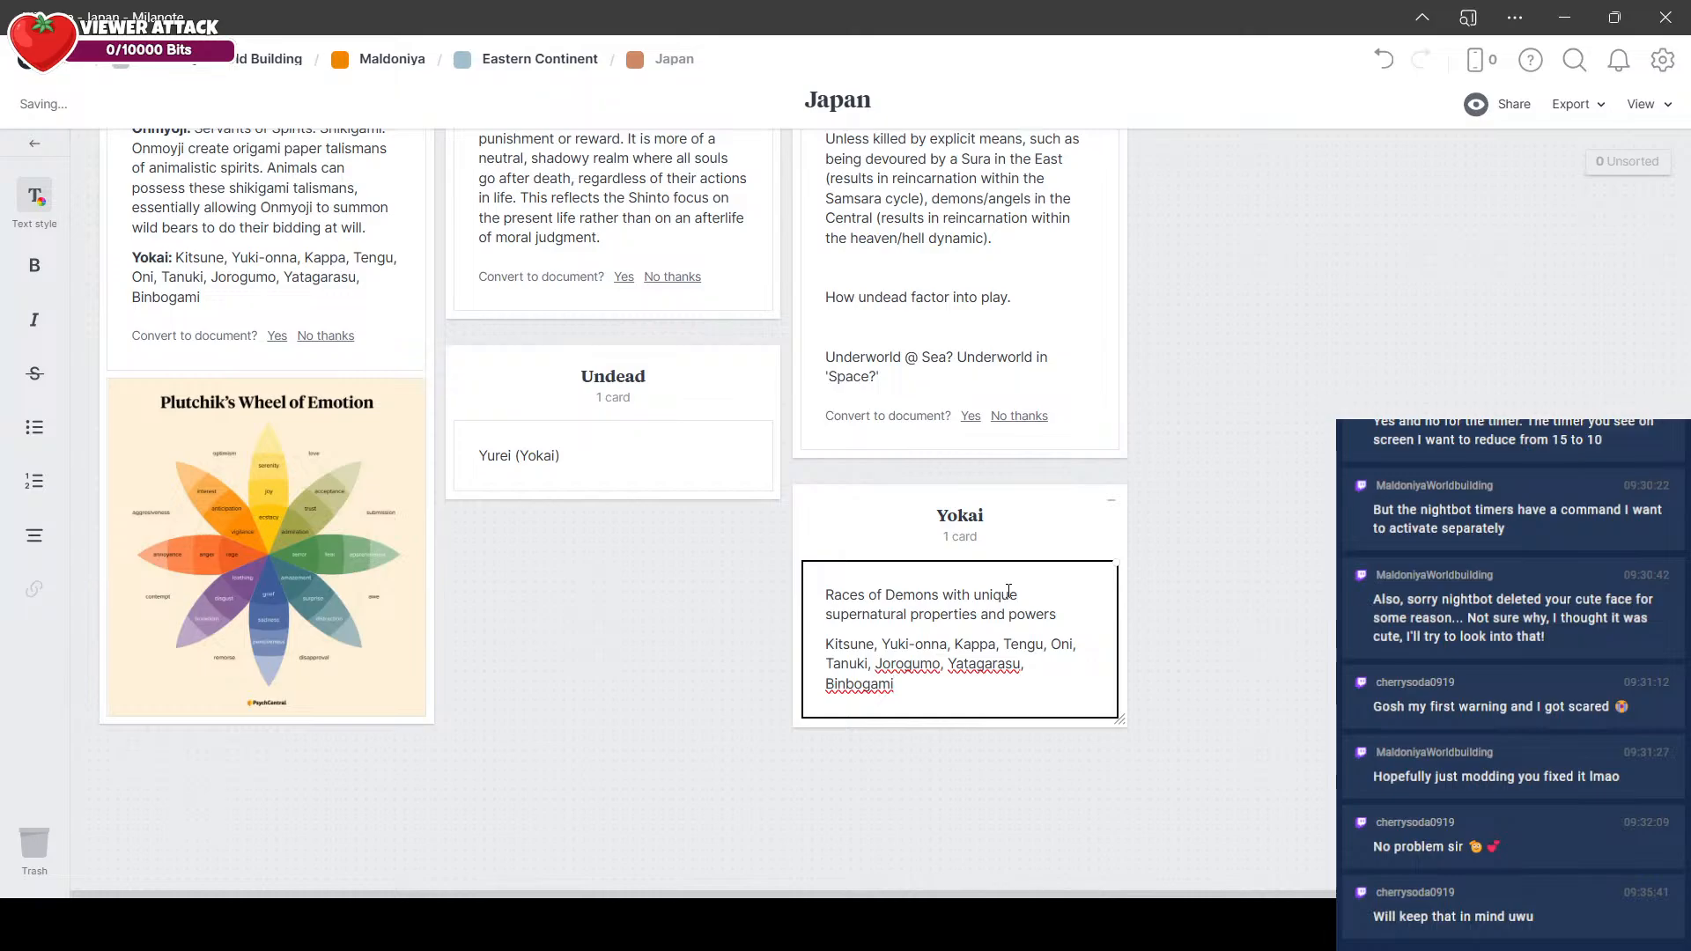
click(669, 650)
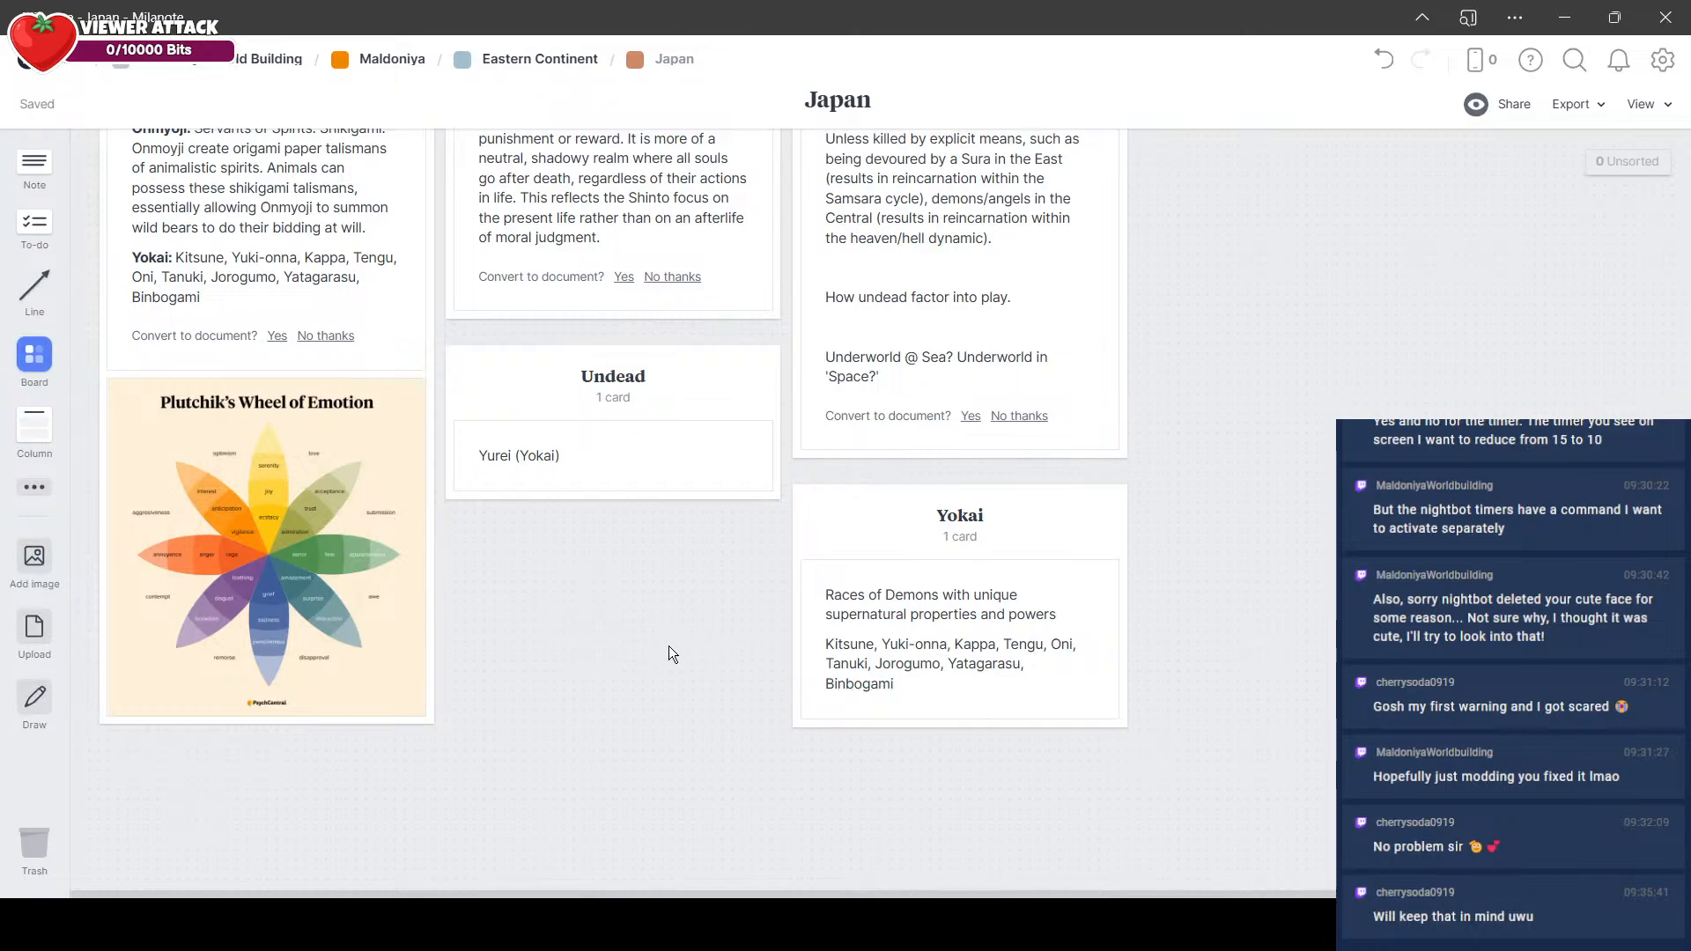
Step: Remove "Yatagarasu" and "Binbogami" from the list in the Yokai column's note, ending it at "Jorogumo"
click(974, 671)
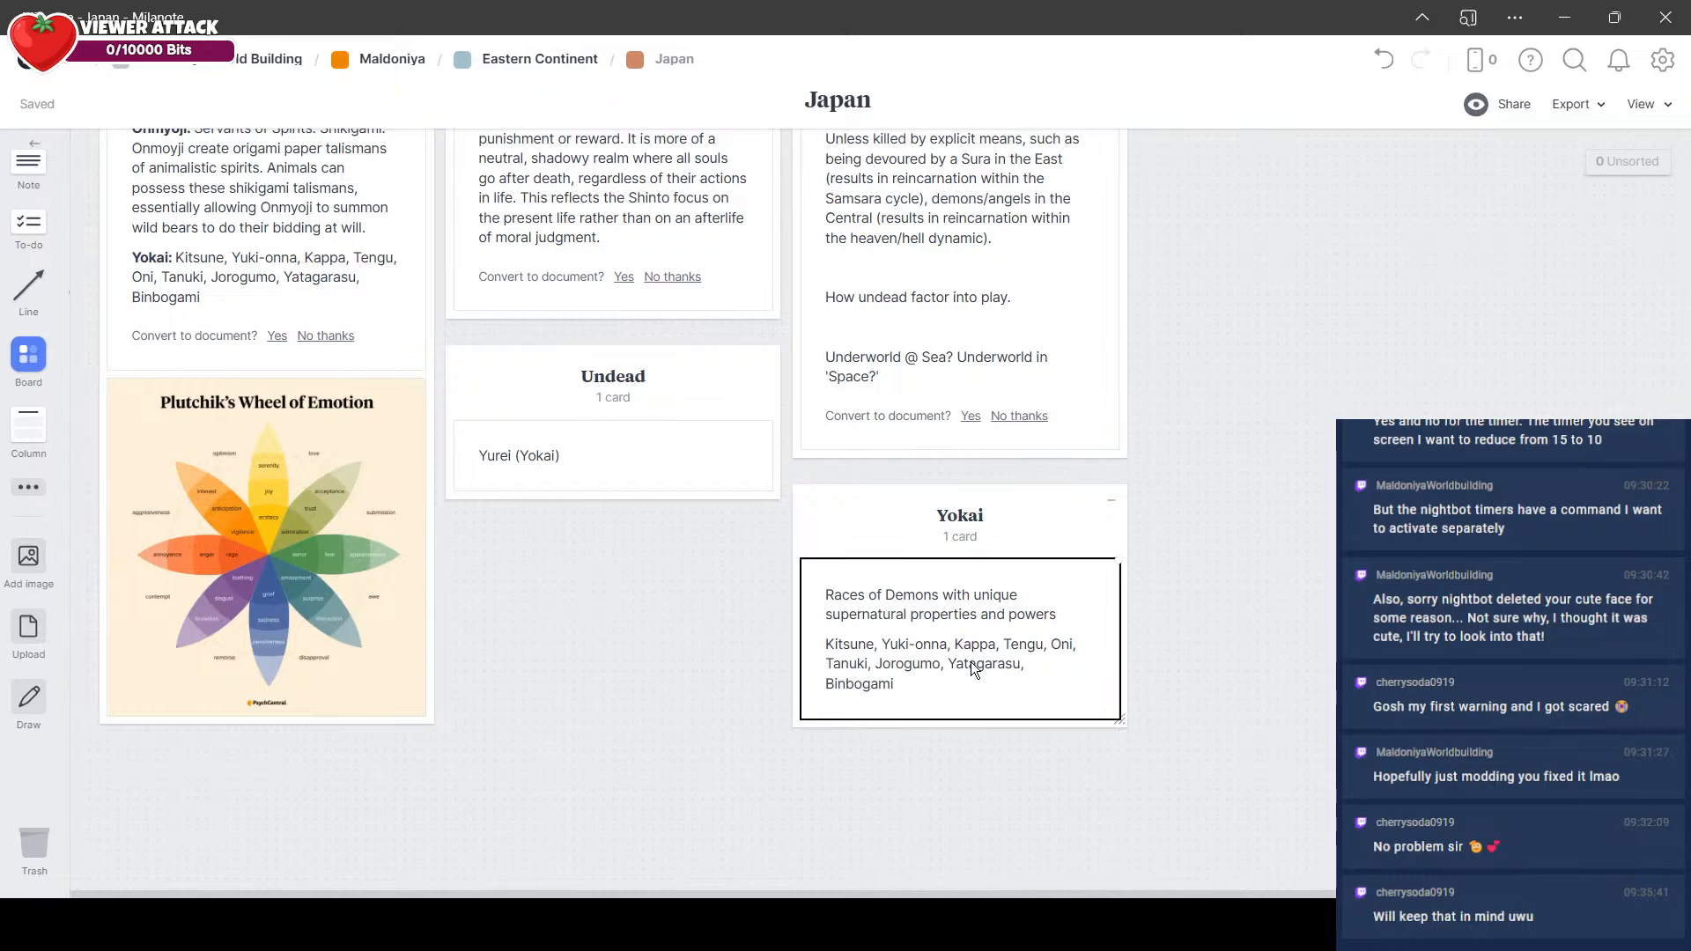
drag(1034, 698, 960, 666)
key(BackSpace)
key(BackSpace)
key(BackSpace)
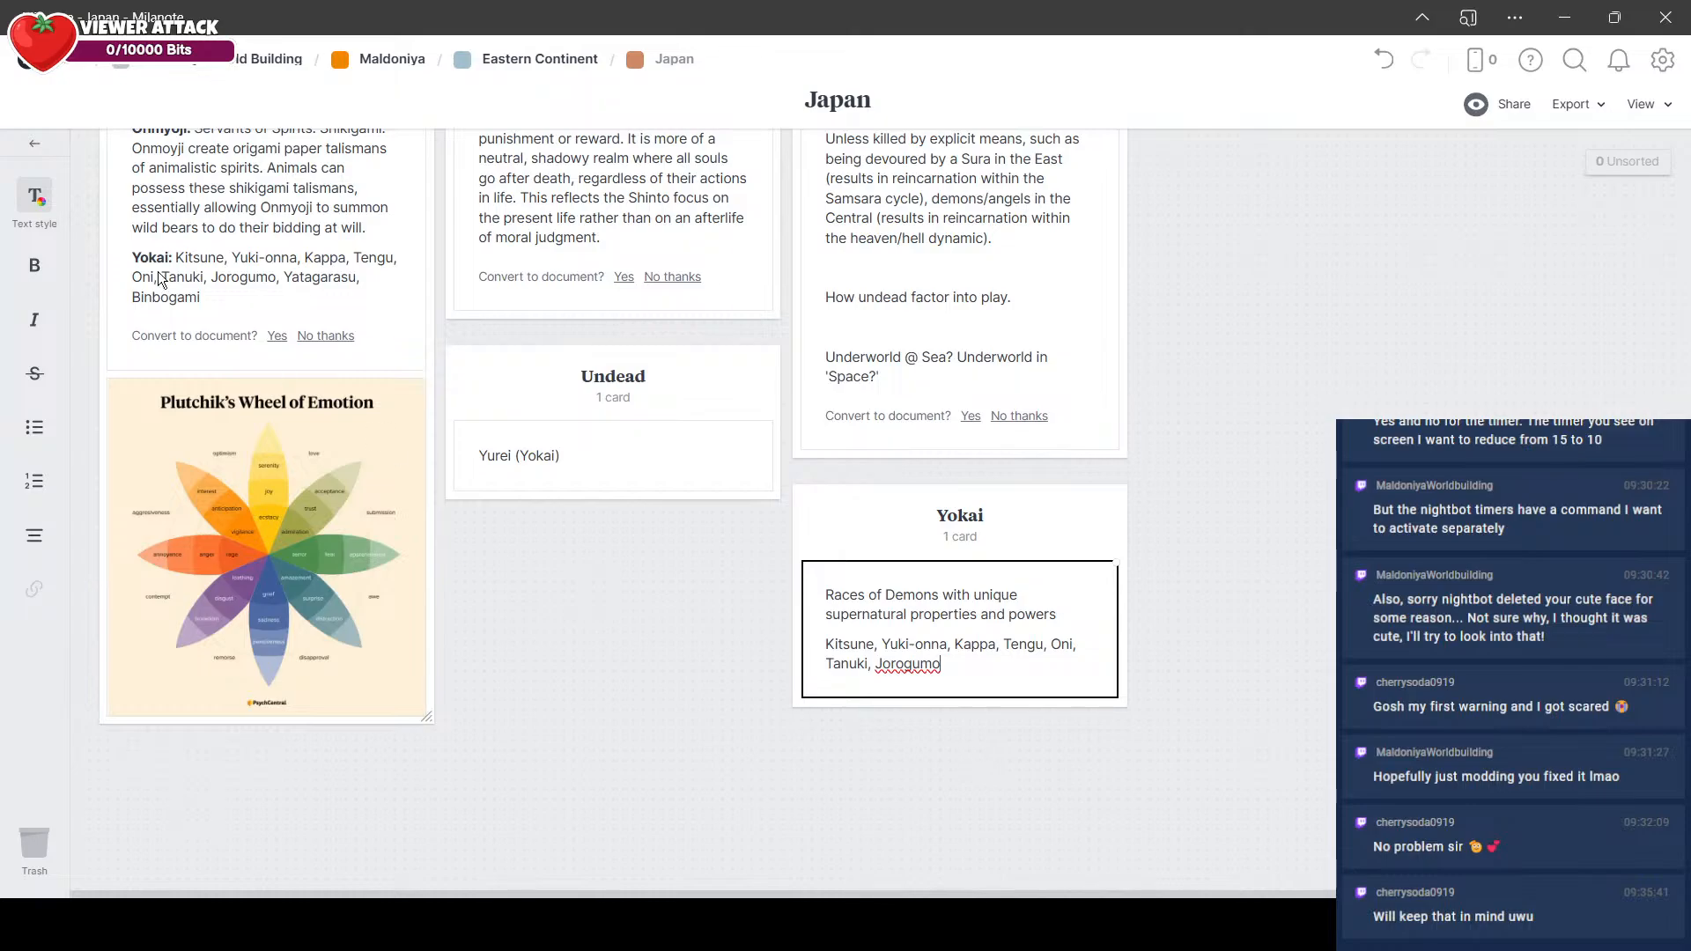
Step: Try removing "Yatagarasu," from the Yokai entry in the classes note, and undo the removal
click(347, 288)
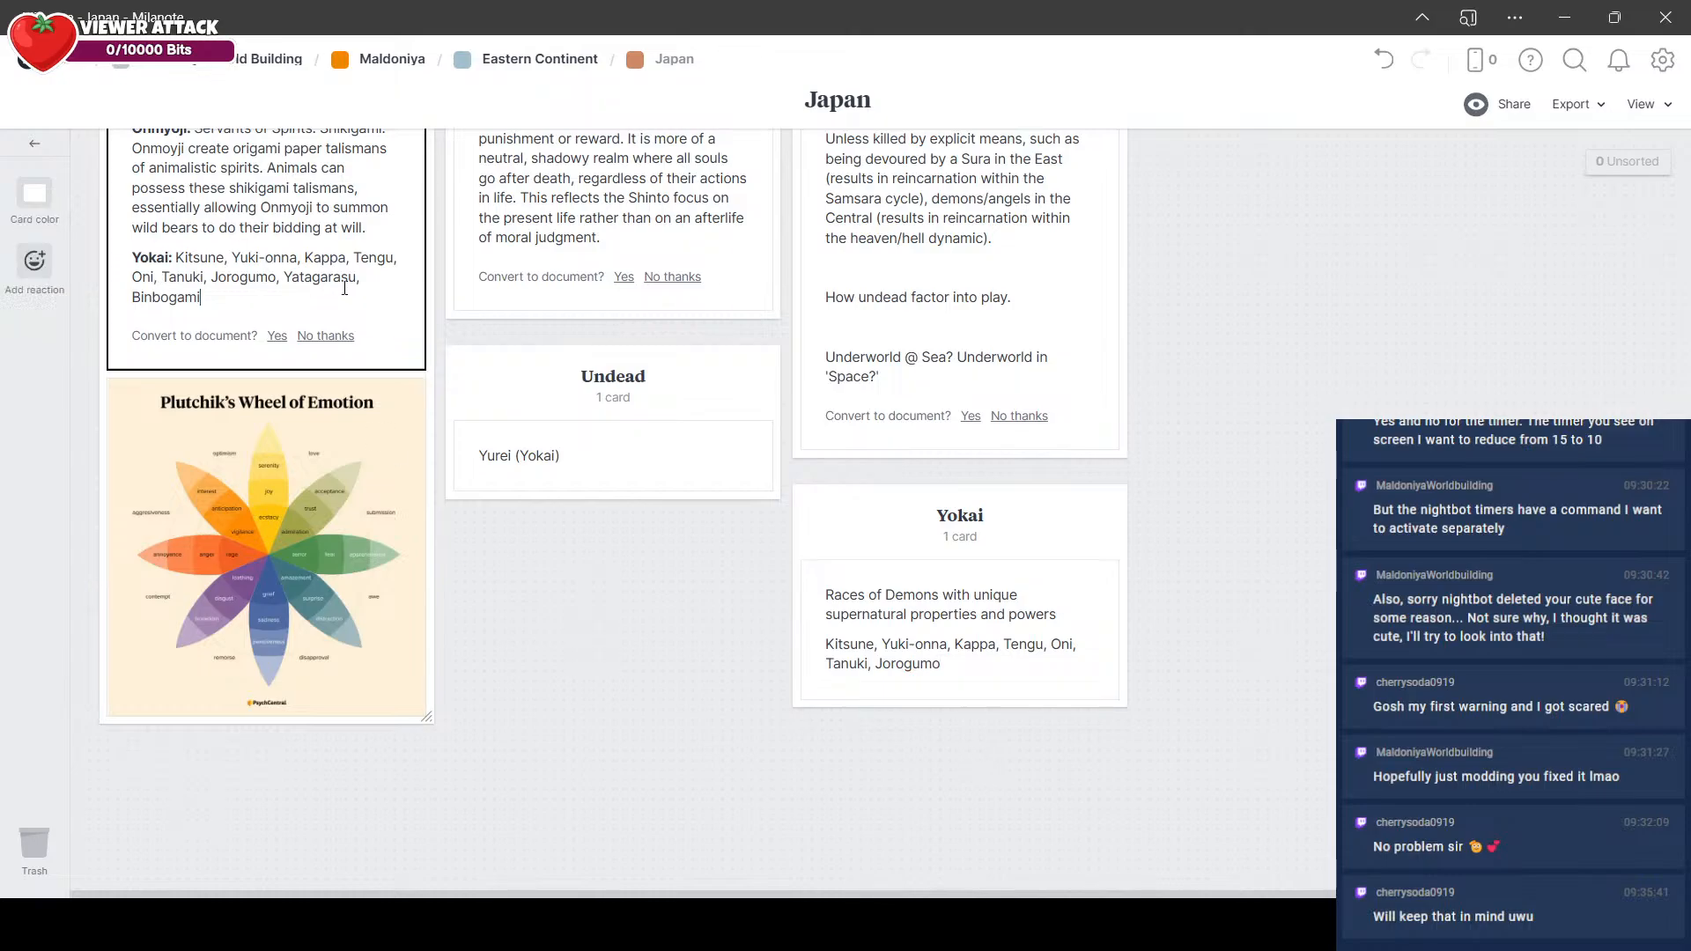
drag(284, 278, 362, 279)
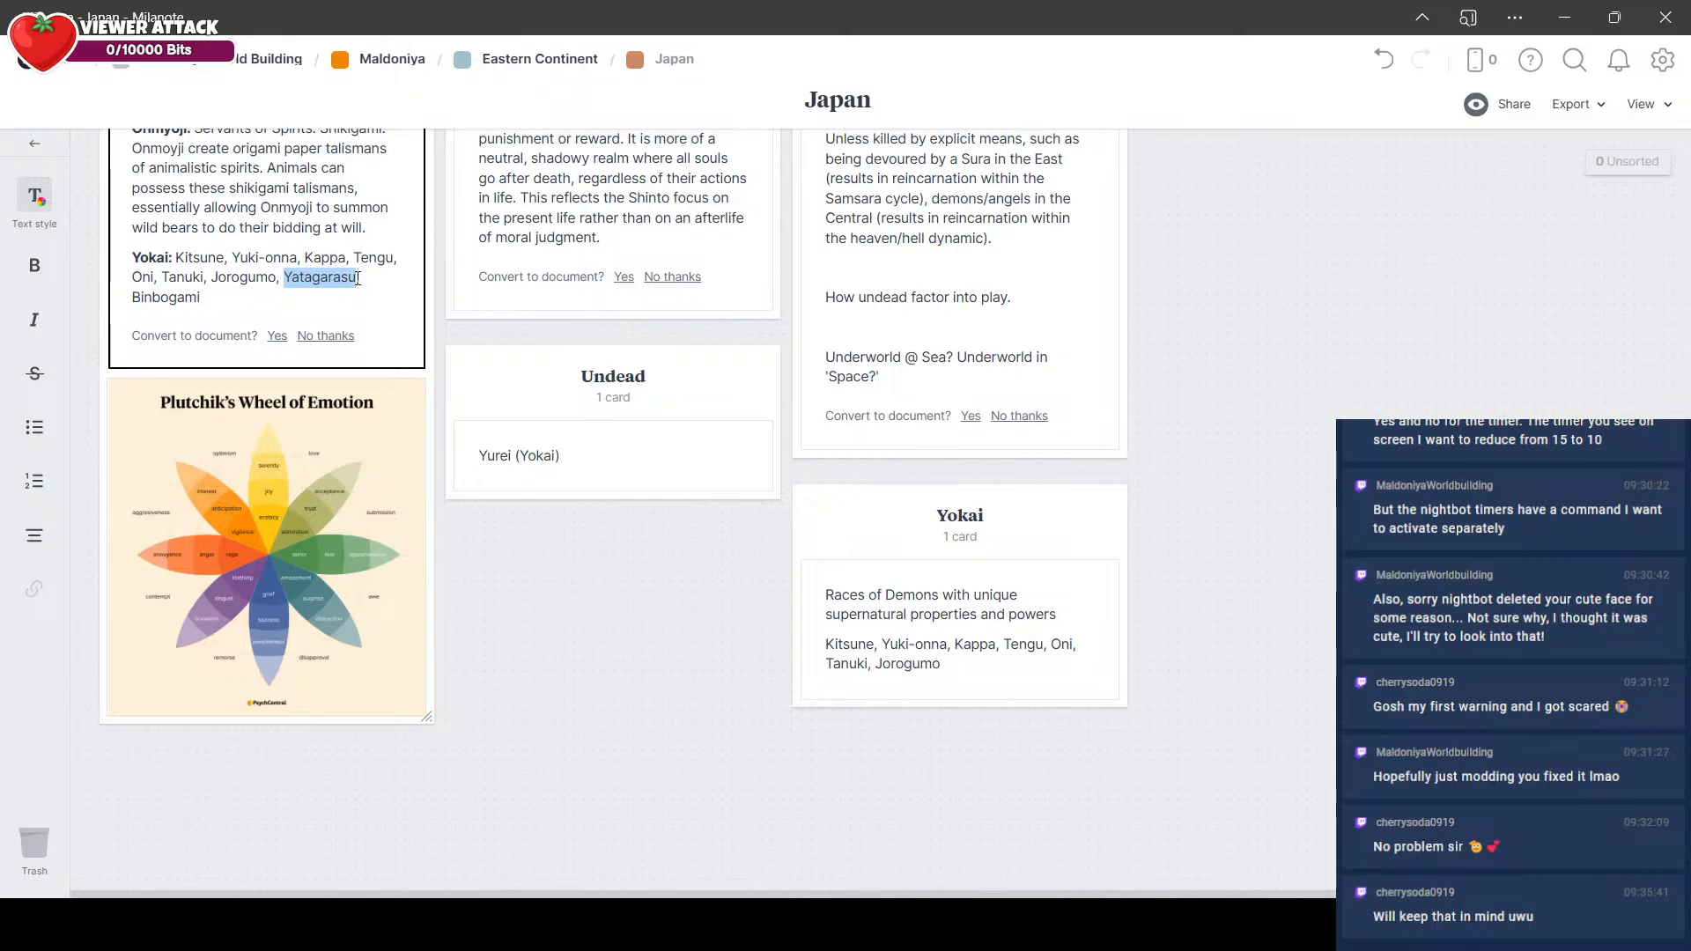
key(BackSpace)
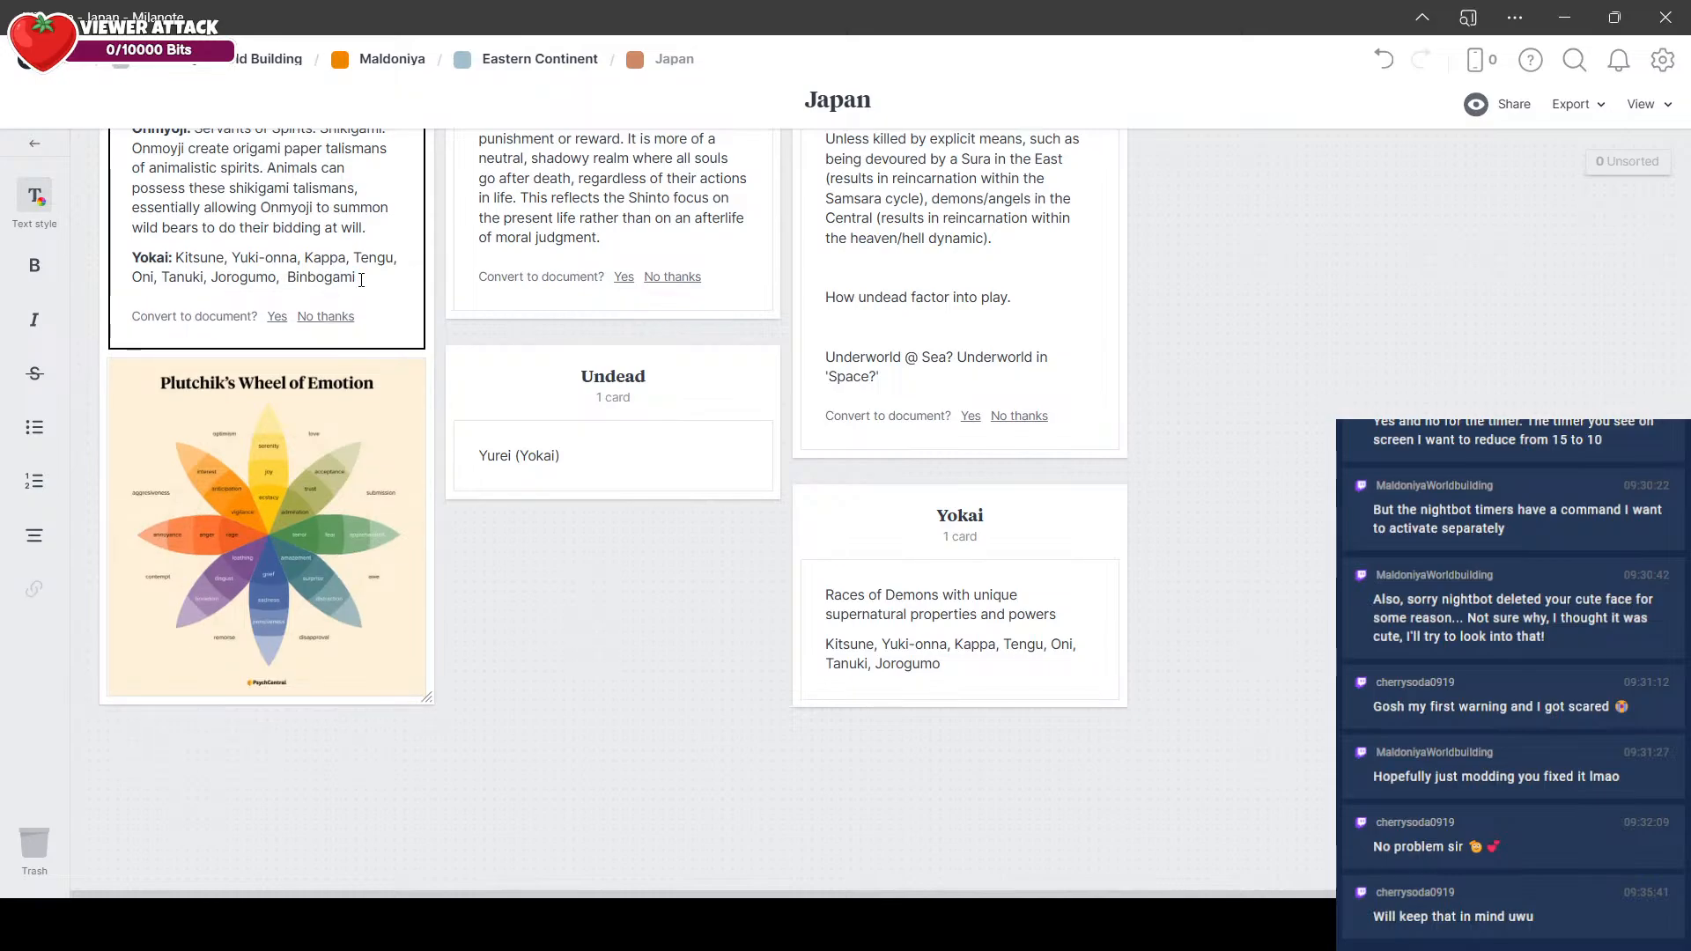
key(BackSpace)
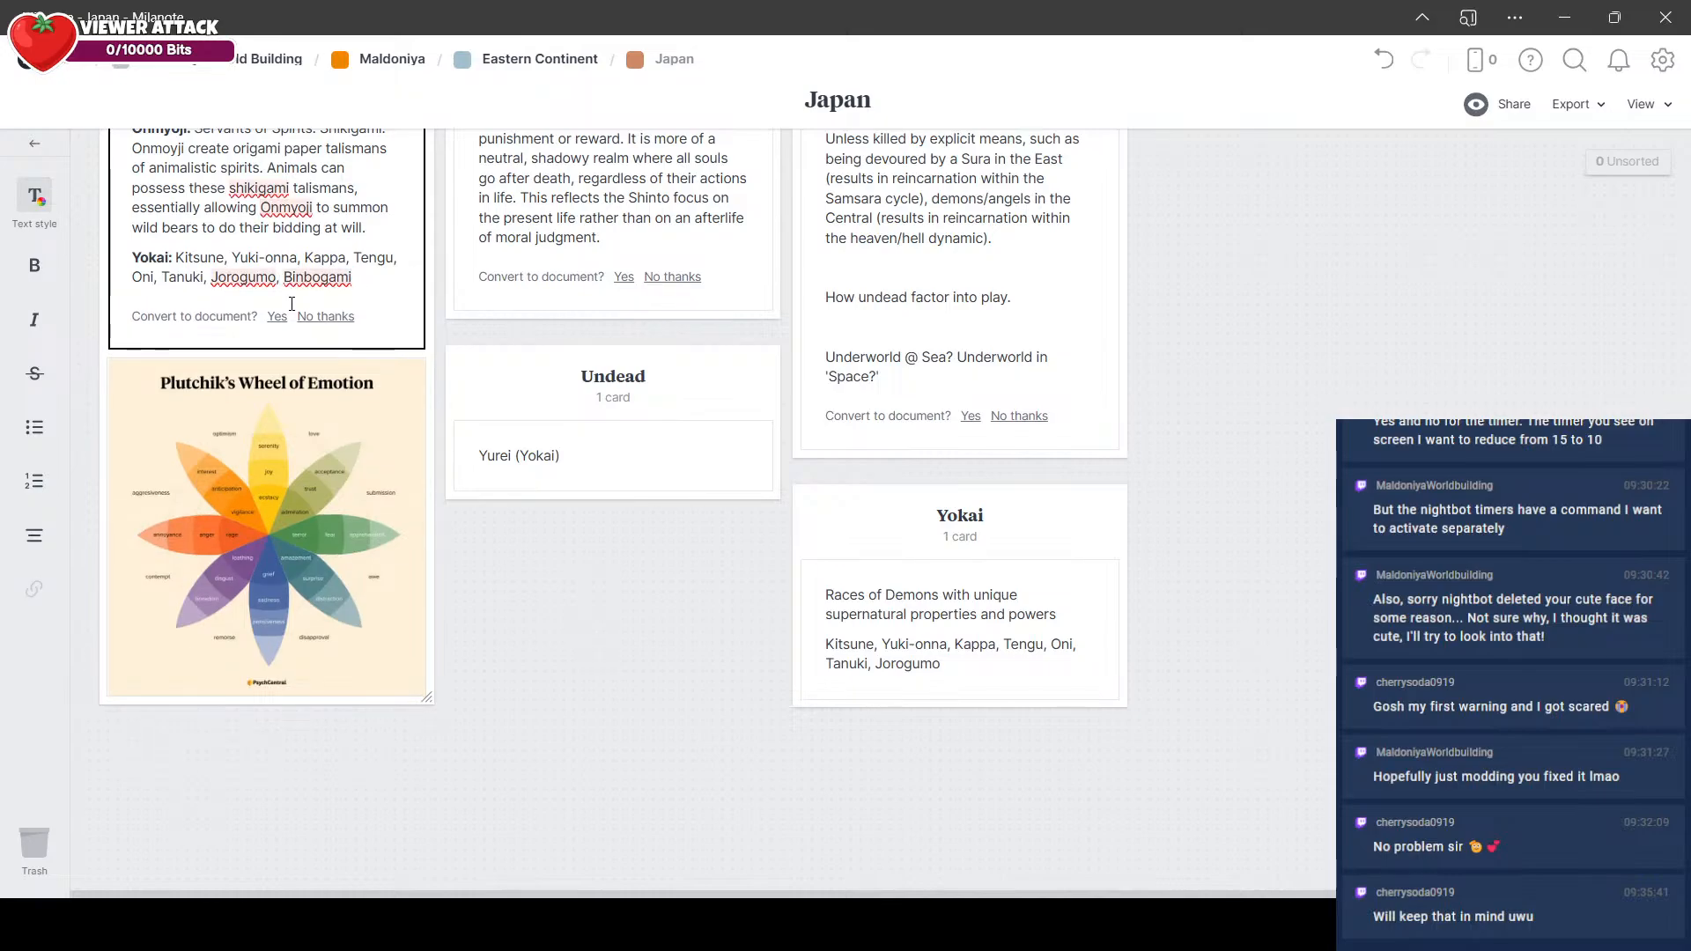
key(ctrl+z)
key(ctrl+z)
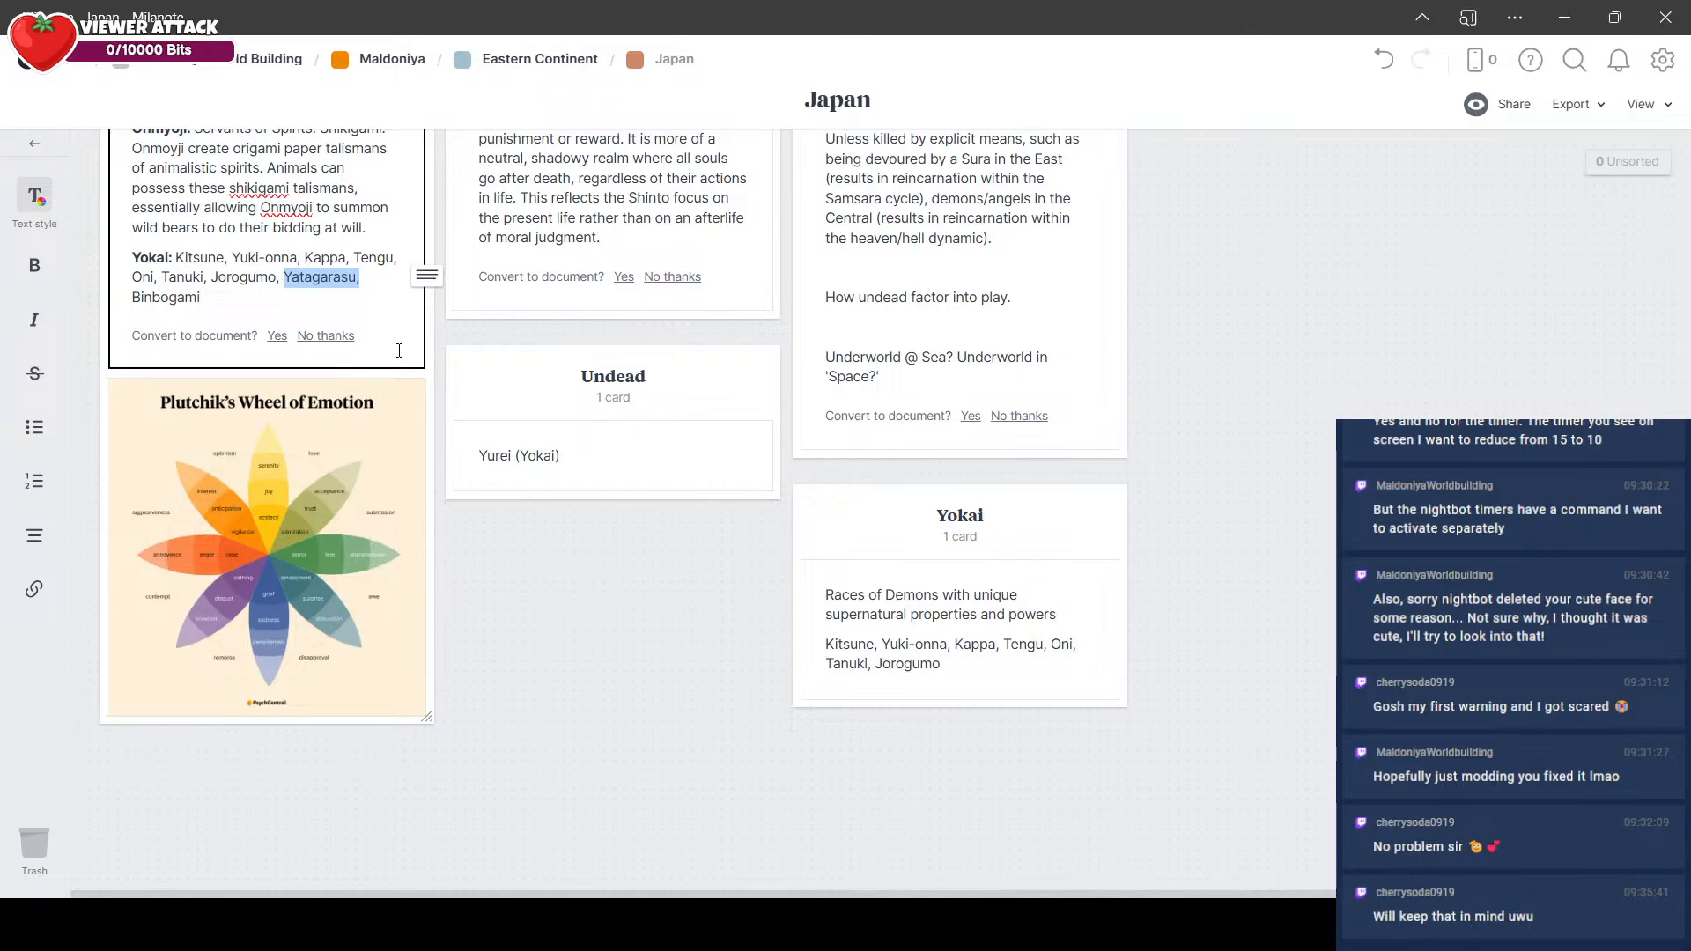
click(336, 317)
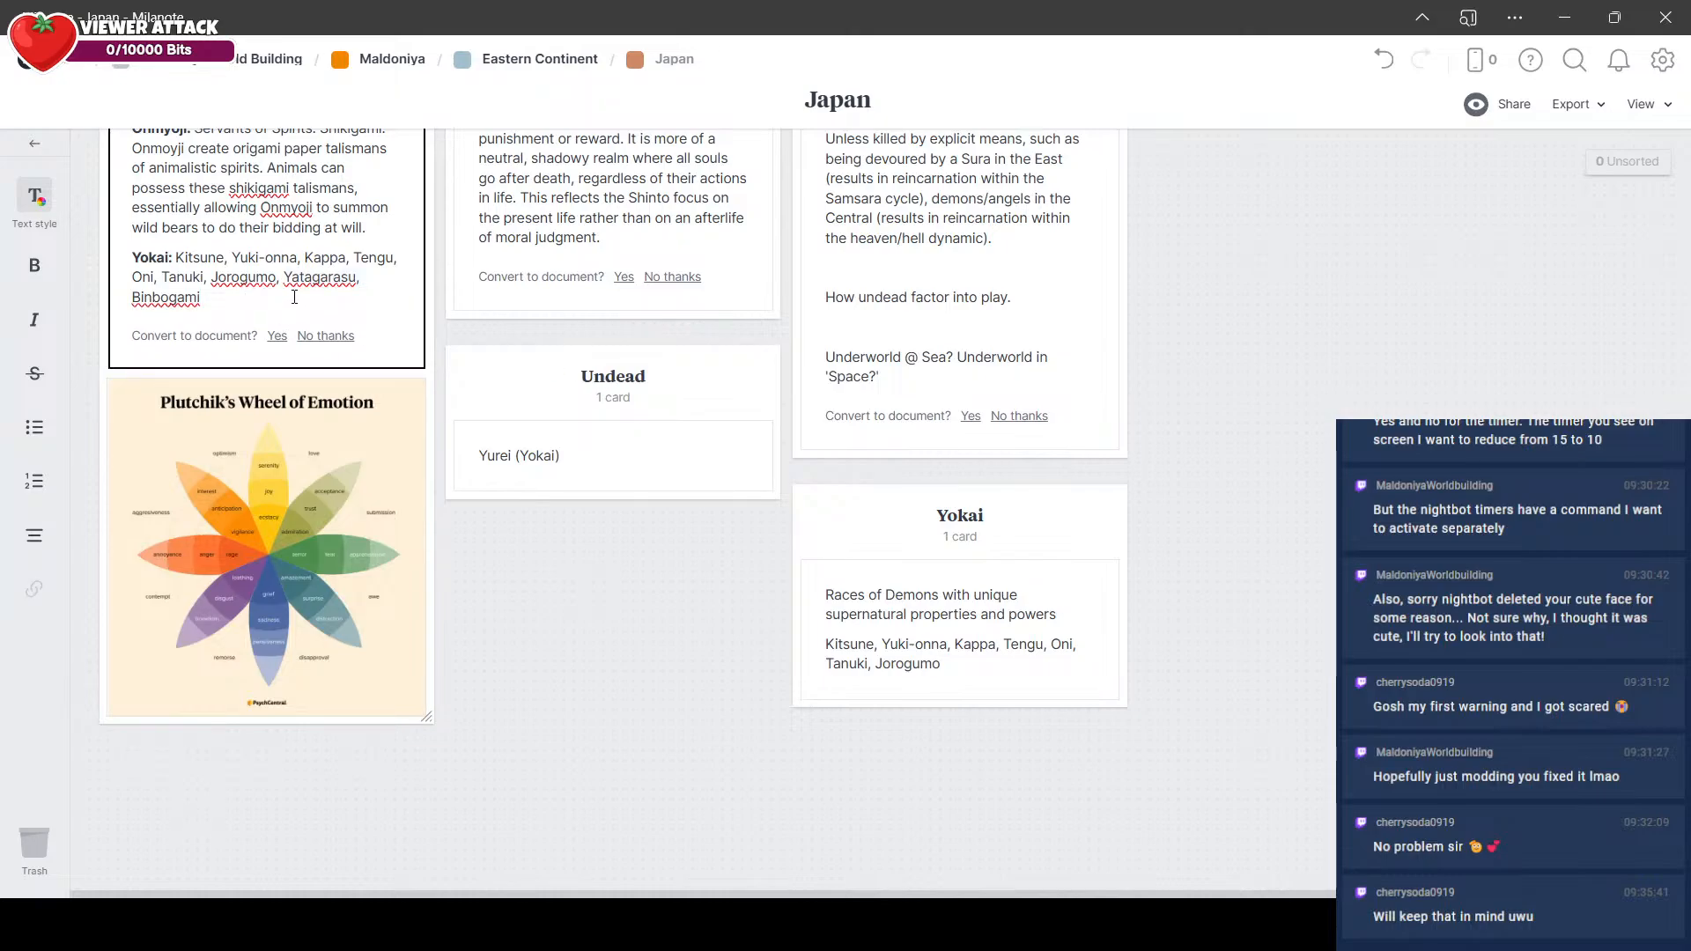
Step: Delete "Binbogami" and the comma before it from the Yokai entry in the classes note
click(157, 261)
double_click(233, 297)
key(BackSpace)
key(BackSpace)
key(BackSpace)
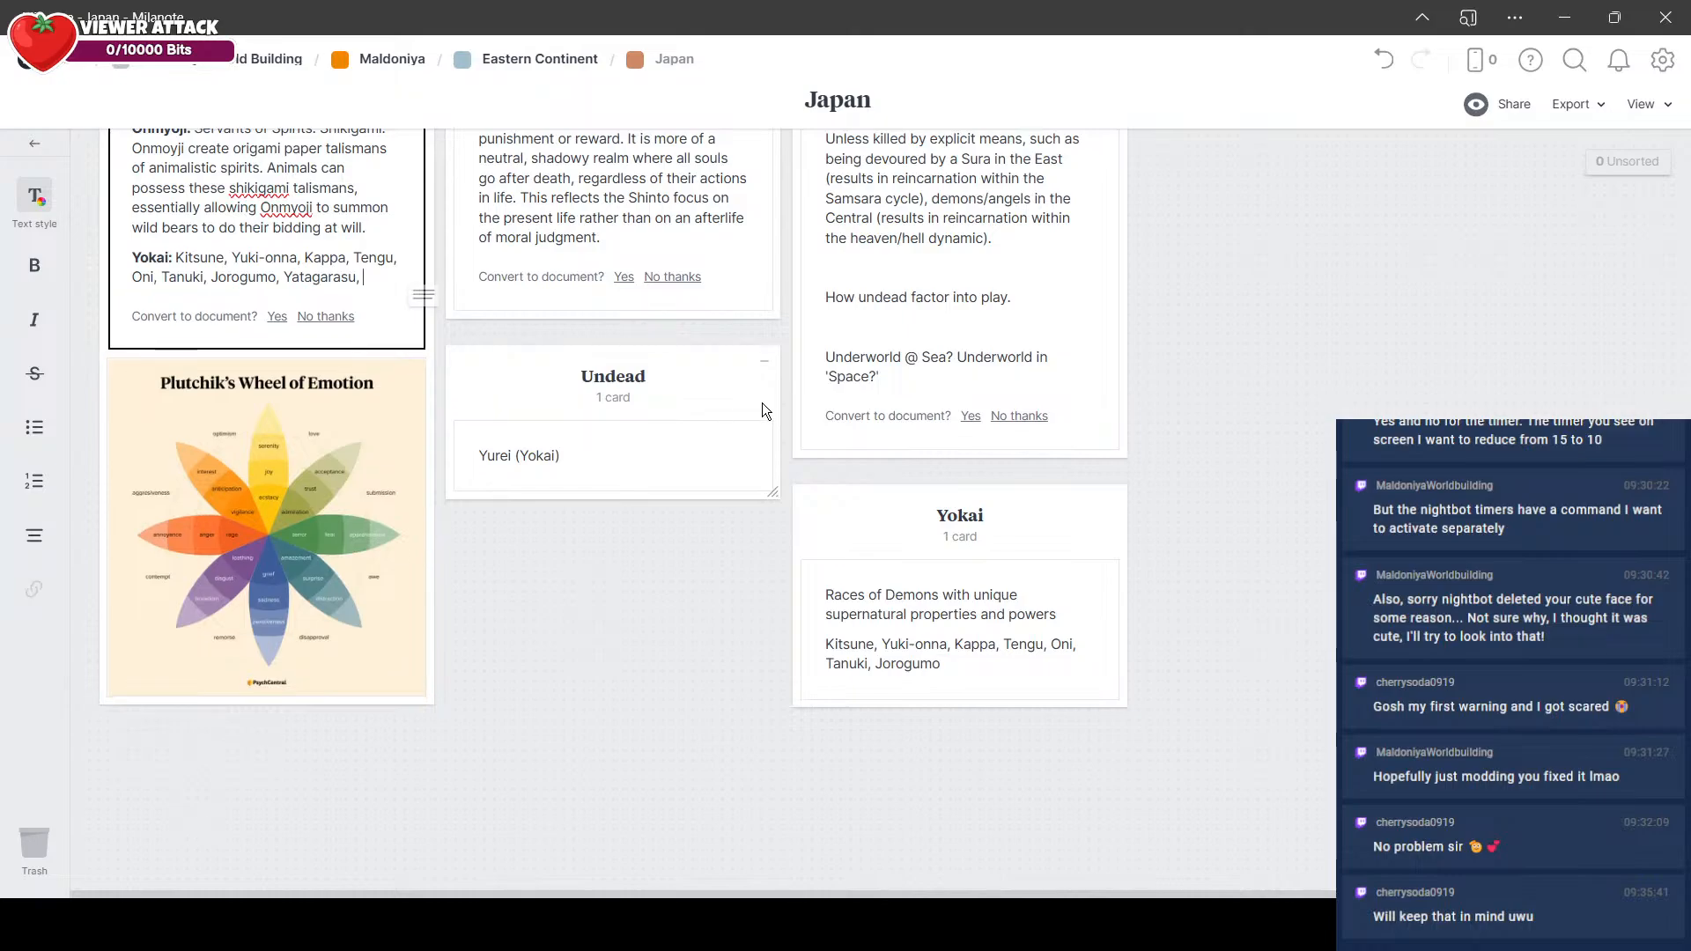
click(985, 654)
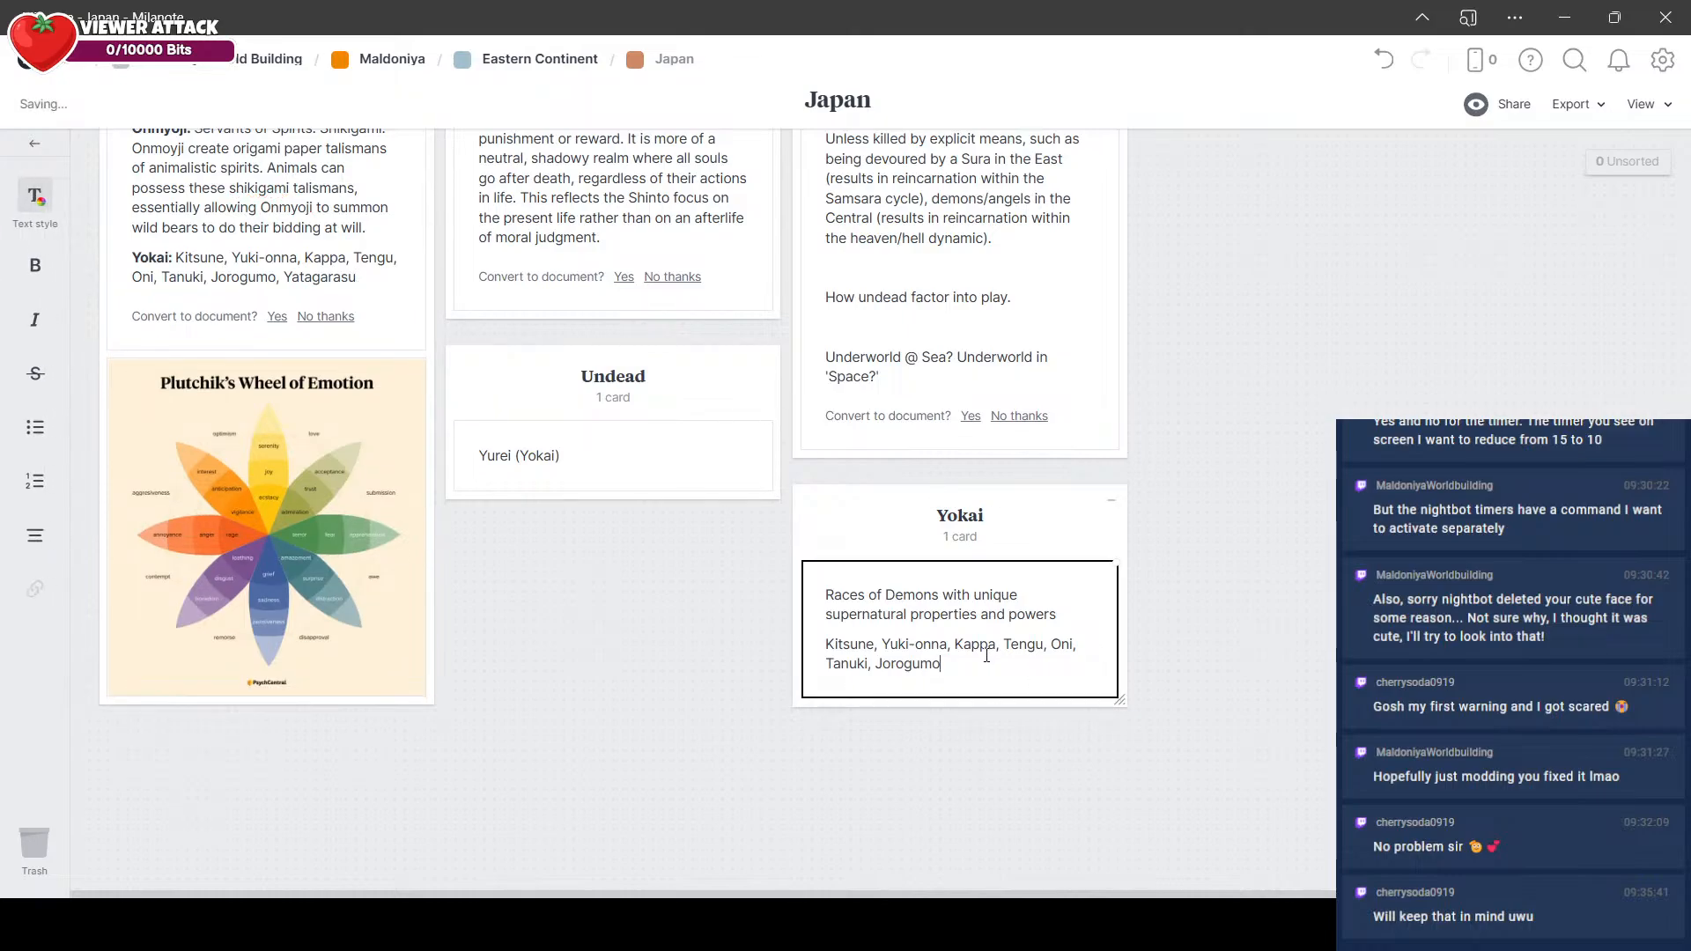
Step: Append "Yatagarasu" and "Binbogami", separated by commas, to the creature list in the Yokai column's note
text(, Yataga)
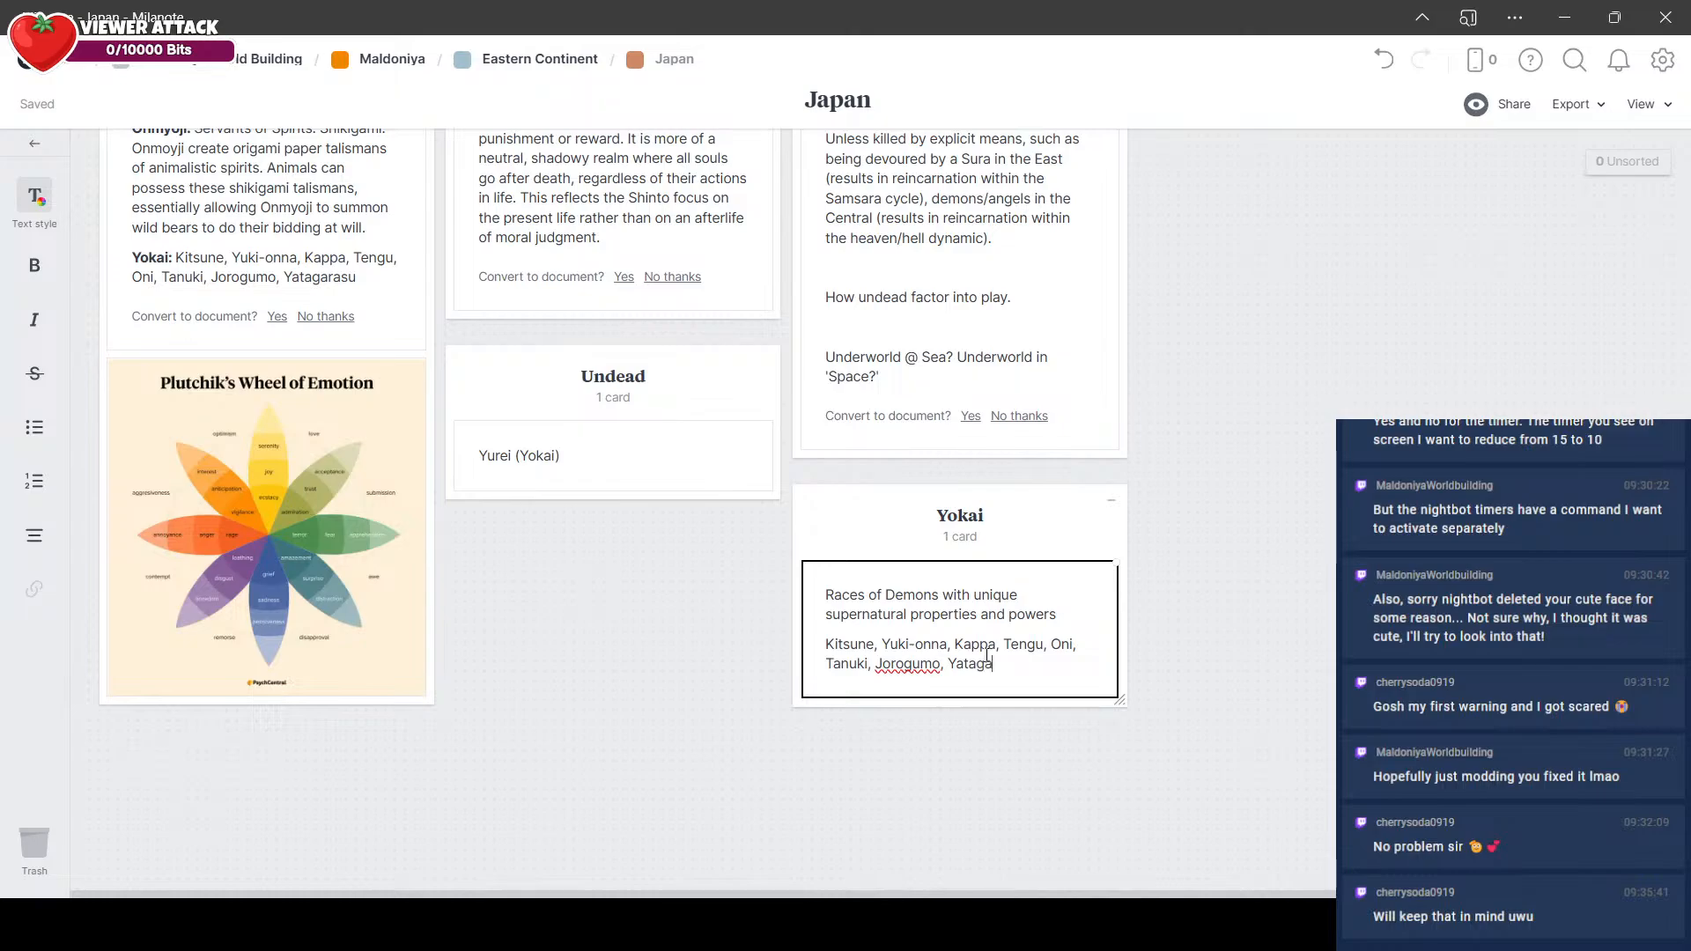
text(rasu)
click(613, 594)
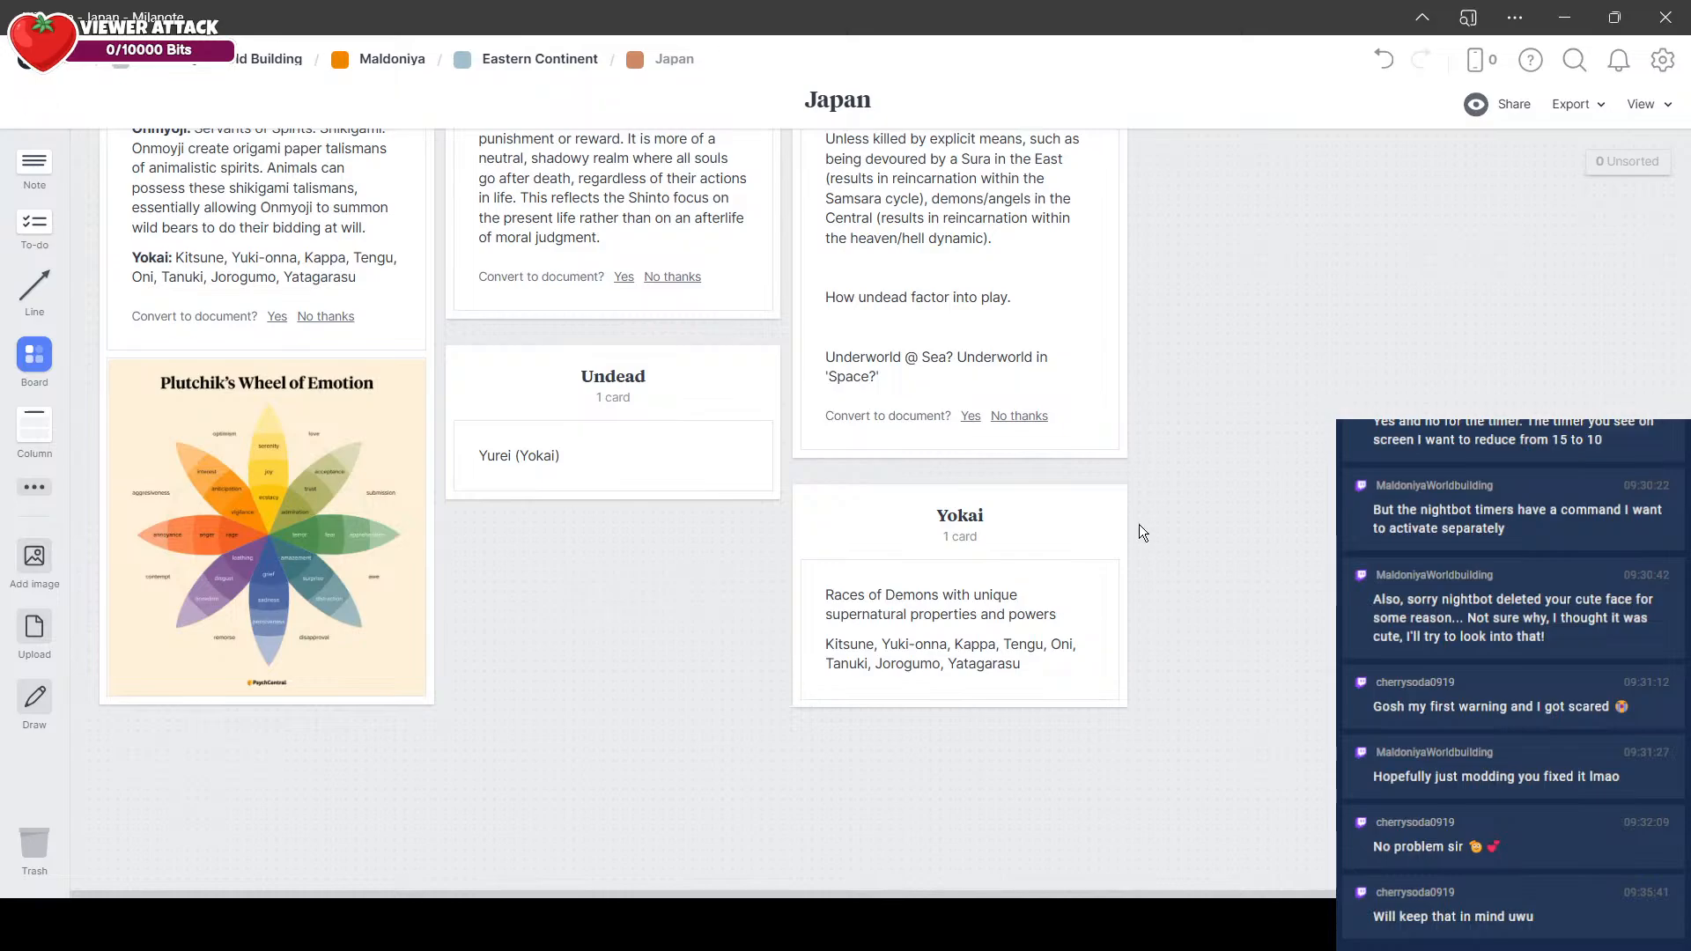
click(1050, 644)
text(, Binbogami)
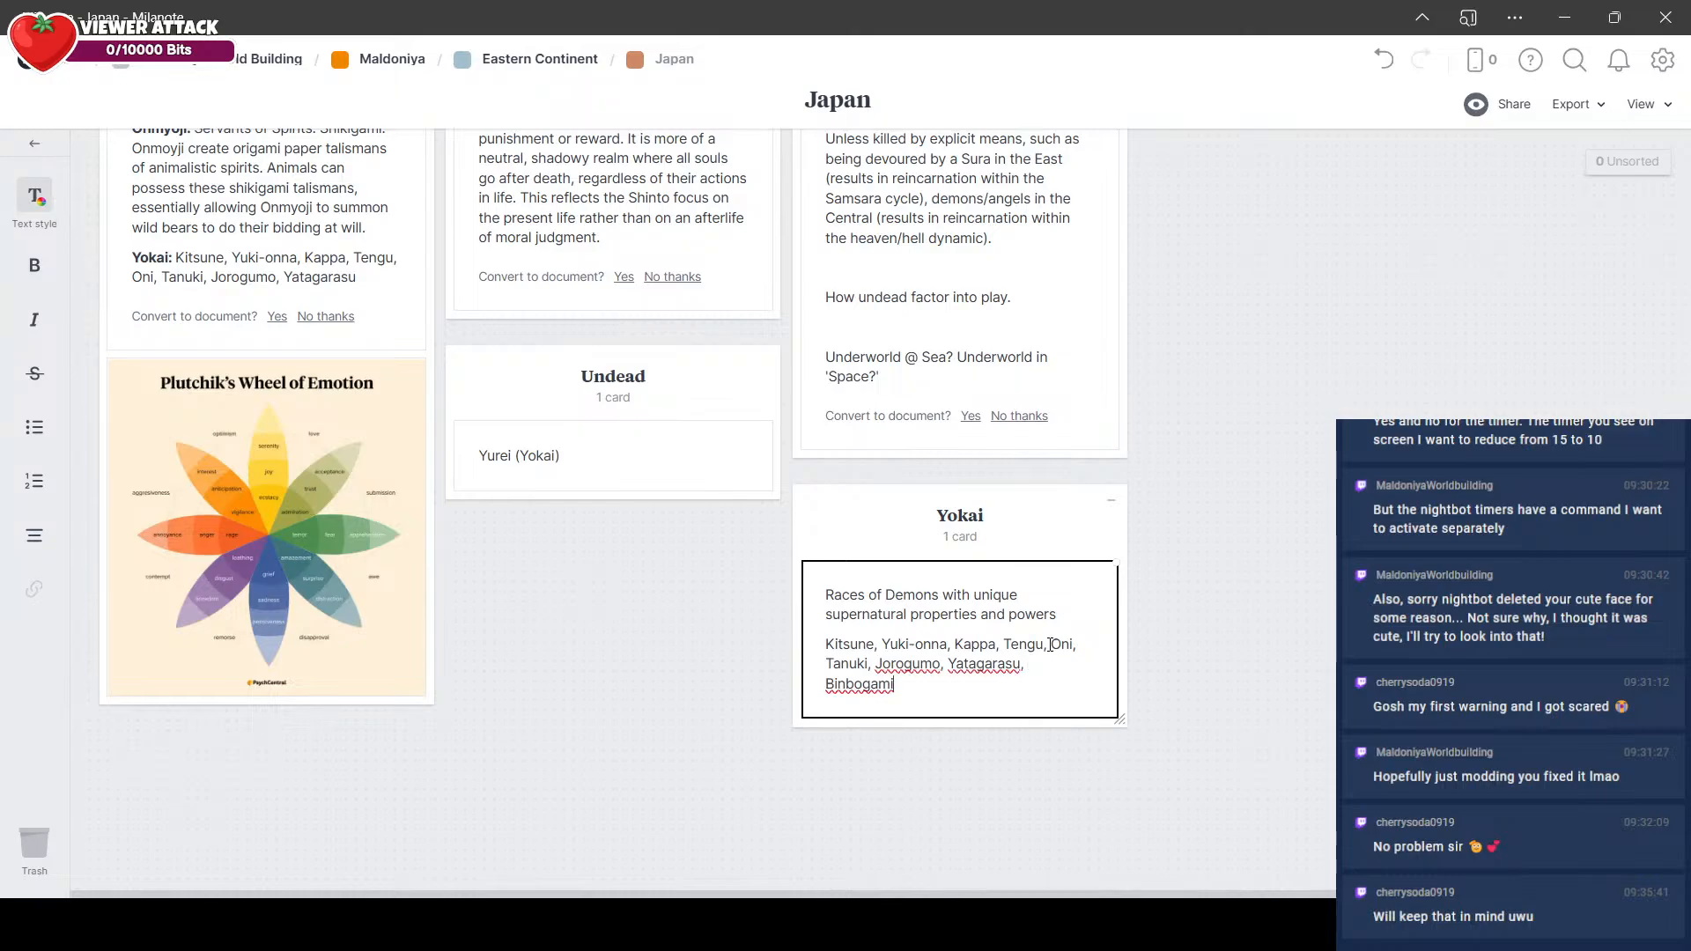
Step: Copy "Binbogami" from the Yokai column's note and append it after a comma to the Yokai entry in the classes note
double_click(859, 685)
key(ctrl+c)
click(356, 282)
text(,)
key(ctrl+v)
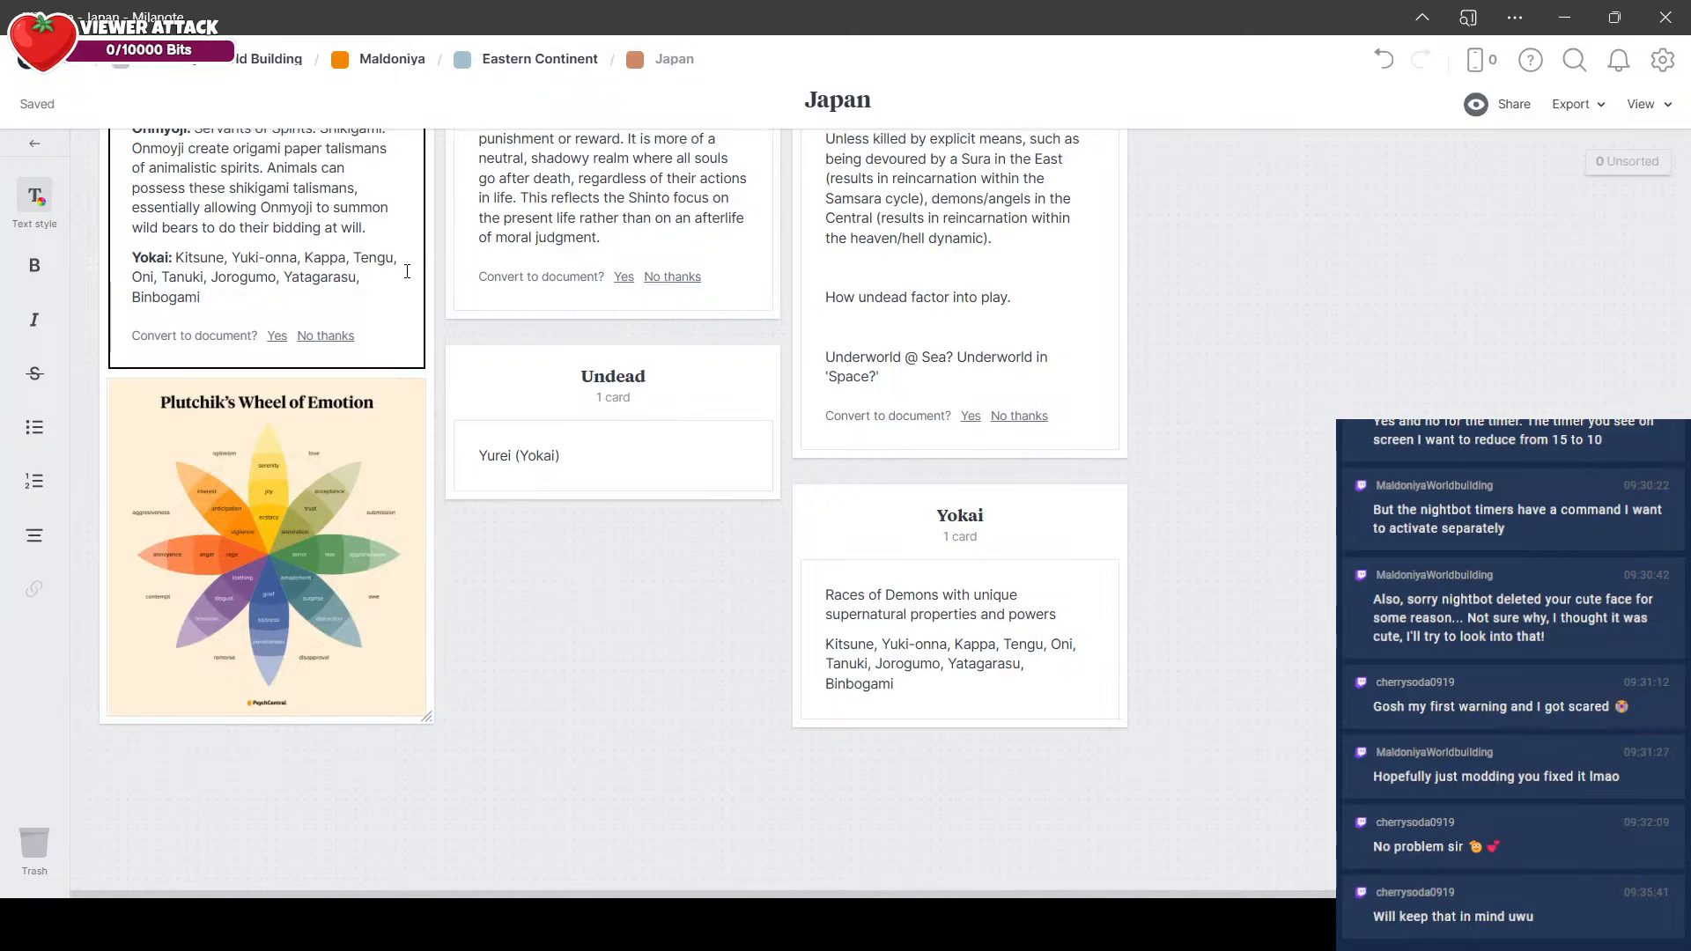
click(574, 588)
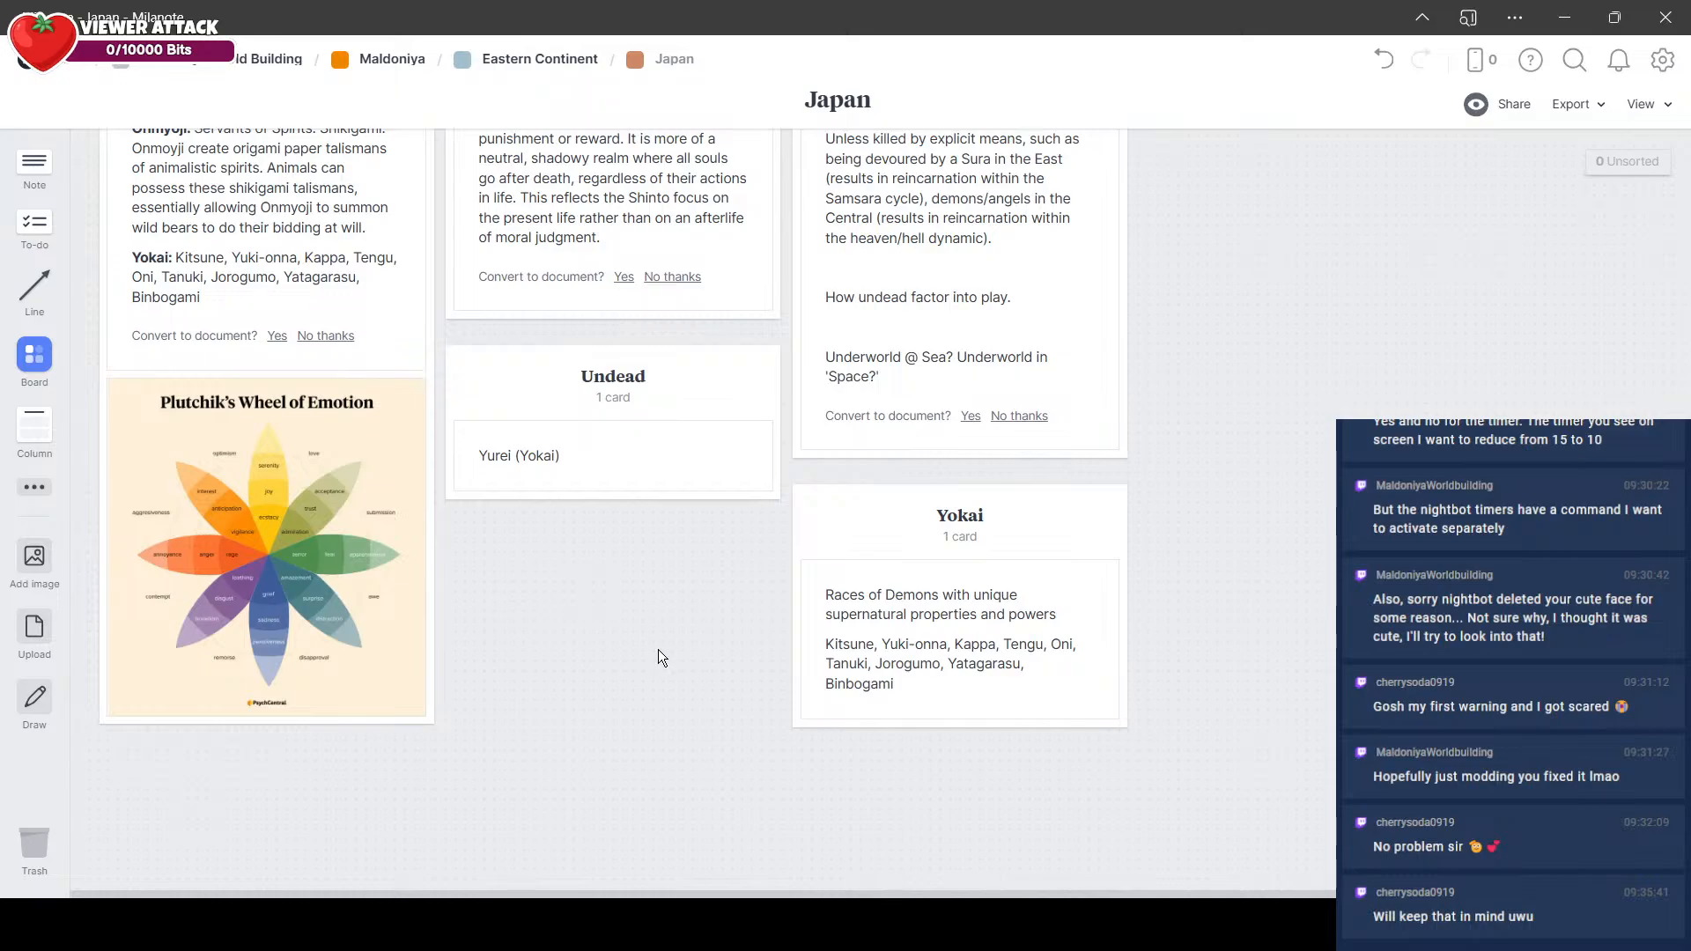
Step: Go back to the Eastern Continent board, open the China board and add a column titled "Brainstorming"
scroll(658, 650, up, 10)
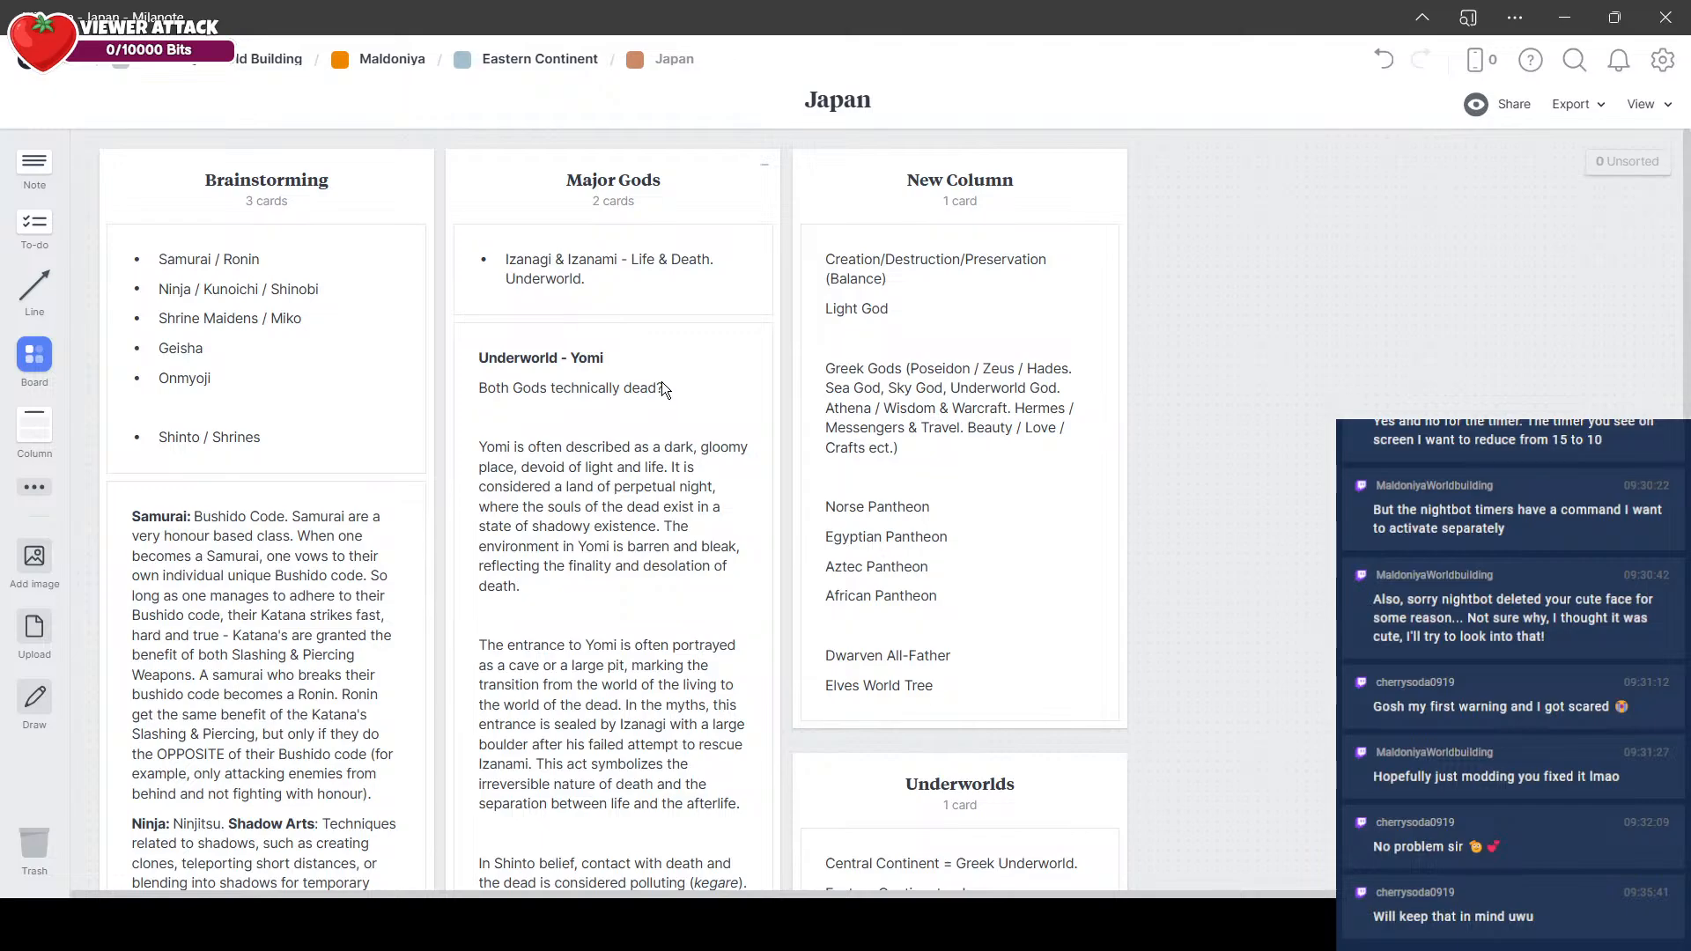
click(571, 64)
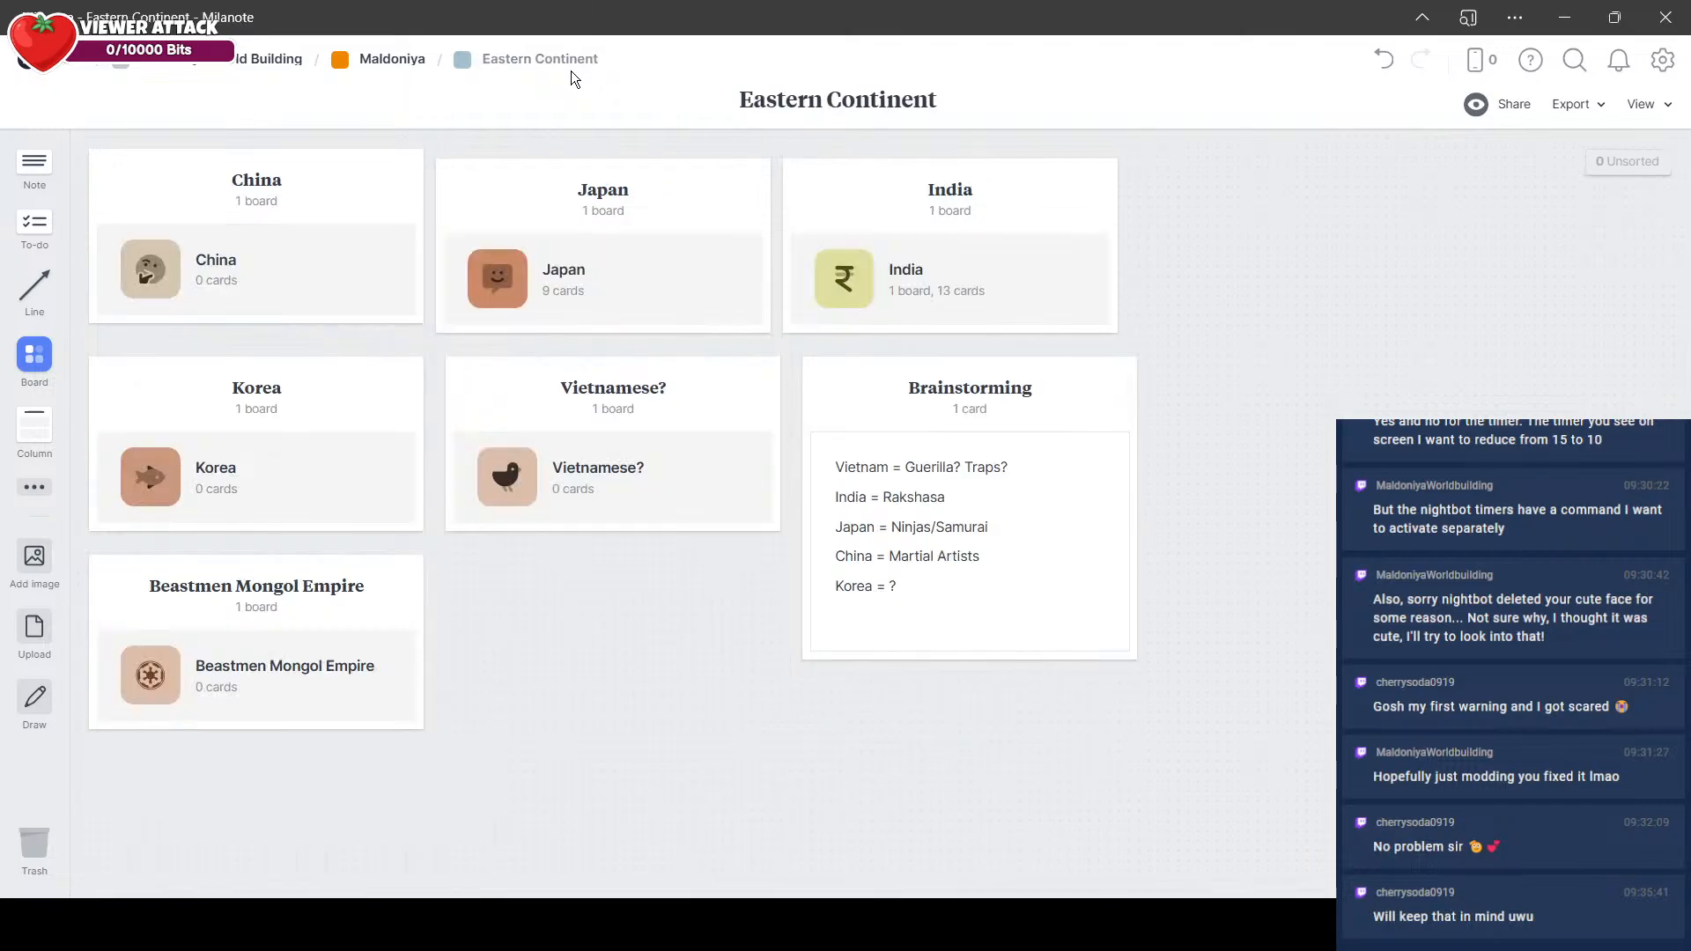
click(157, 299)
drag(35, 424, 126, 181)
text(Brainsto)
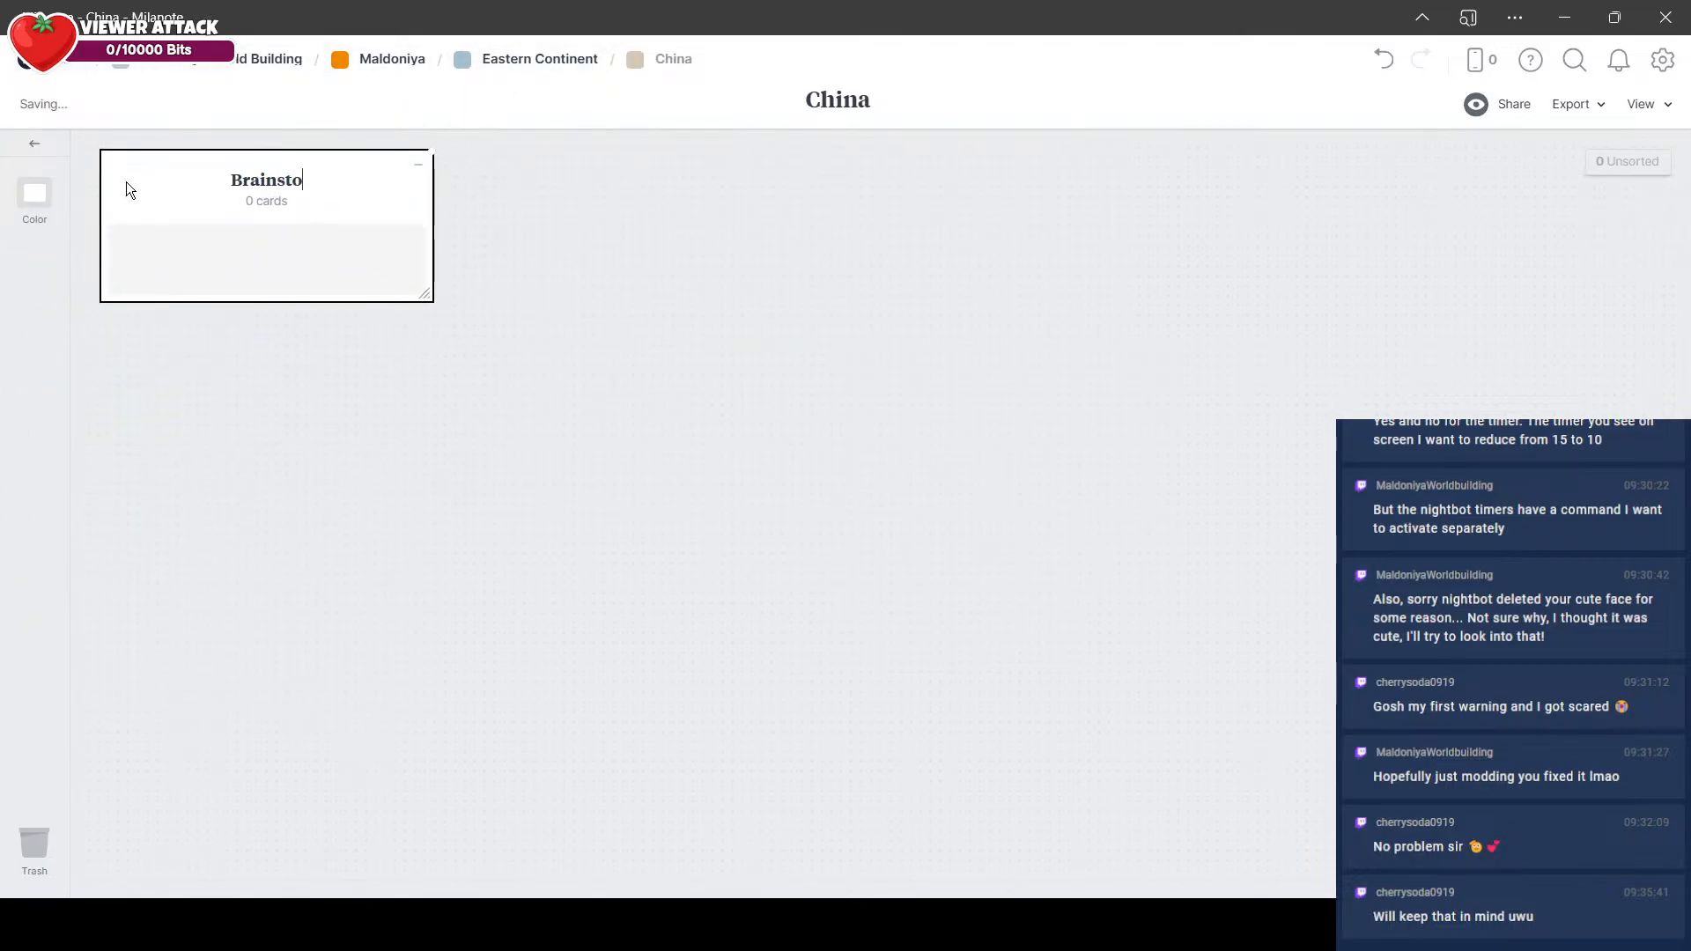
text(rming)
Step: Add a bulleted note to the Brainstorming column with the entries "Martial Arists" and "Daoism"
click(245, 289)
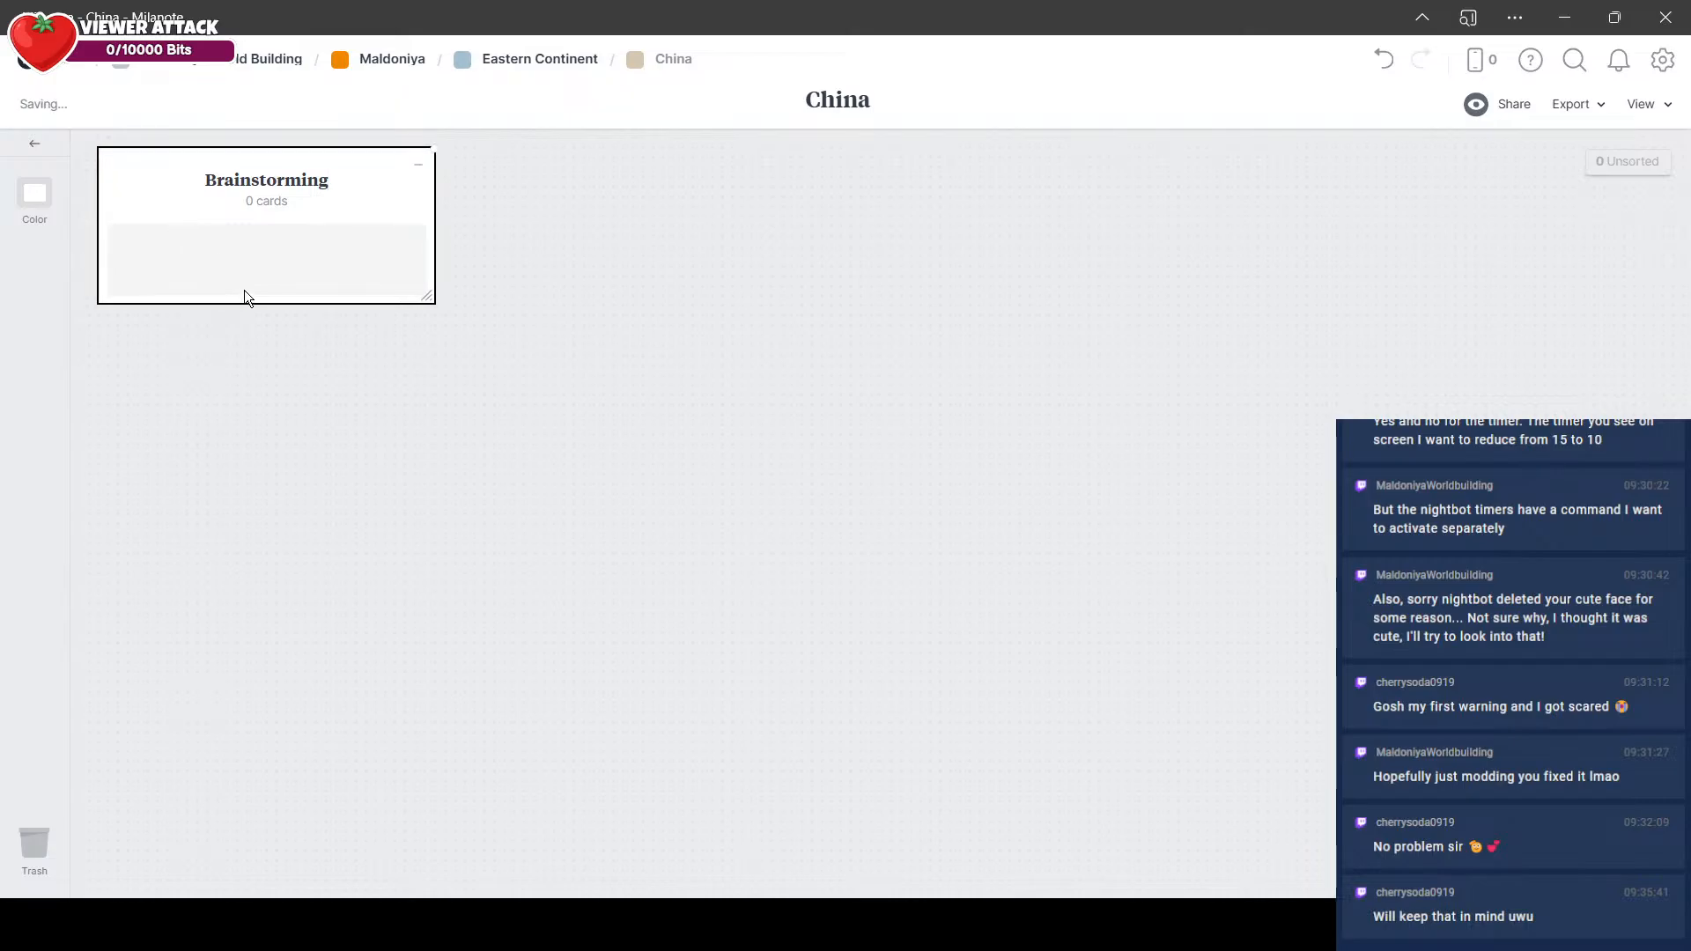
double_click(245, 289)
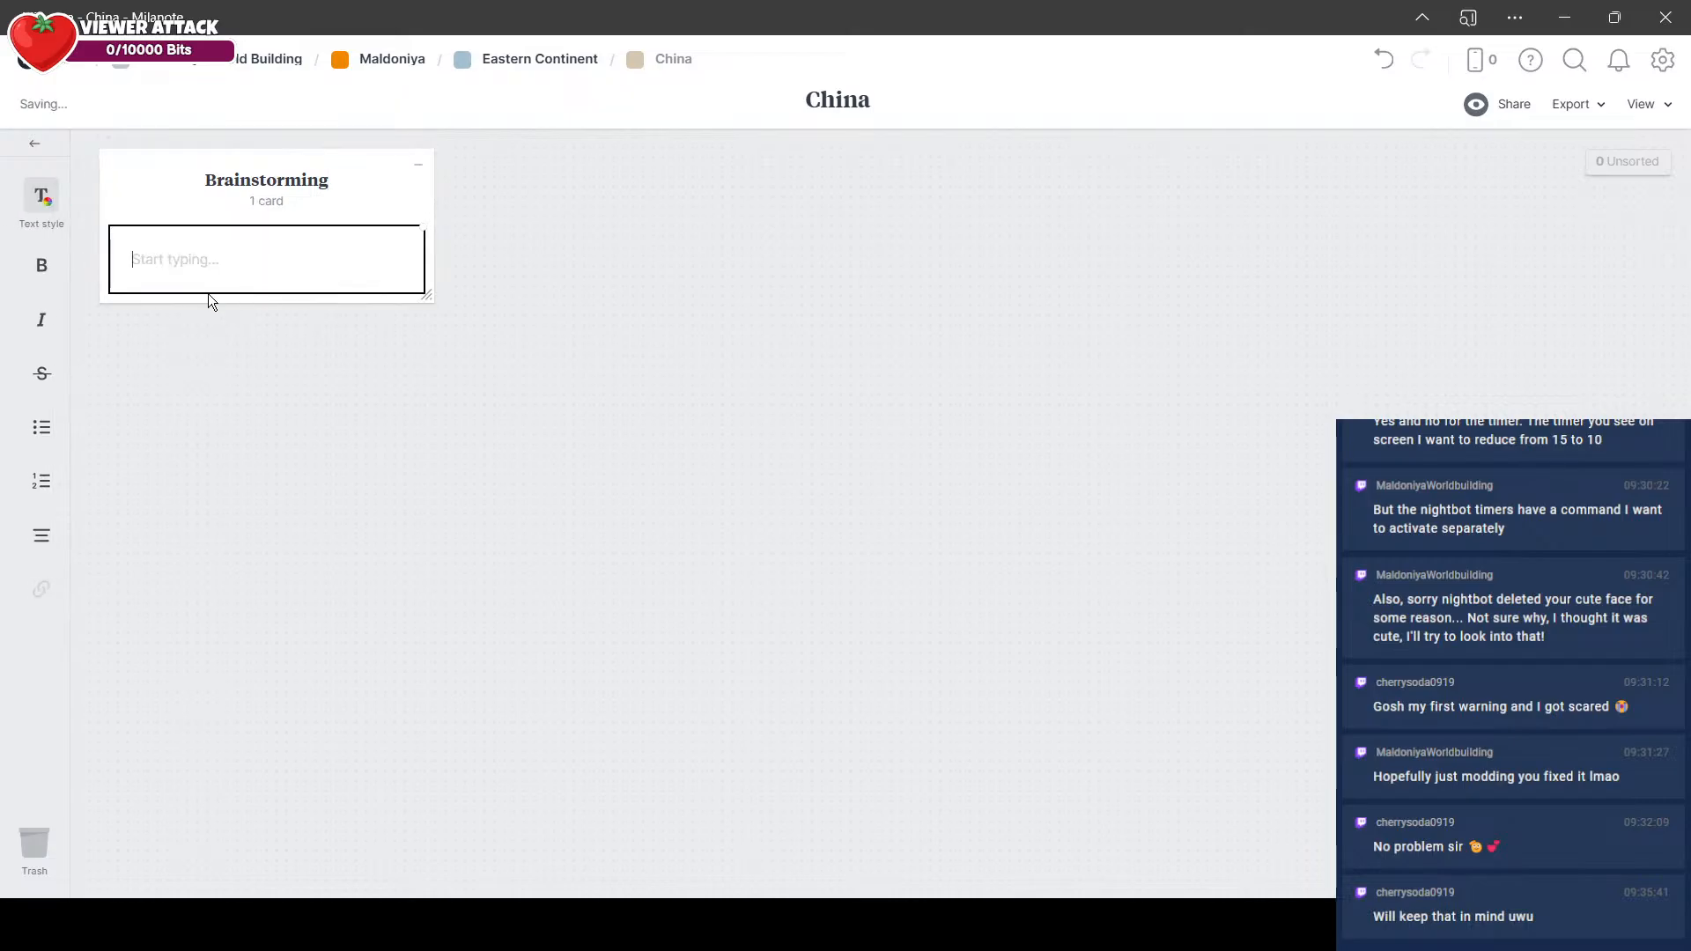
click(31, 432)
text(Martial Arists)
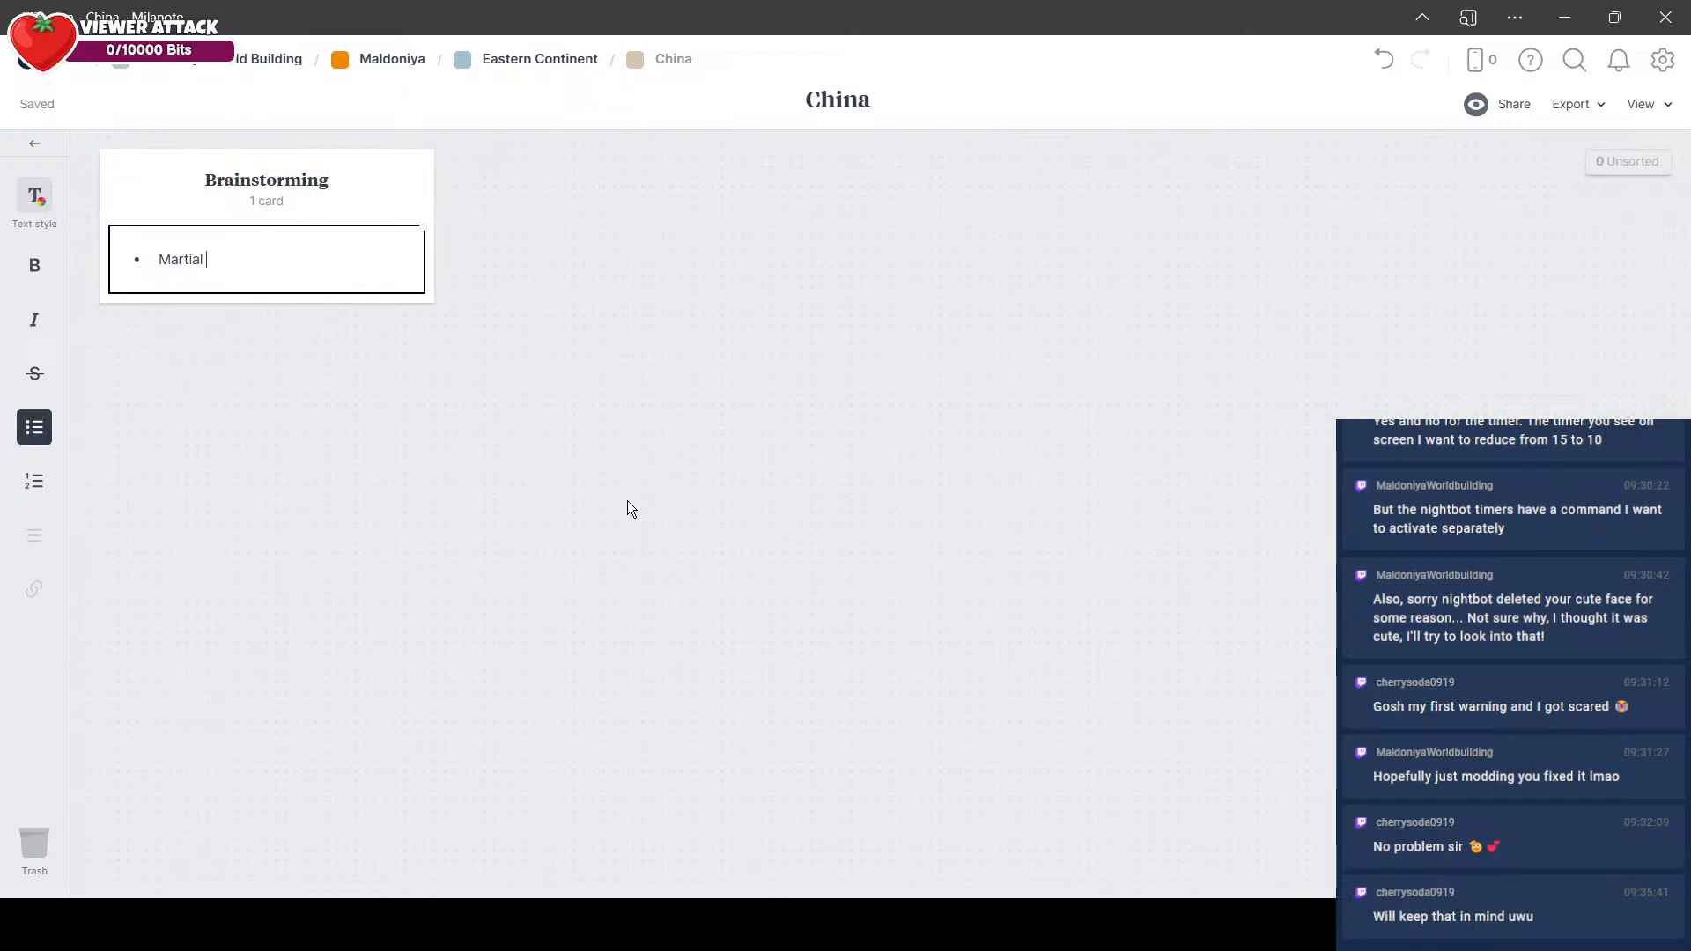
key(Return)
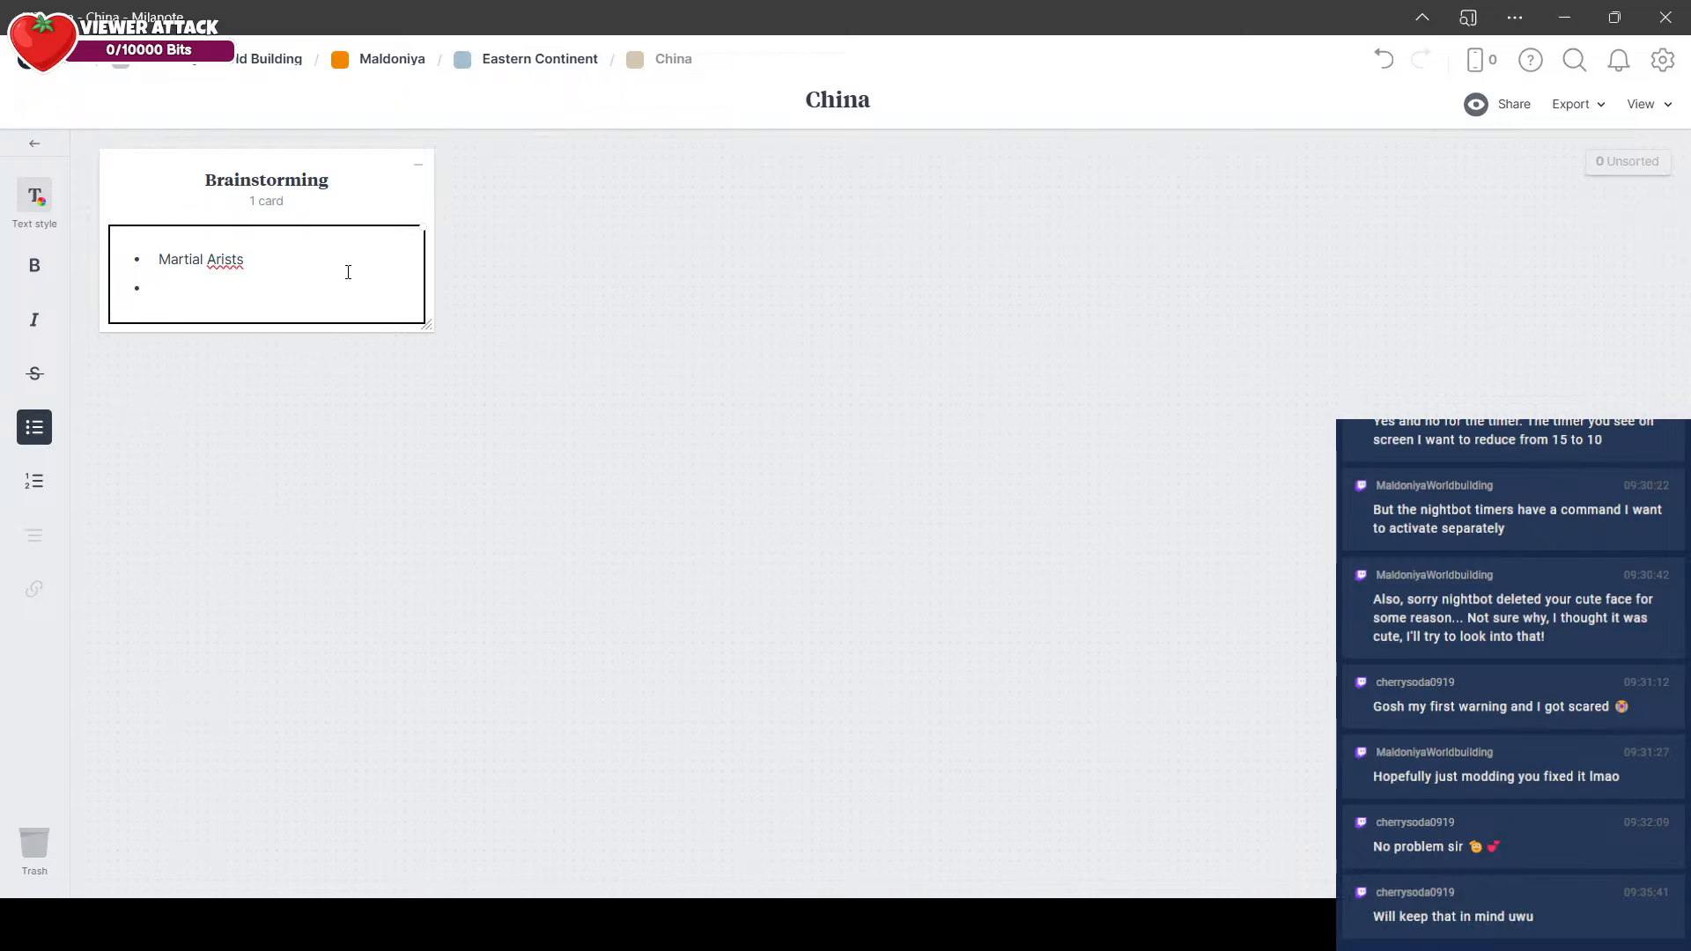
text(Daoism)
click(767, 577)
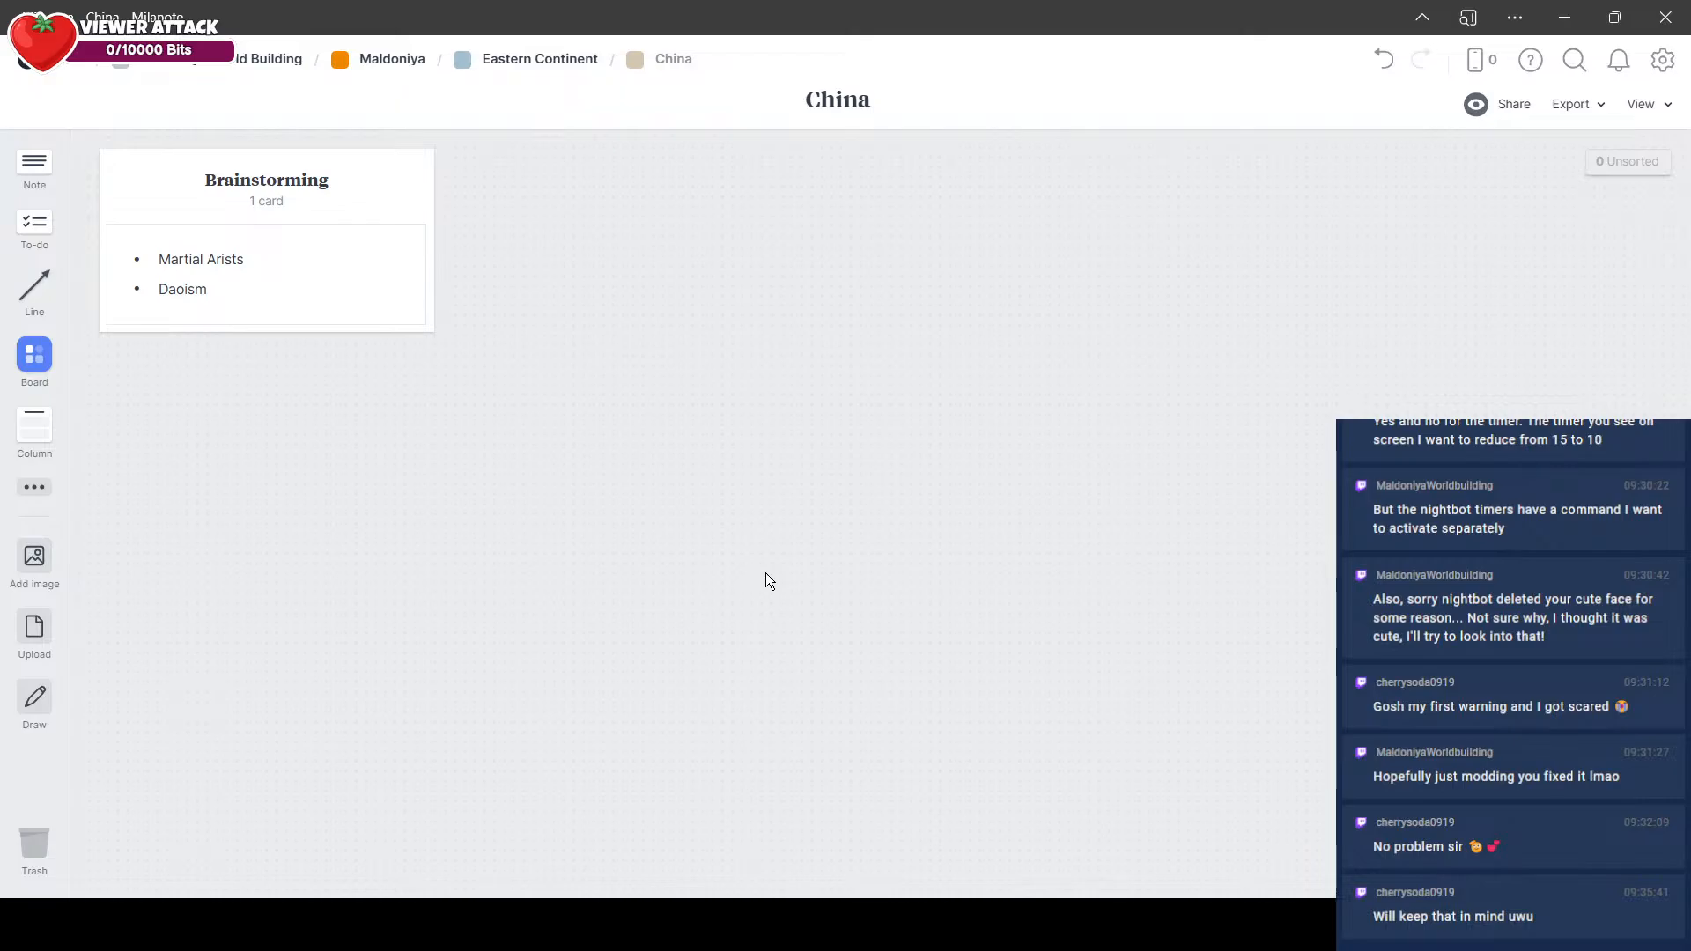
Step: Add a column titled "Daoism" beside Brainstorming and paste into it the text describing Dao, Wu Wei, and Yin and Yang
key(alt+Tab)
drag(64, 437, 494, 176)
text(Daoism)
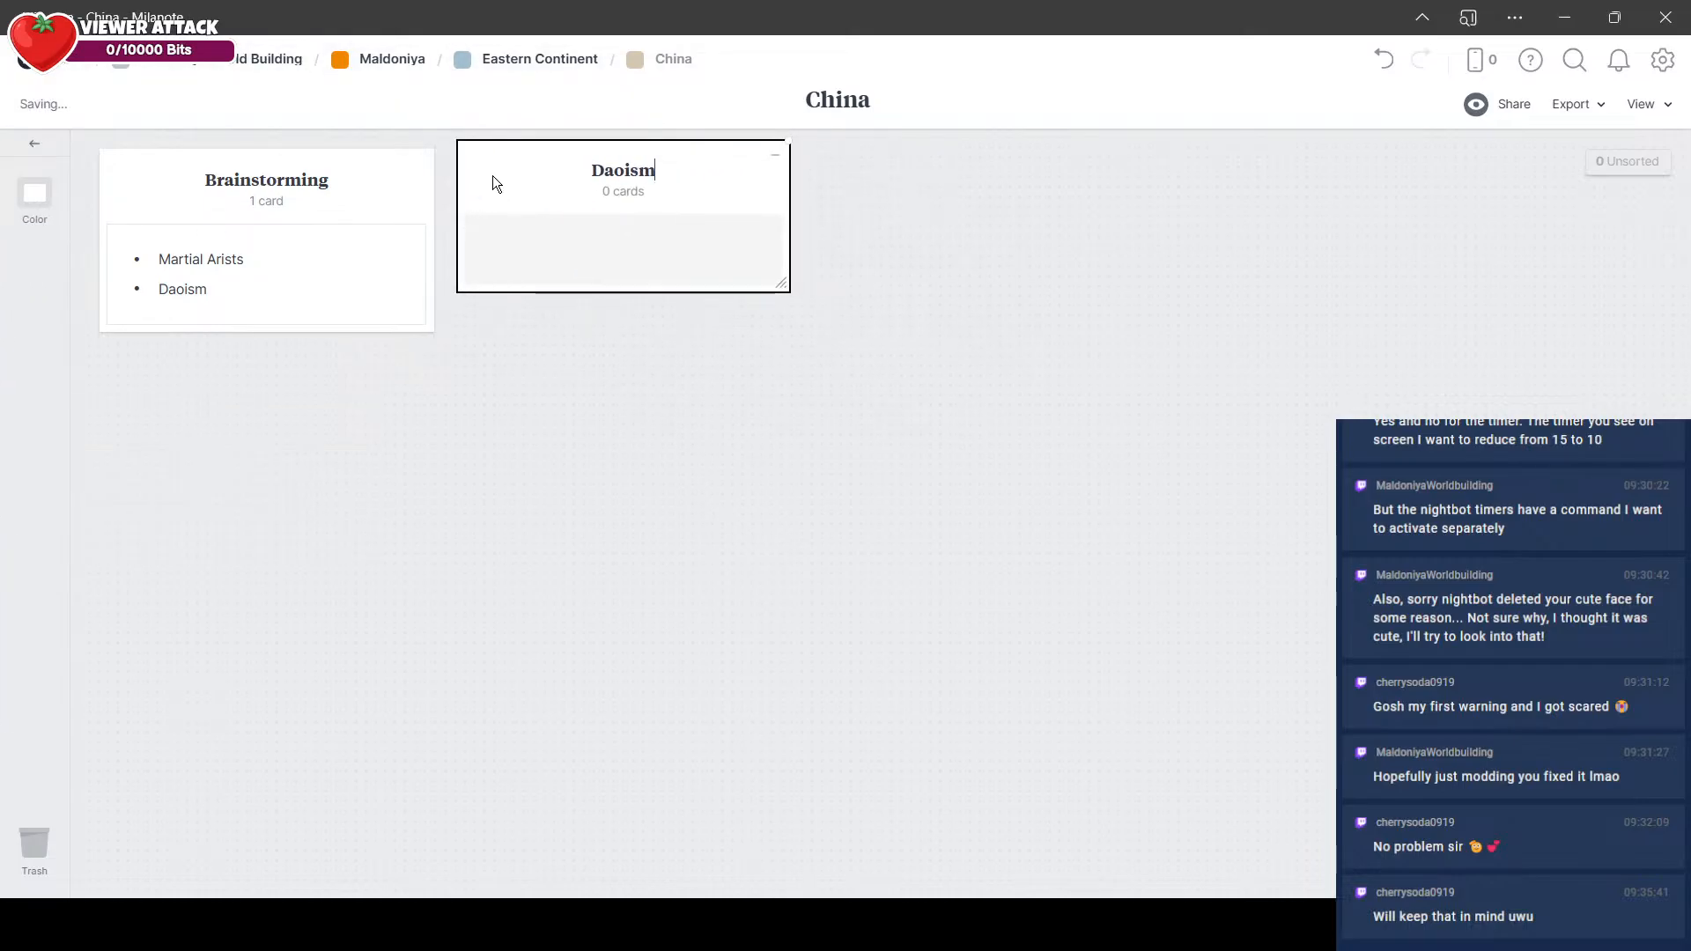
double_click(565, 256)
key(ctrl+v)
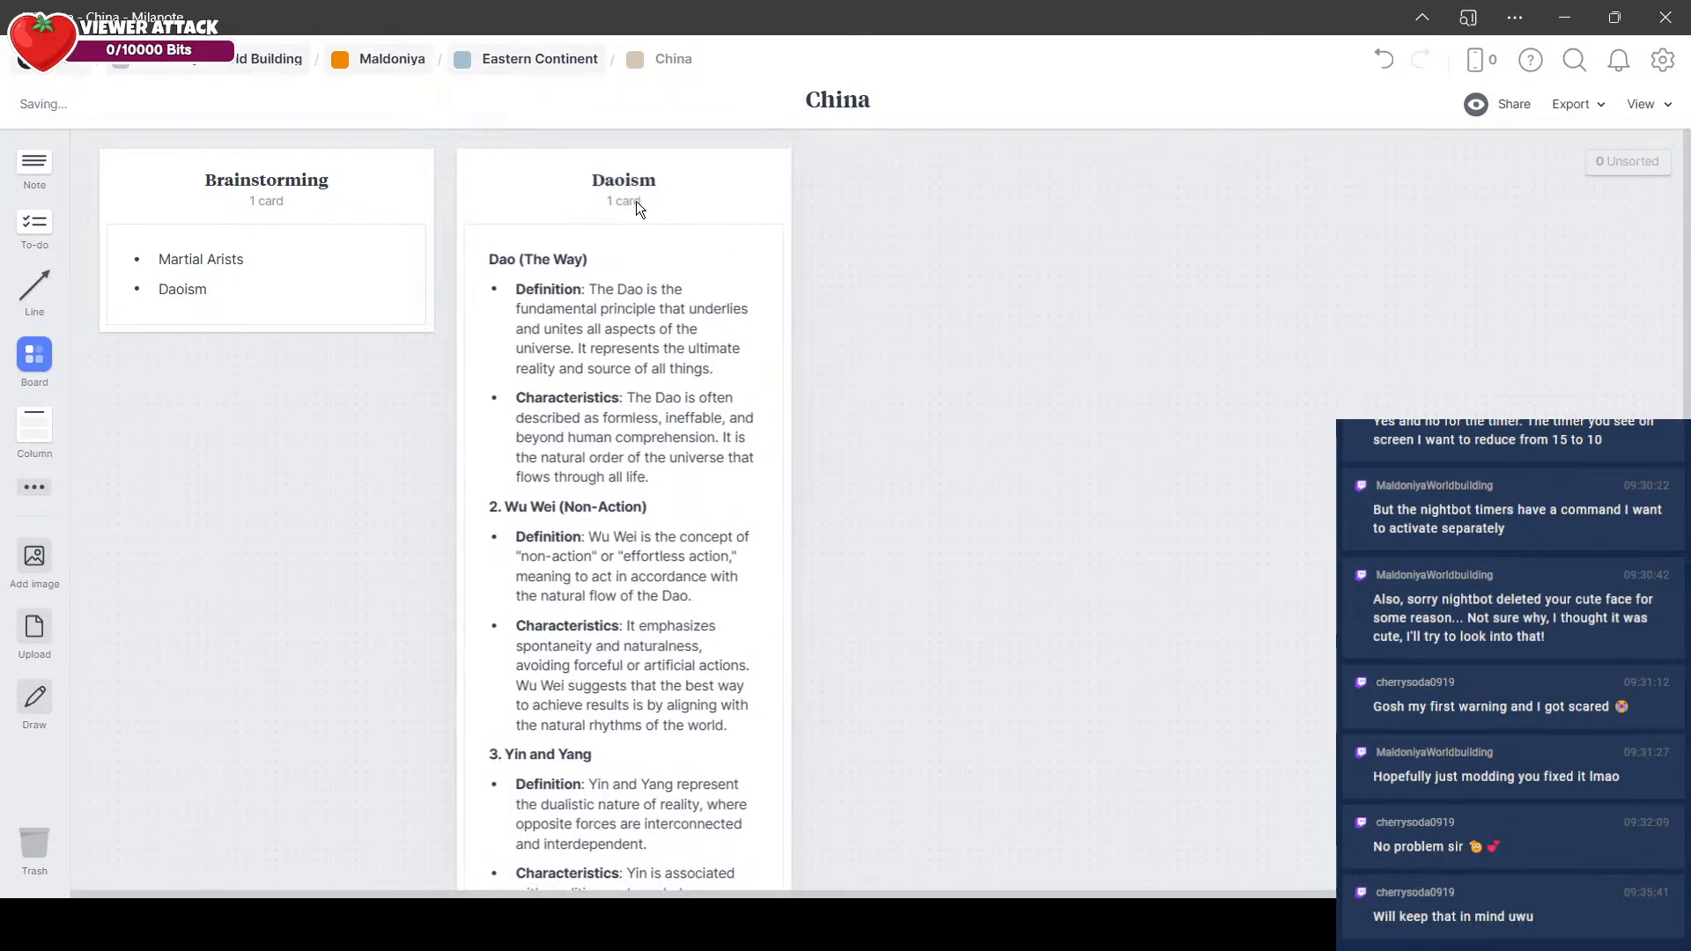
scroll(1062, 291, down, 5)
scroll(1057, 287, up, 5)
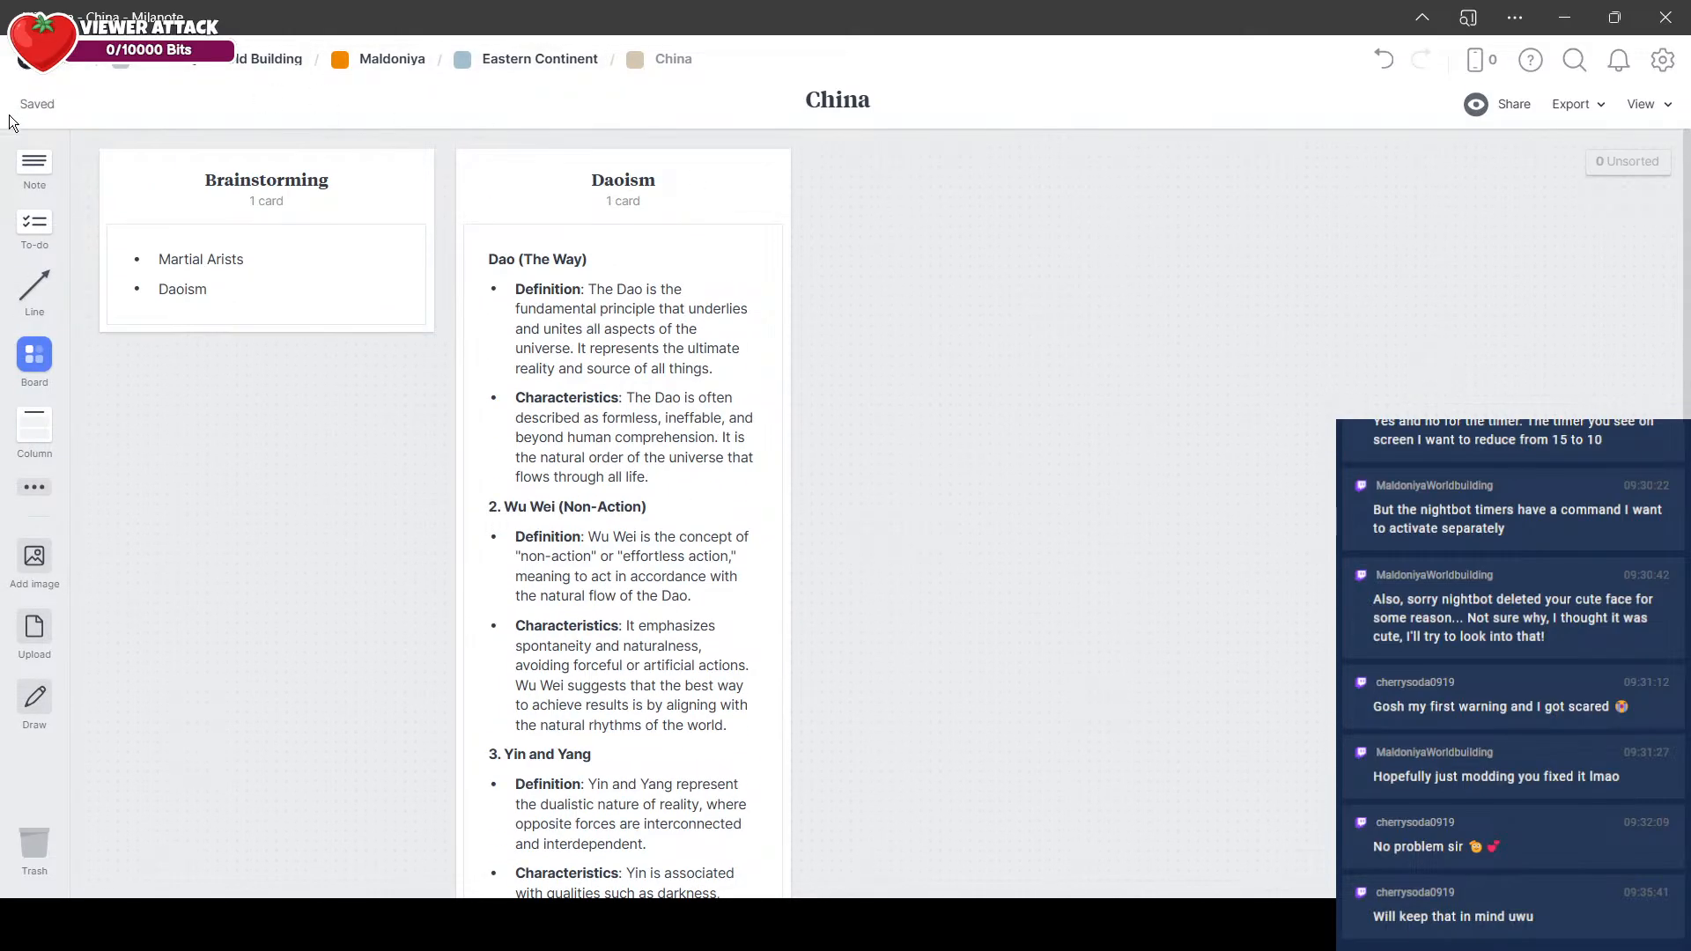
Step: Add a second note to the Brainstorming column reading "Breathe Techniques"
drag(34, 165, 215, 335)
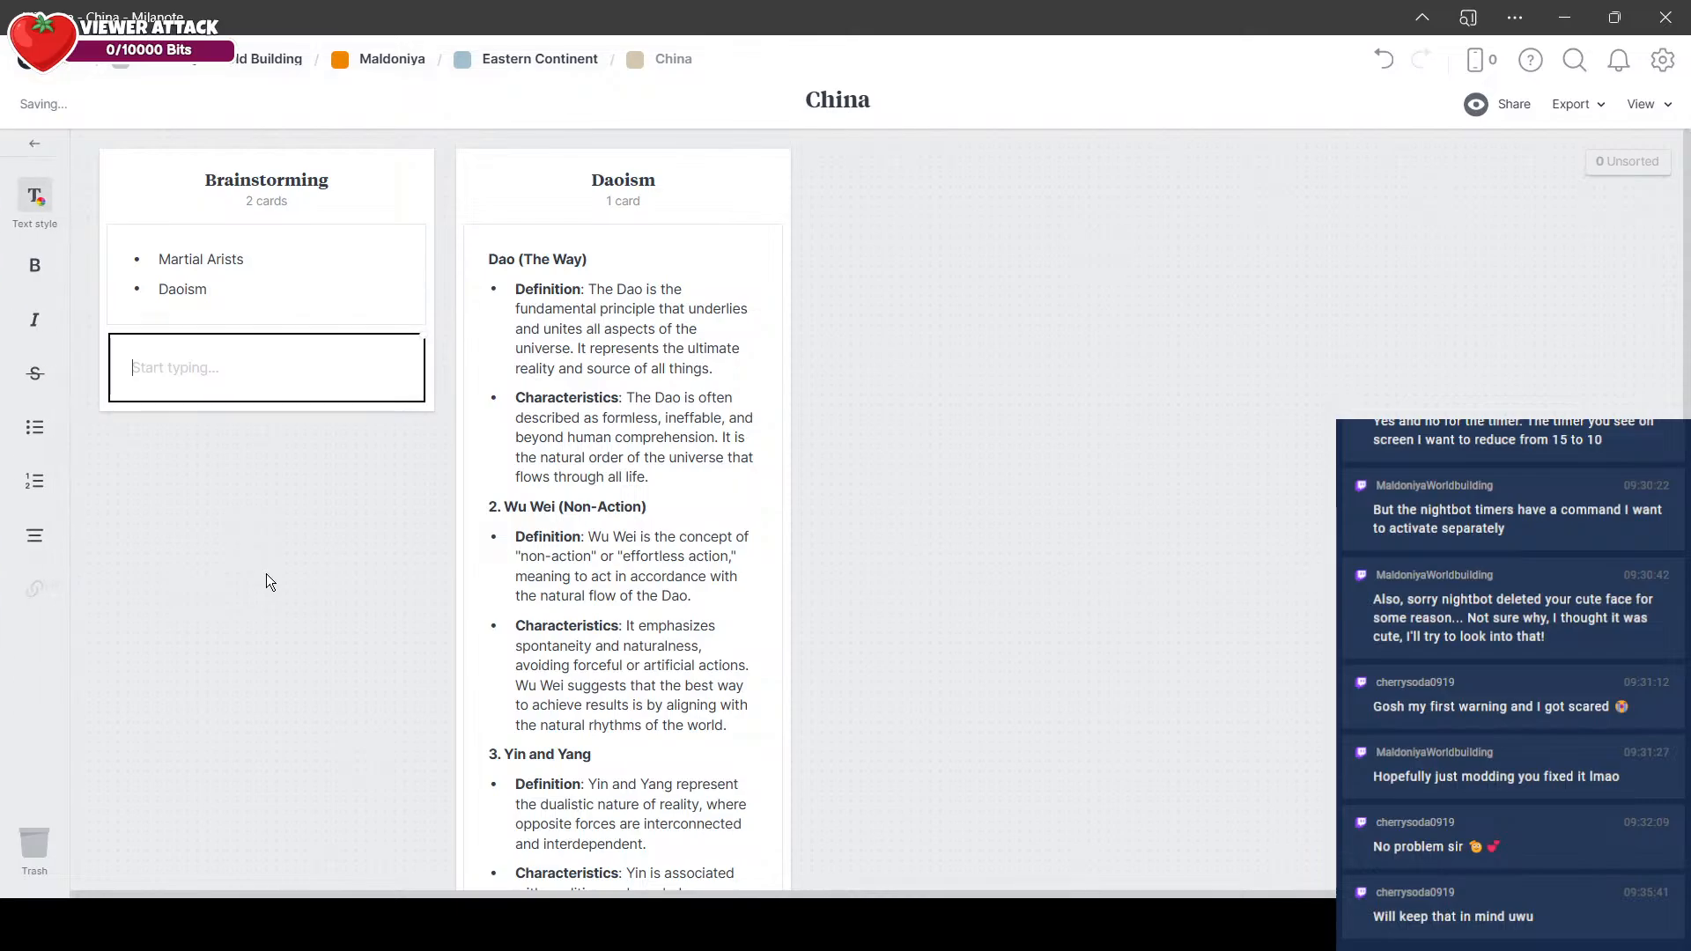
text(Breathe Techniques)
click(266, 573)
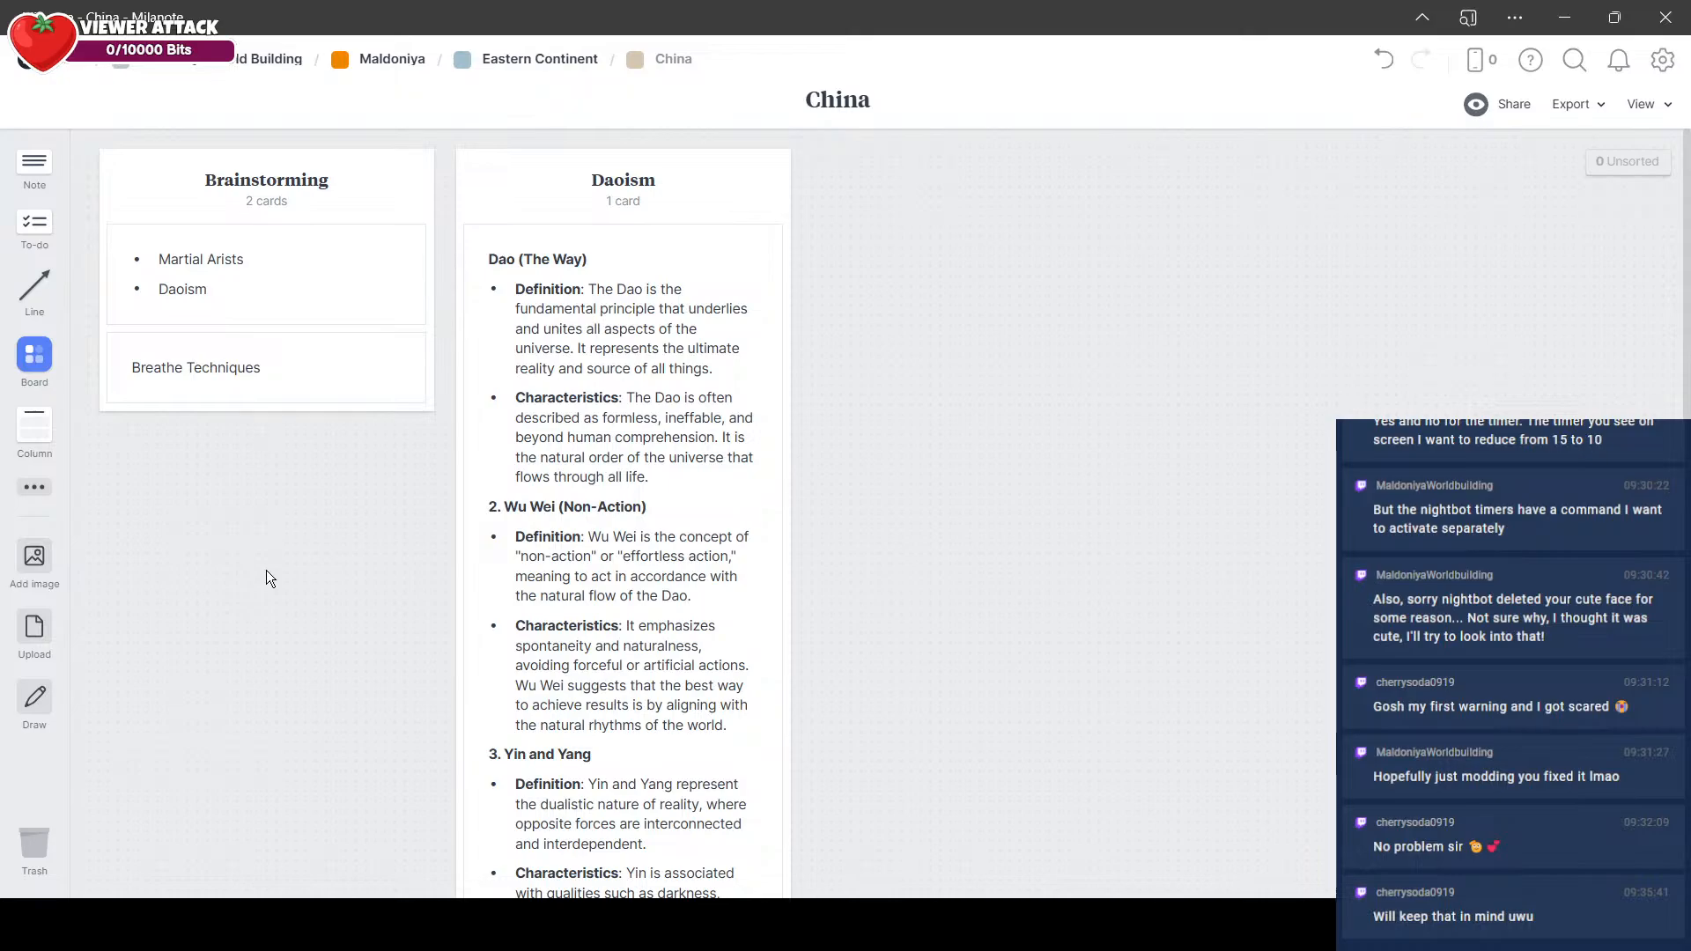
scroll(268, 574, down, 10)
scroll(280, 587, up, 10)
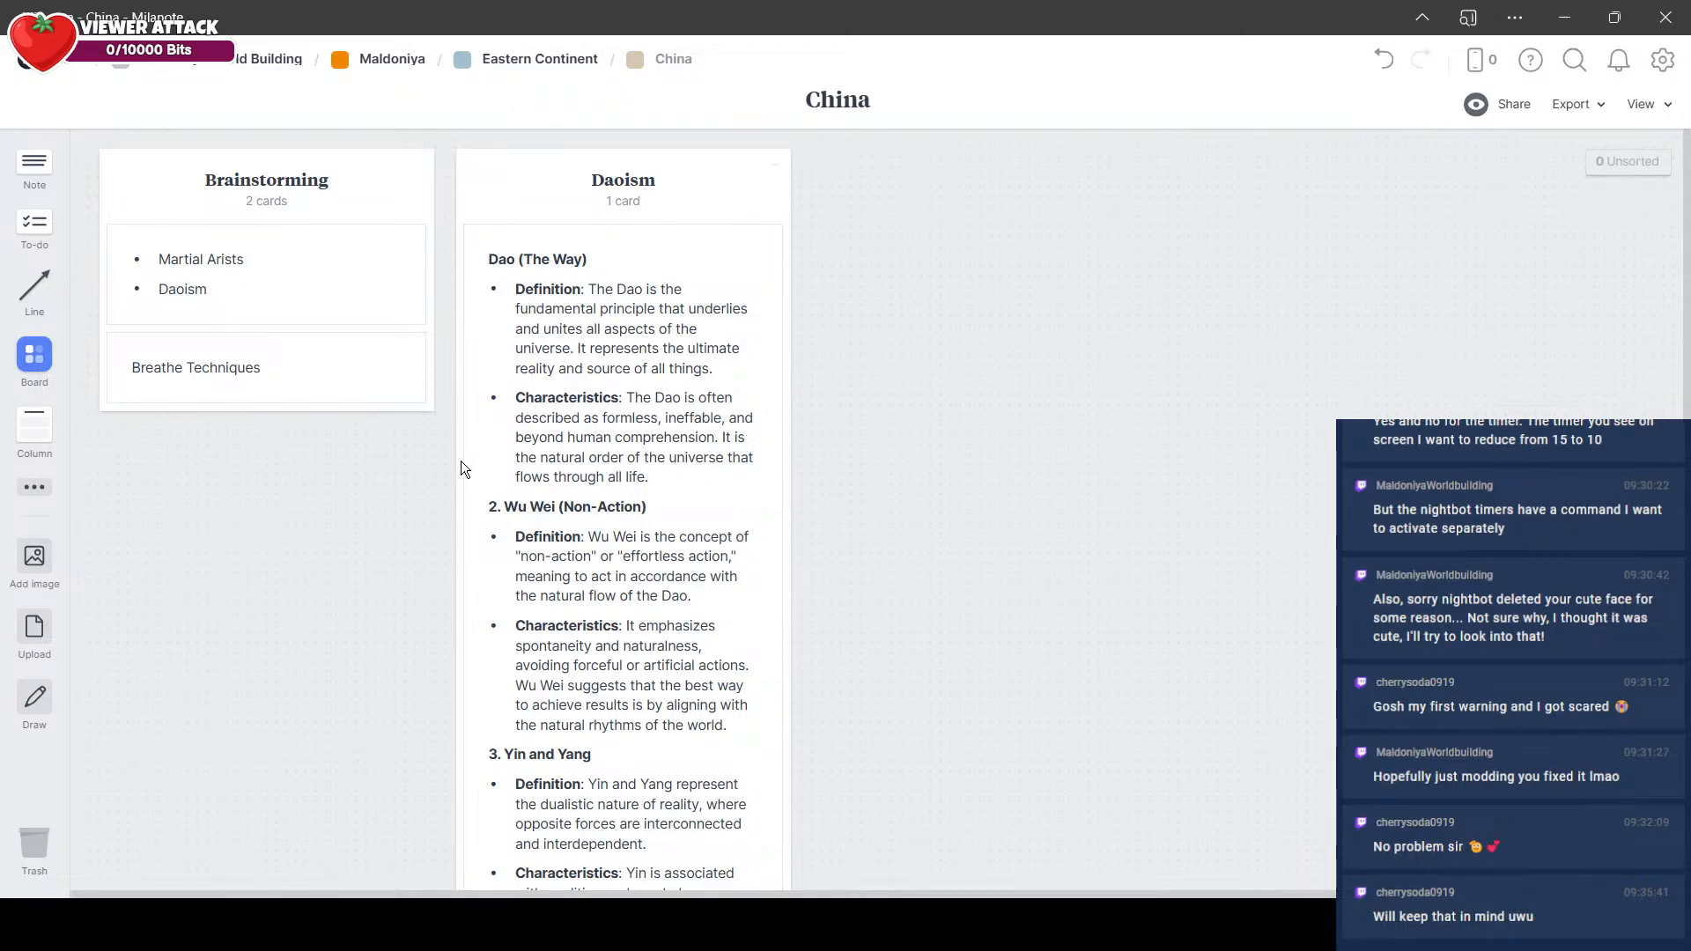
scroll(426, 433, down, 7)
scroll(799, 368, up, 8)
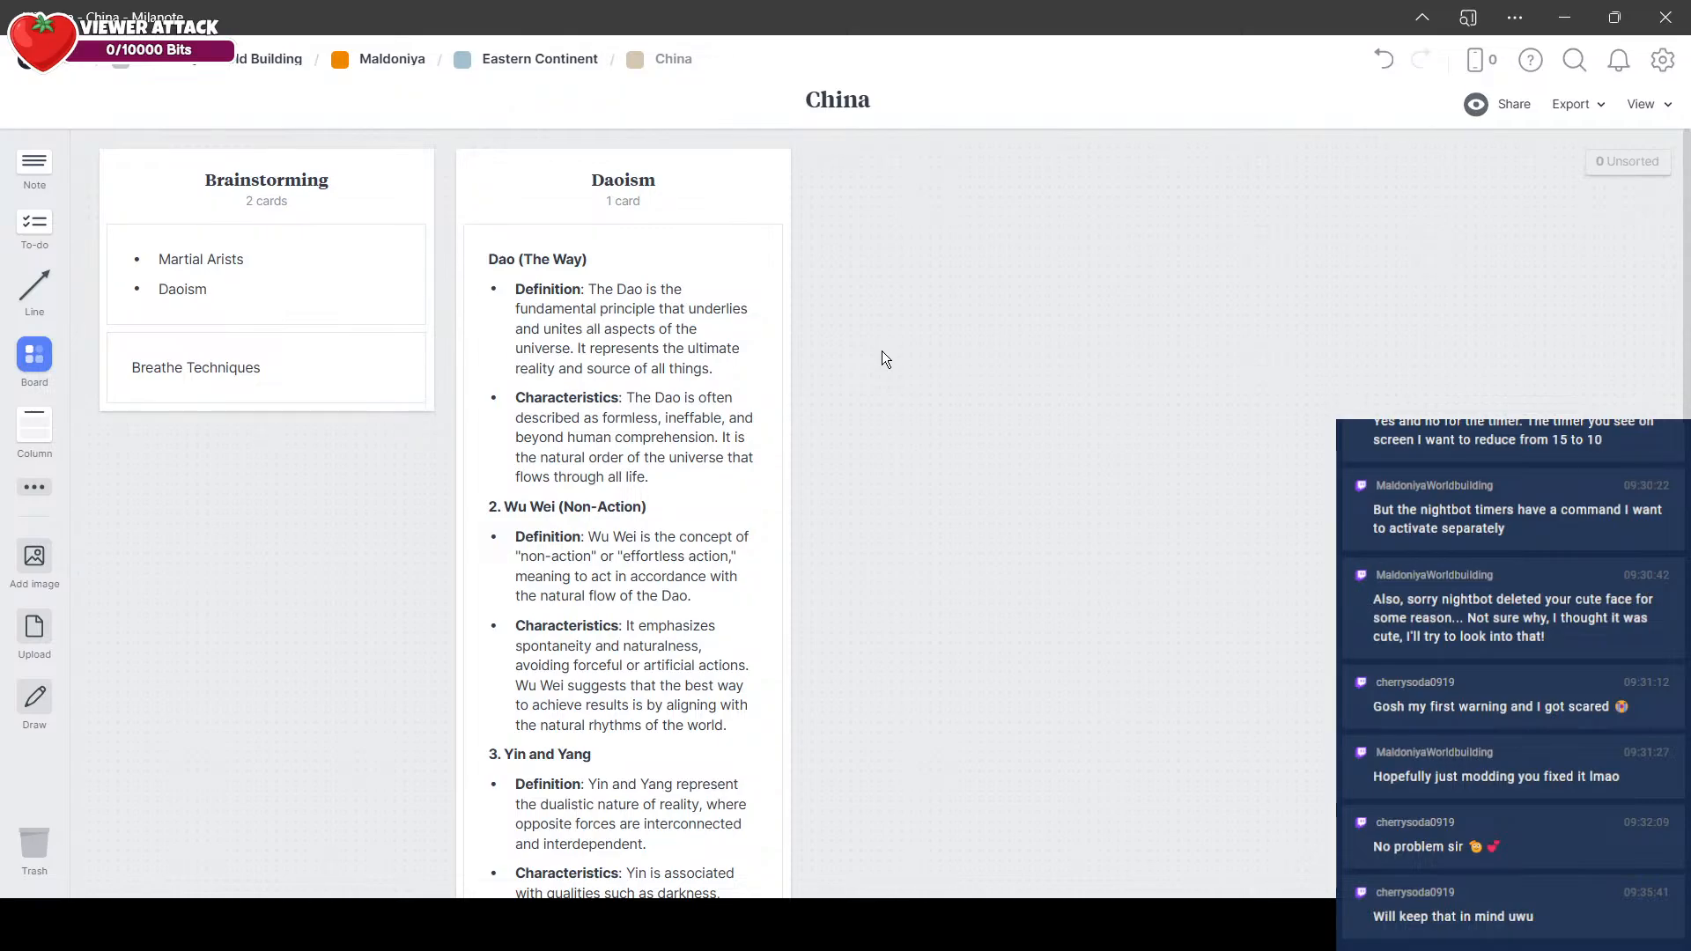
Step: Return from the China board to the Eastern Continent board
click(574, 65)
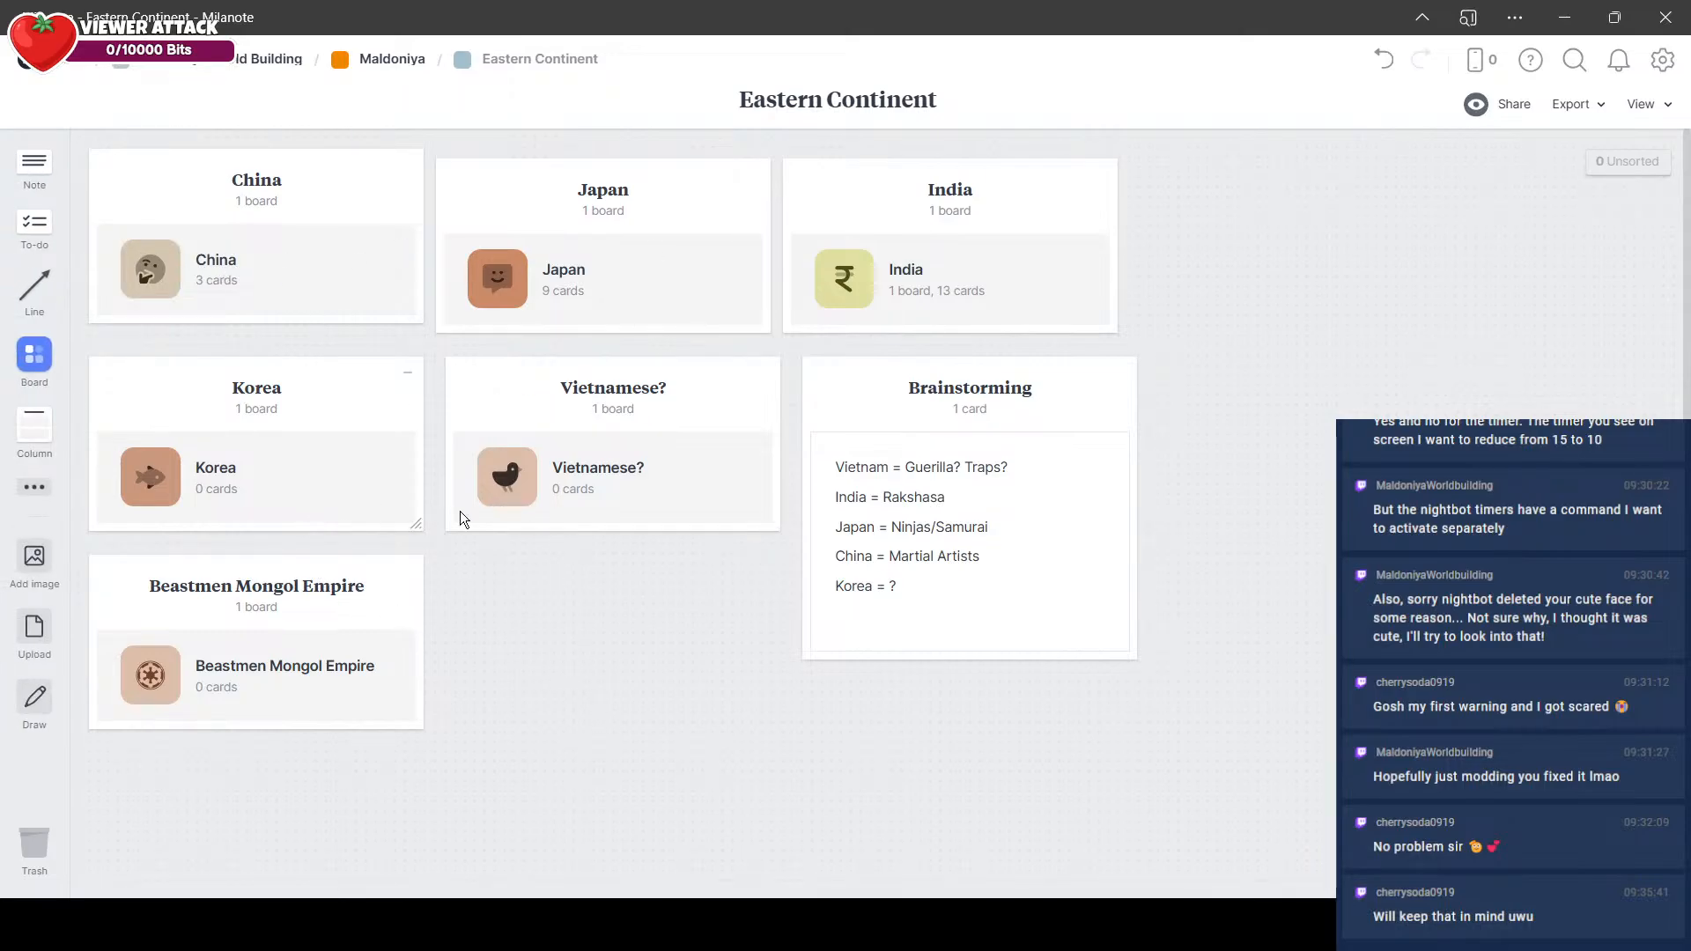
click(959, 606)
click(521, 600)
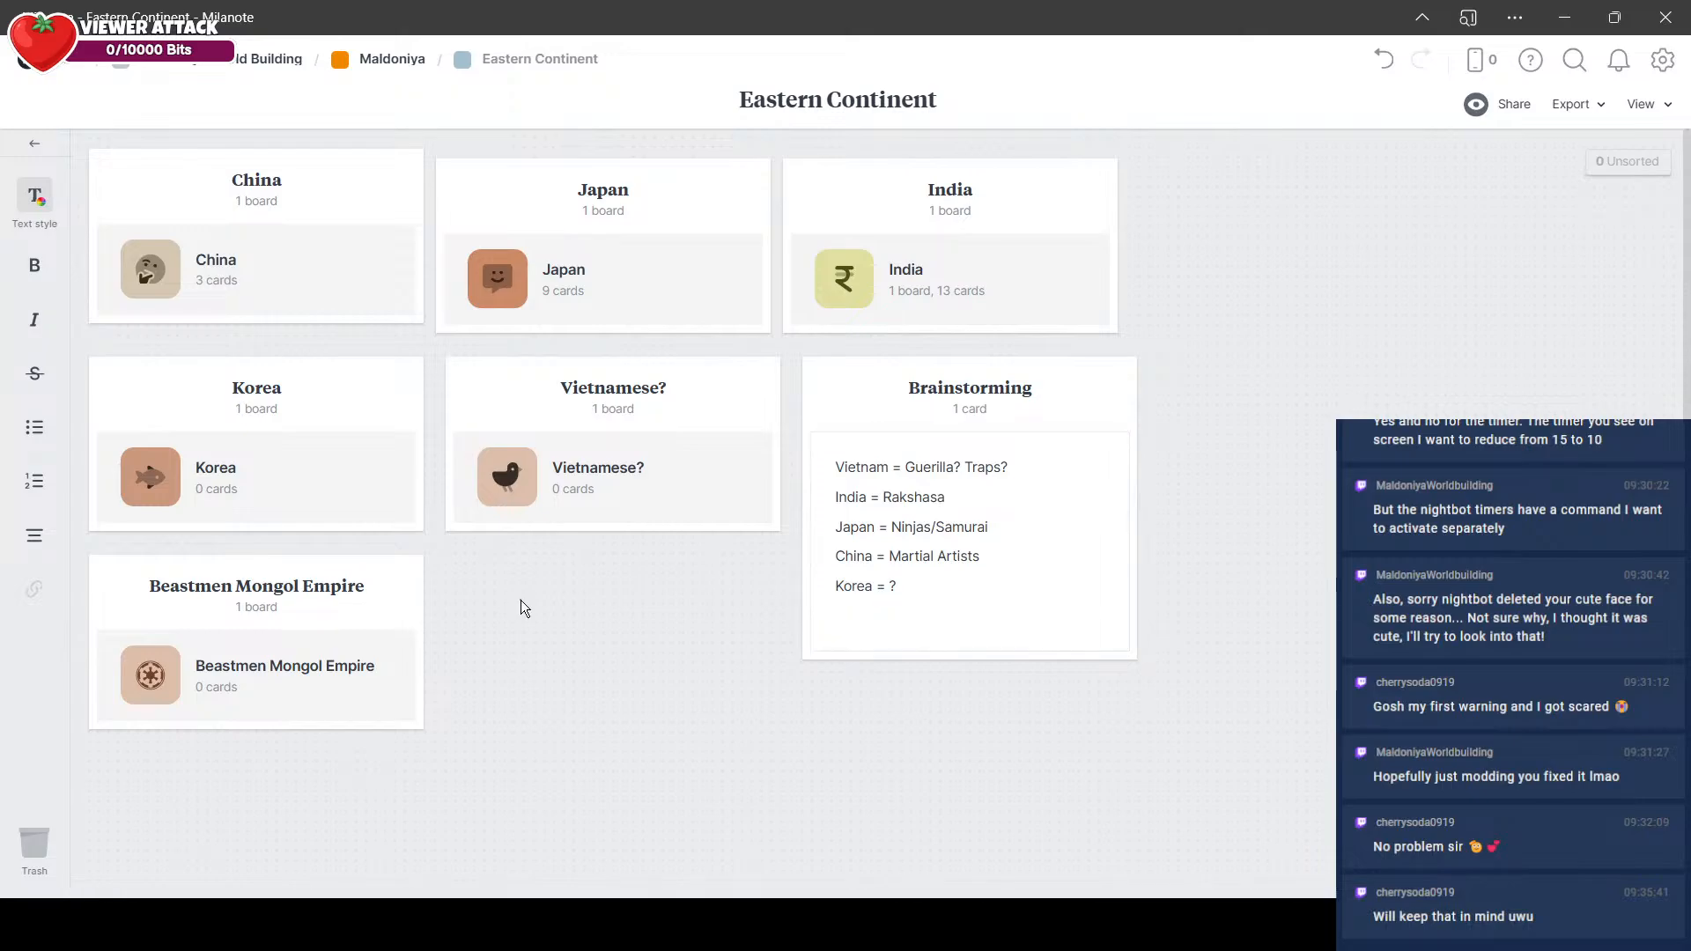
key(alt+Tab)
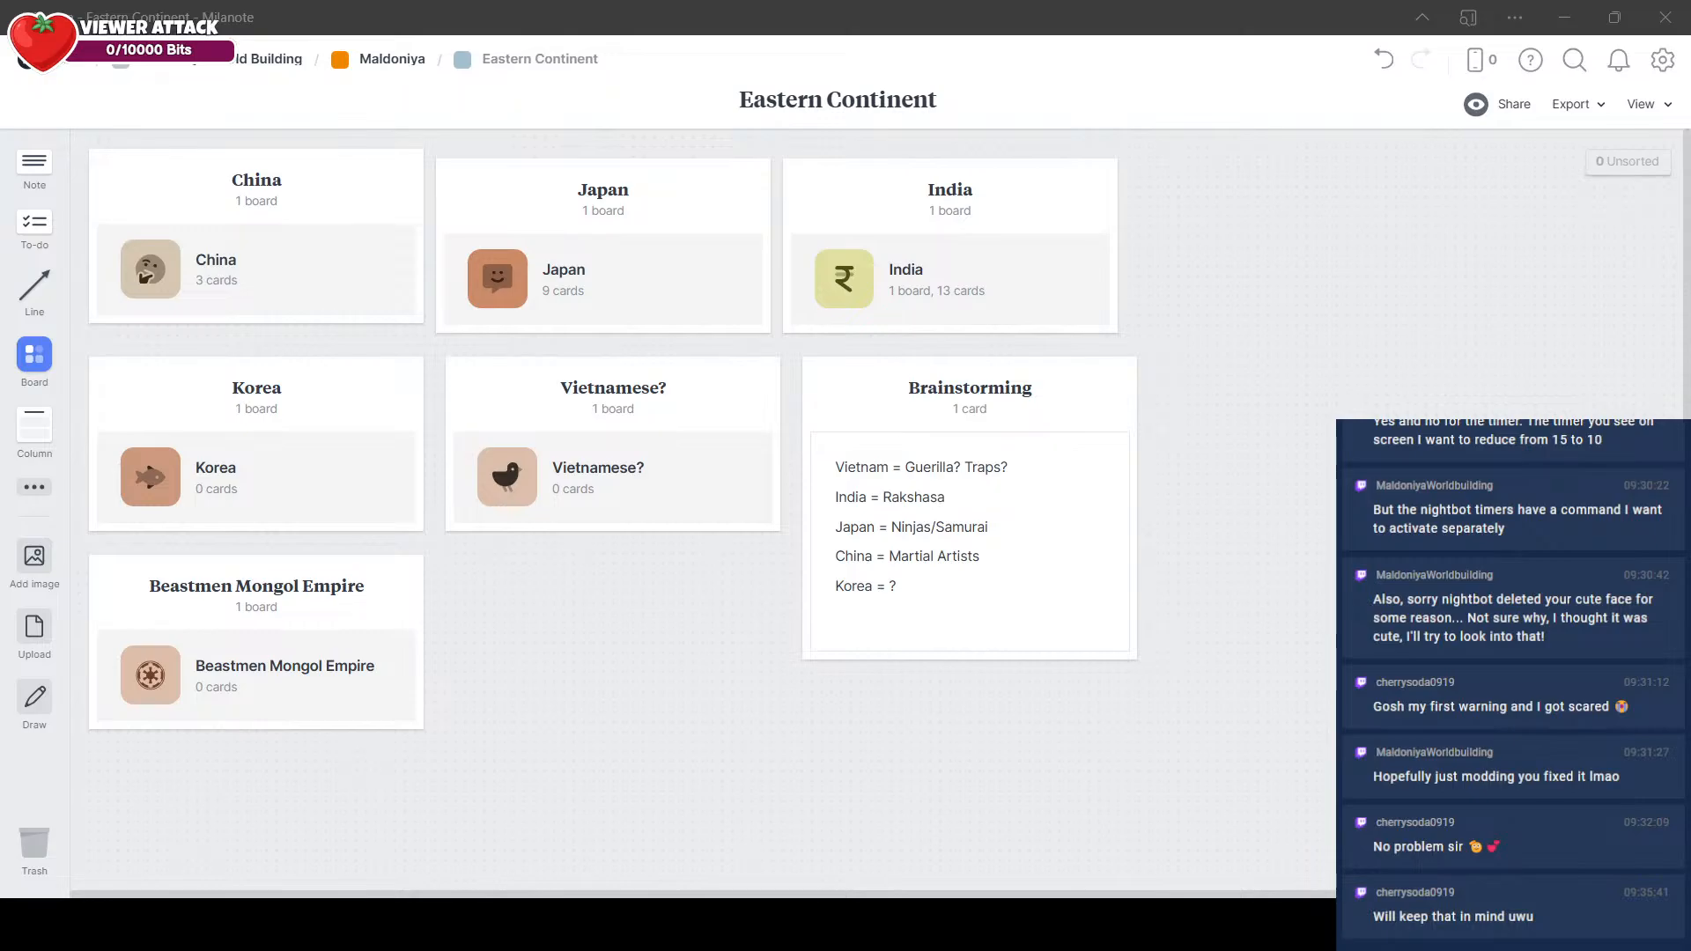
key(alt+Tab)
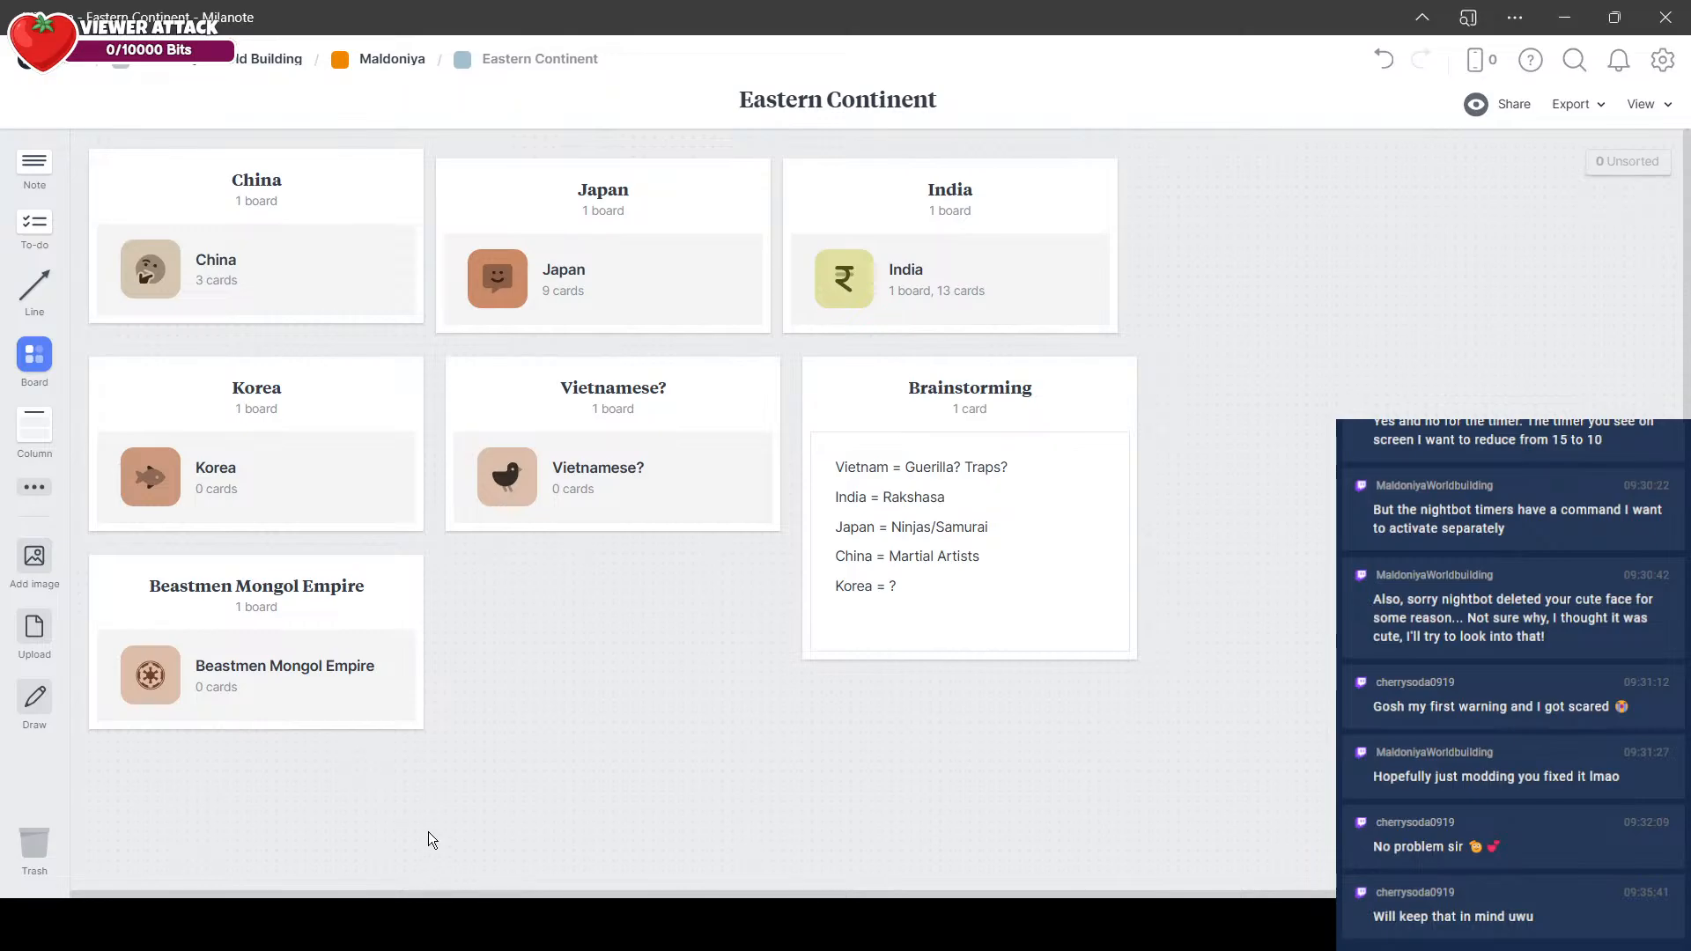
key(alt+Tab)
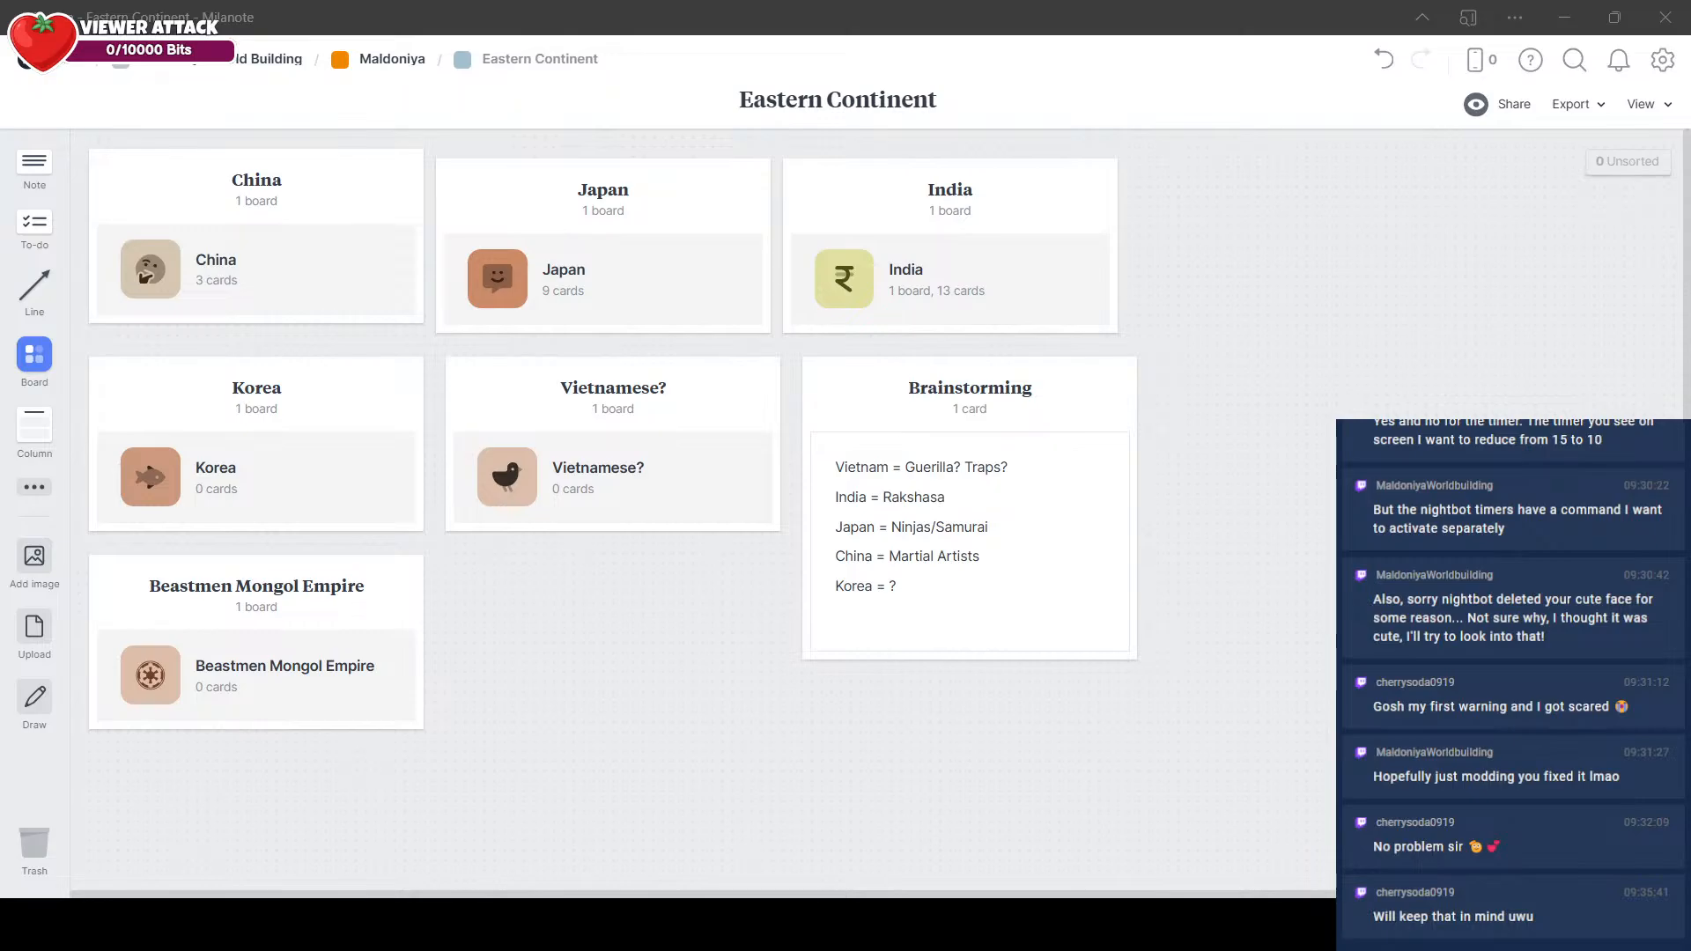
Step: Delete the Korea and Vietnamese? columns from the Eastern Continent board
click(741, 668)
click(349, 669)
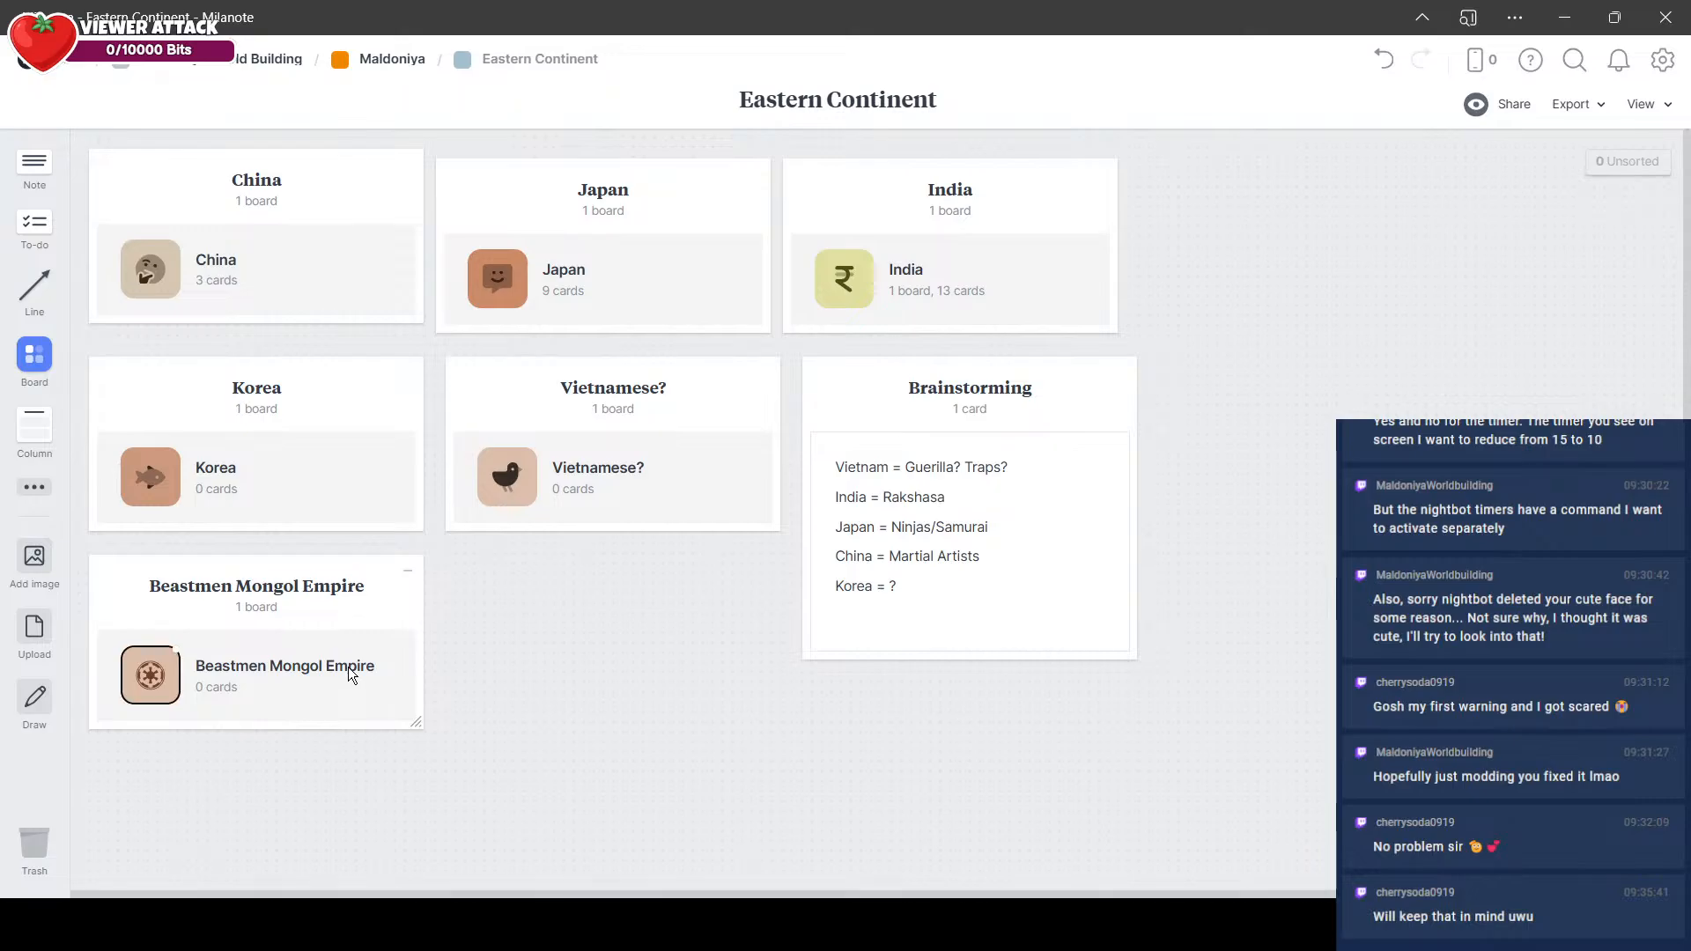
click(352, 401)
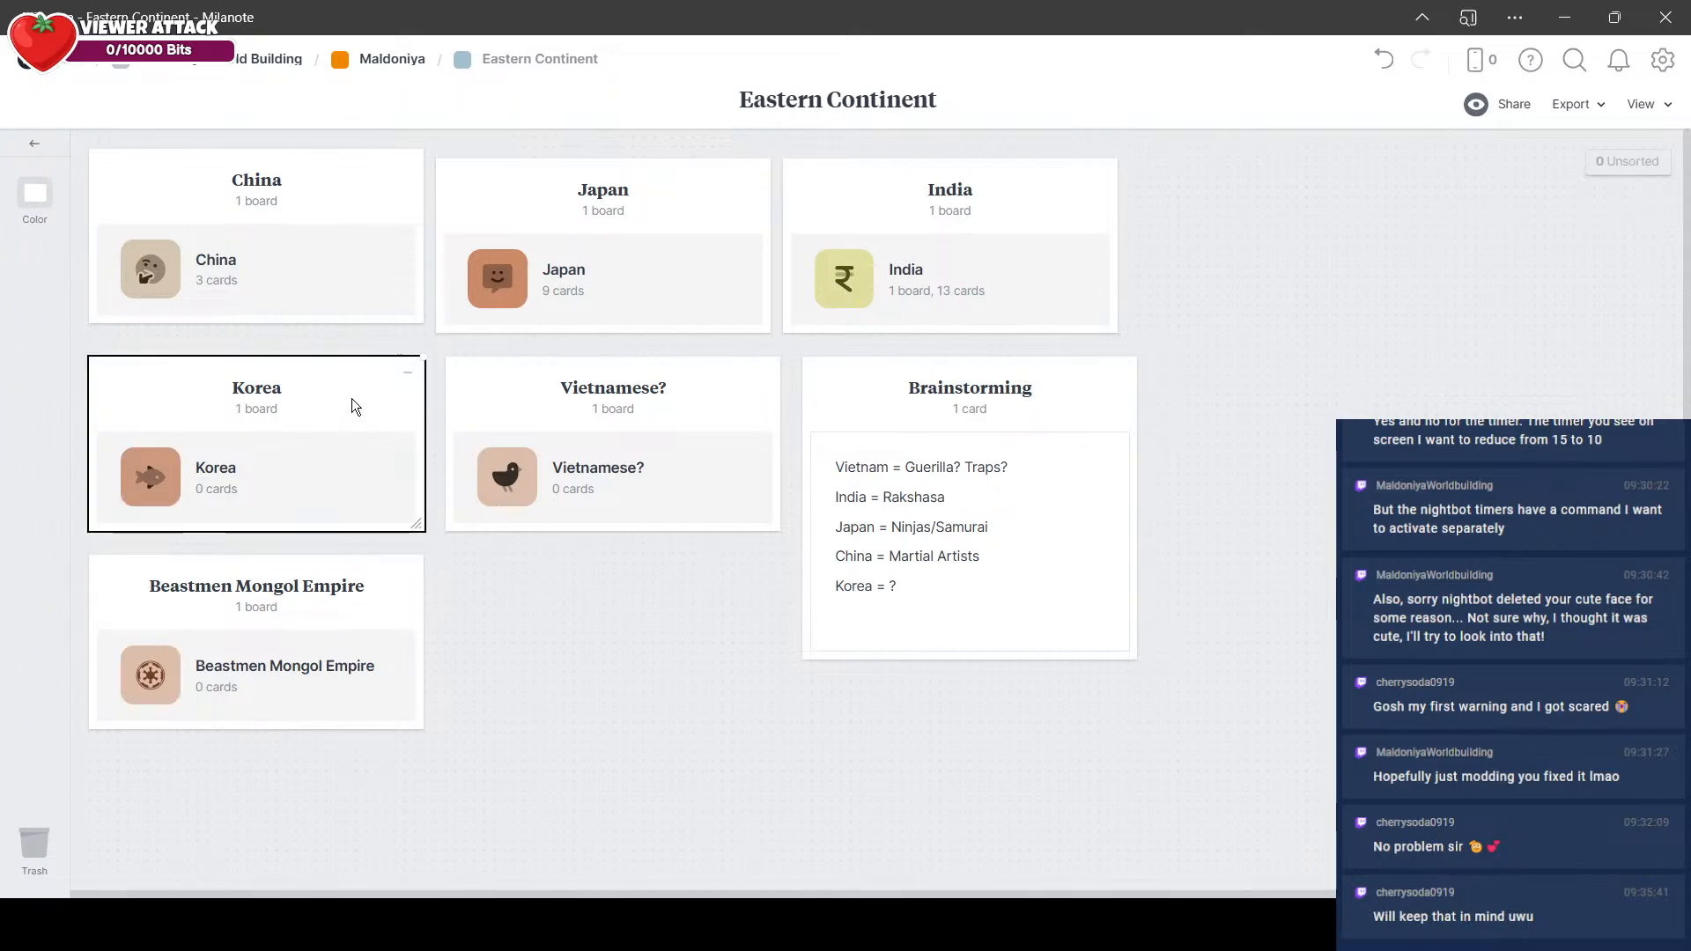
key(Delete)
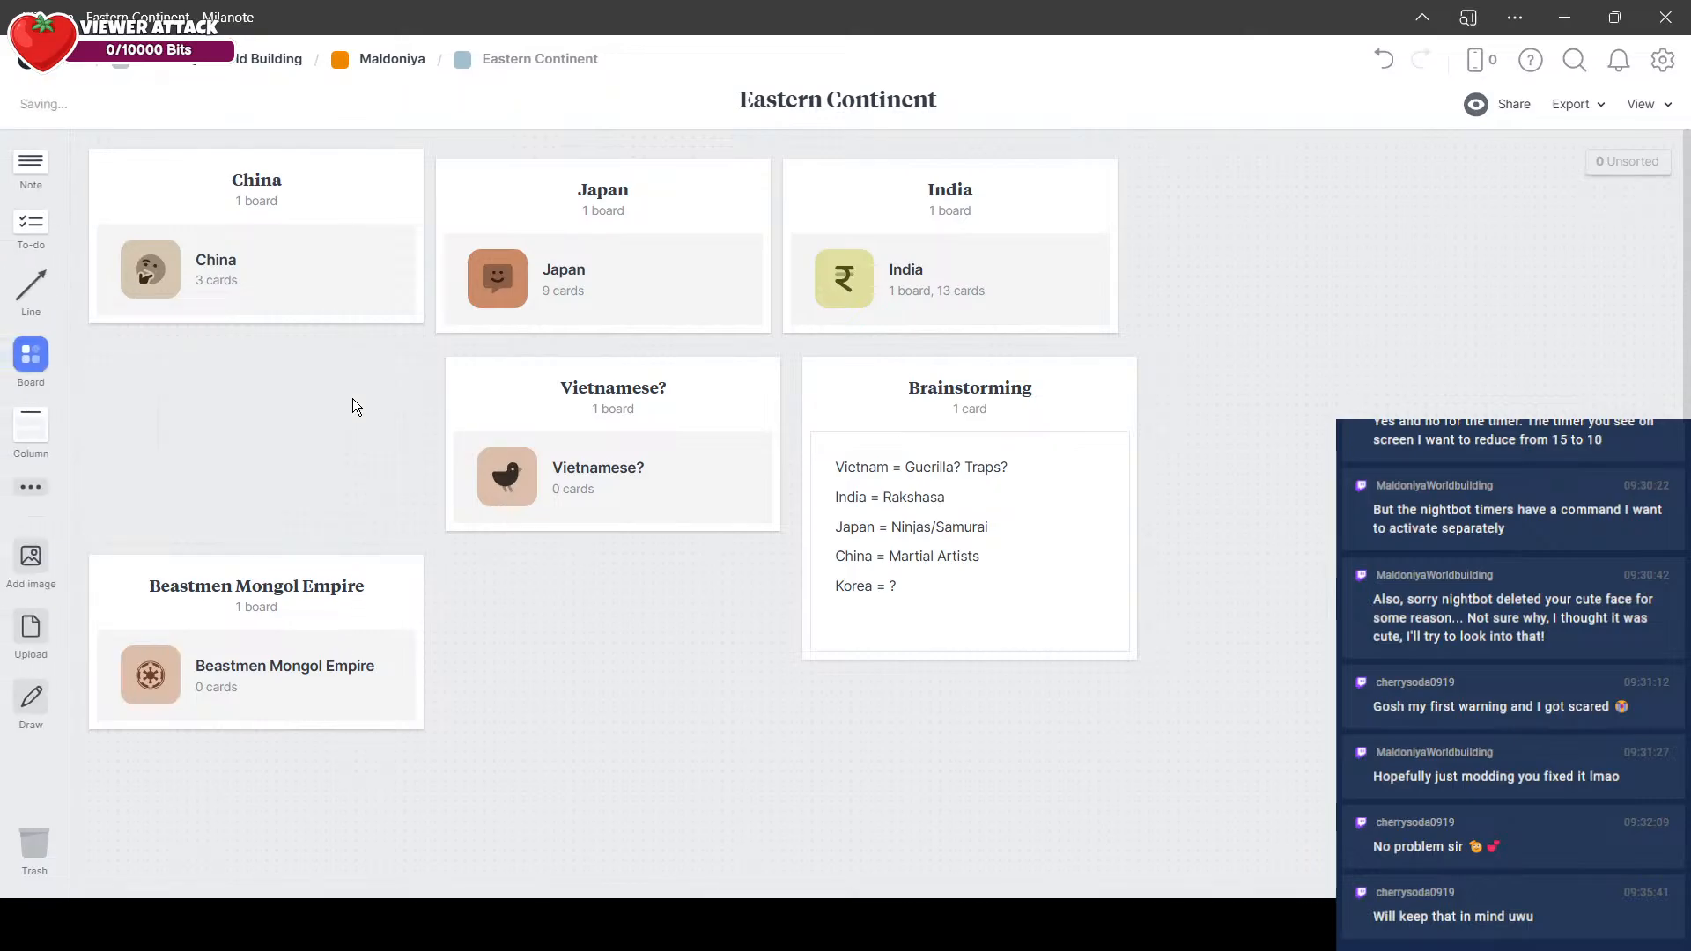
key(alt+Tab)
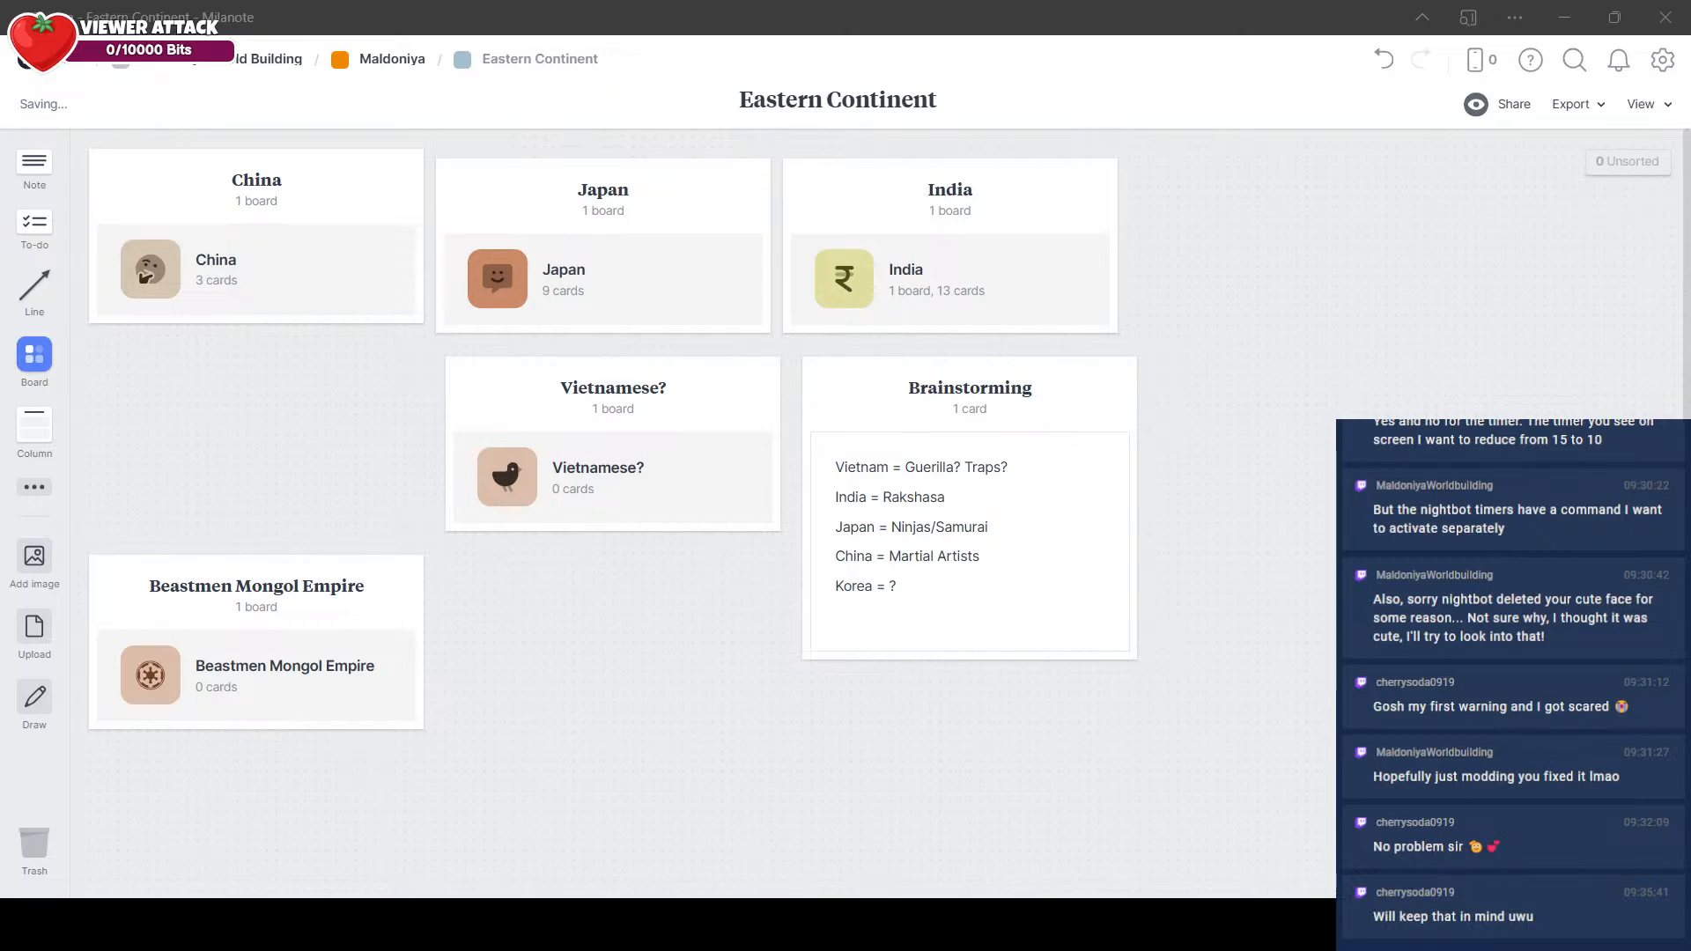
click(561, 398)
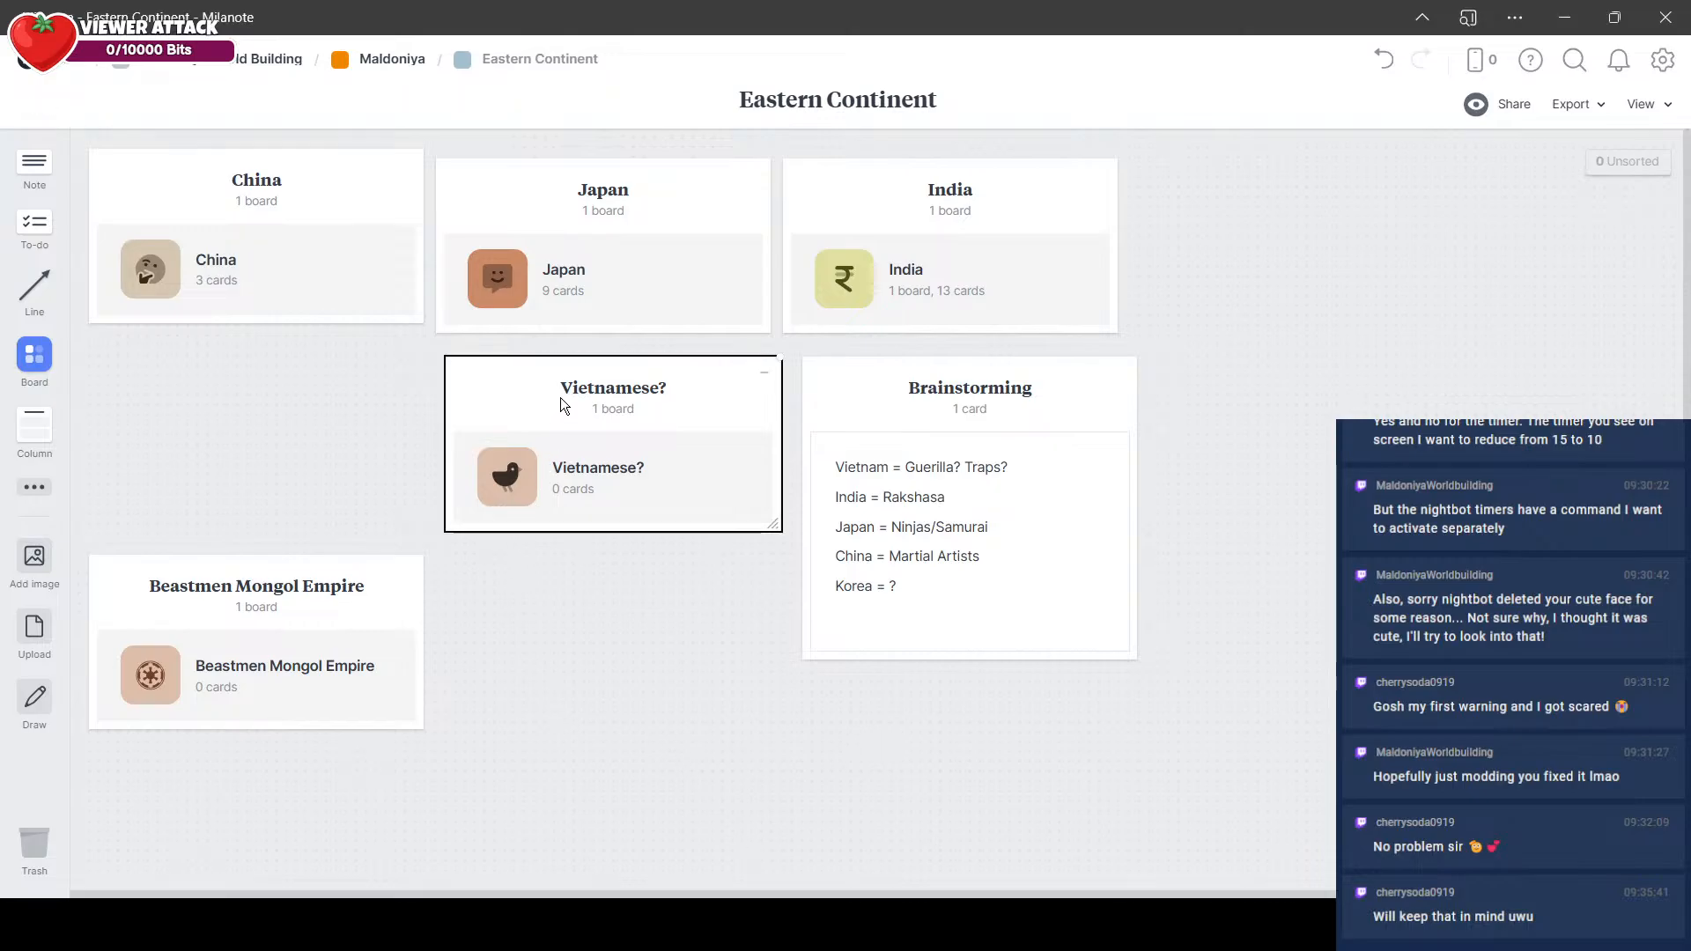
key(Delete)
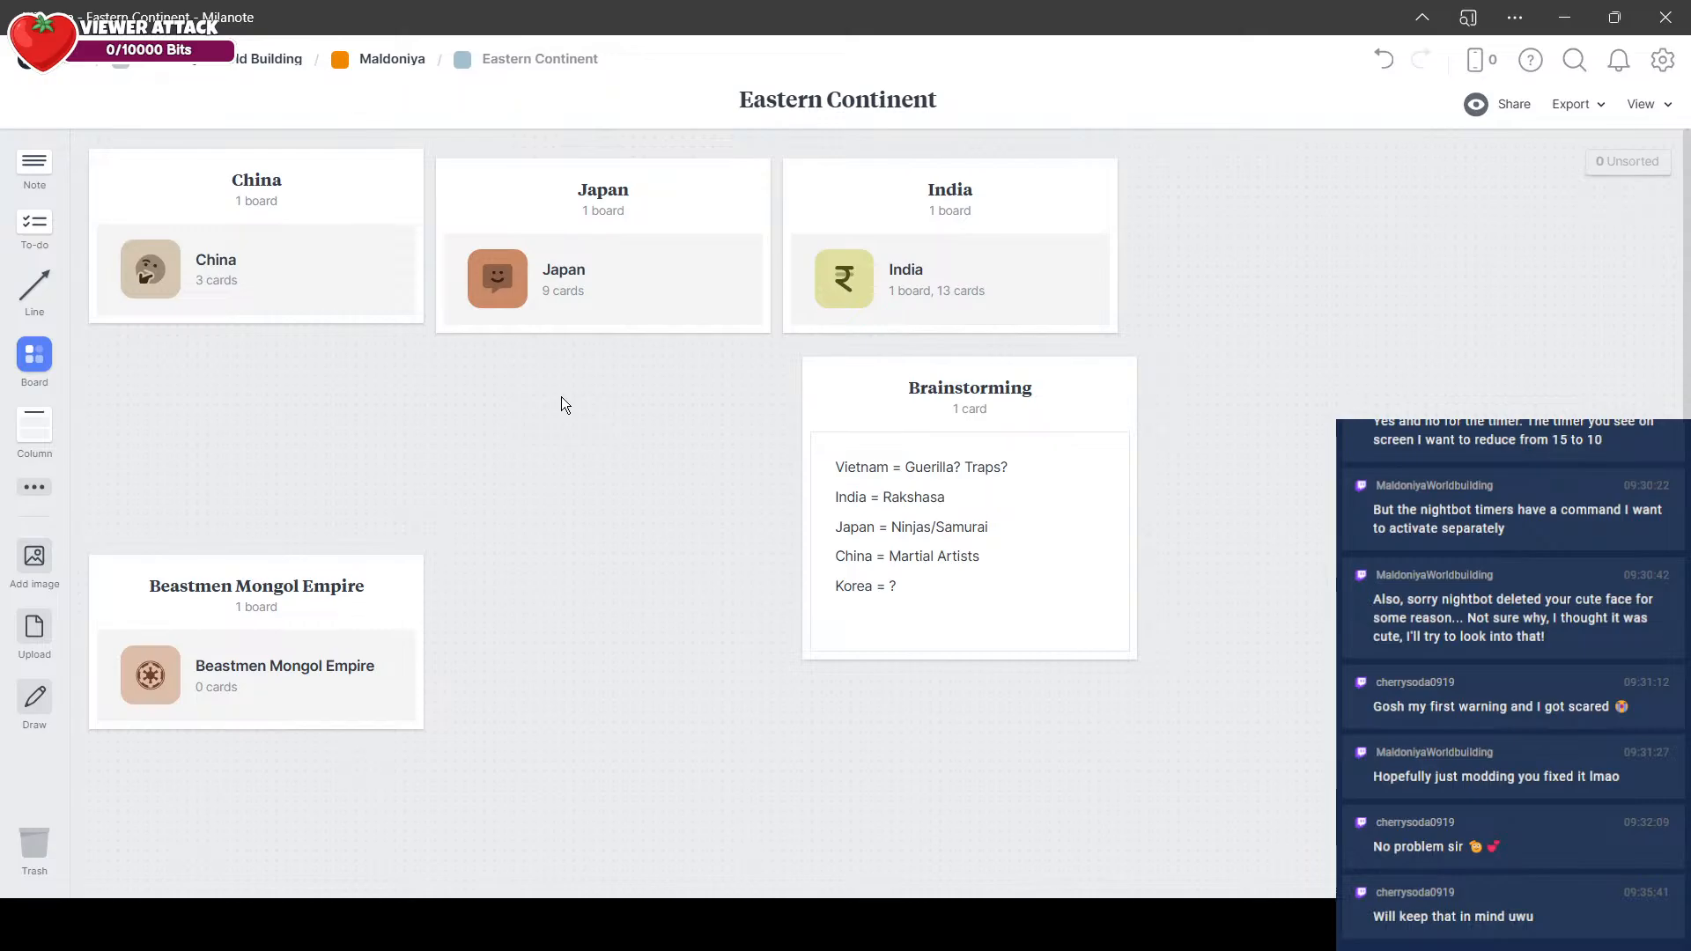
Step: Move the Beastmen Mongol Empire column up beneath China and delete the old Brainstorming column
drag(170, 555, 185, 370)
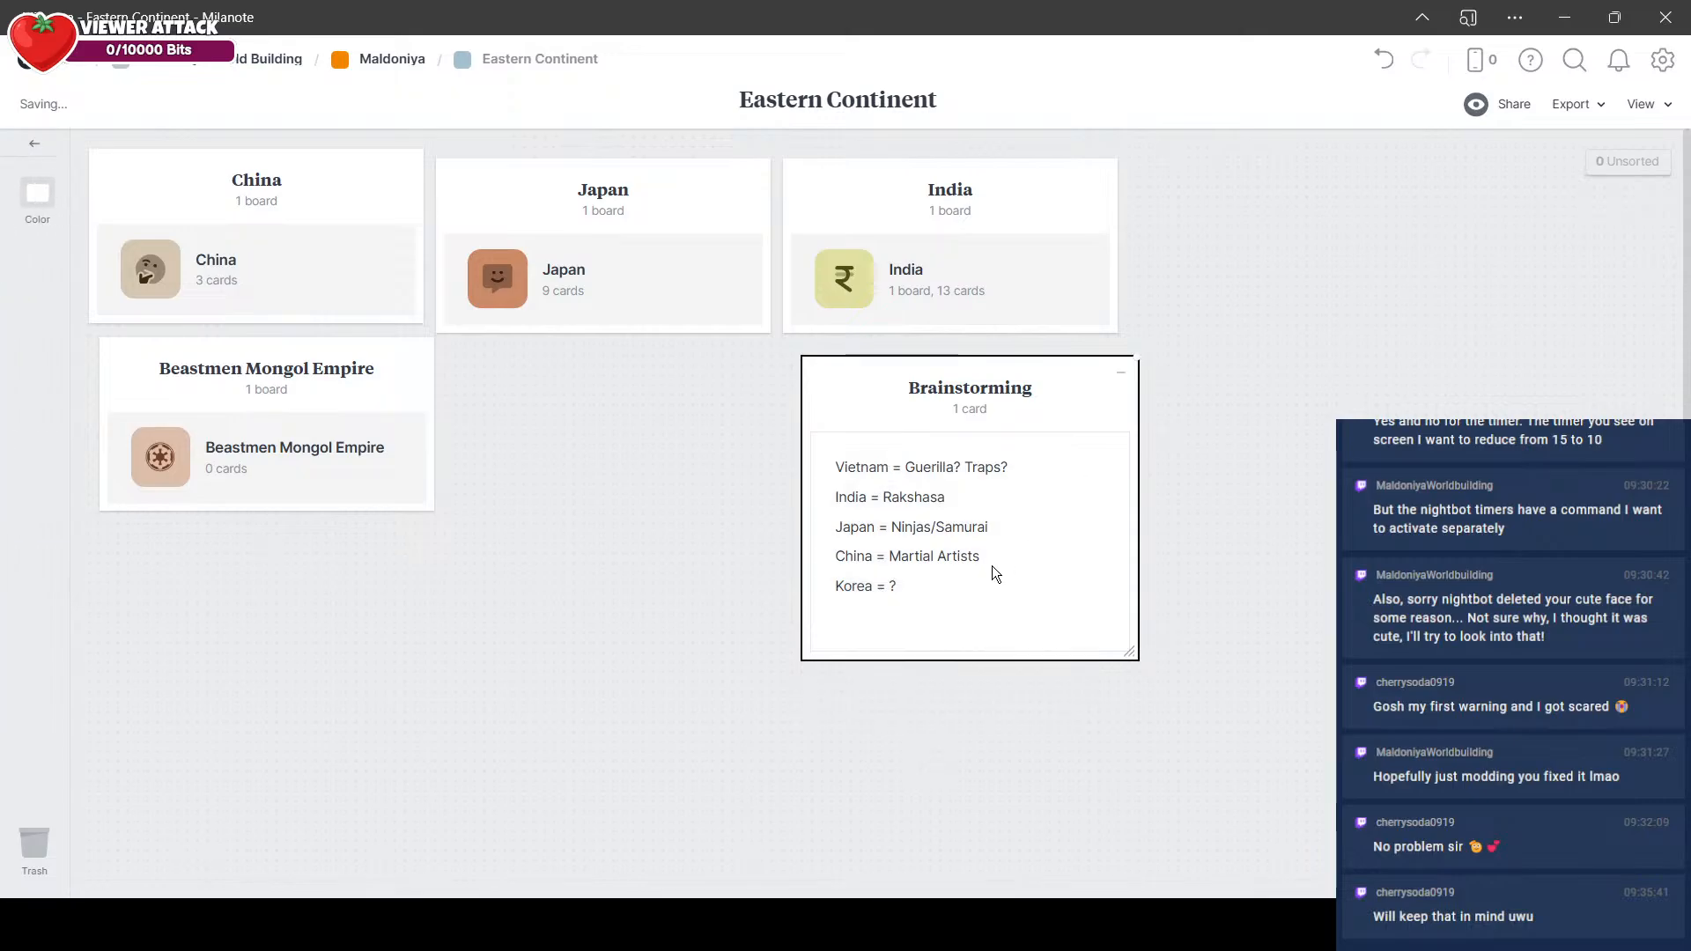
key(Delete)
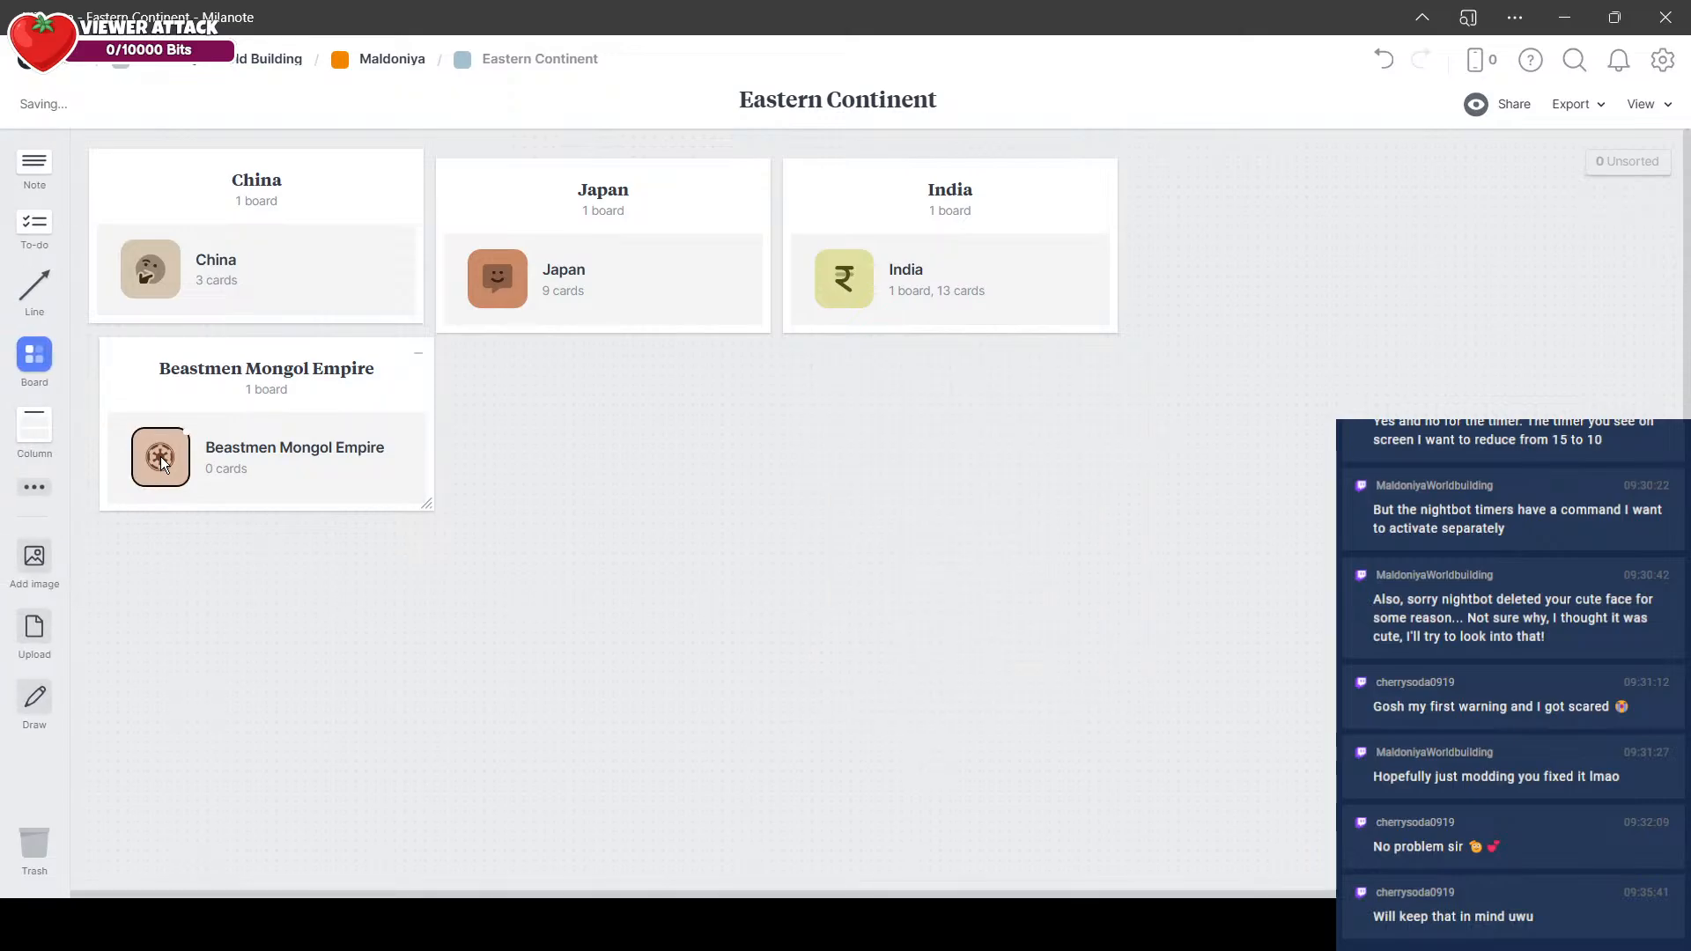
Step: Open the Beastmen Mongol Empire board and add a column titled "Brainstorming"
click(160, 457)
drag(35, 430, 120, 183)
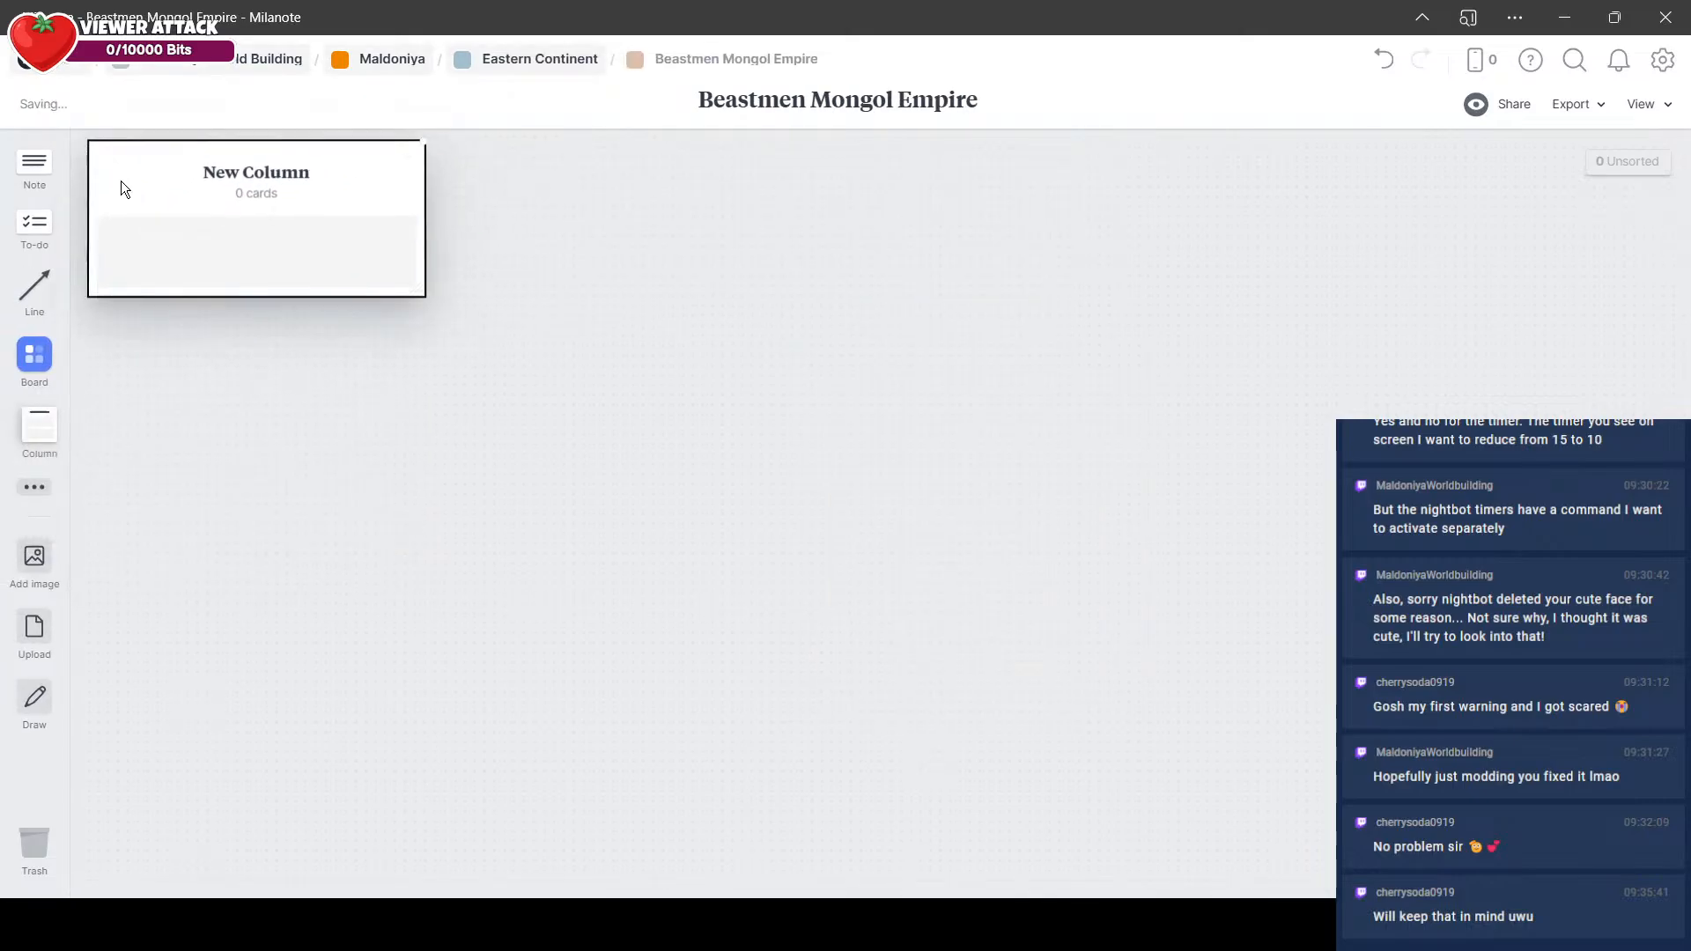
text(Brainstorming)
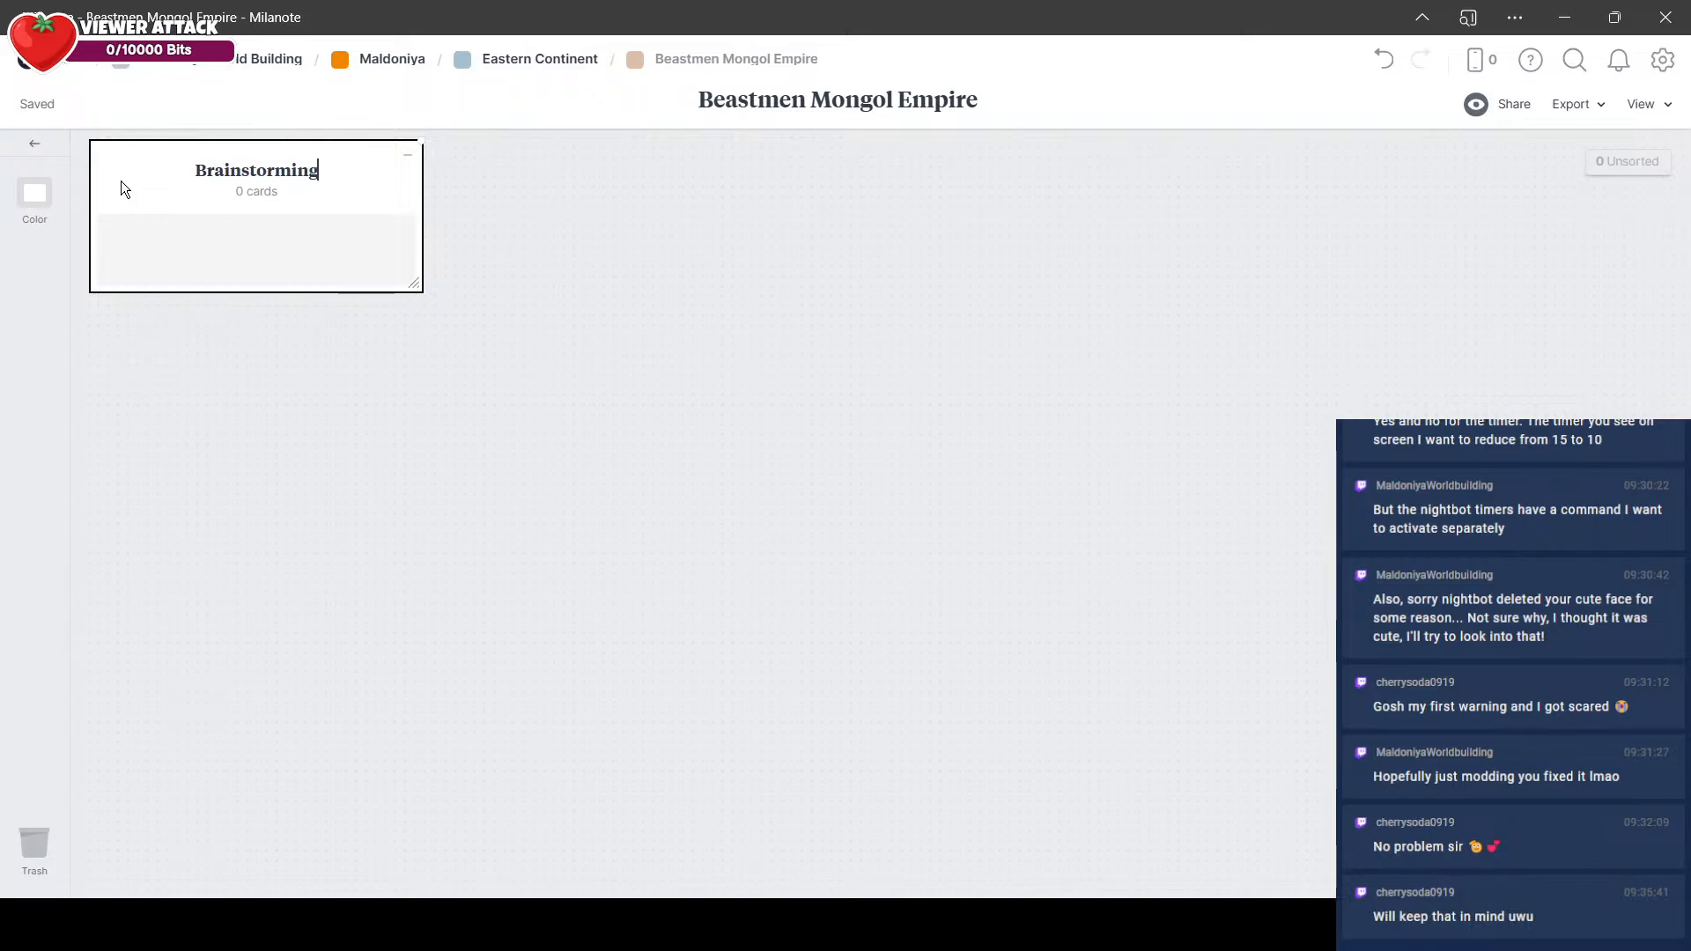
Step: Add a note to the Brainstorming column reading "The origin of the Beast tribes around the world?"
double_click(180, 271)
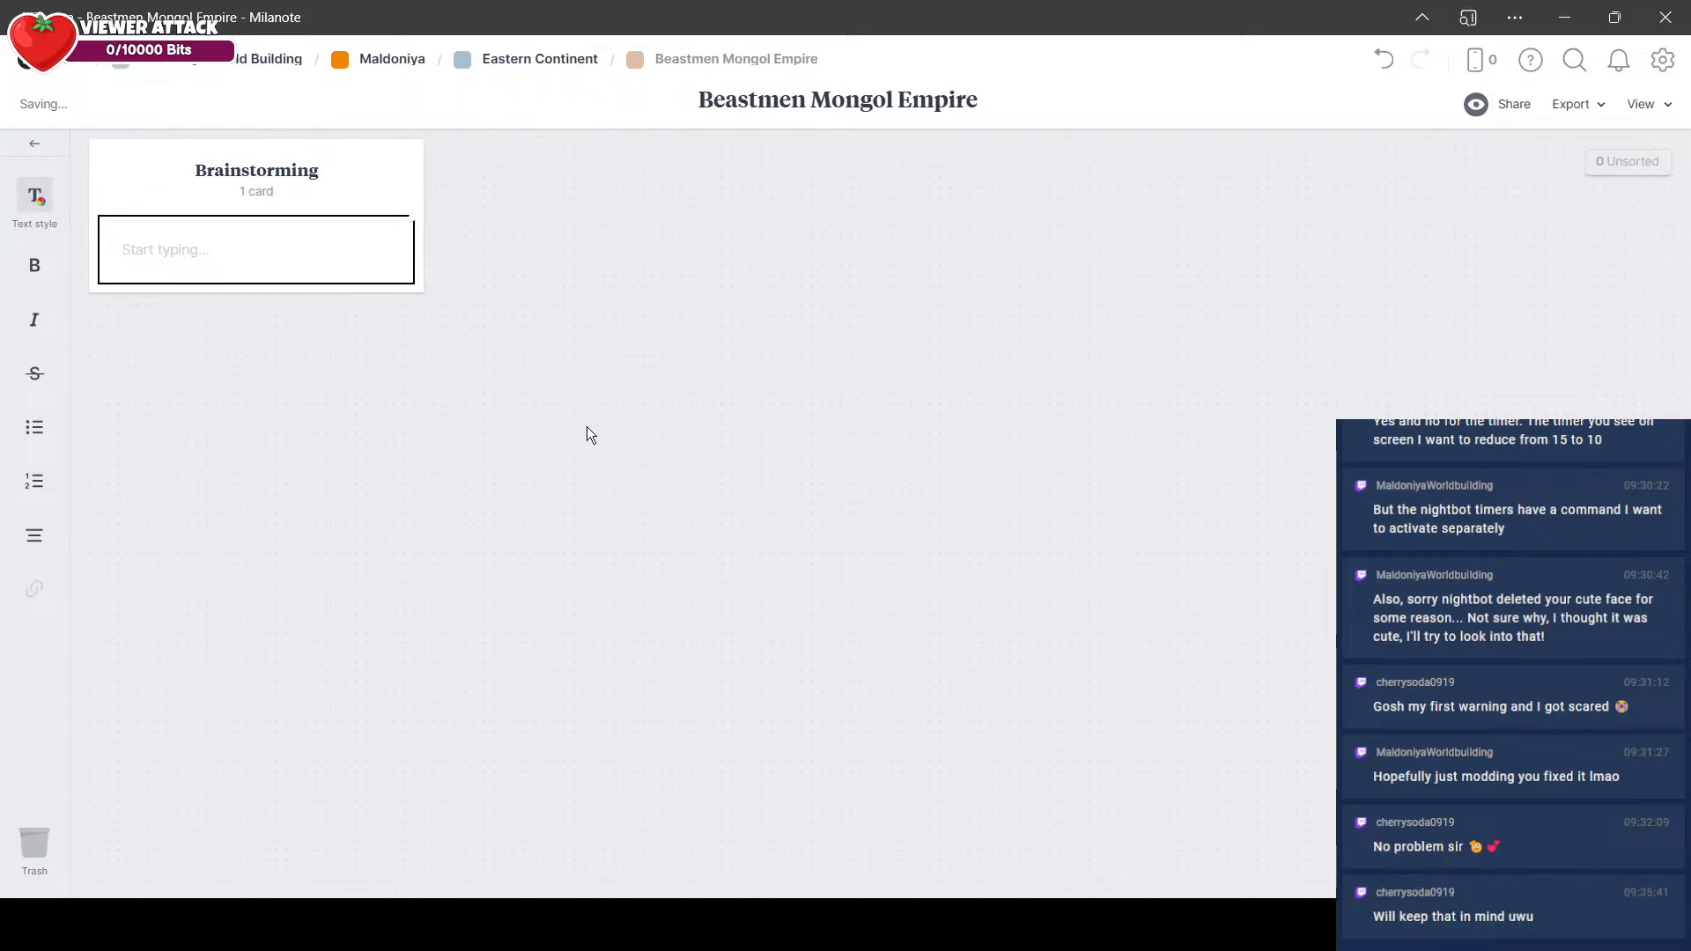
text(The origin of the Beastr)
key(BackSpace)
key(BackSpace)
text(tr)
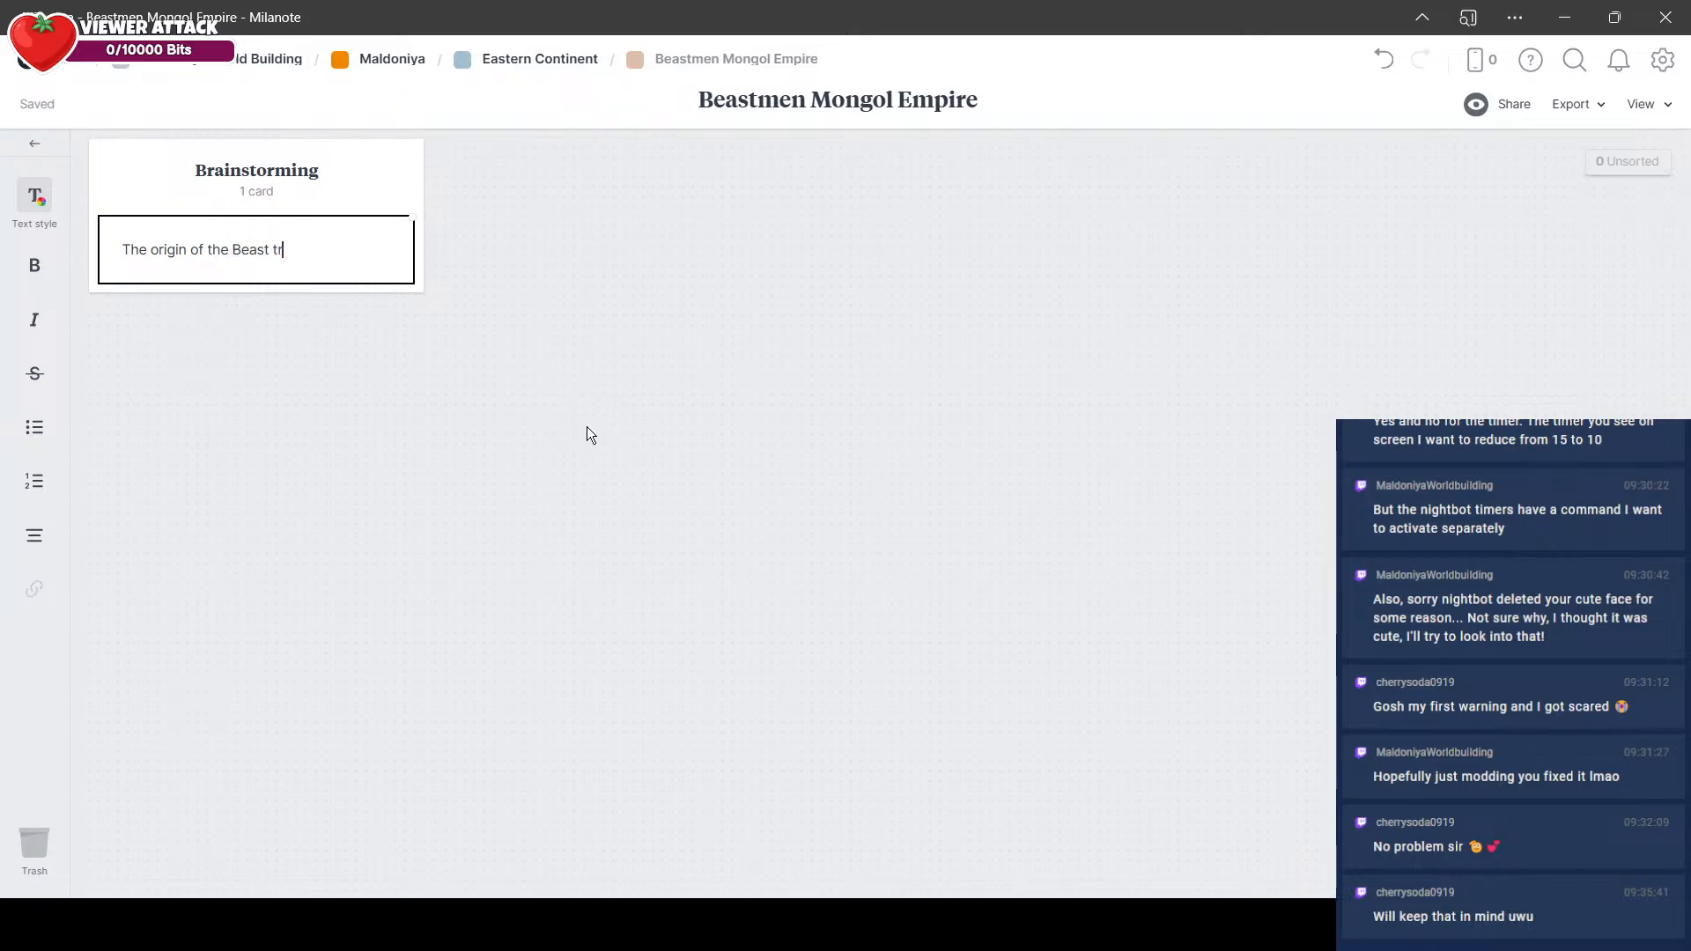
text(ibes around the world?)
key(Return)
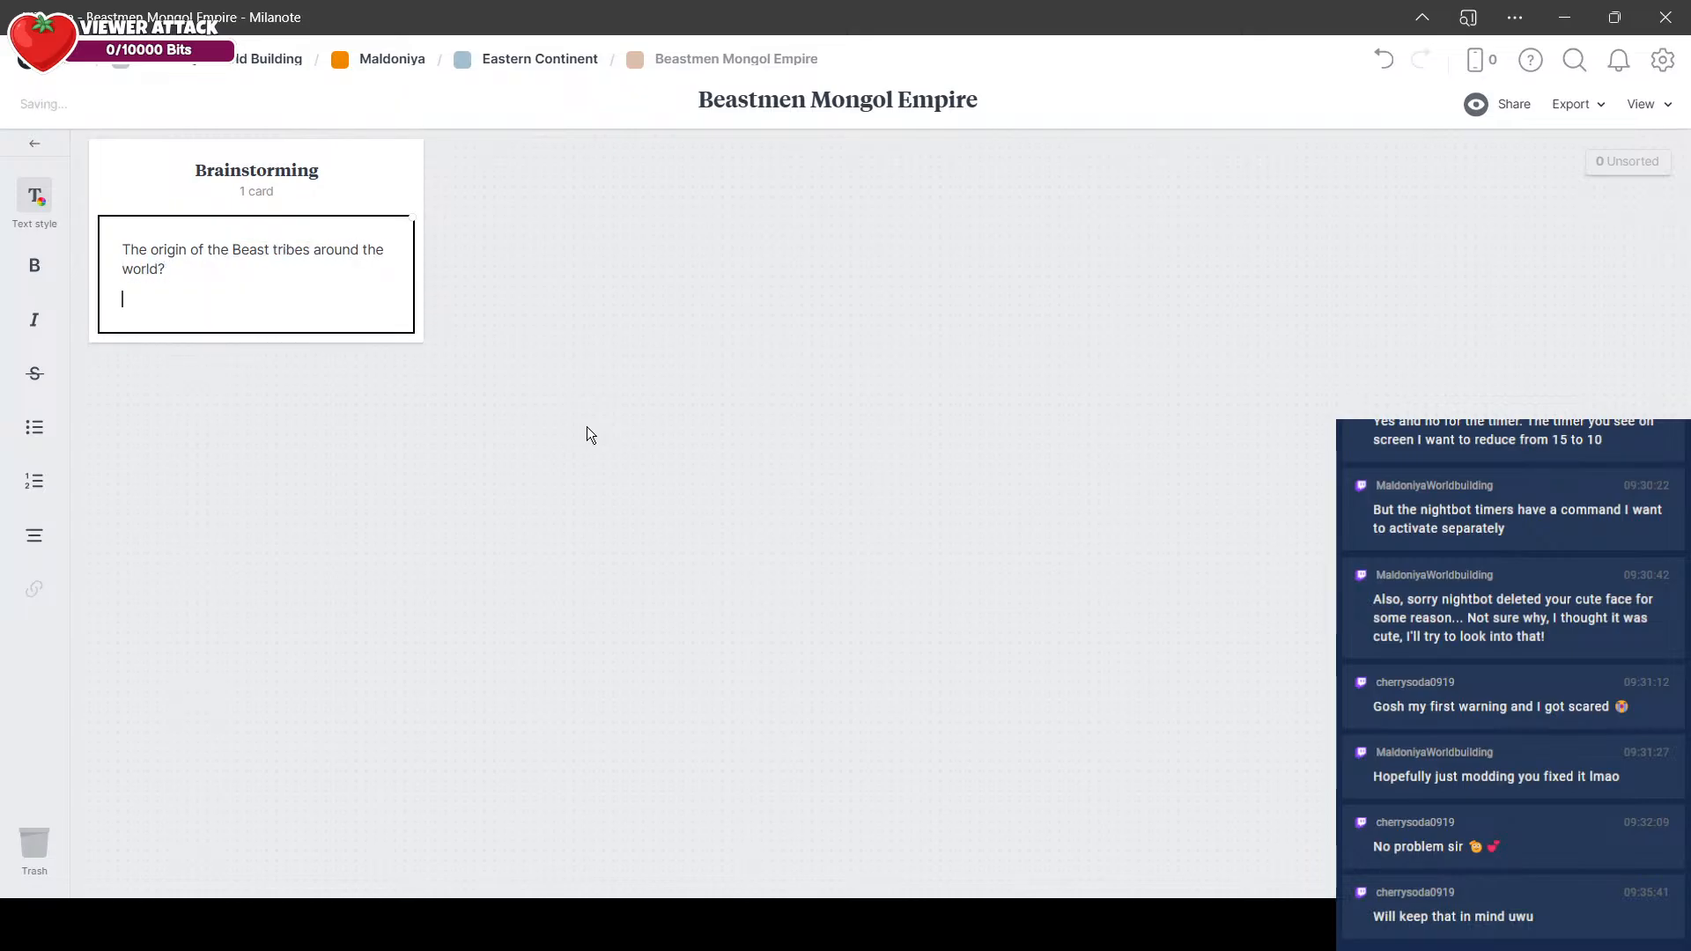
Step: Add a second paragraph to the note: "The largest/most expansive/most united beast-men empire which contests against and fights back against the humanoid nations around them."
text(The largest/most expansive/most unite)
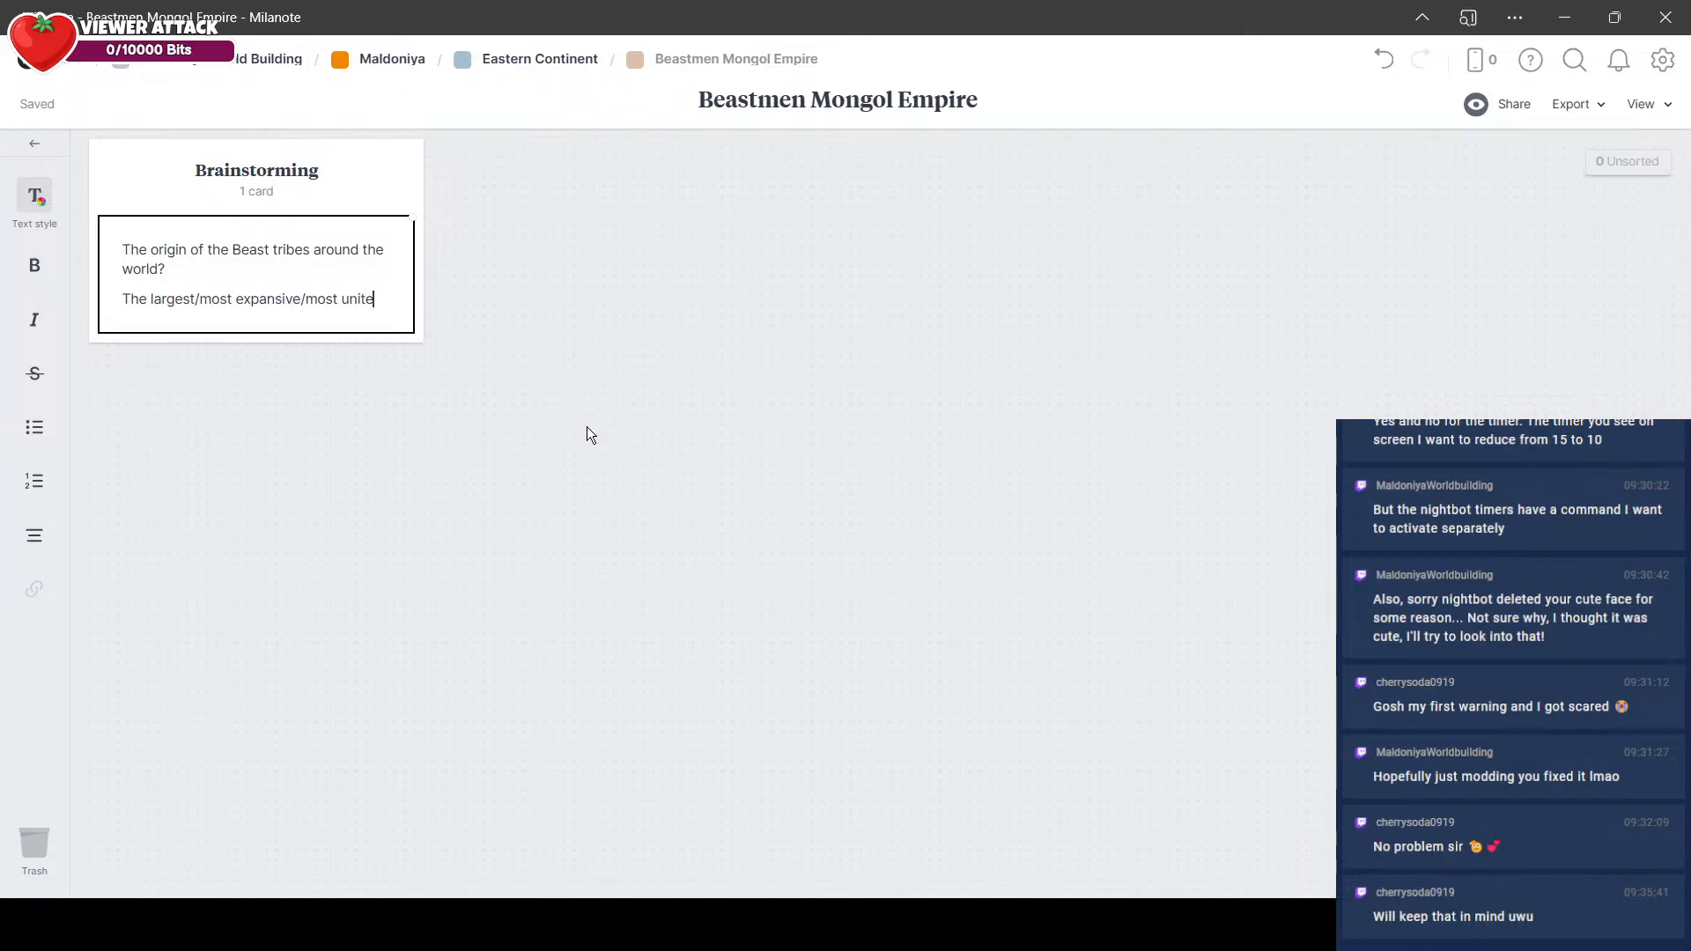
text(d beast-men empi)
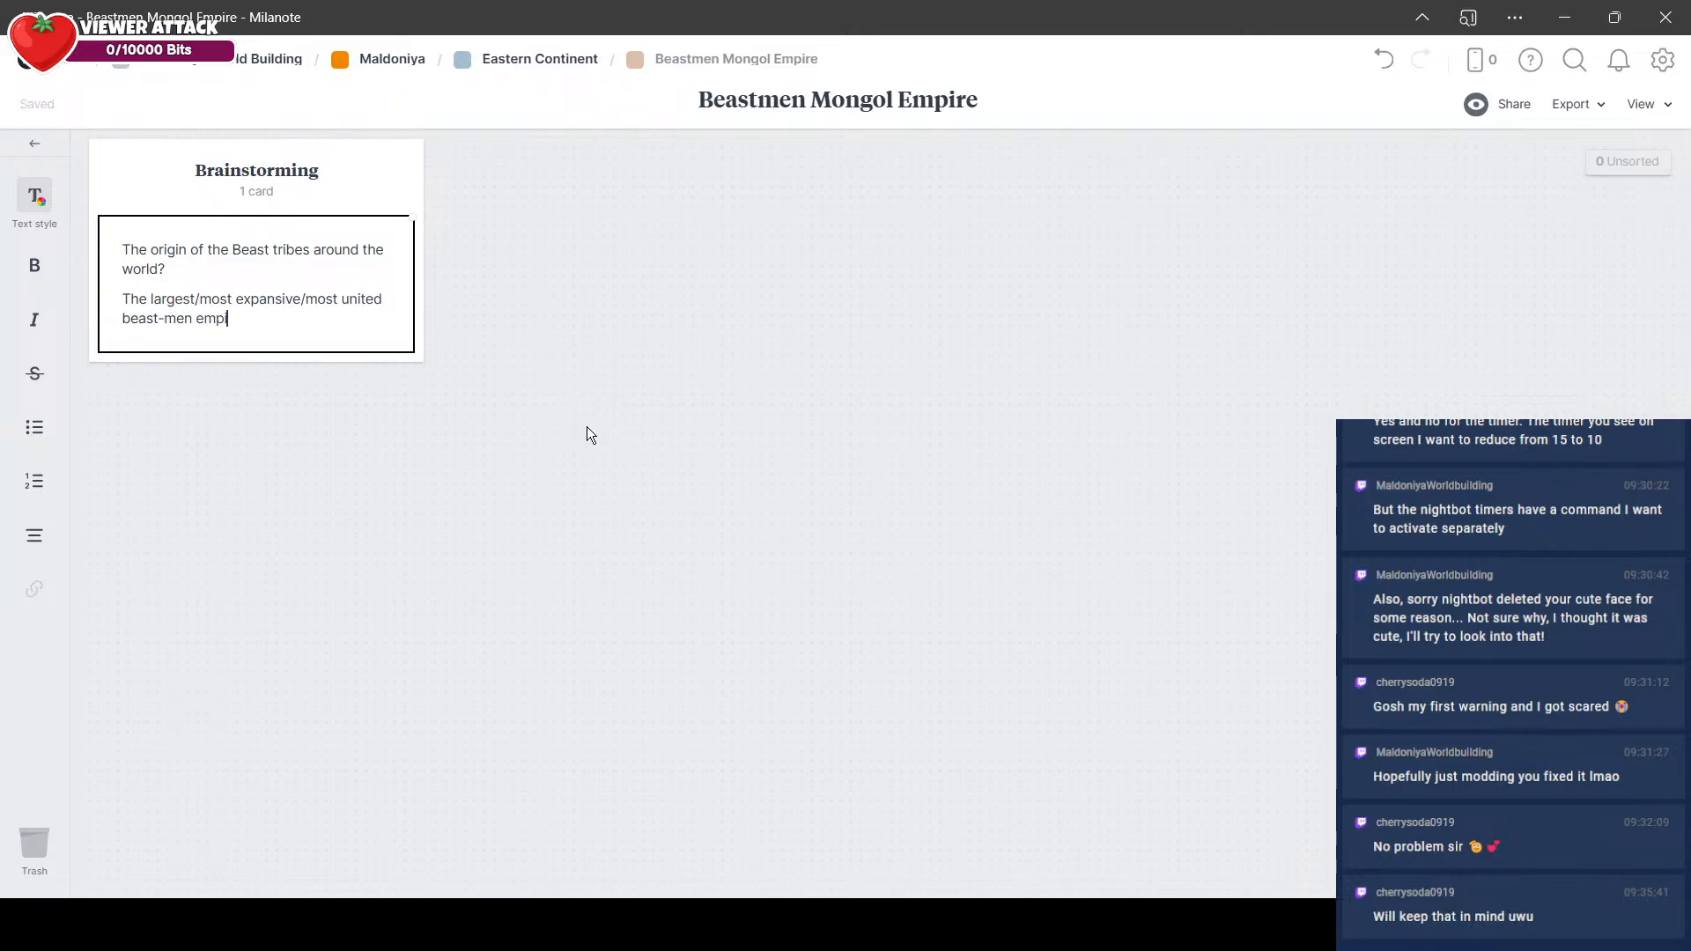
text(re which contests against and fig)
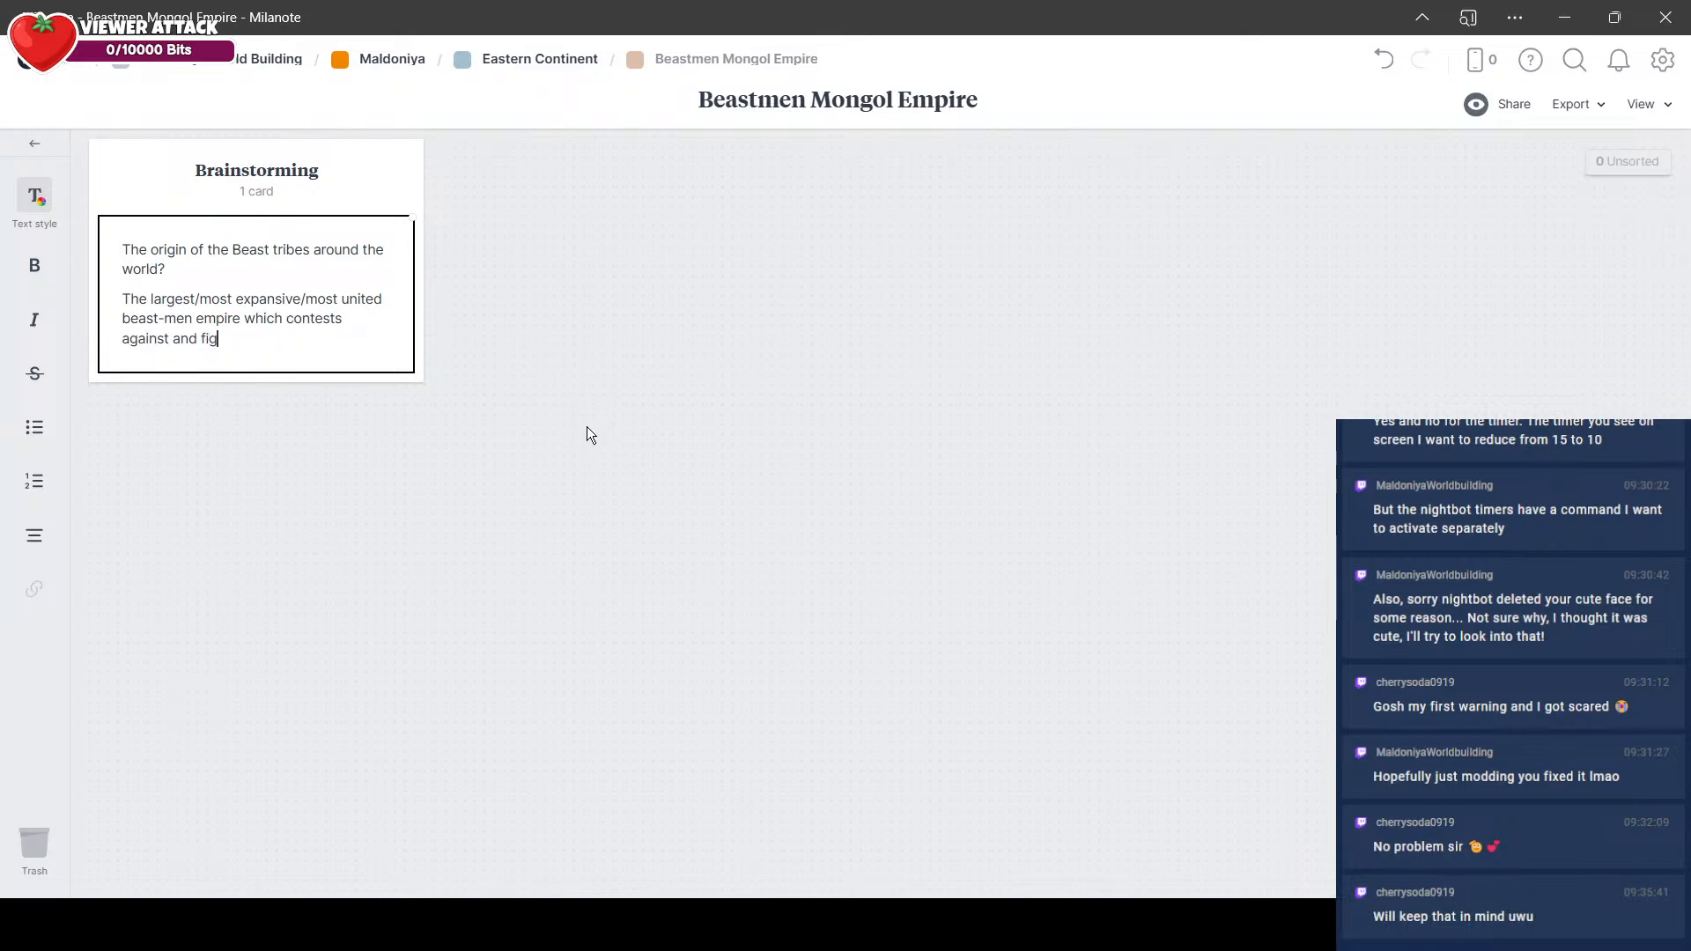
text(hts back against the humanoid nations around them.)
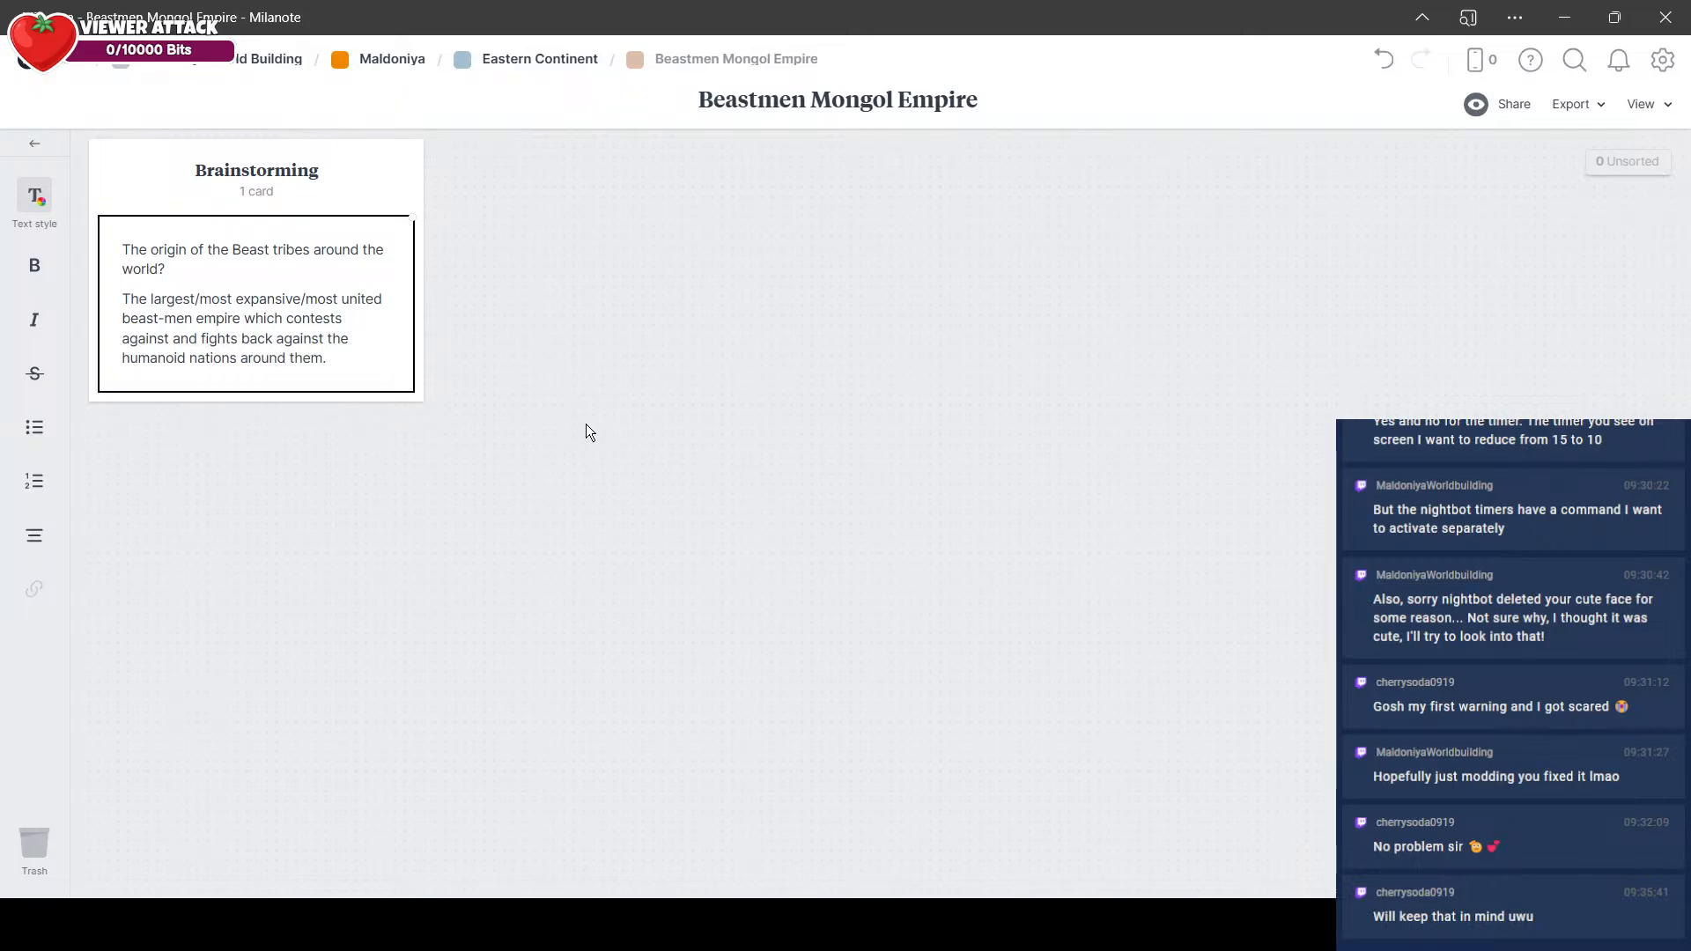
click(585, 424)
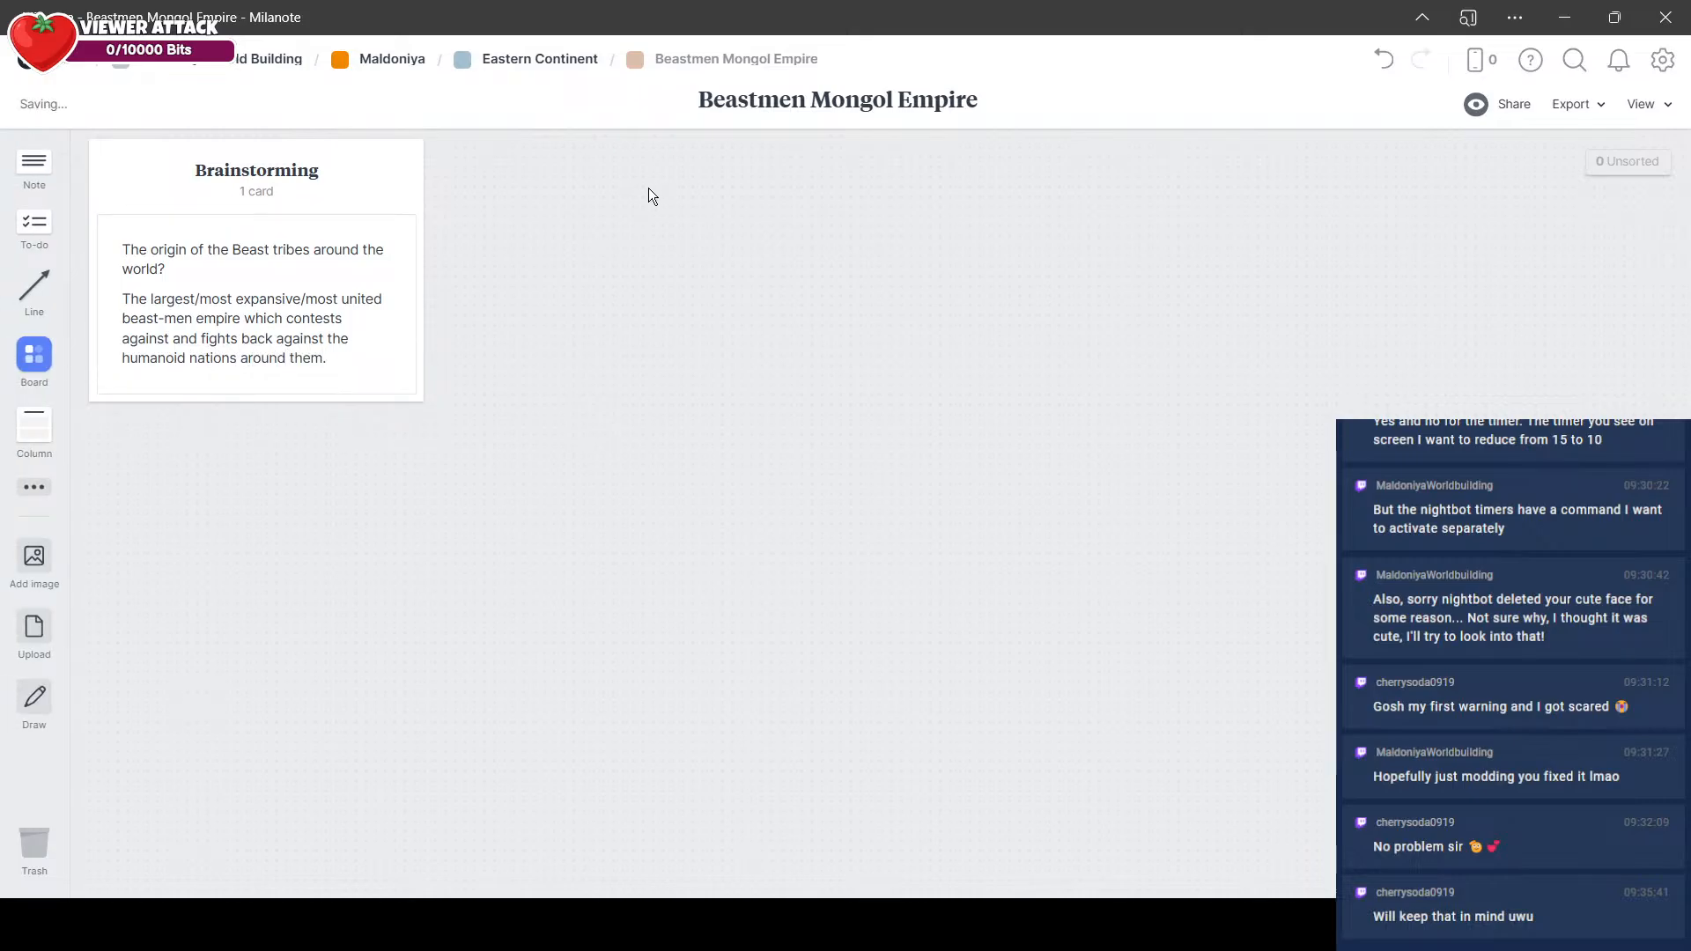
Step: Return to the Eastern Continent board and add a column titled "Brainstorming" beside the Beastmen Mongol Empire column
click(555, 64)
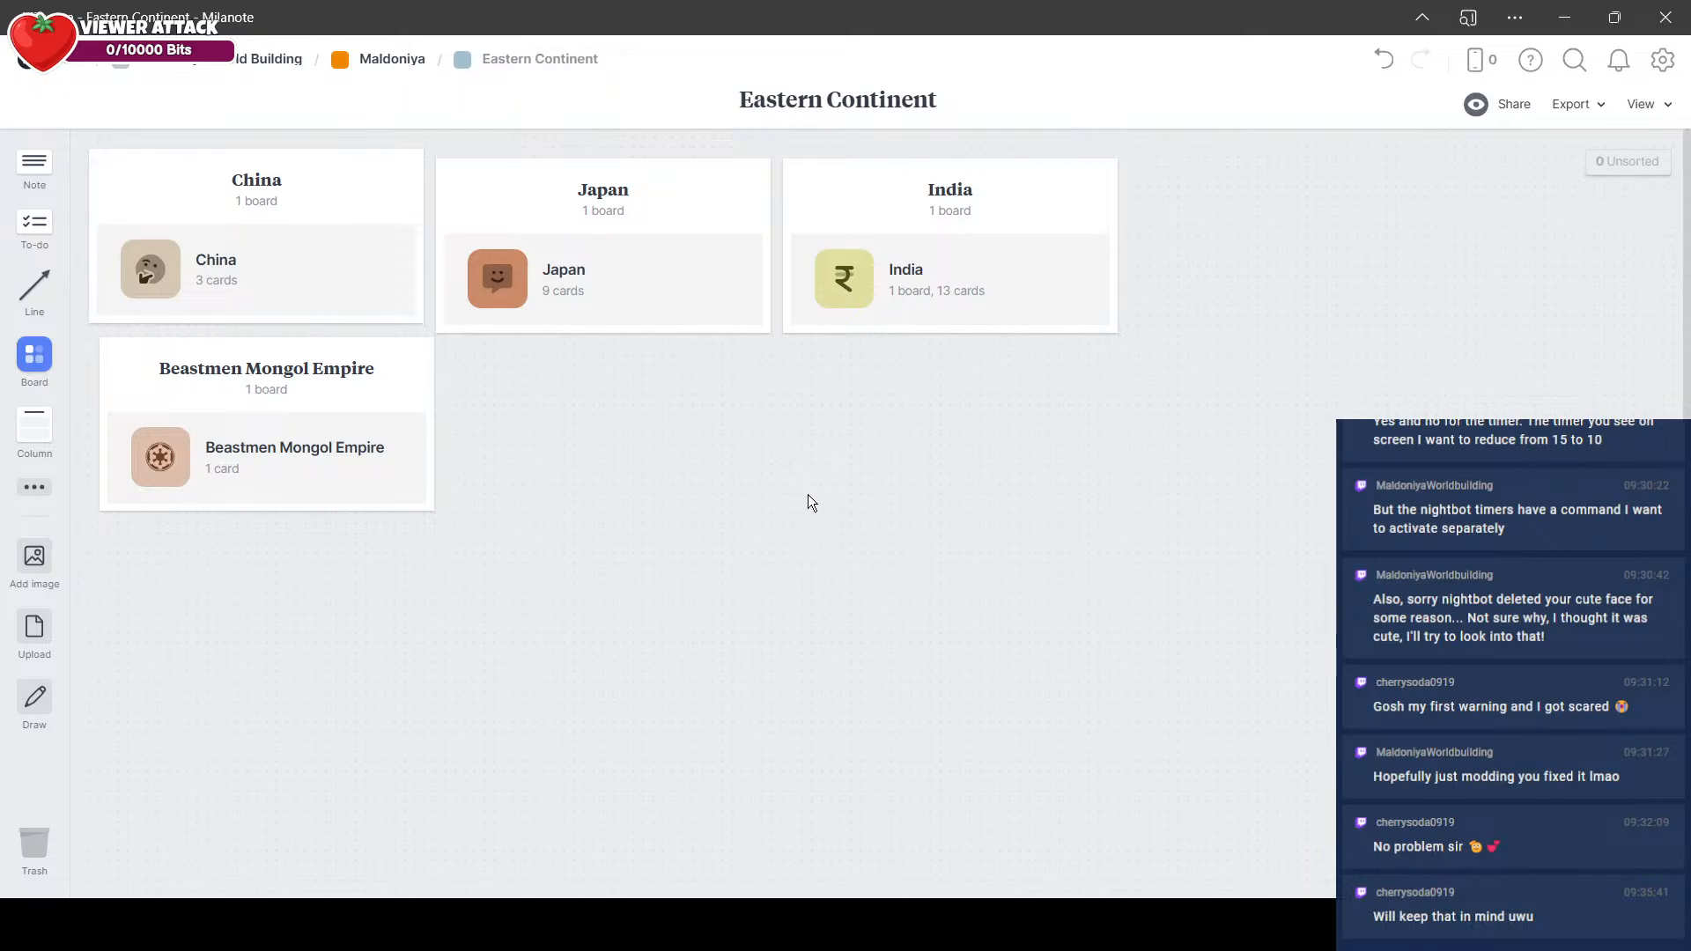
drag(35, 422, 525, 389)
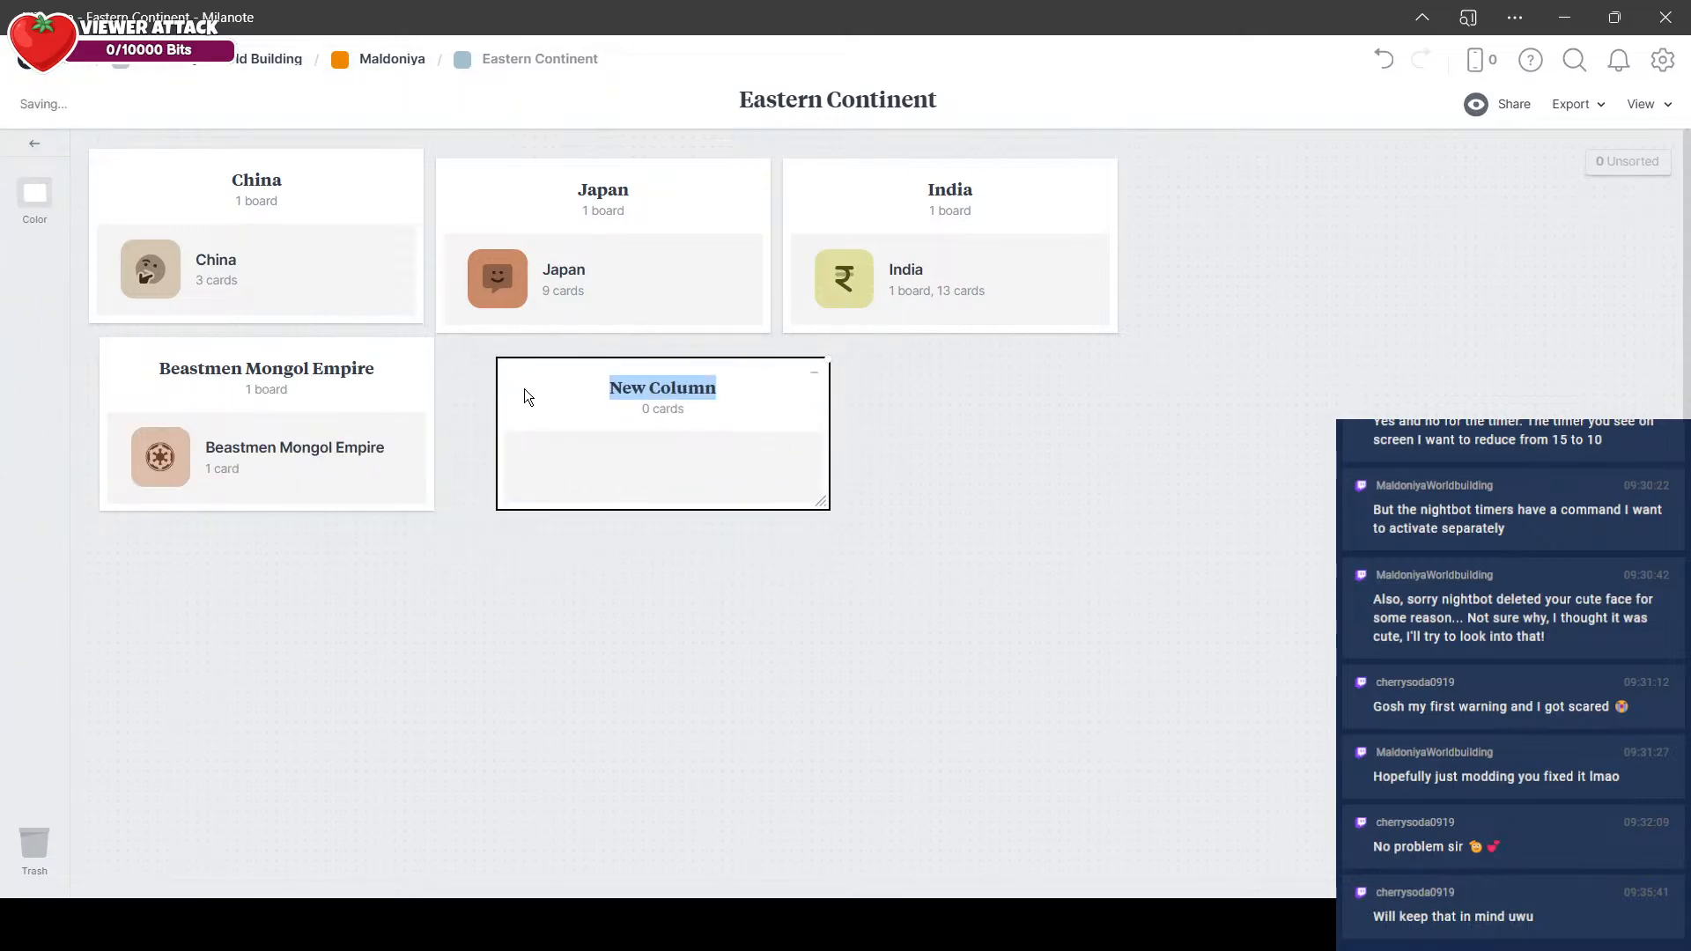
text(bra8in)
key(BackSpace)
key(BackSpace)
key(BackSpace)
key(BackSpace)
key(BackSpace)
key(BackSpace)
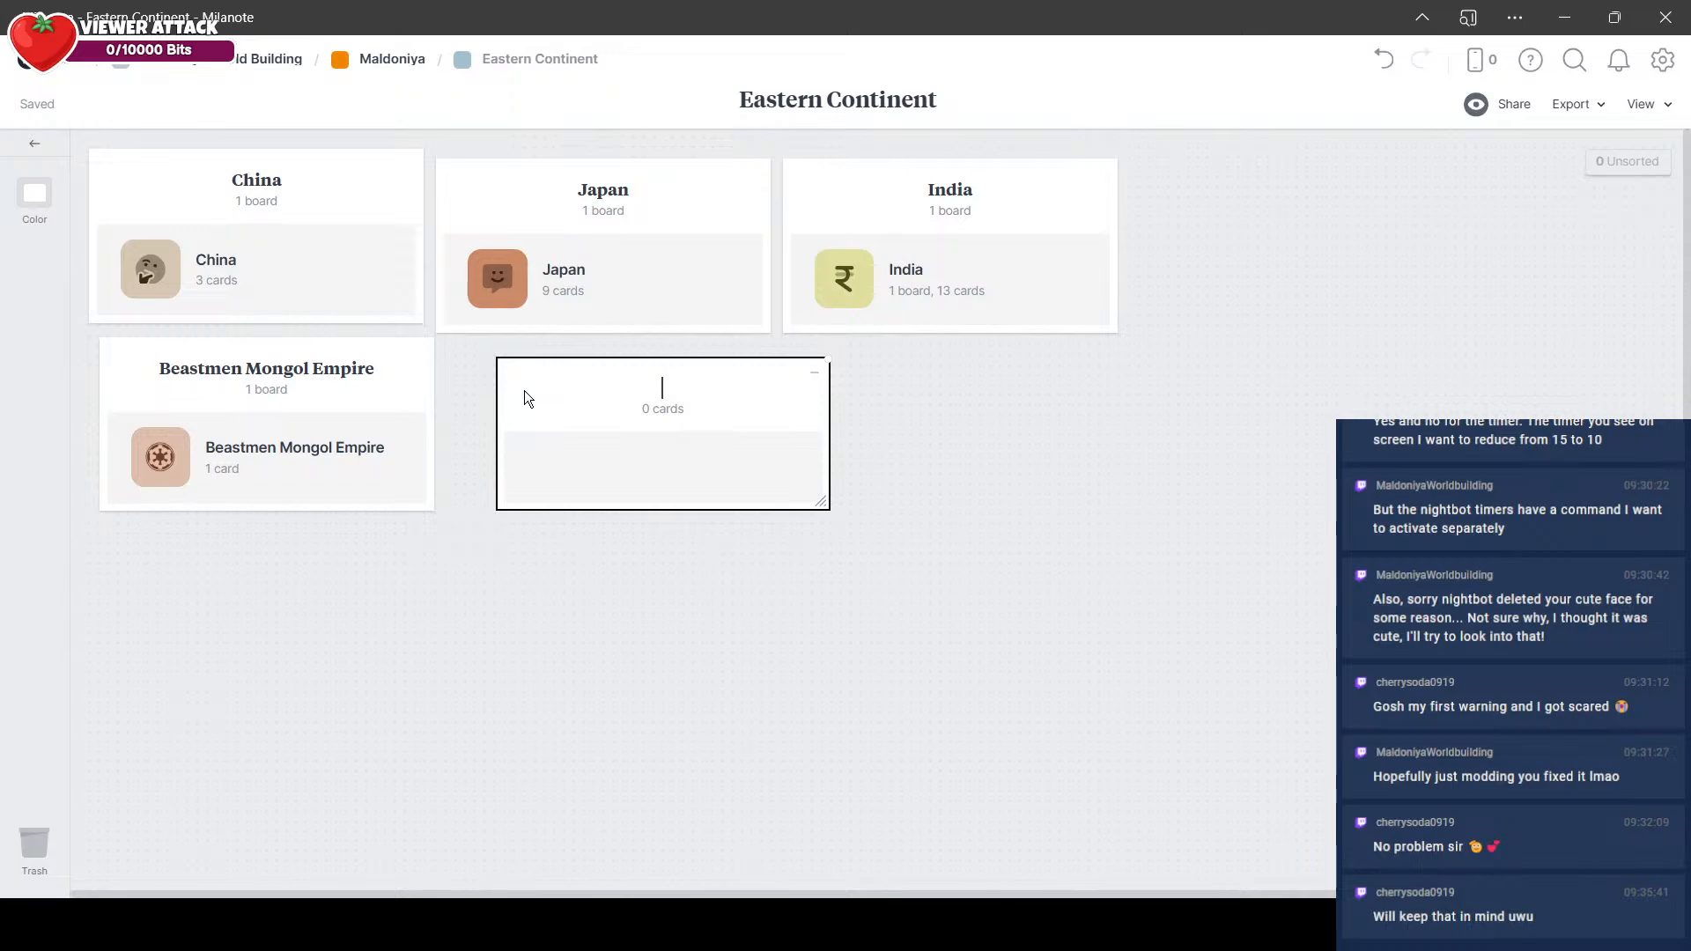
text(Brainstorming)
Step: Add a note to the Brainstorming column with the lines "Eastern Dragons", "Eastern Style Undead" and "Yokai / Sura / Beastmen"
double_click(606, 458)
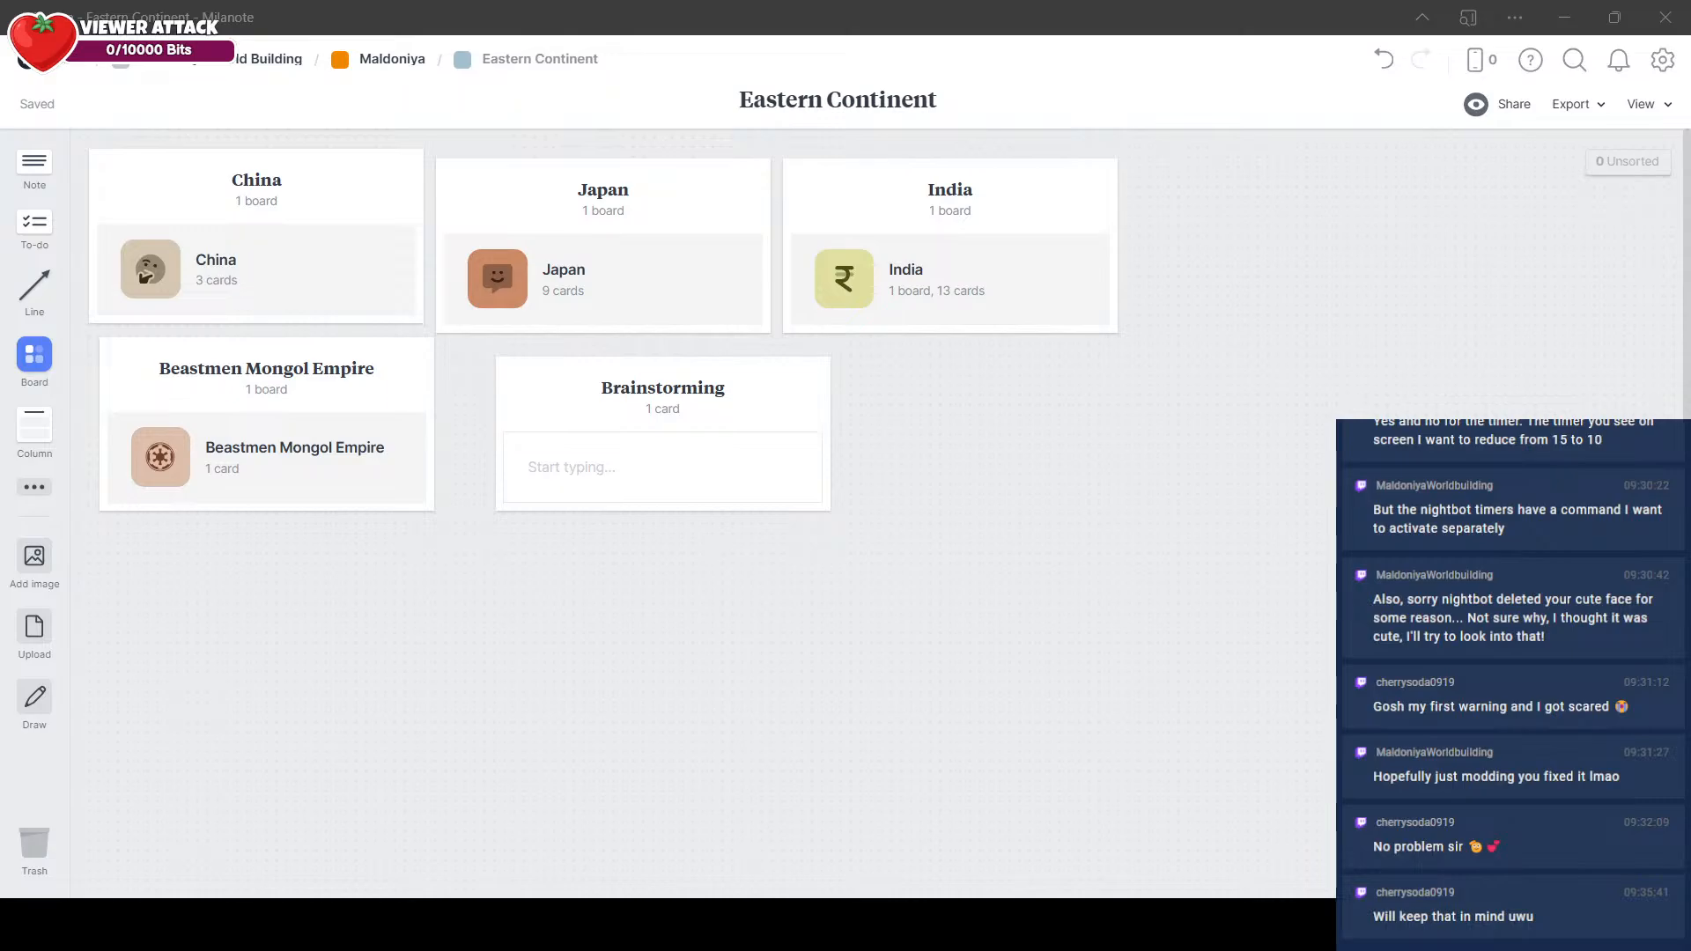
click(696, 499)
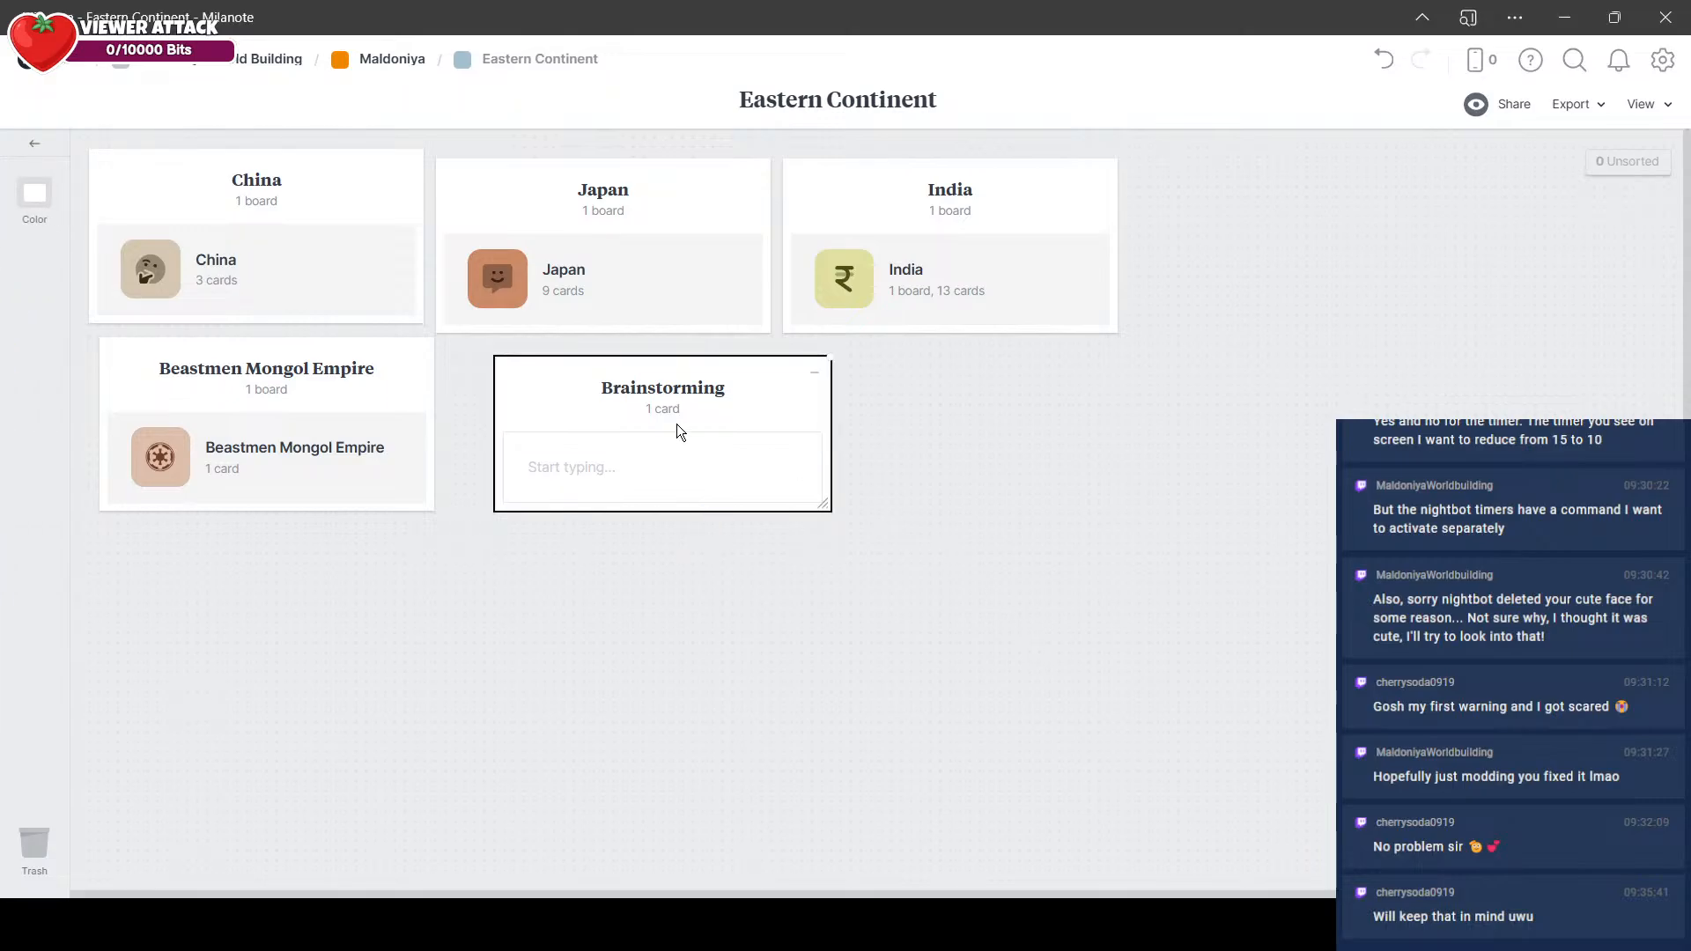
key(Escape)
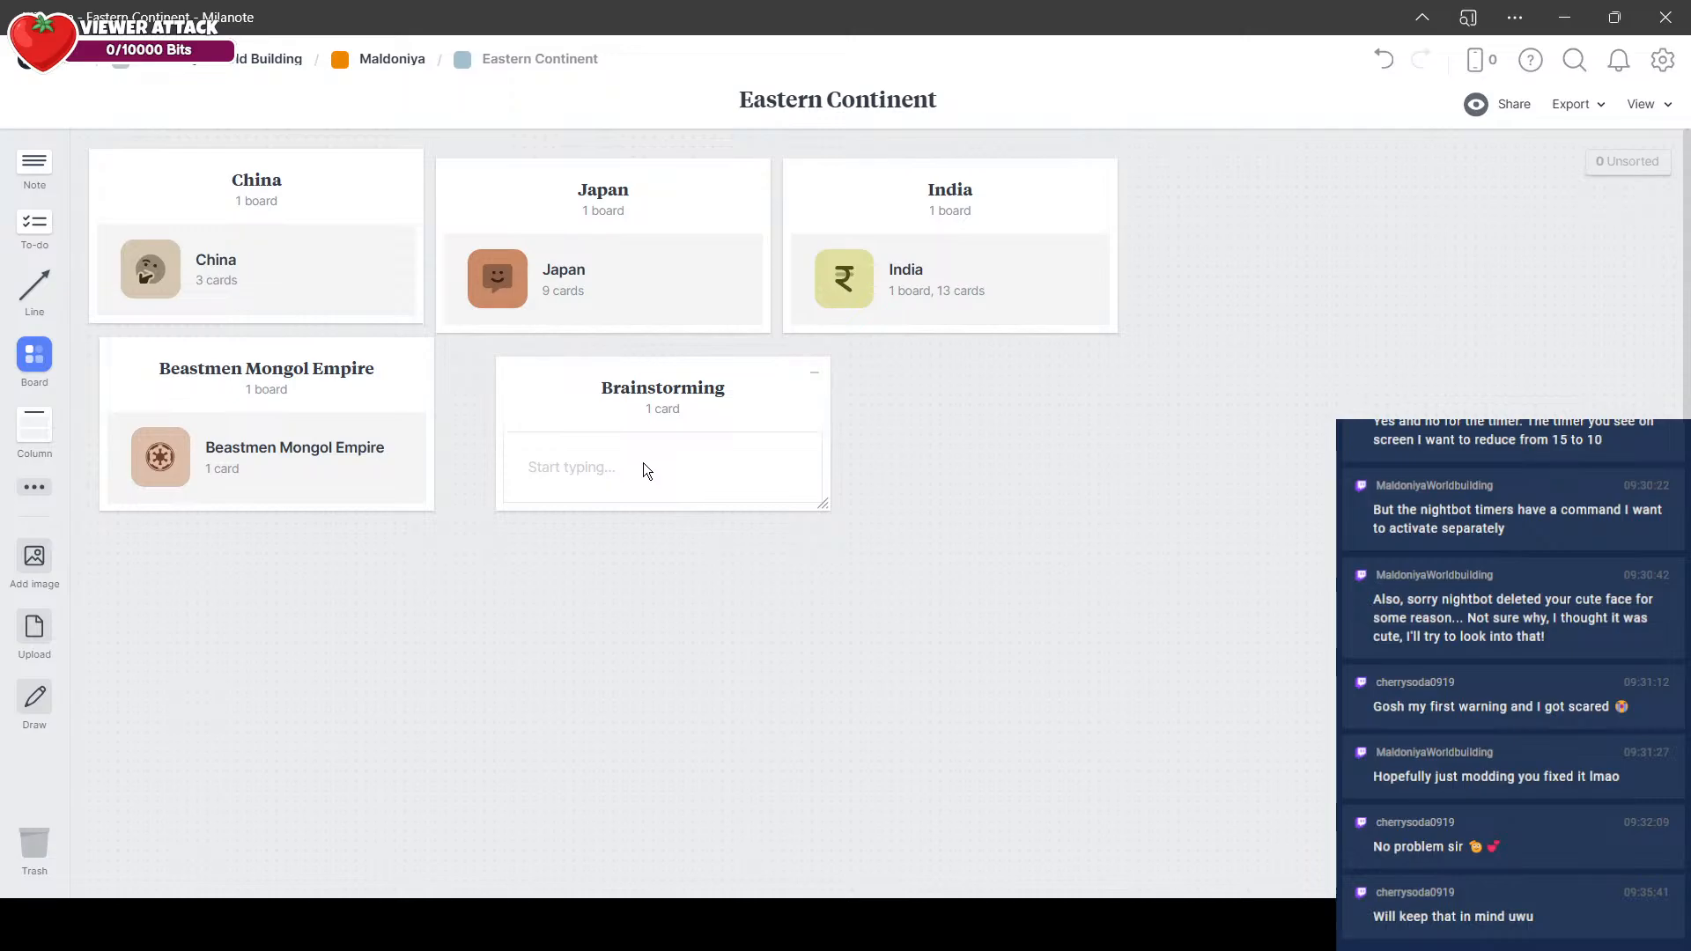
click(643, 464)
text(Eastern Dragons)
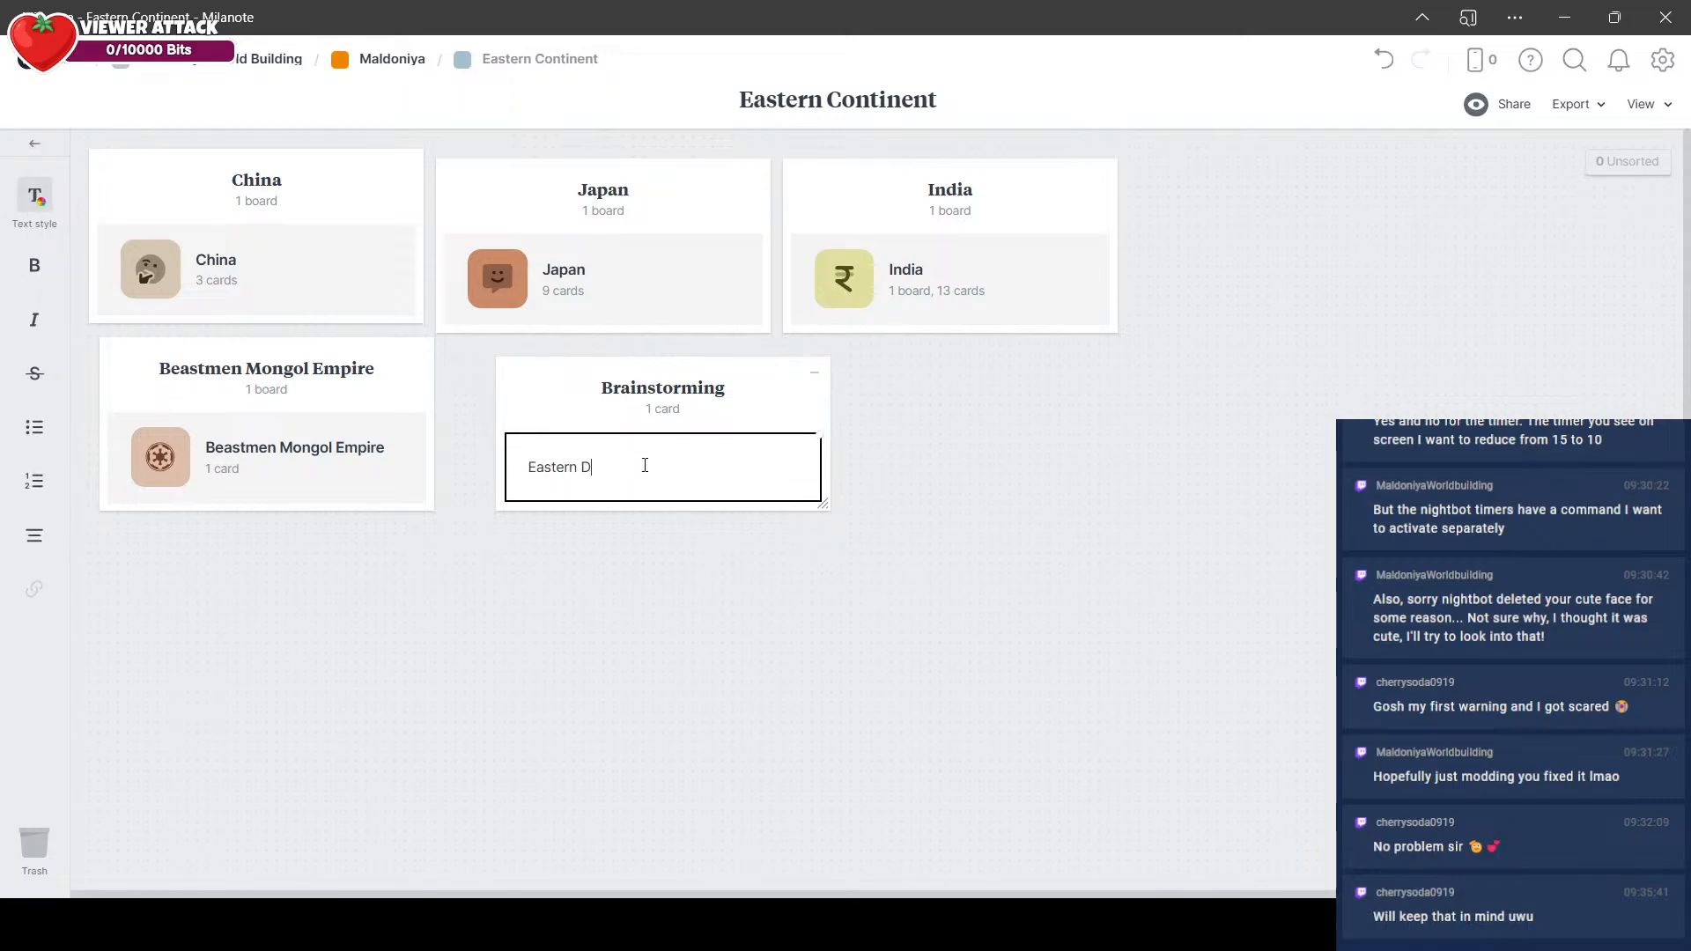
key(Return)
text(Eastern St)
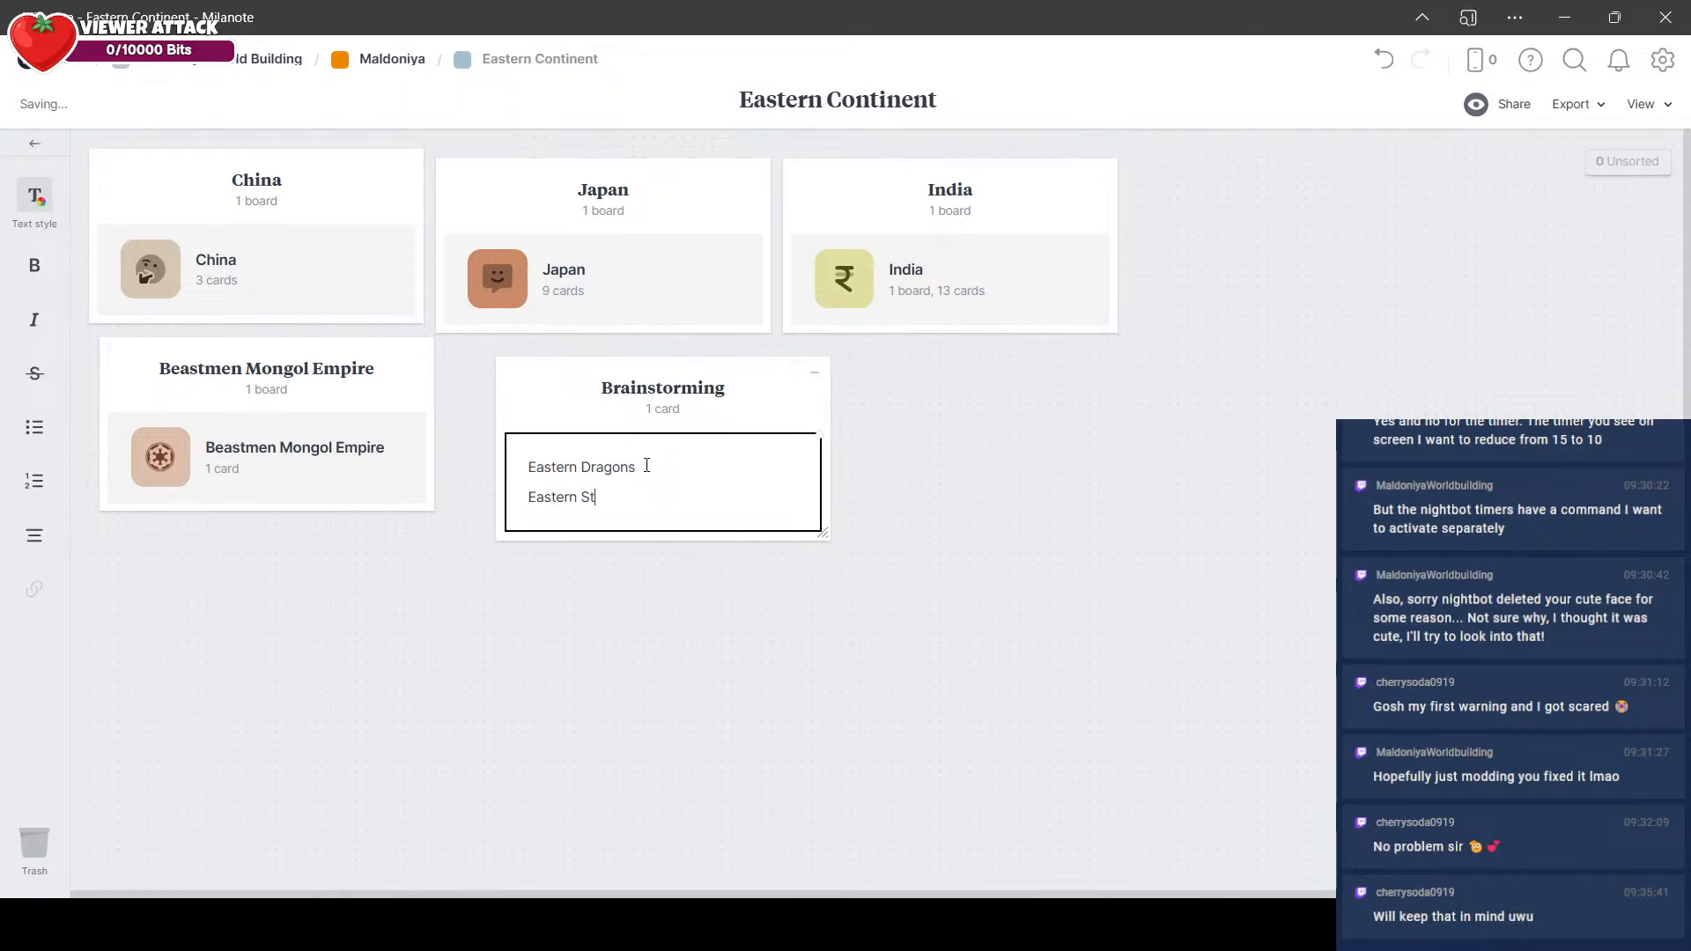
text(yle Undead)
key(Return)
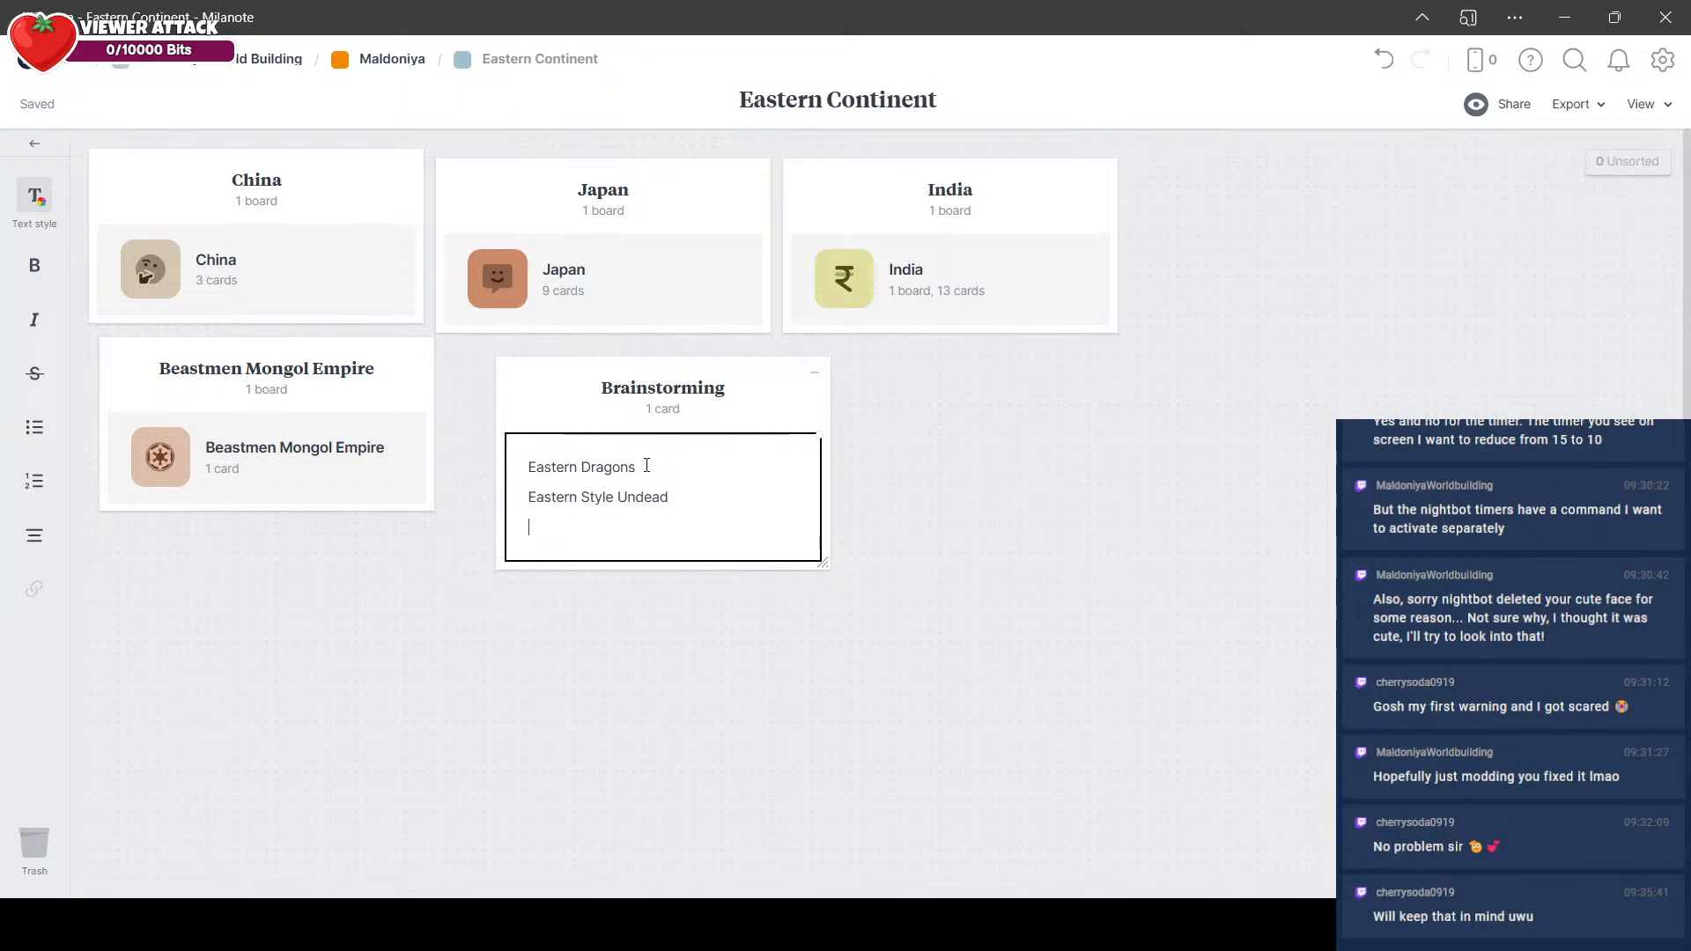
text(Yokai / Sura)
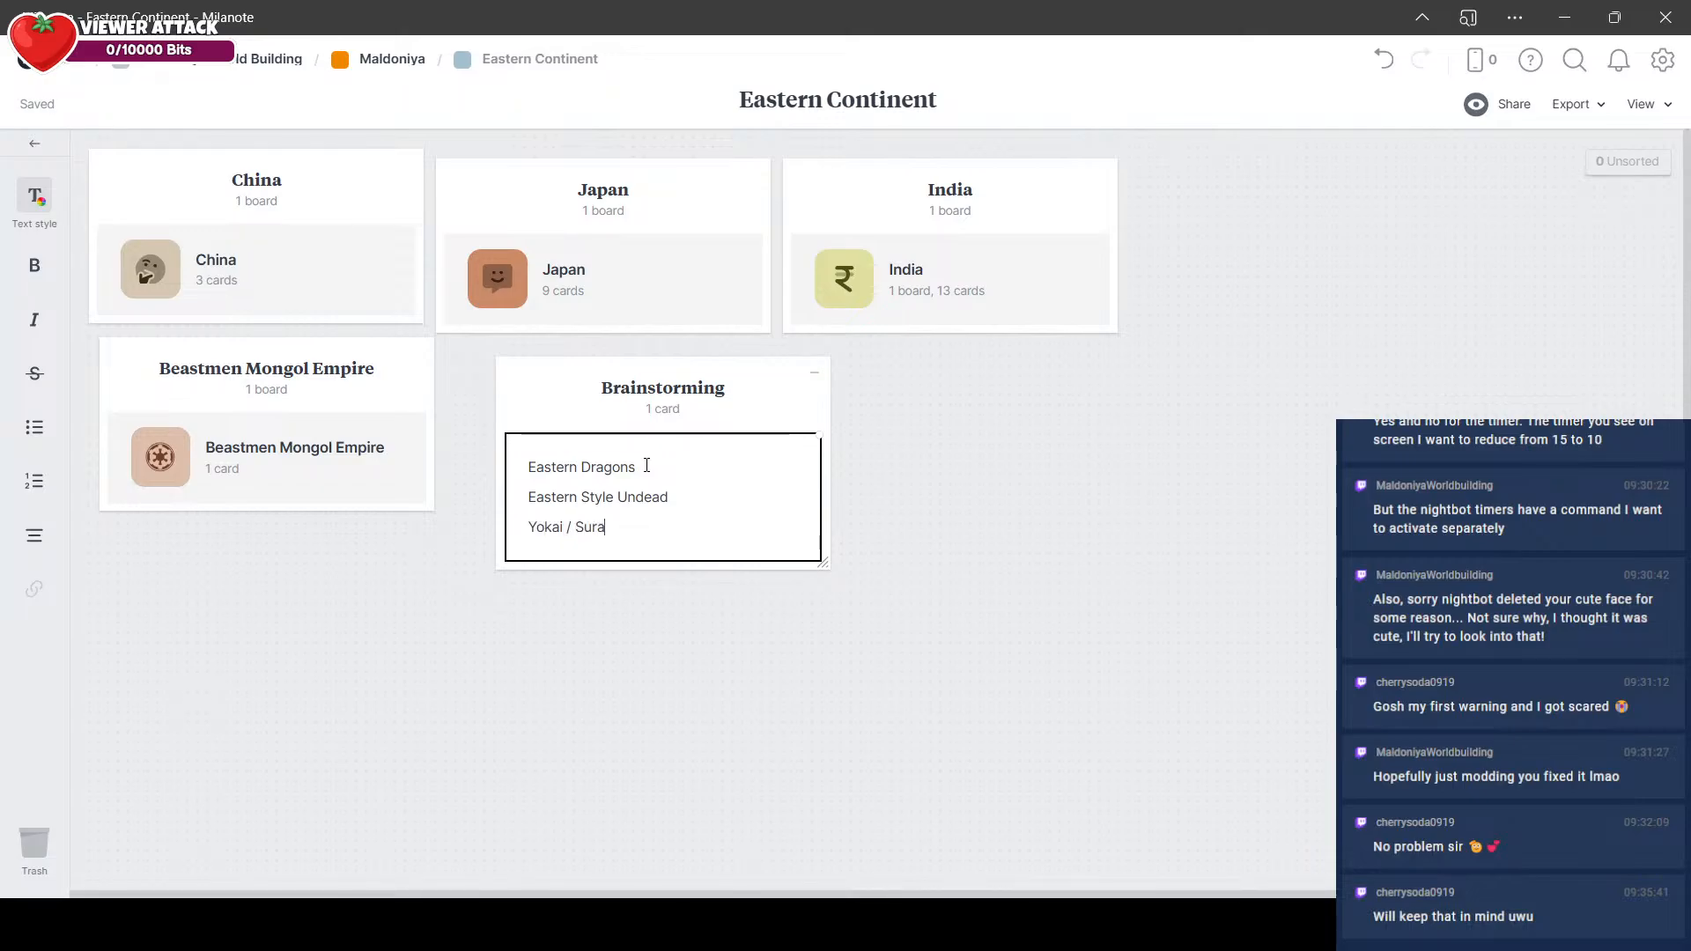
text( / Beastmens)
key(BackSpace)
click(888, 567)
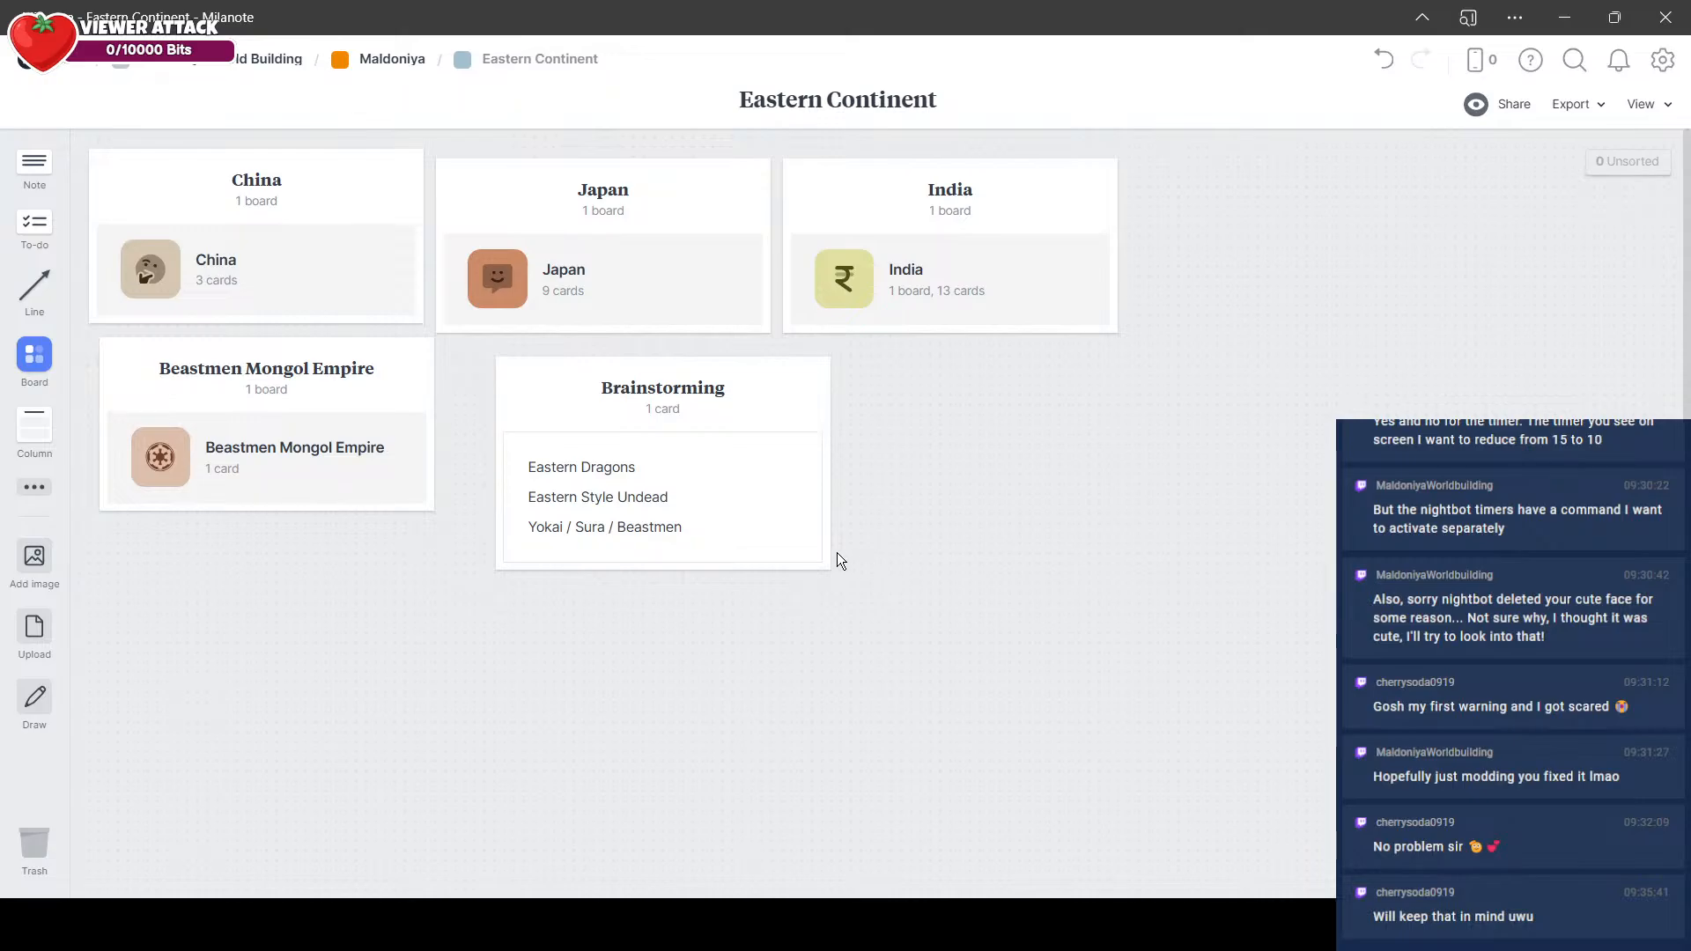
Step: Append the line "Feudal Japan & China" to the Brainstorming note, set off by blank lines
click(710, 467)
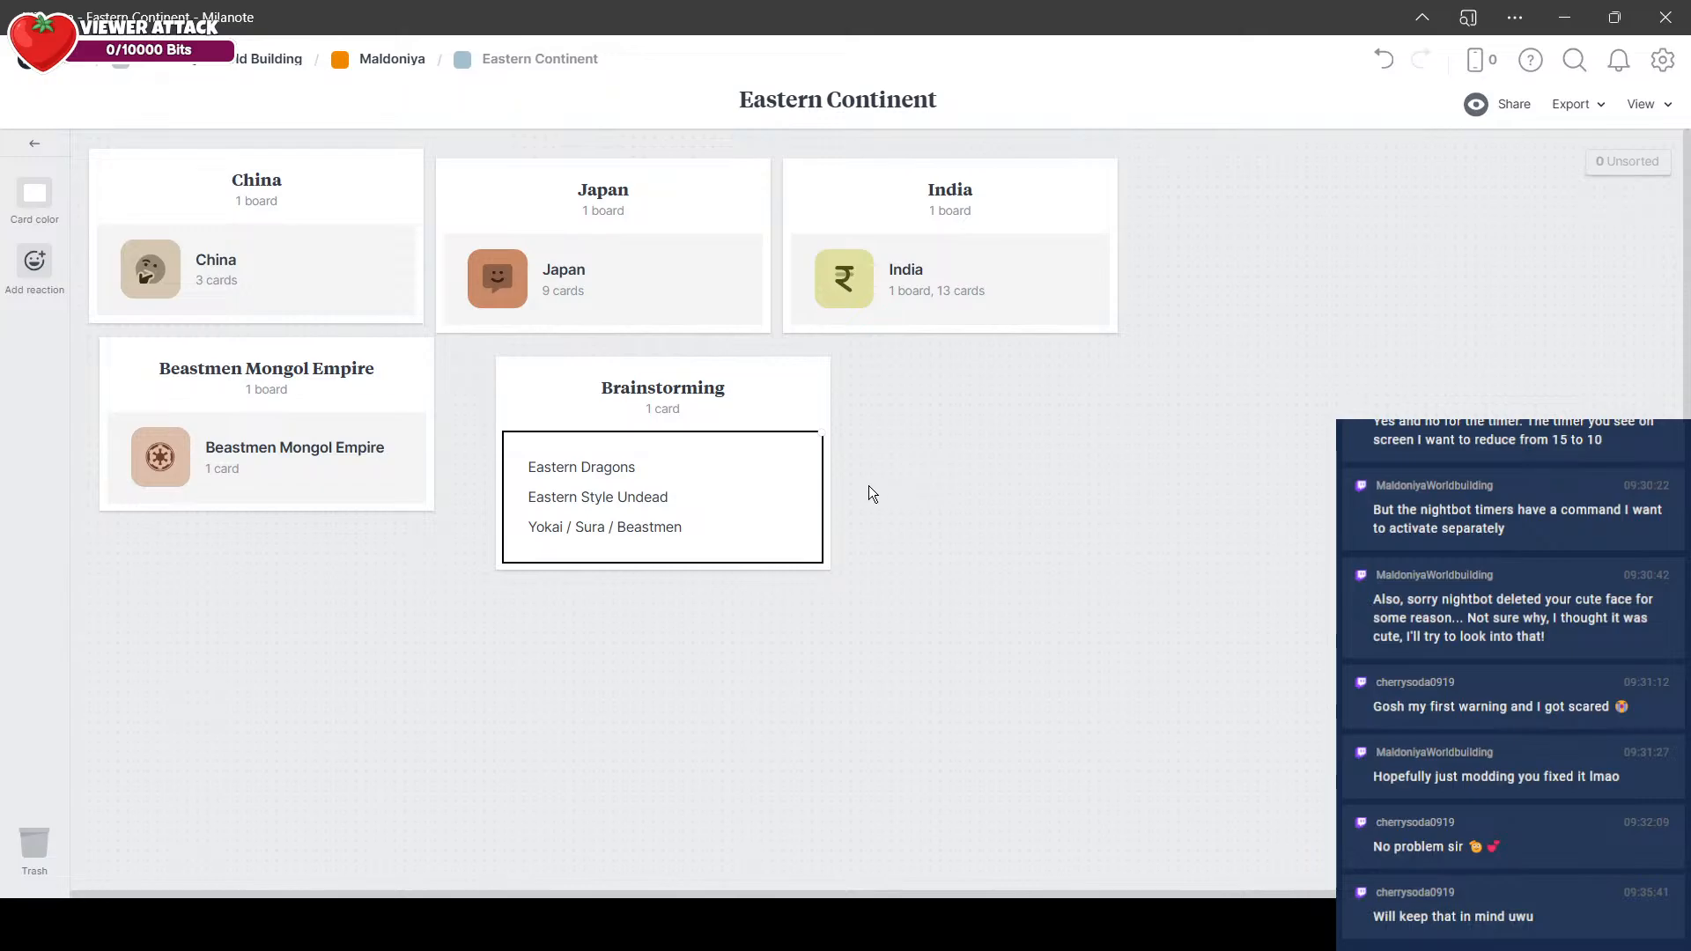
click(808, 506)
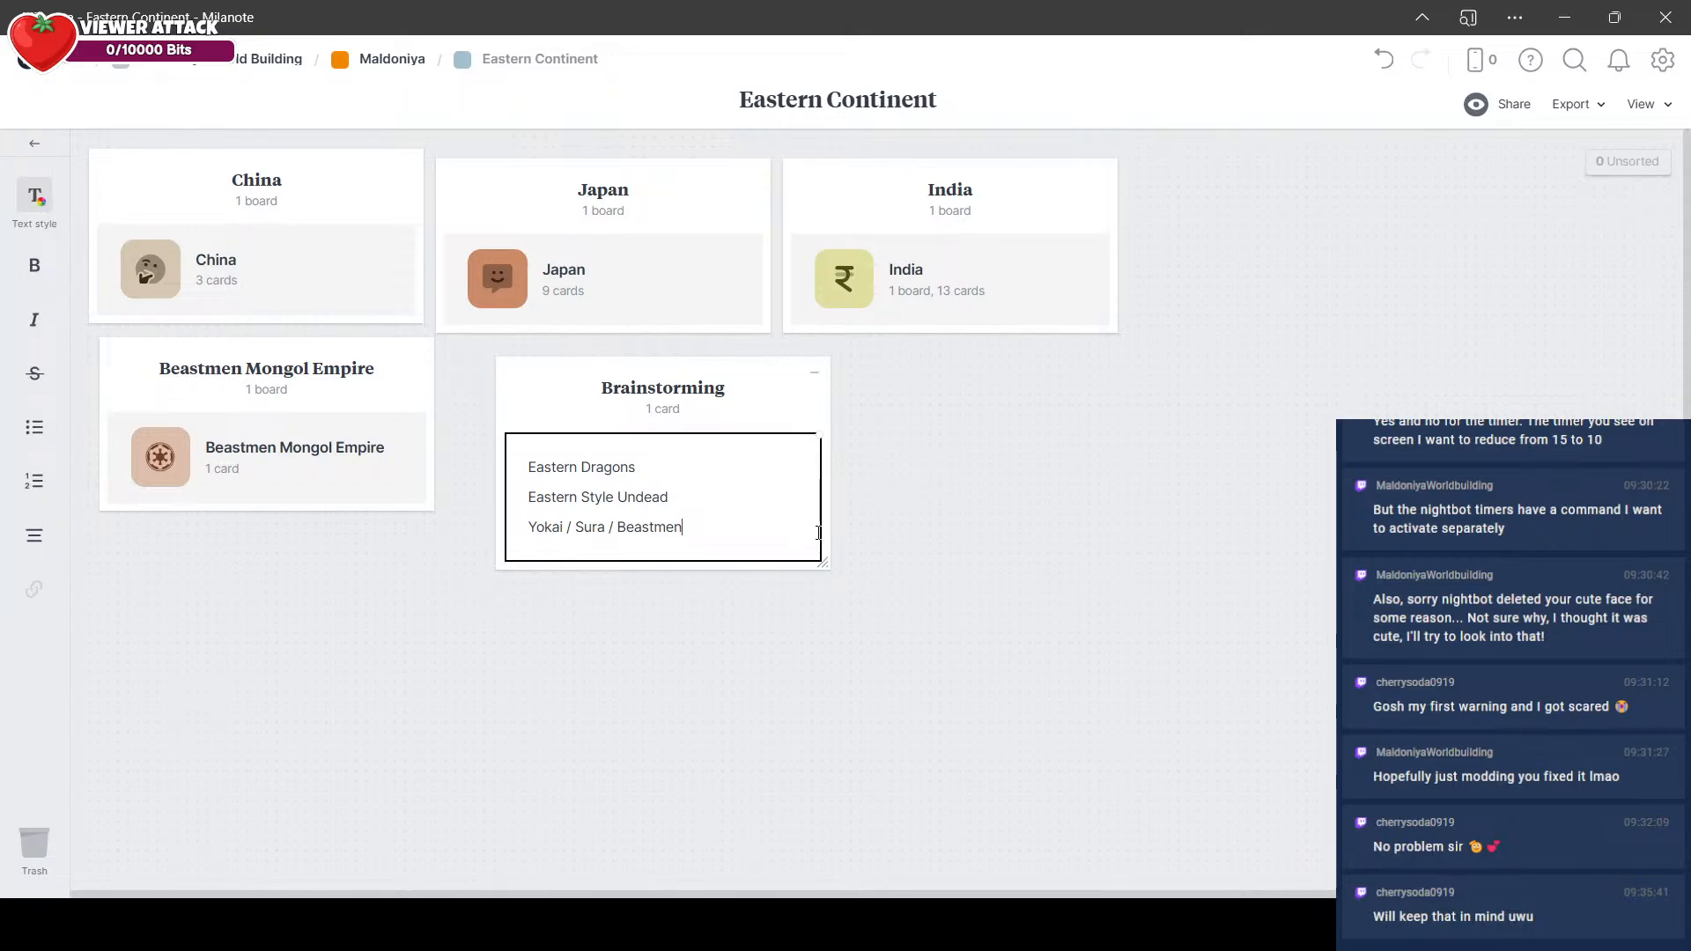
key(Return)
key(Return)
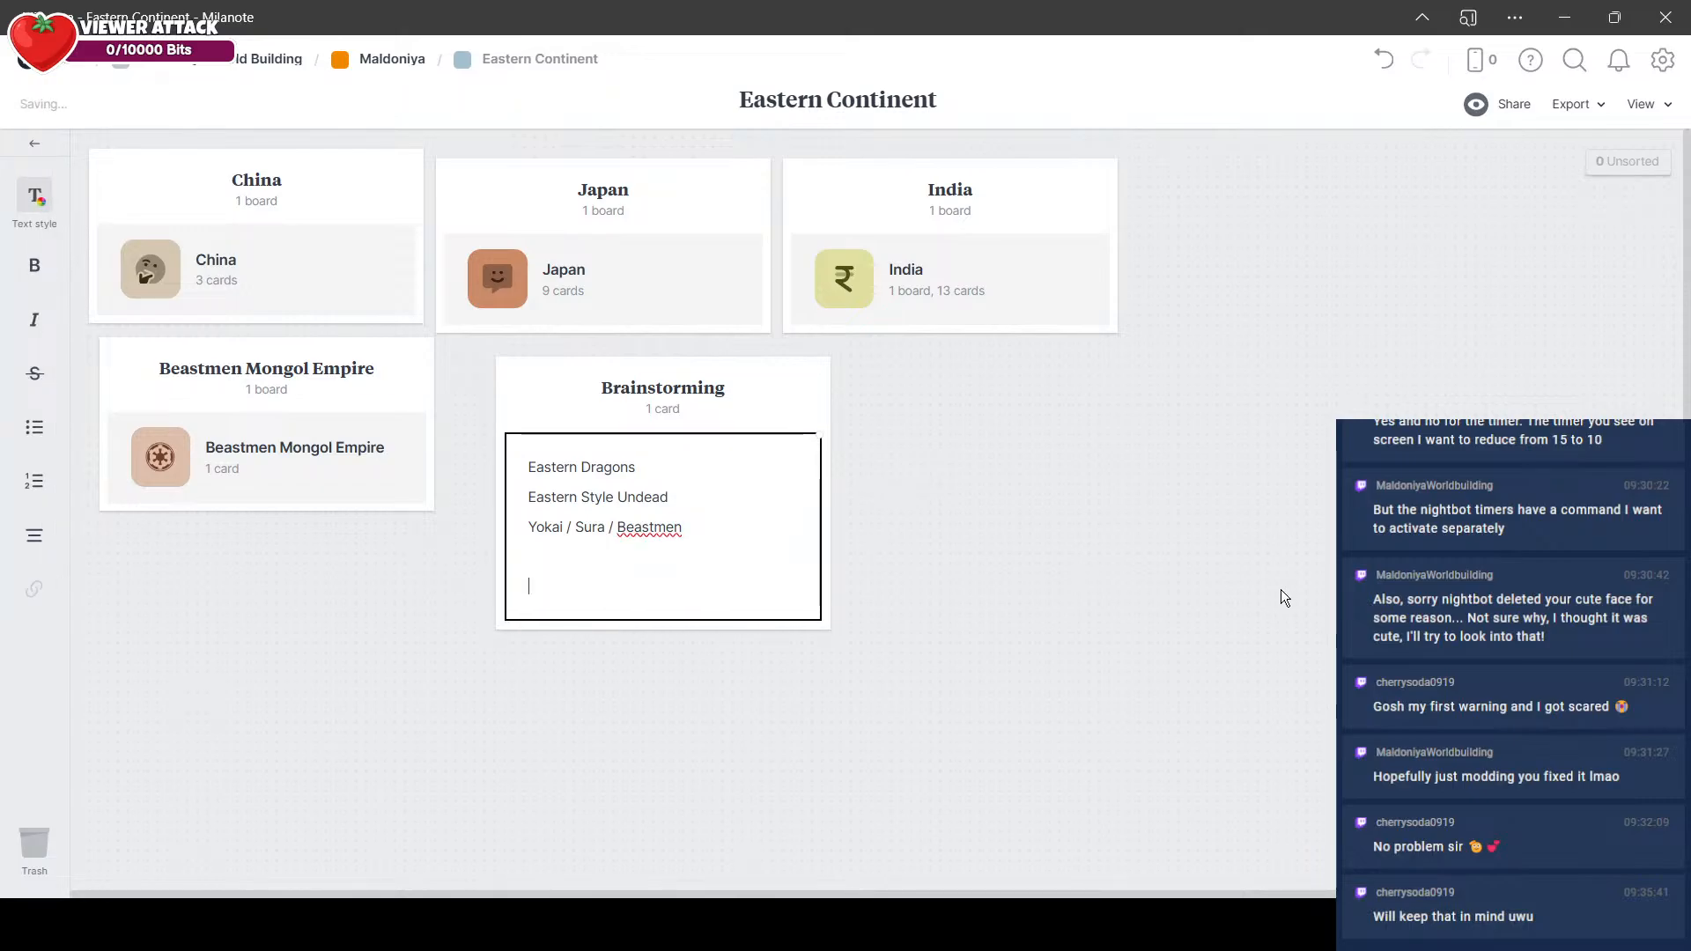
text(Feudal Japan & China)
key(Return)
key(Return)
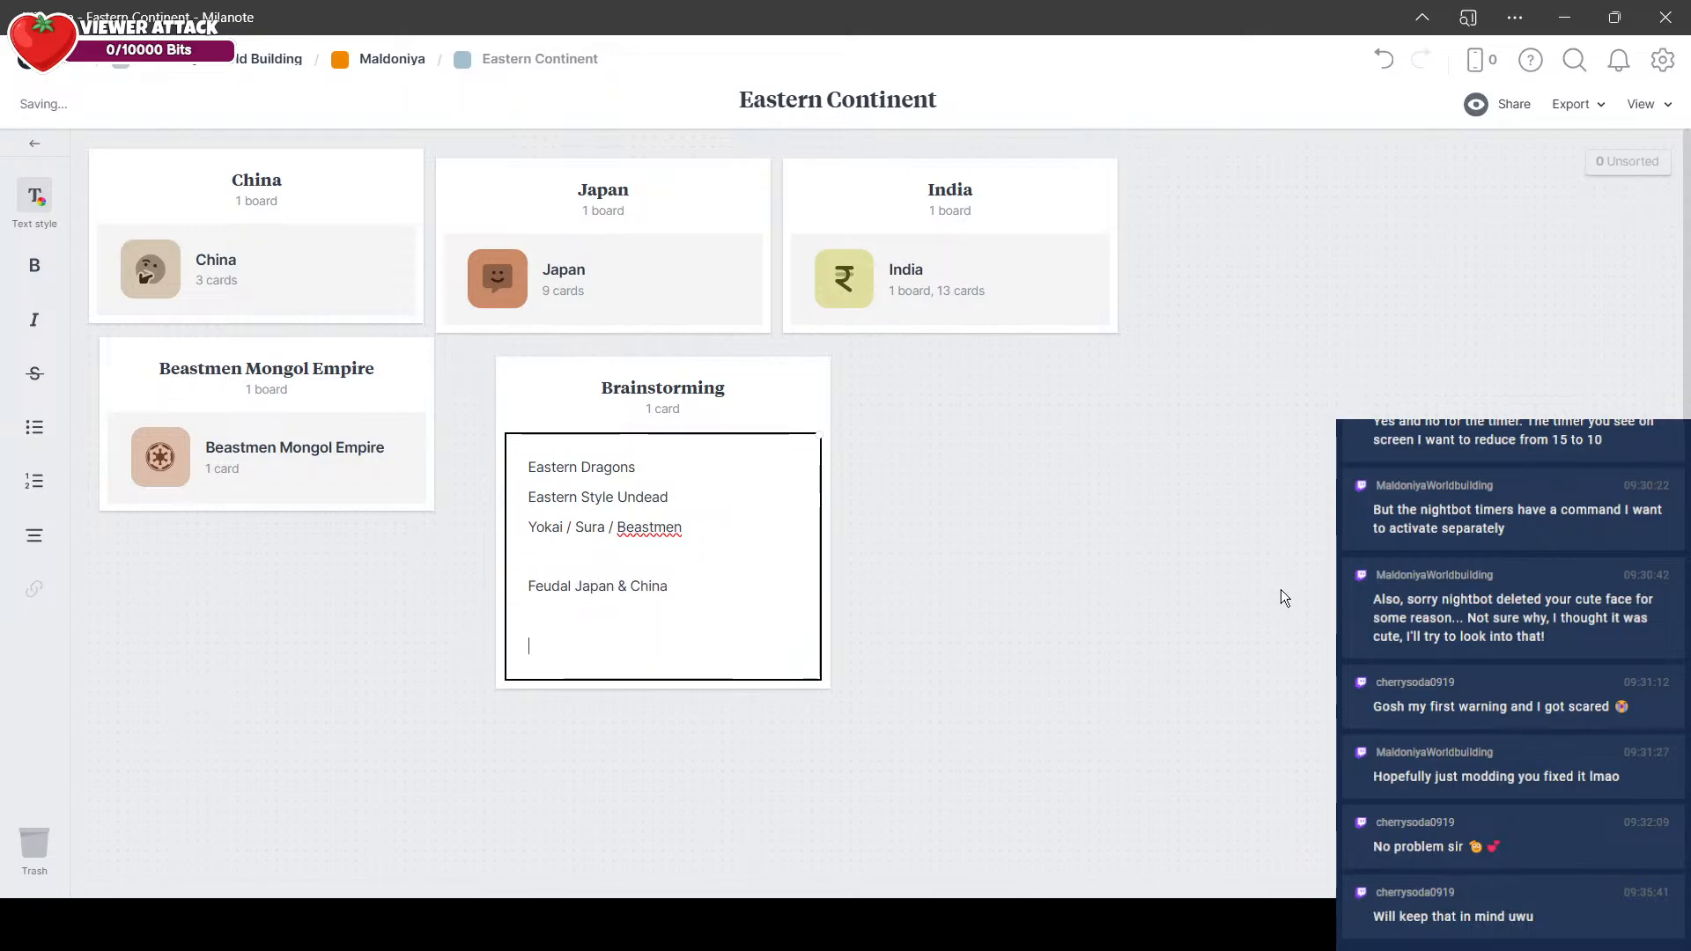
Step: Append the line "Martial Artist Temple / School" to the Brainstorming note, followed by a blank line
text(Martial Artists)
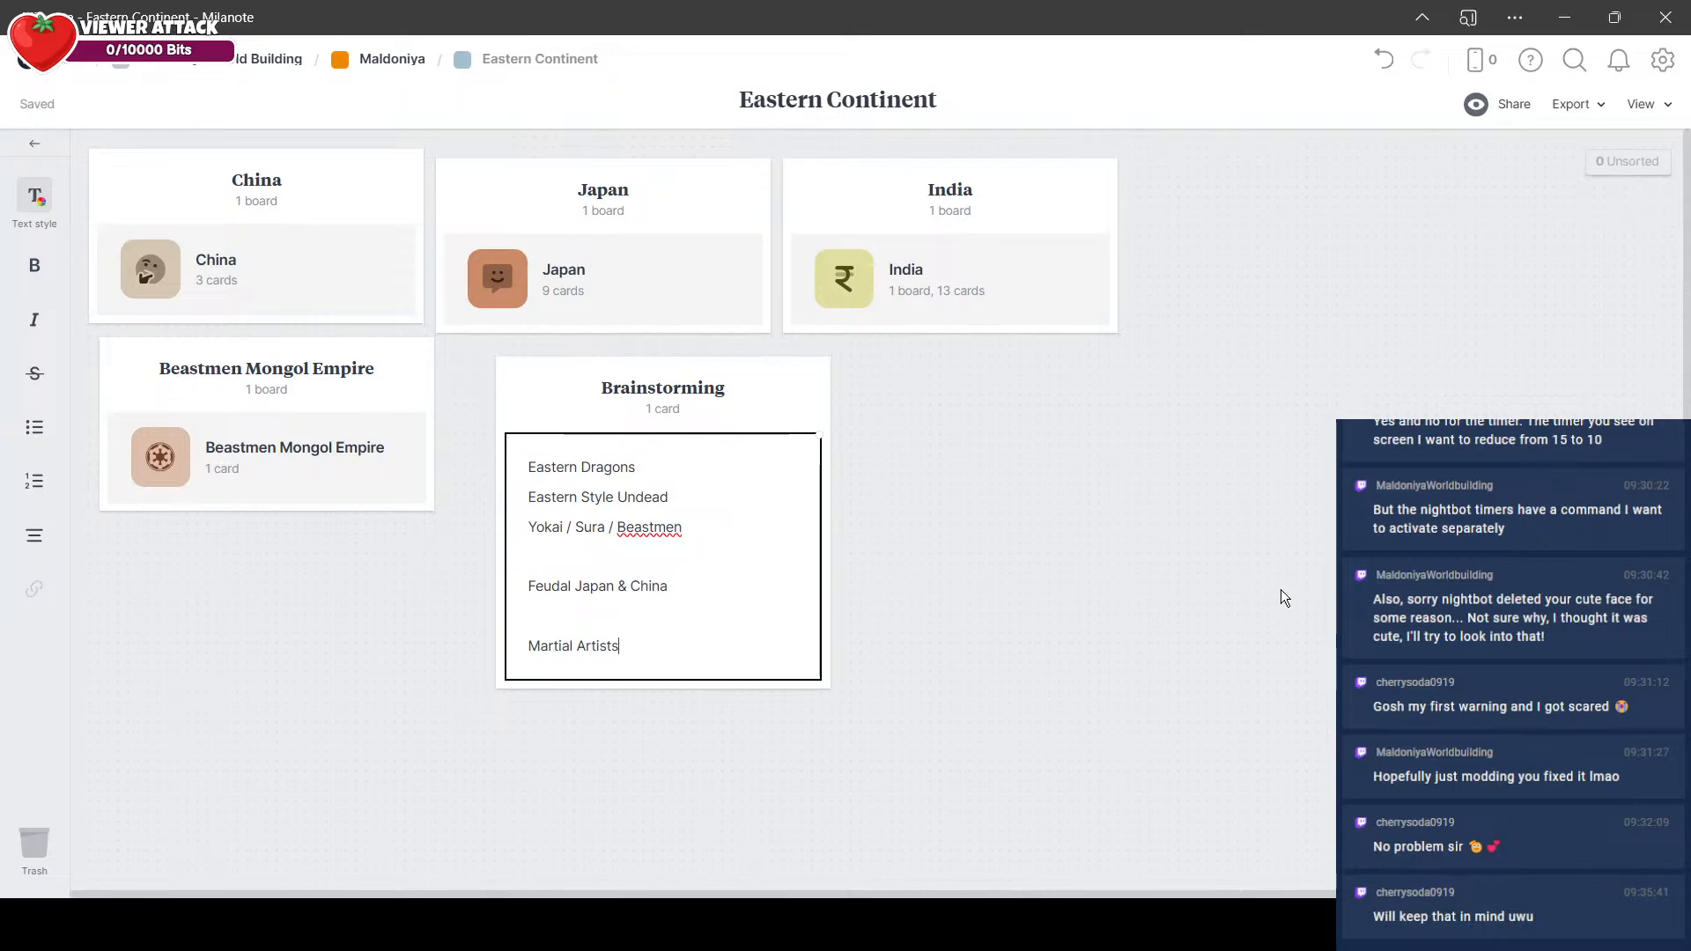
key(BackSpace)
text(Temple / School)
key(Return)
key(Return)
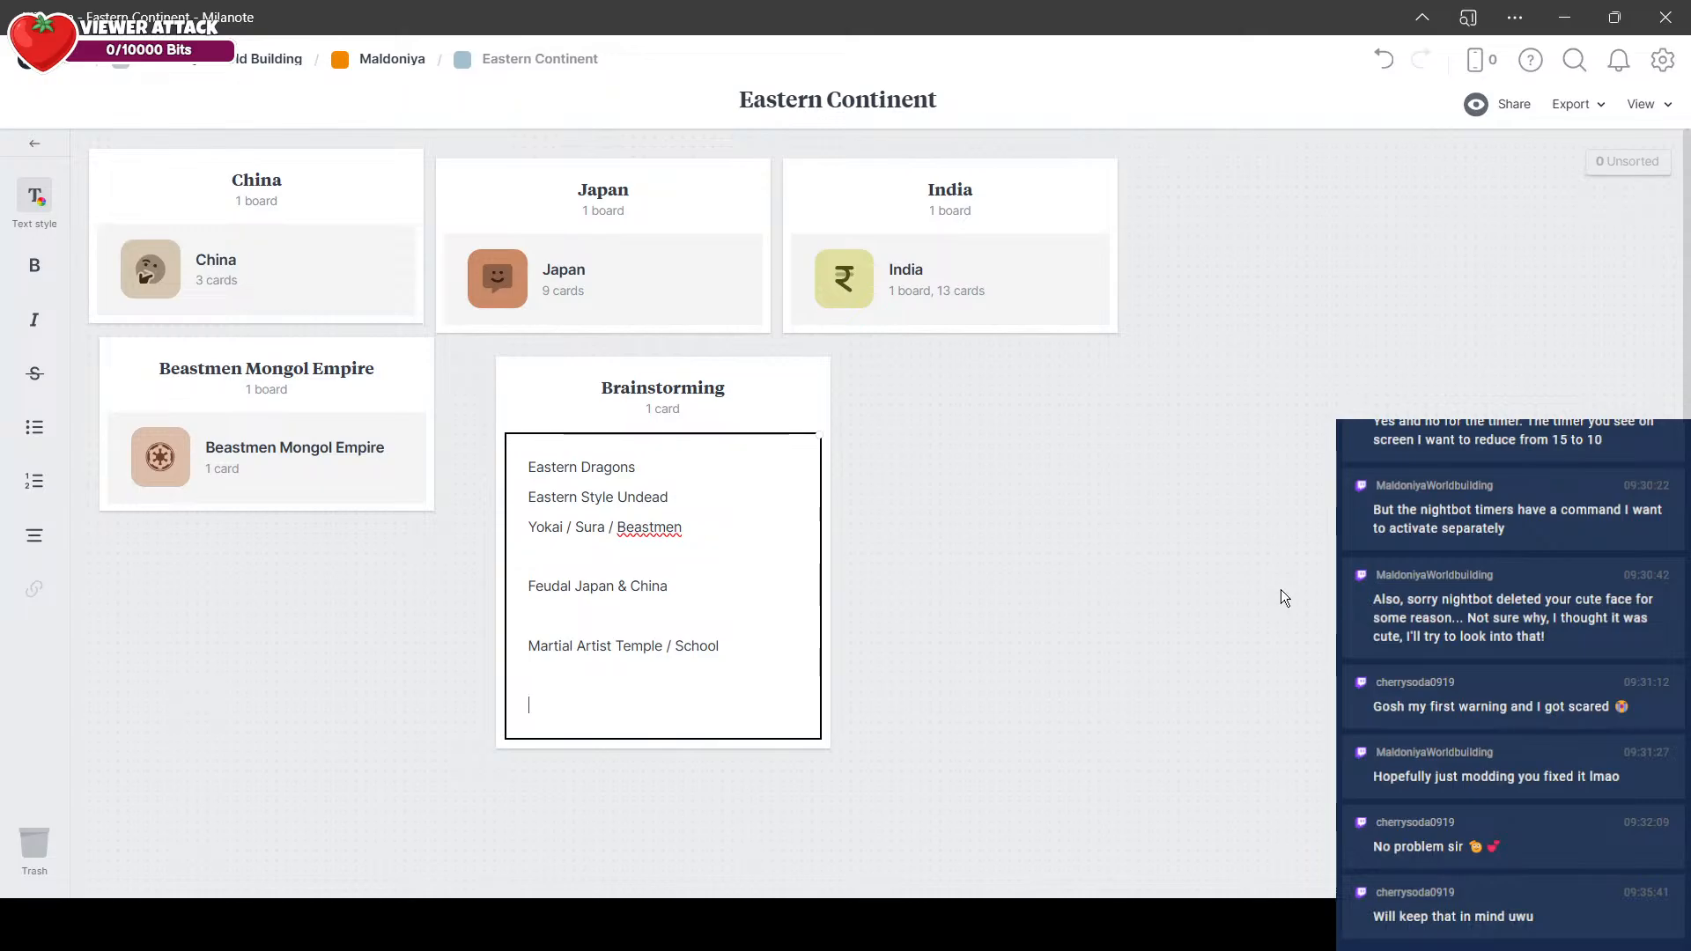
Step: Finish the Brainstorming note, return to the Maldoniya board and add a column titled "Northern Continent" beneath the Eastern Continent column
click(1281, 589)
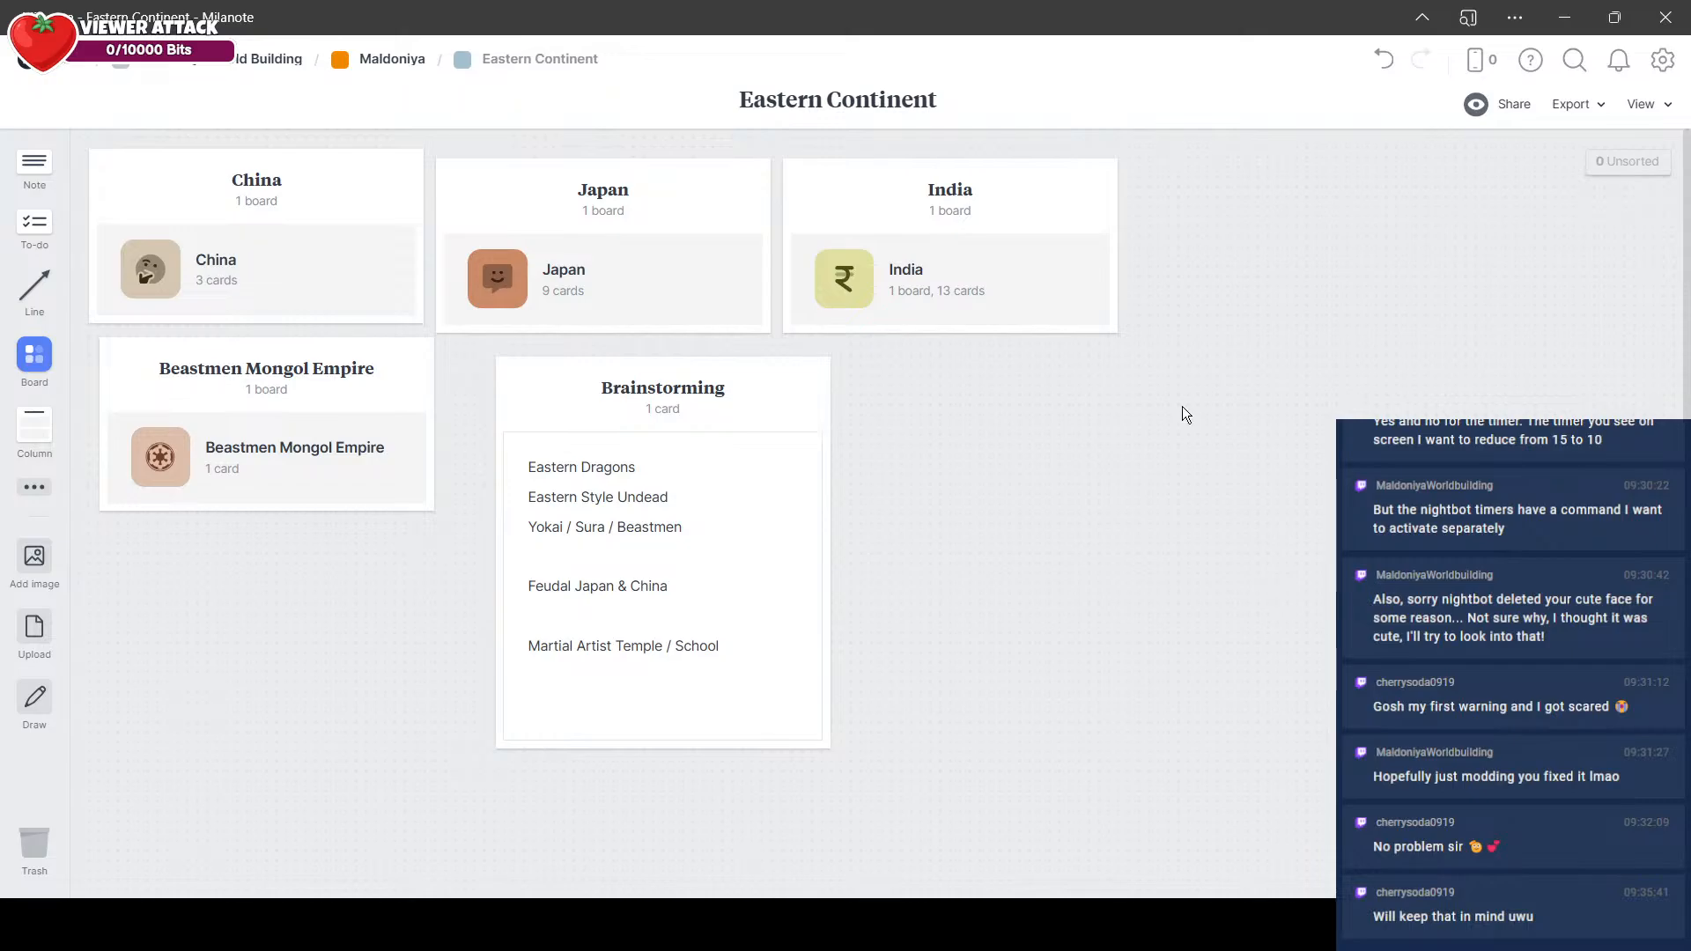
click(396, 62)
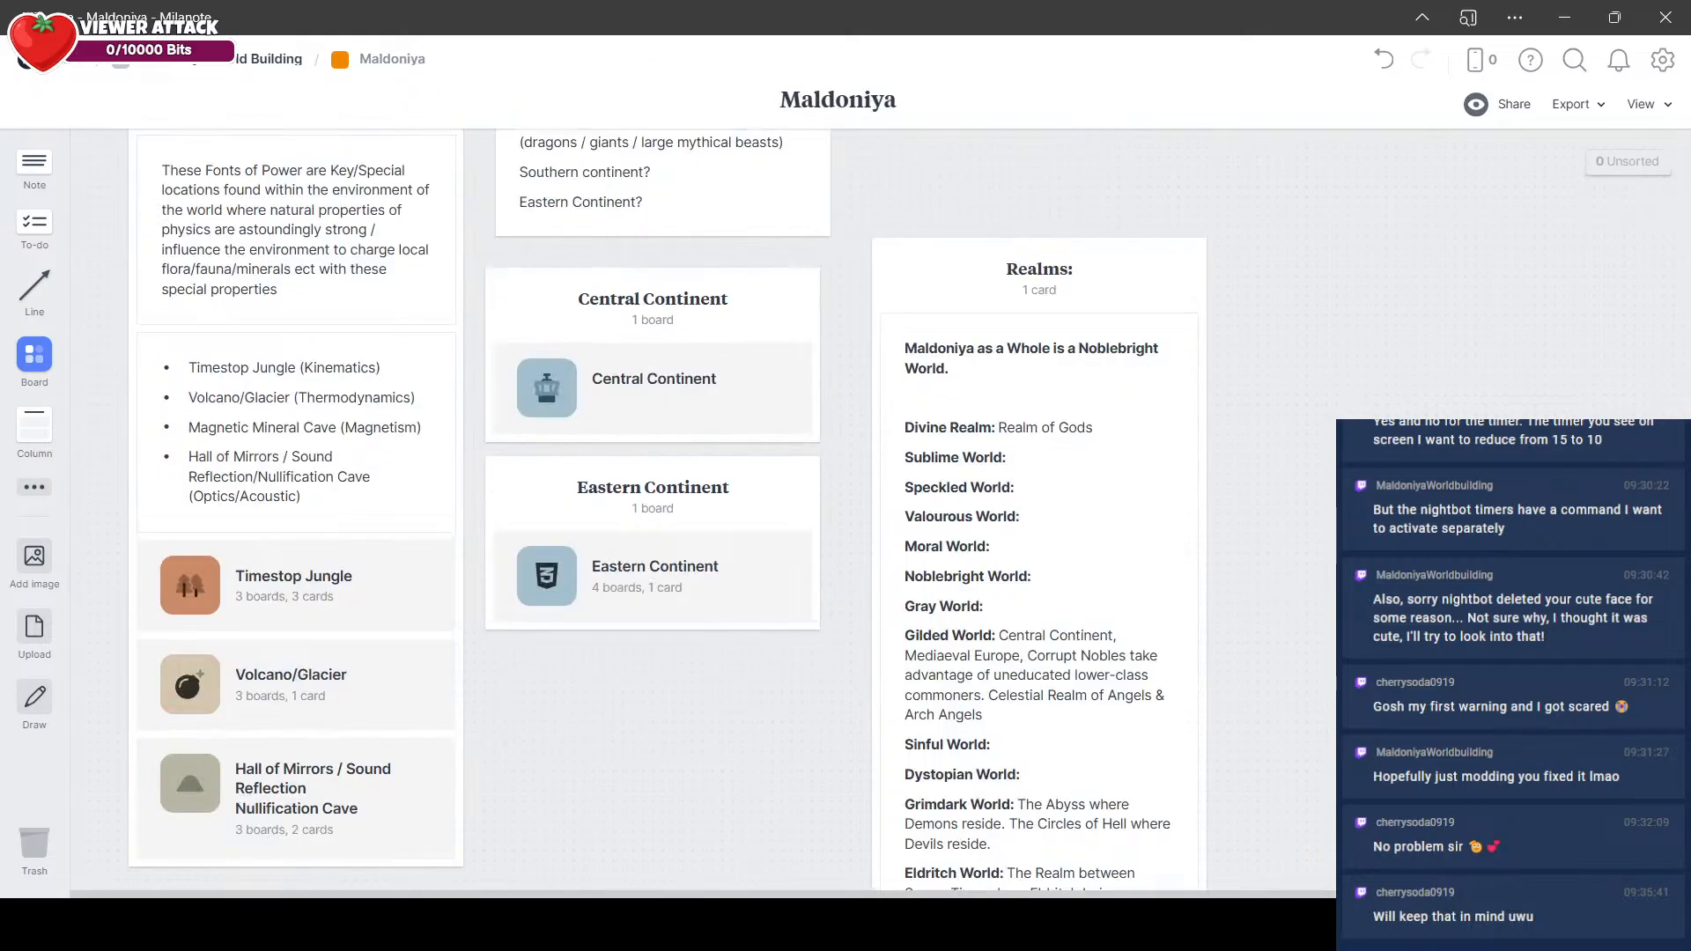
scroll(1176, 518, down, 3)
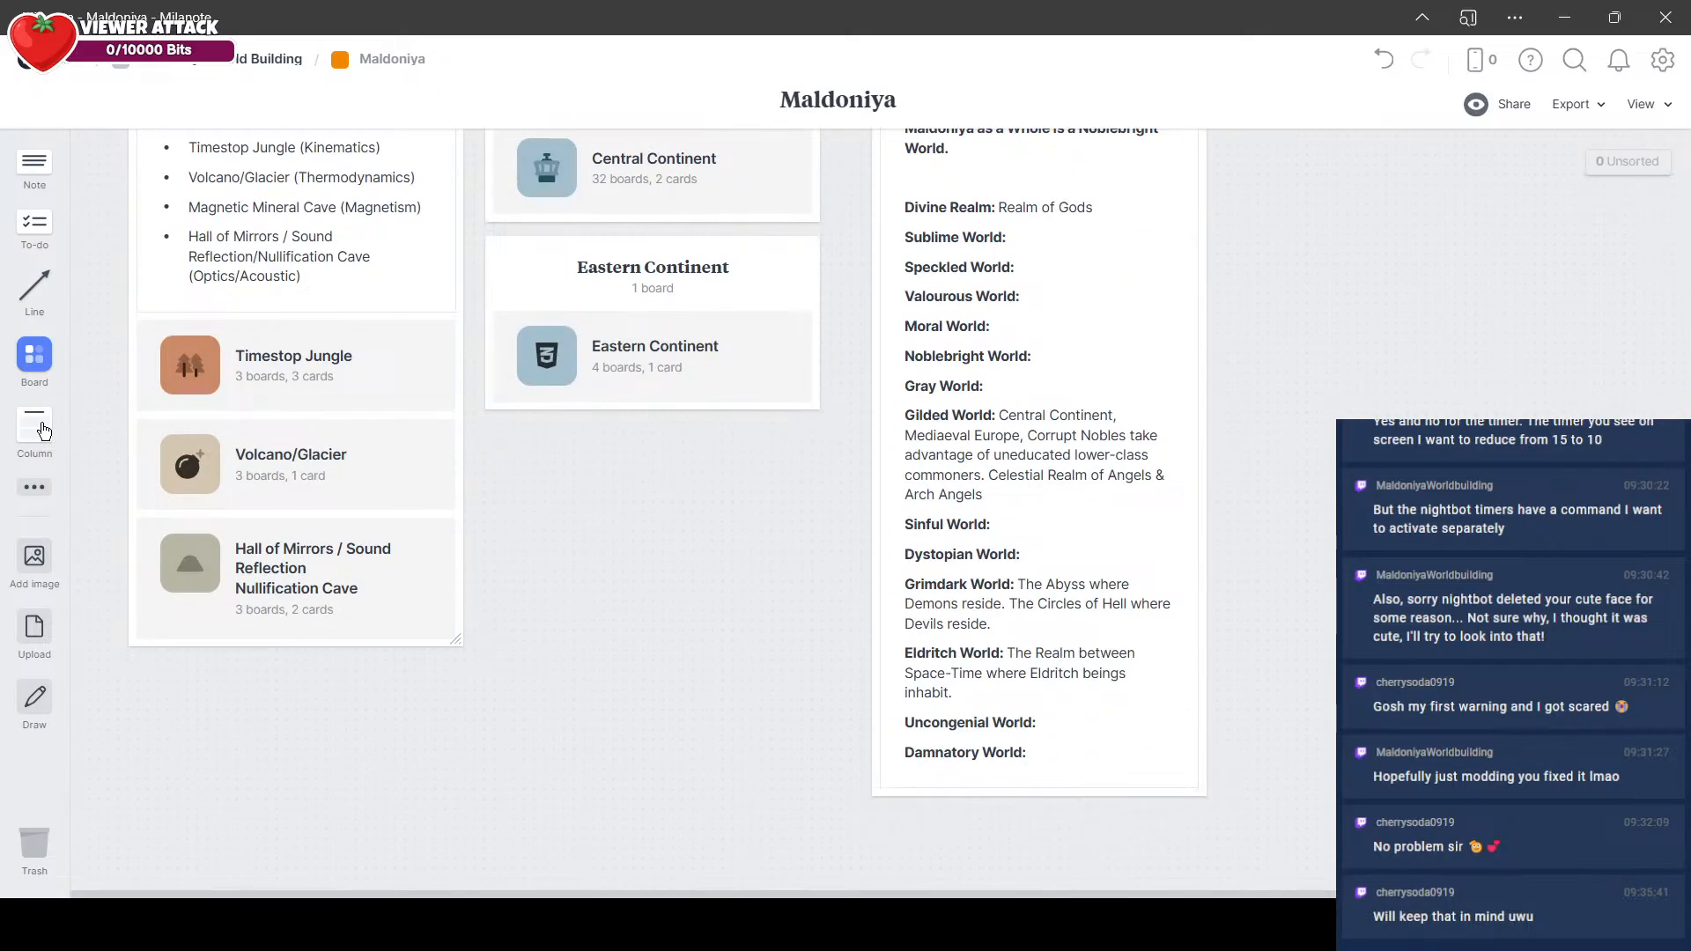
drag(43, 430, 525, 473)
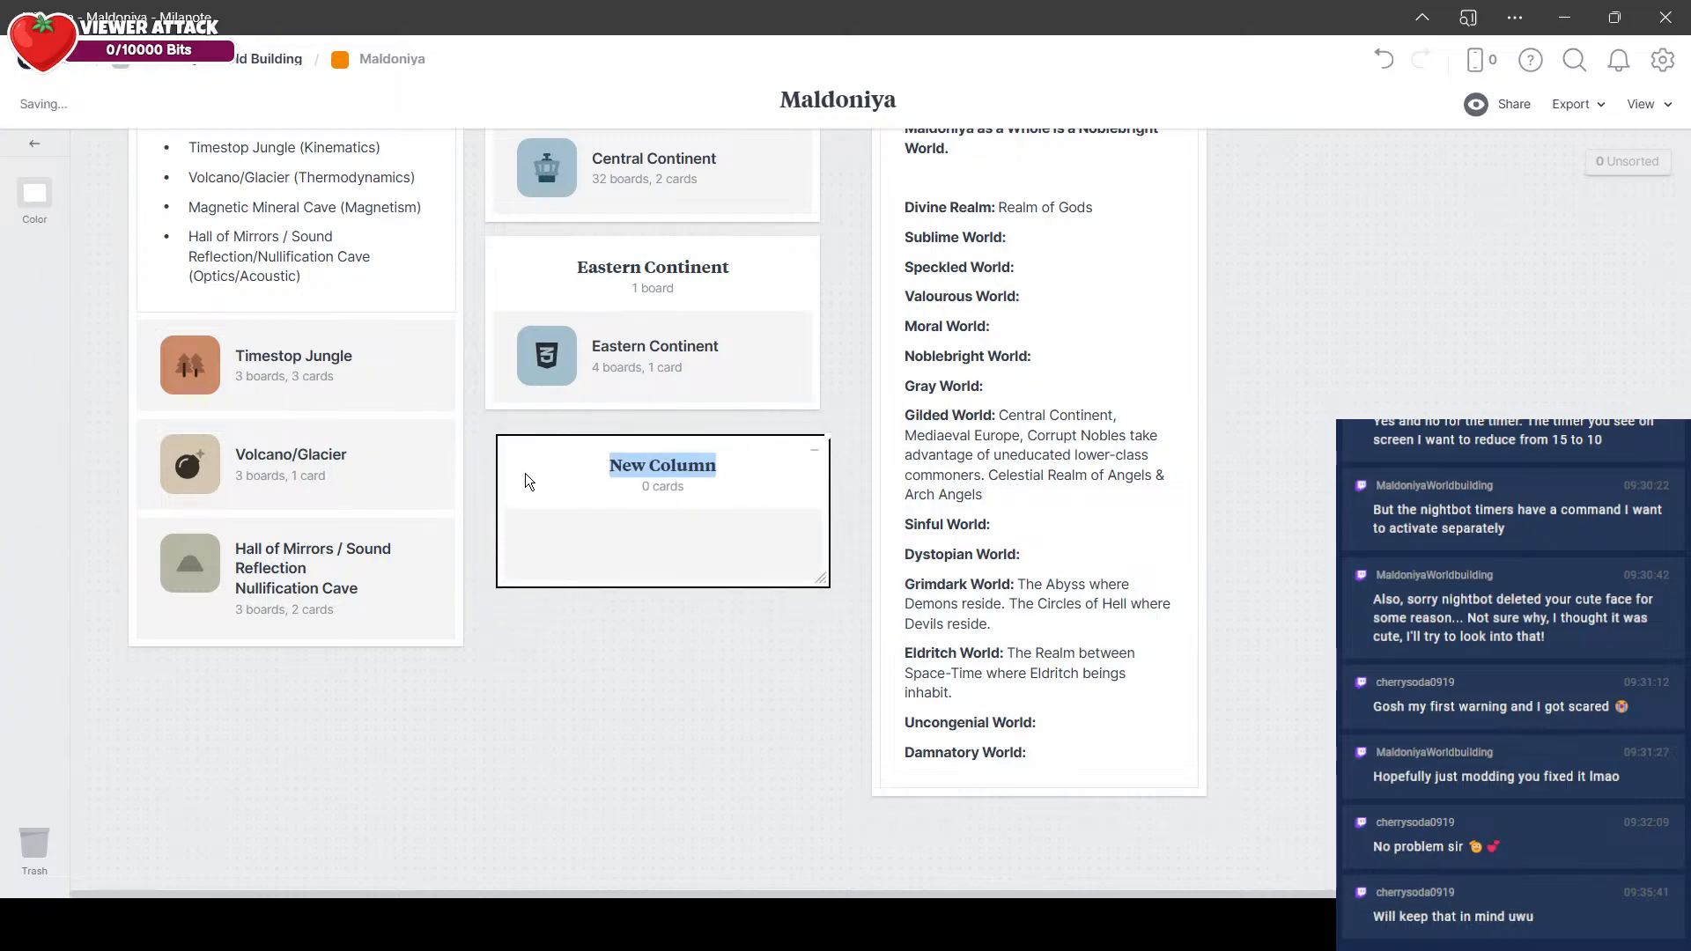
text(Northern C)
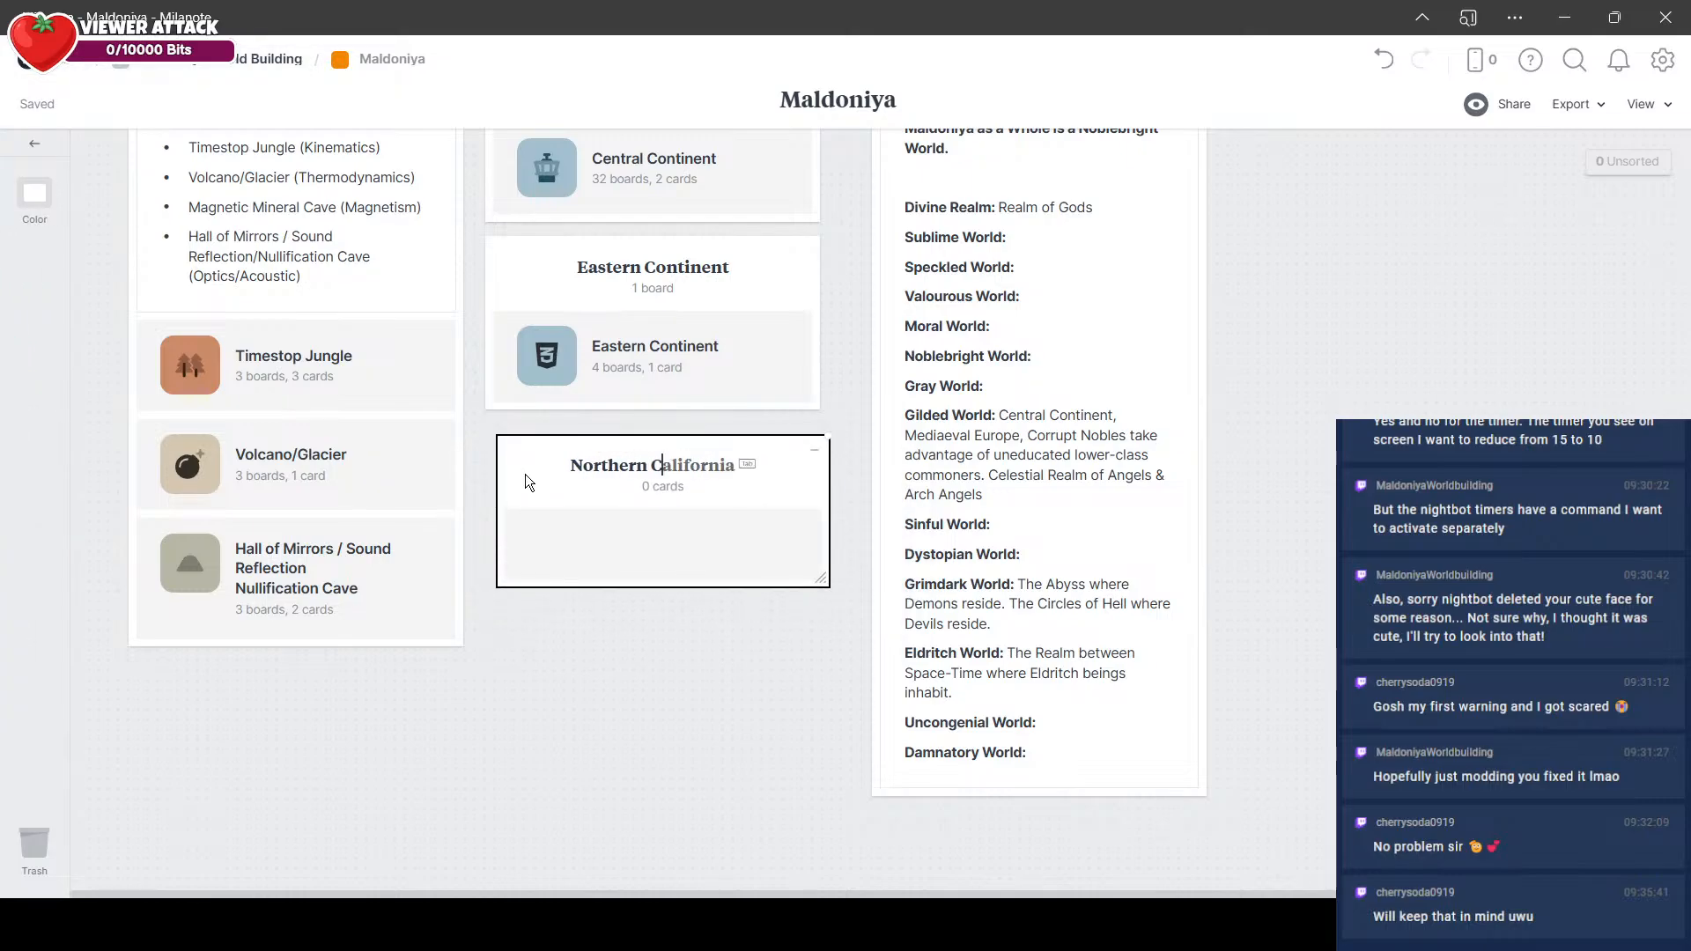
text(ontinent)
Step: Place a new board inside the Northern Continent column and name it "Northern Continent", reusing the column's title
key(ctrl+a)
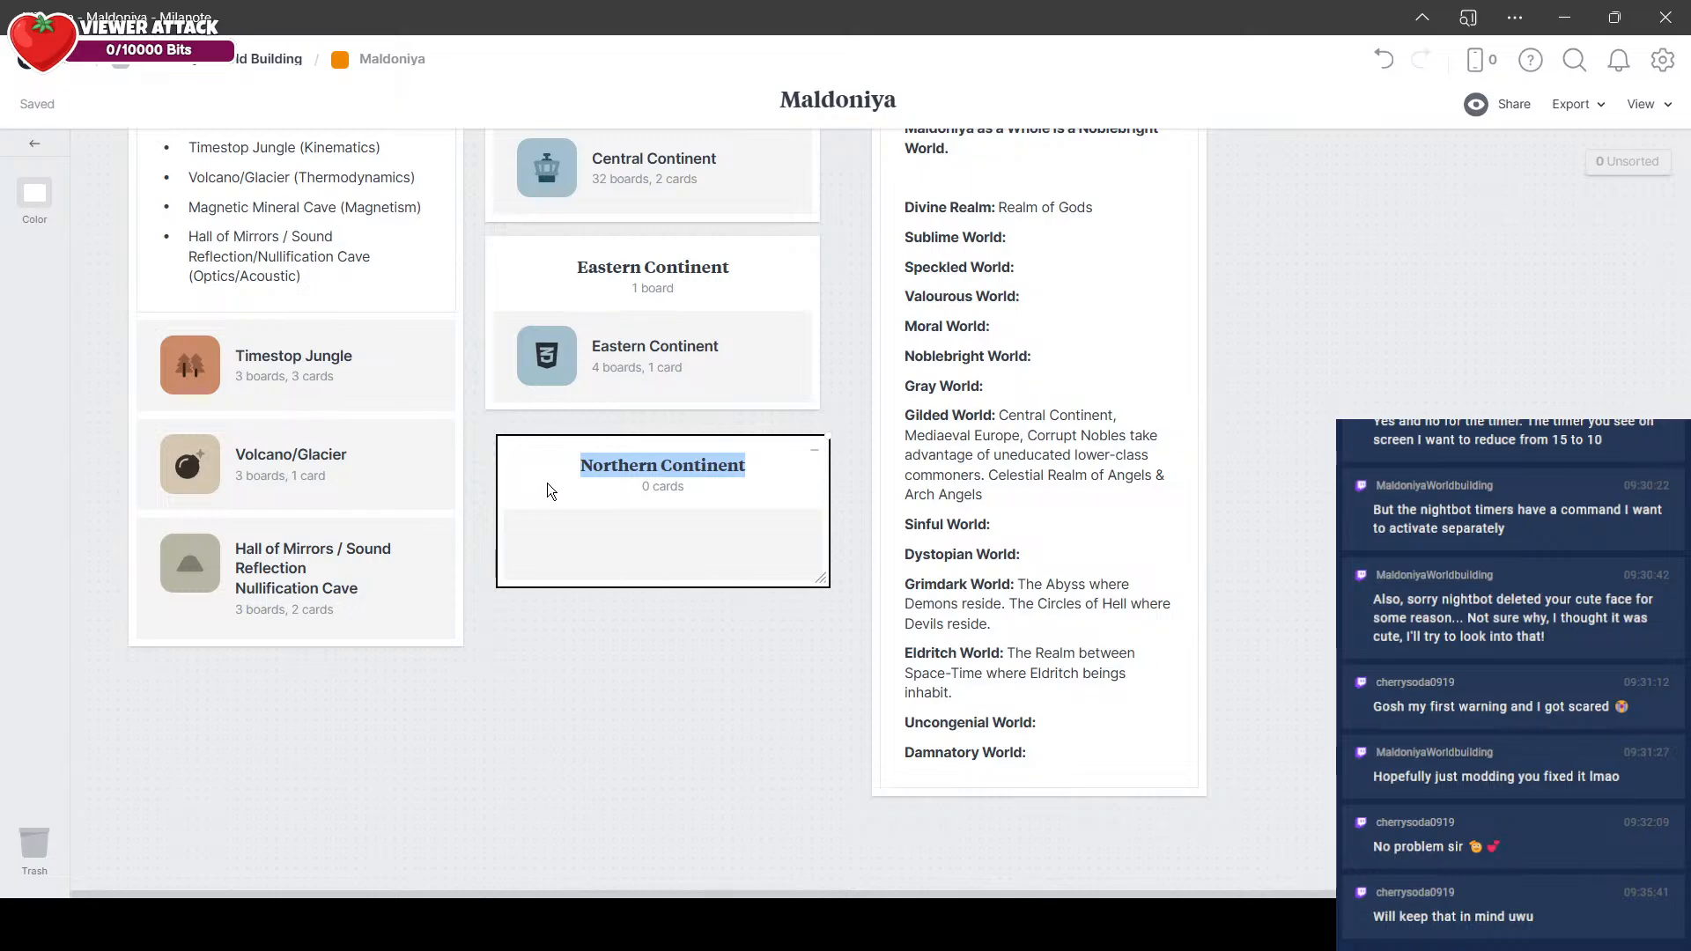
click(626, 669)
drag(39, 354, 660, 603)
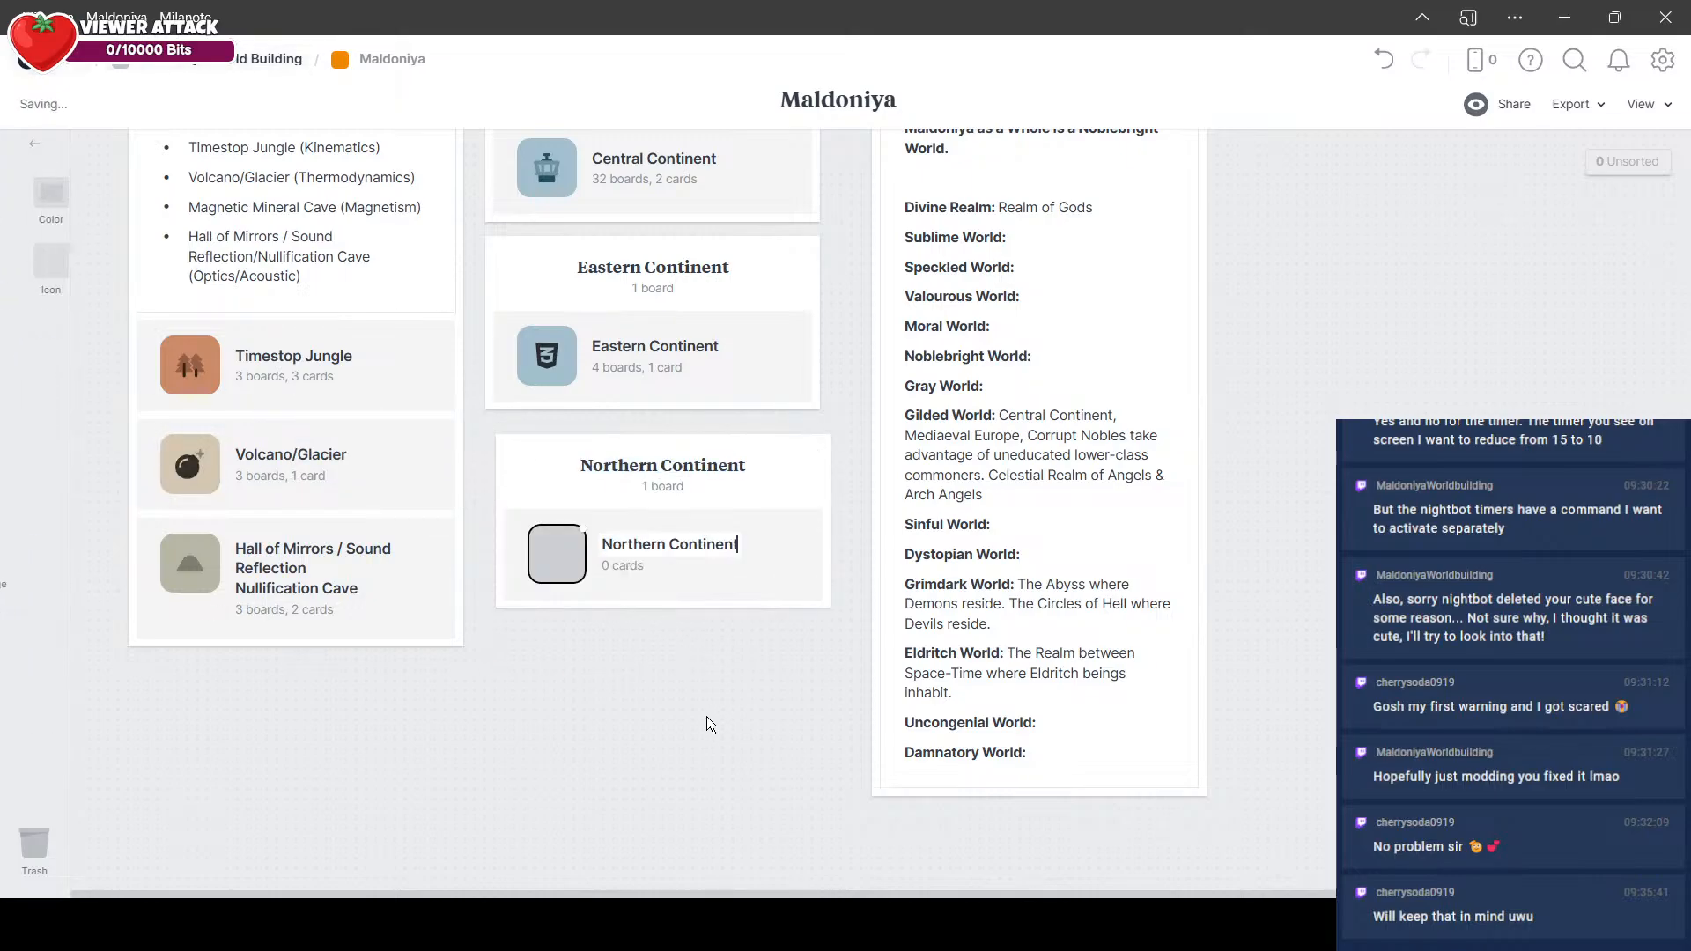